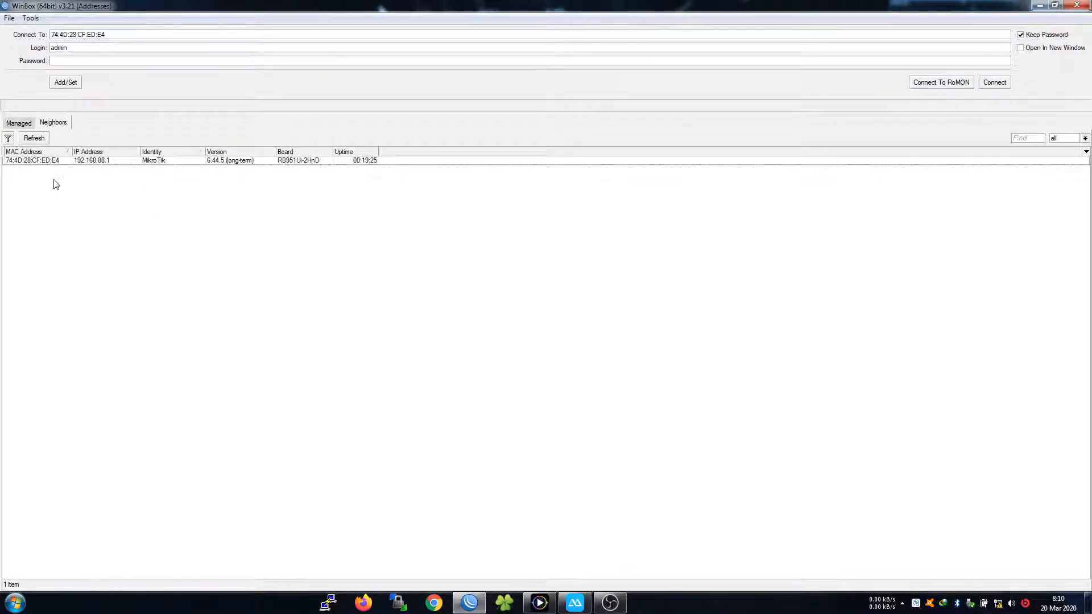
# Refresh the neighbours, select the MikroTik router, check its login name and connect
pyautogui.click(41, 140)
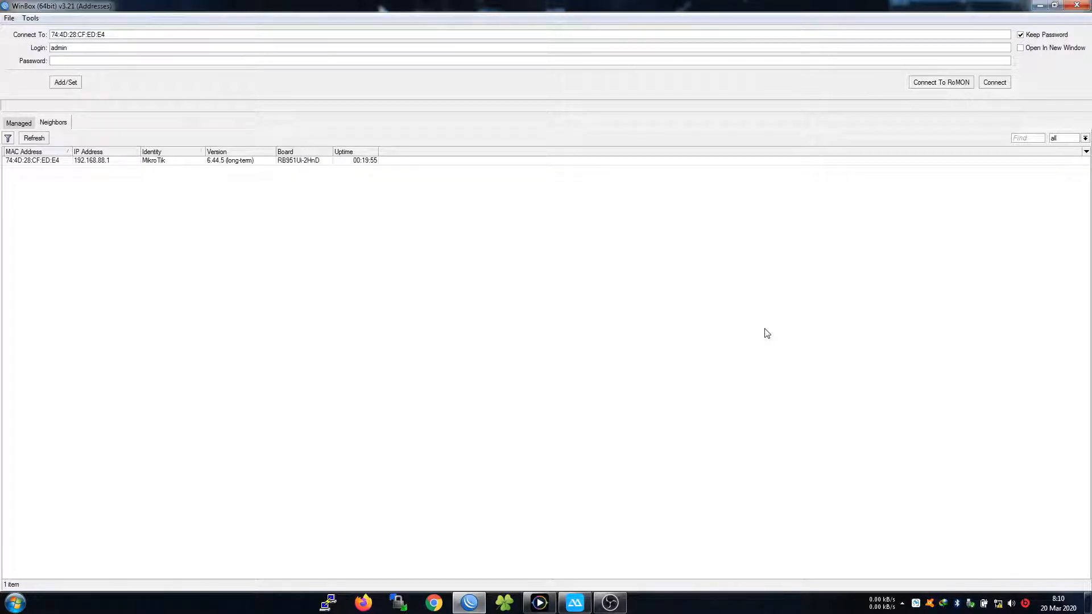
pyautogui.click(30, 162)
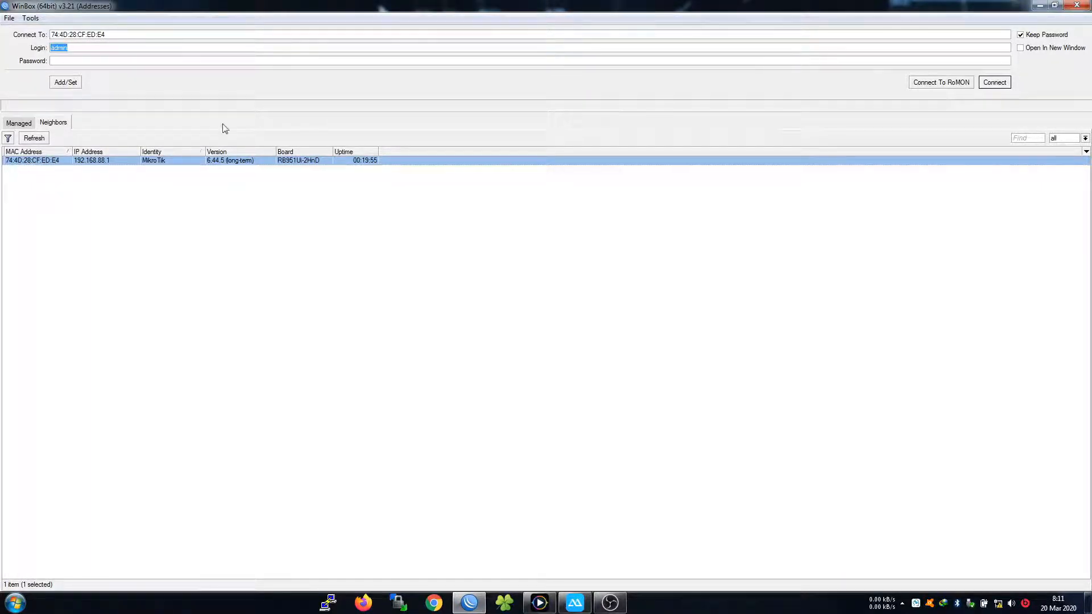
pyautogui.click(93, 49)
pyautogui.moveTo(109, 48); pyautogui.dragTo(47, 49)
pyautogui.click(72, 46)
pyautogui.moveTo(76, 49); pyautogui.dragTo(45, 51)
pyautogui.click(72, 49)
pyautogui.click(69, 49)
pyautogui.click(84, 45)
pyautogui.click(34, 161)
pyautogui.click(995, 83)
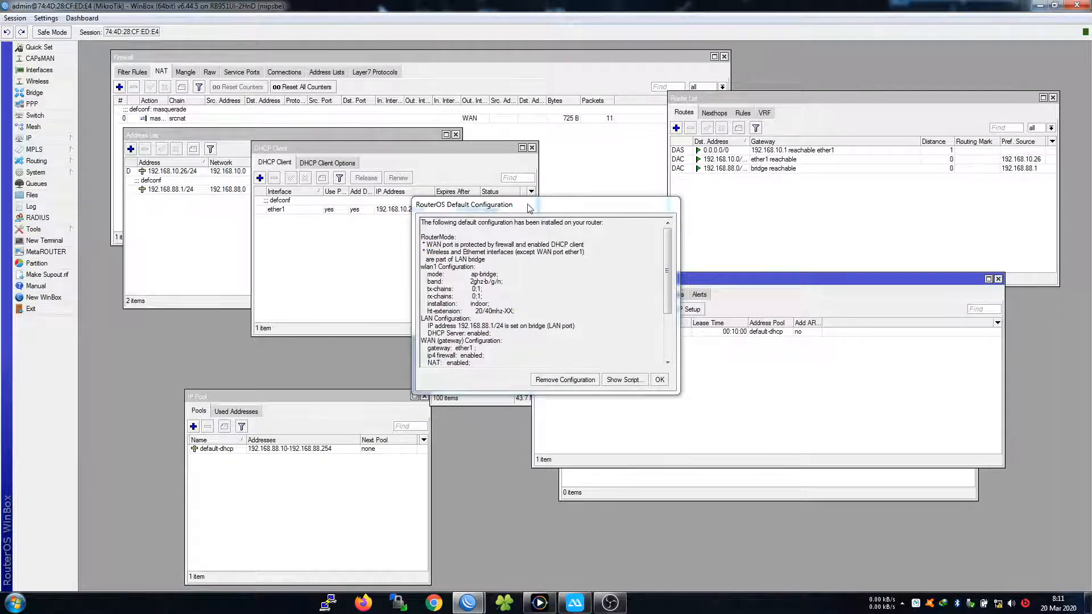
# Remove the RouterOS default configuration, then reconnect once the session drops
pyautogui.moveTo(520, 207)
pyautogui.mouseDown()
pyautogui.moveTo(498, 158)
pyautogui.moveTo(625, 196)
pyautogui.moveTo(520, 206)
pyautogui.mouseUp()
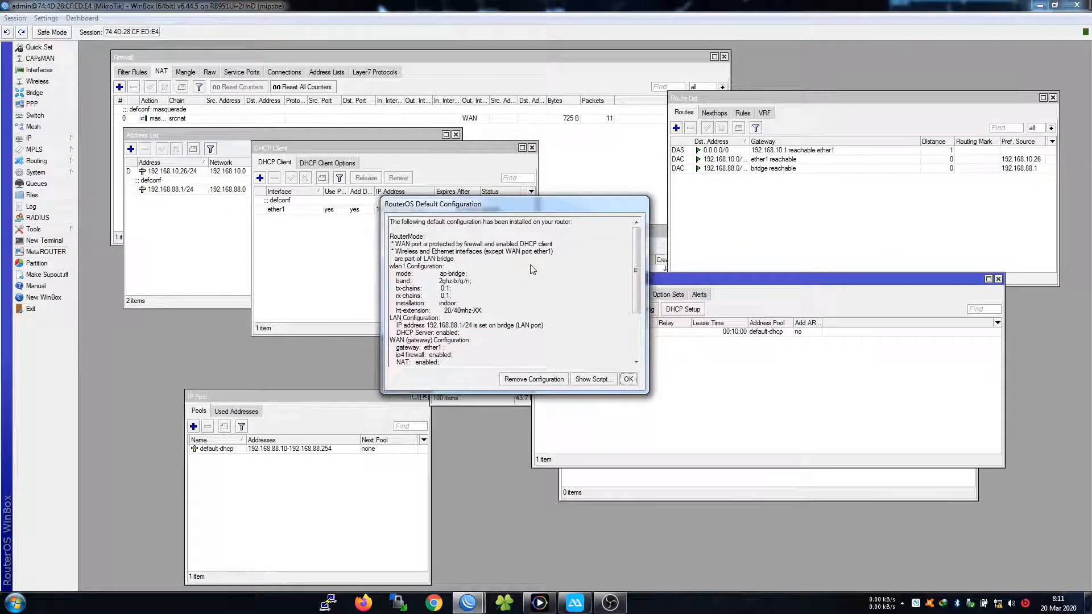
pyautogui.click(524, 379)
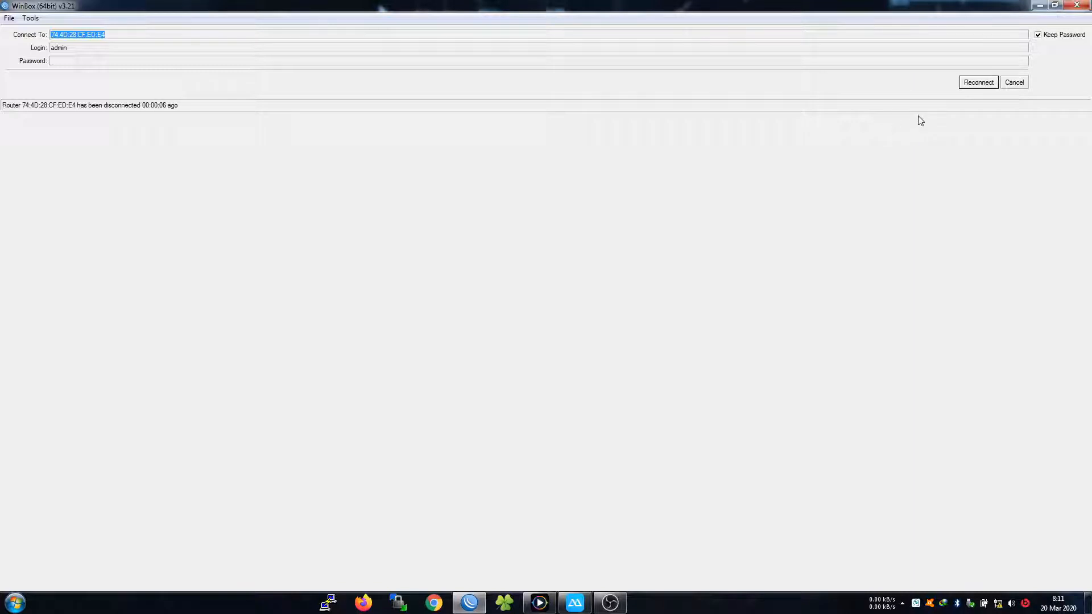
pyautogui.click(977, 81)
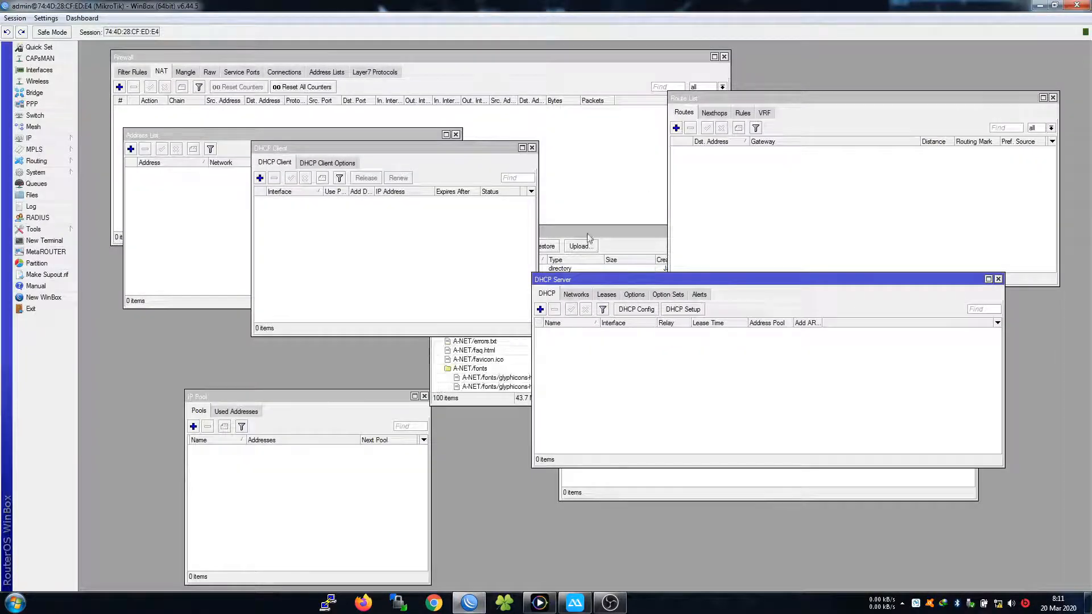
# Close the File List and IP Pool windows
pyautogui.moveTo(367, 157); pyautogui.dragTo(546, 143)
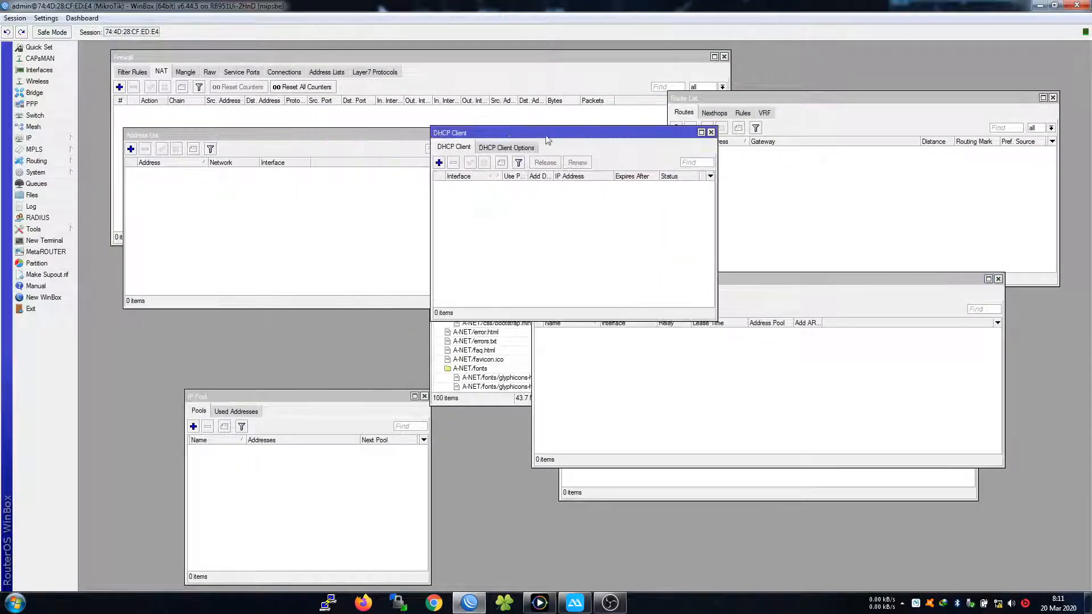
pyautogui.click(302, 228)
pyautogui.click(479, 395)
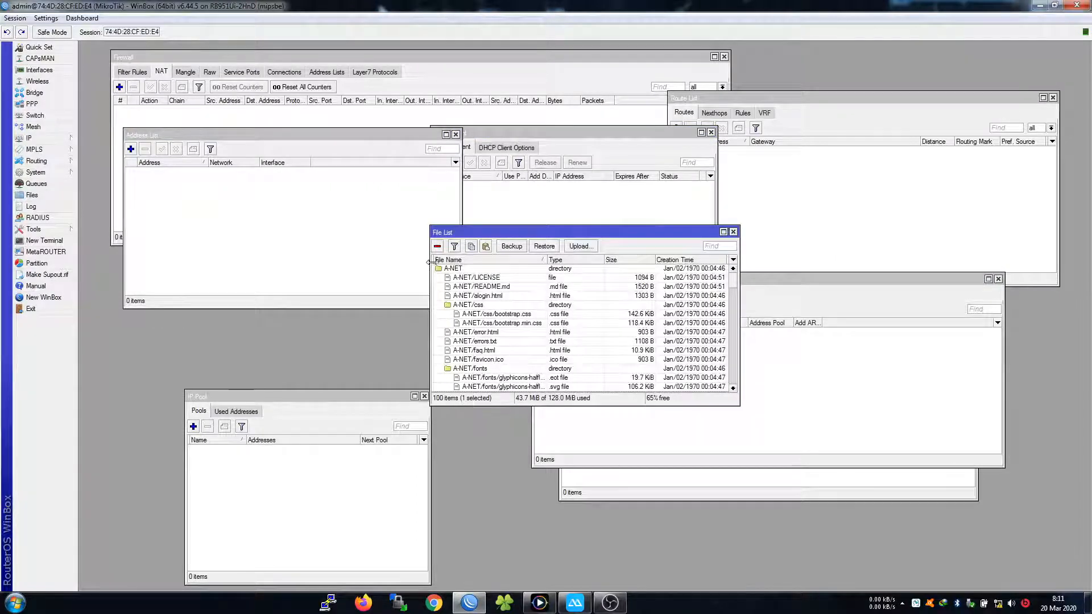
pyautogui.click(733, 232)
pyautogui.moveTo(334, 398); pyautogui.dragTo(361, 368)
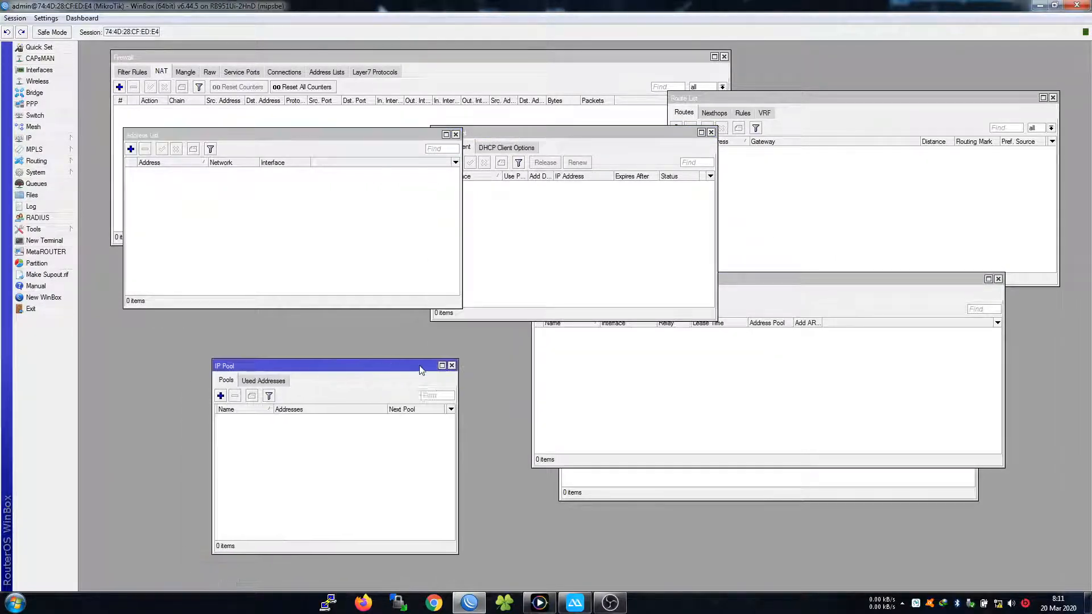
pyautogui.click(452, 366)
# Close the Address List, DHCP Client, Firewall, Route List, DHCP Server and Hotspot windows
pyautogui.click(455, 134)
pyautogui.click(710, 133)
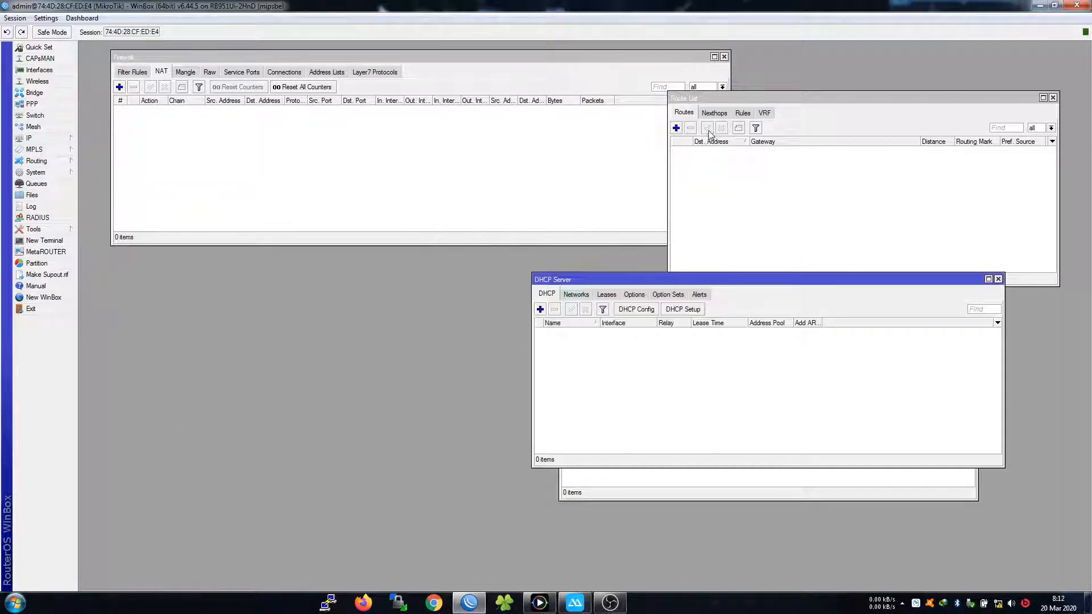
pyautogui.click(727, 58)
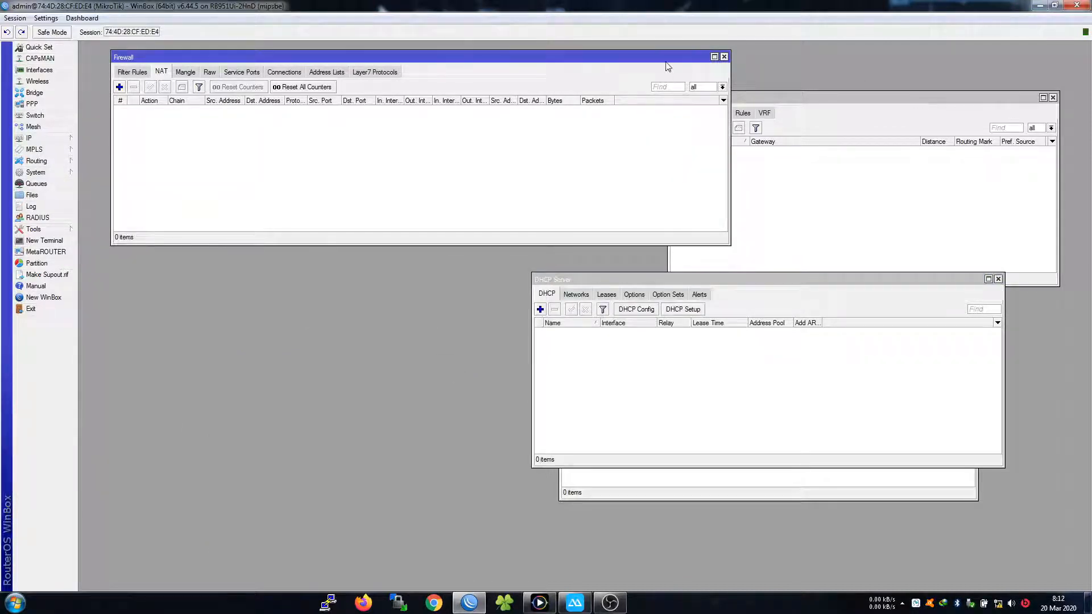
pyautogui.click(723, 57)
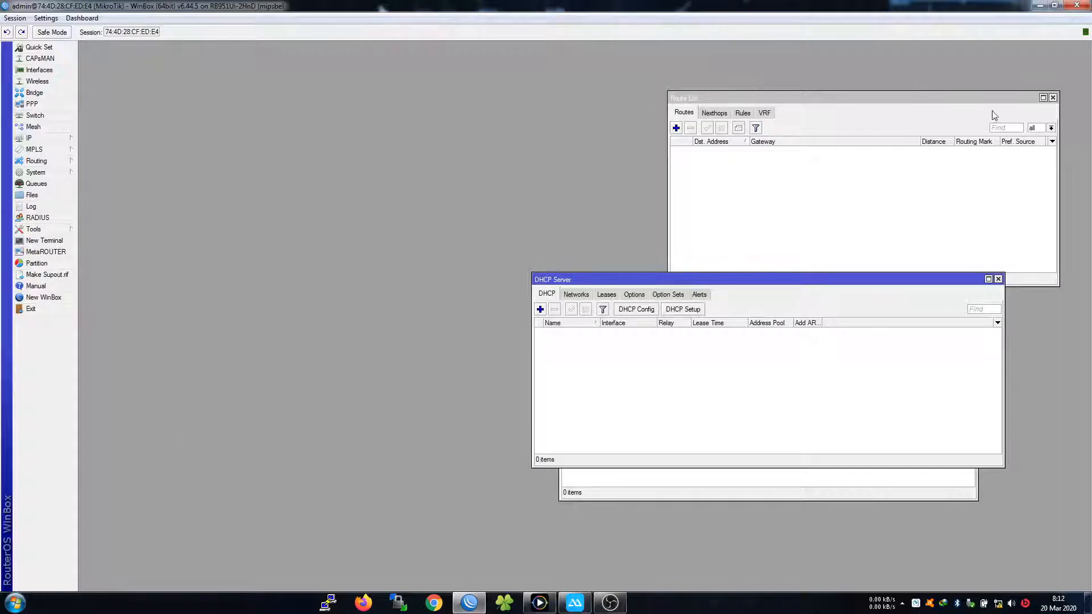
pyautogui.click(1053, 98)
pyautogui.click(999, 279)
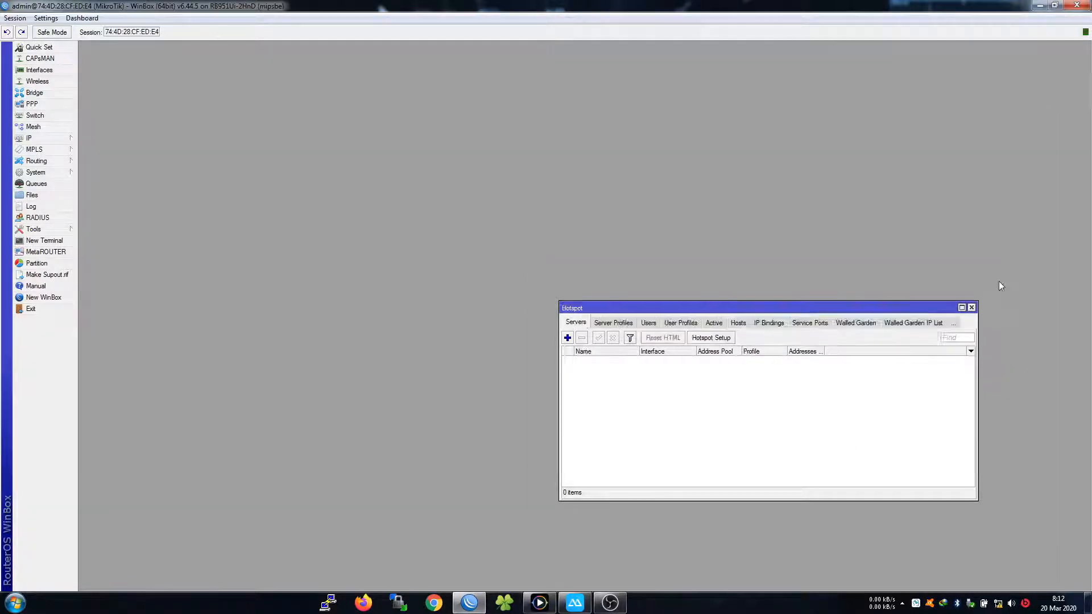
pyautogui.click(972, 307)
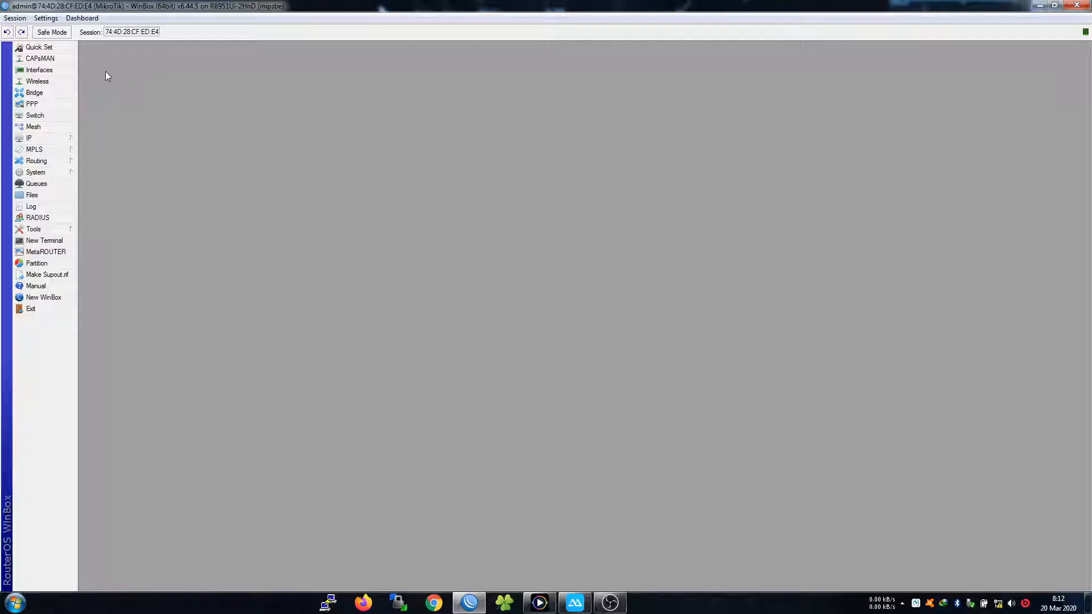
# Open the Interface List and select the disabled wlan1 interface
pyautogui.click(38, 70)
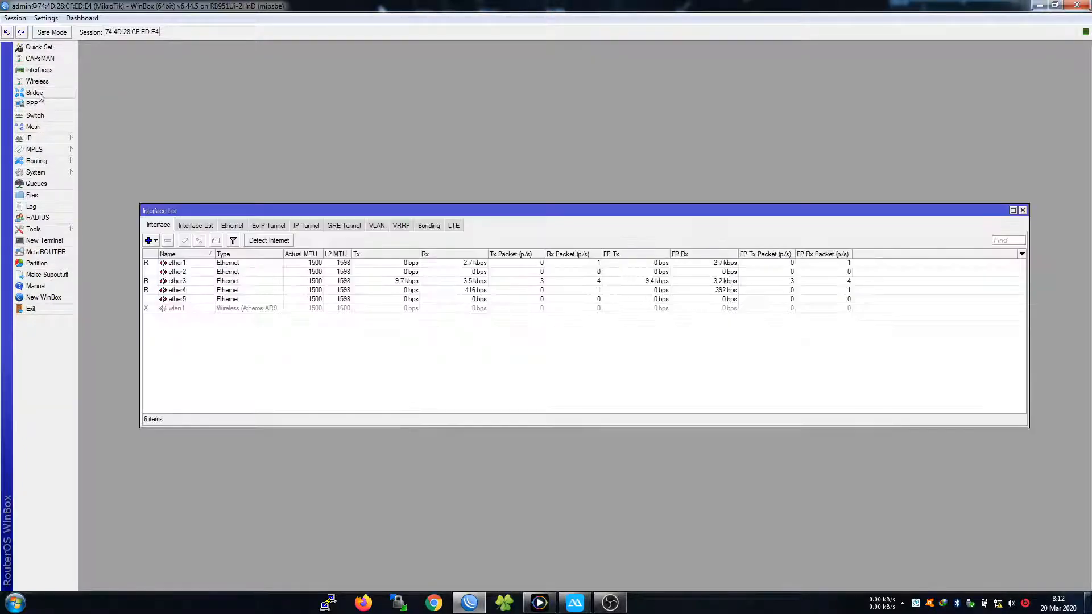
pyautogui.moveTo(218, 211); pyautogui.dragTo(200, 148)
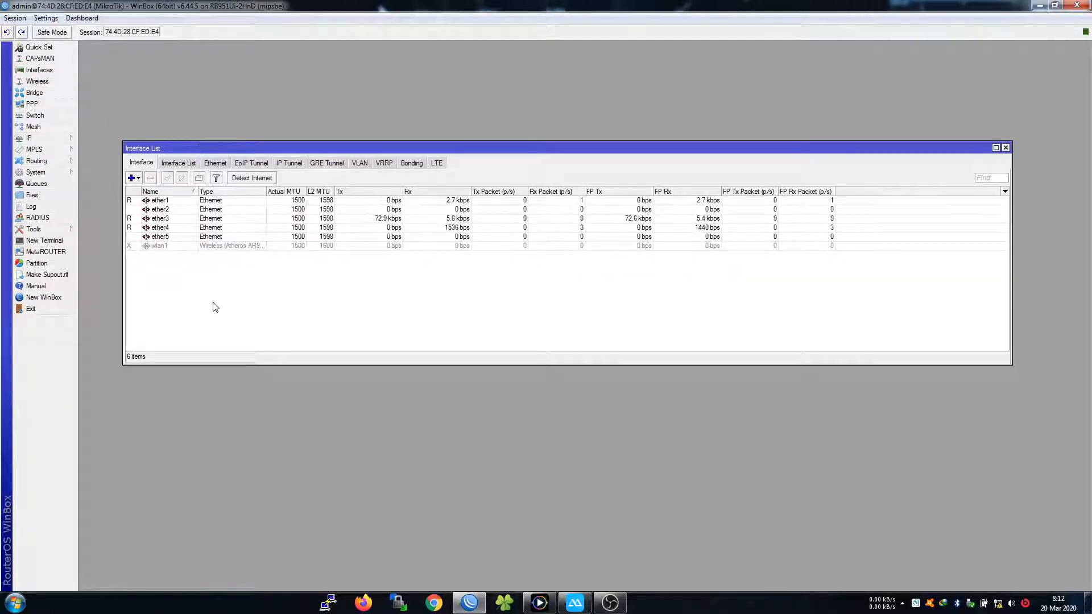
pyautogui.click(155, 248)
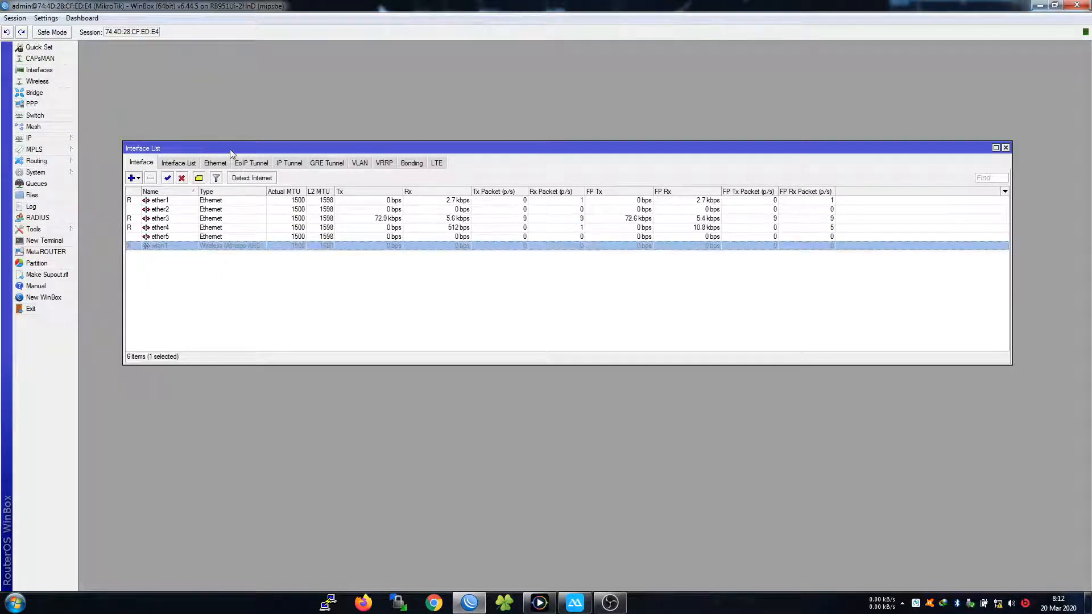
pyautogui.moveTo(231, 154); pyautogui.dragTo(220, 126)
pyautogui.click(226, 261)
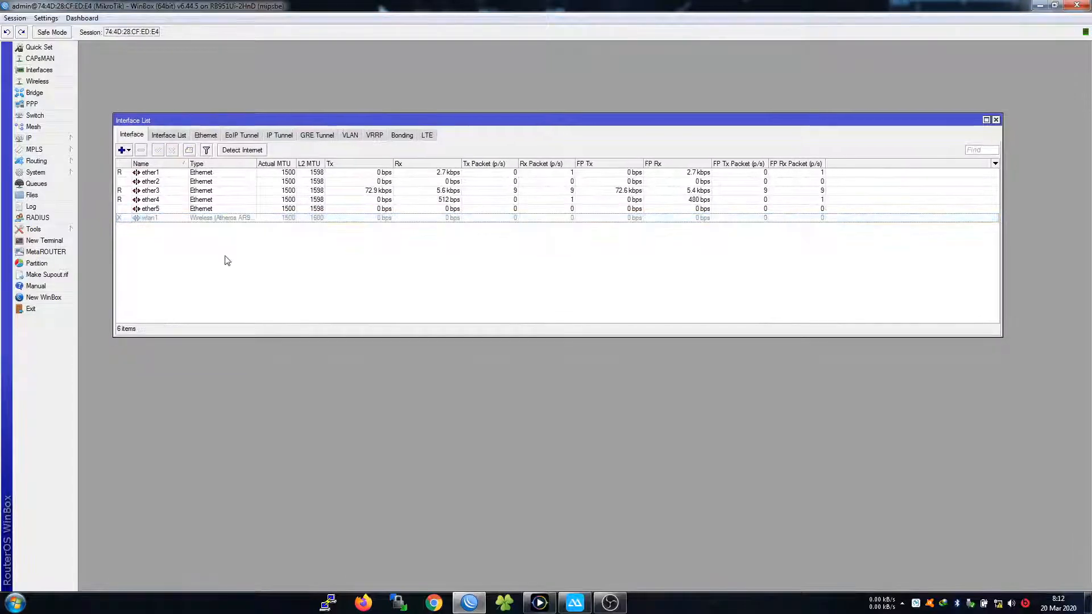
pyautogui.click(181, 219)
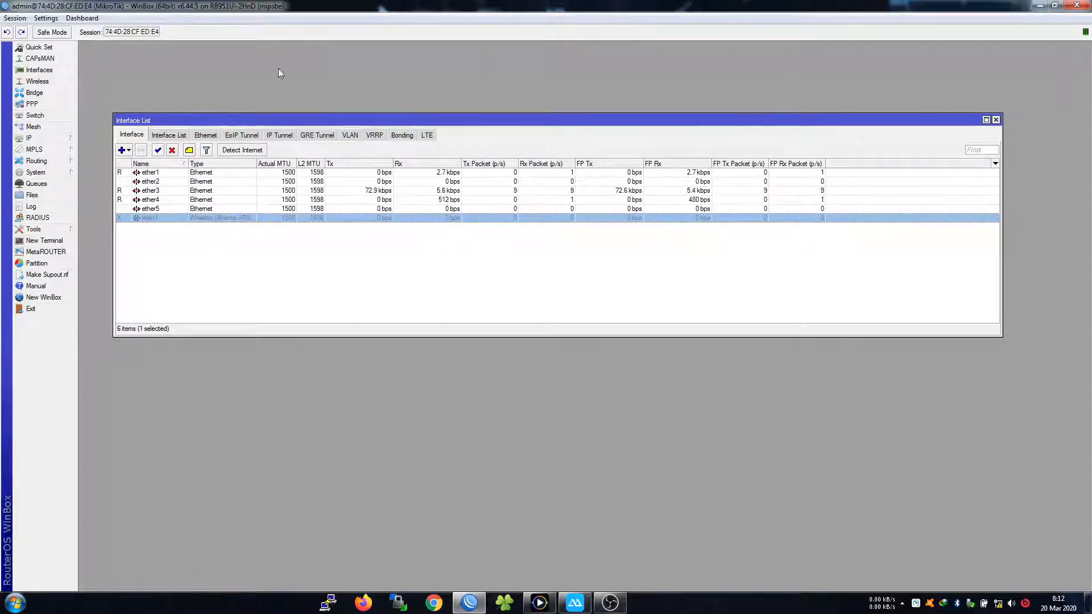
# Add CPU load and clock readouts to the toolbar, and open ether1's settings
pyautogui.rightClick(967, 33)
pyautogui.click(992, 72)
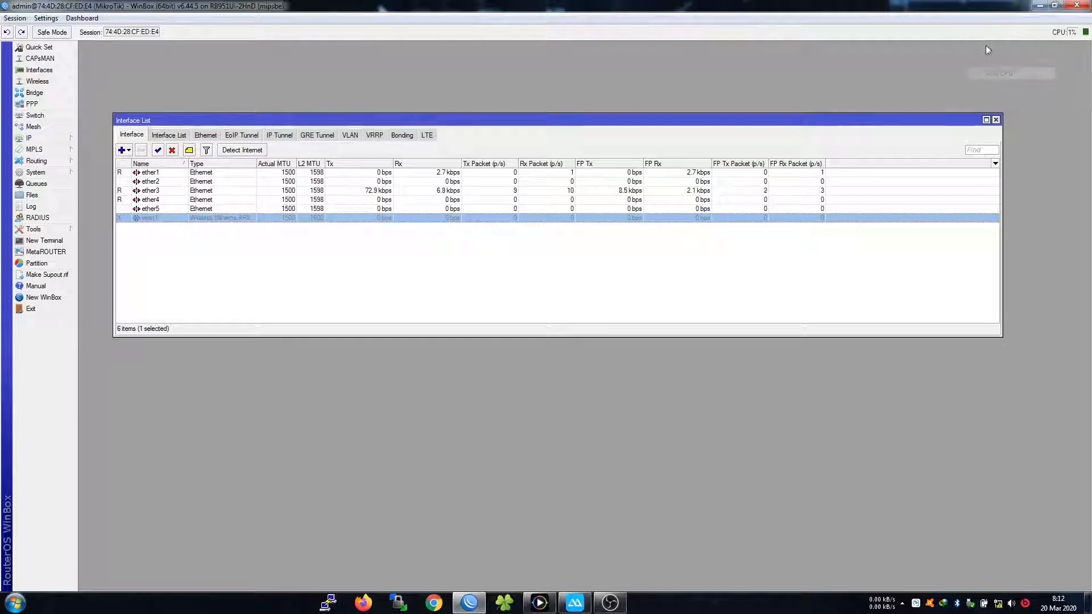
pyautogui.rightClick(1006, 35)
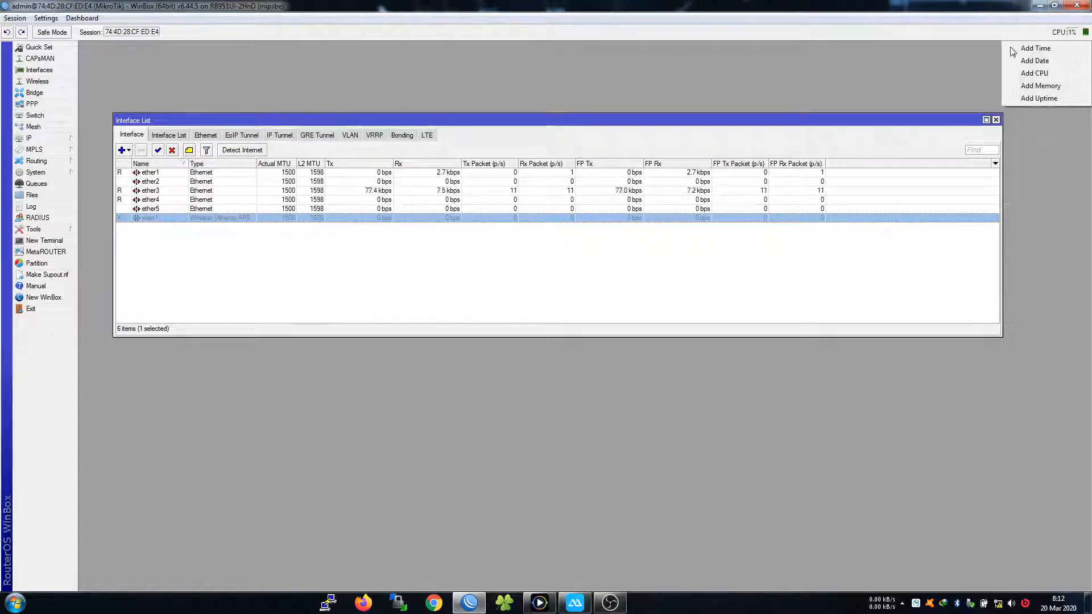
pyautogui.click(1014, 48)
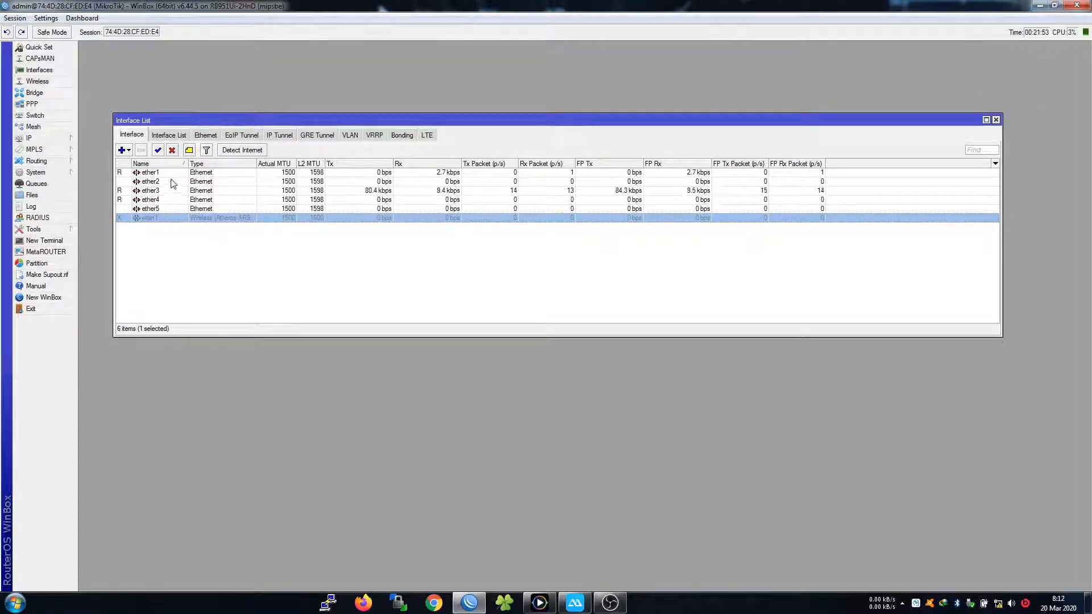
pyautogui.doubleClick(170, 172)
# Rename ether1 to ether1-INTERNET and ether2 to ether2-SERVER
pyautogui.click(523, 226)
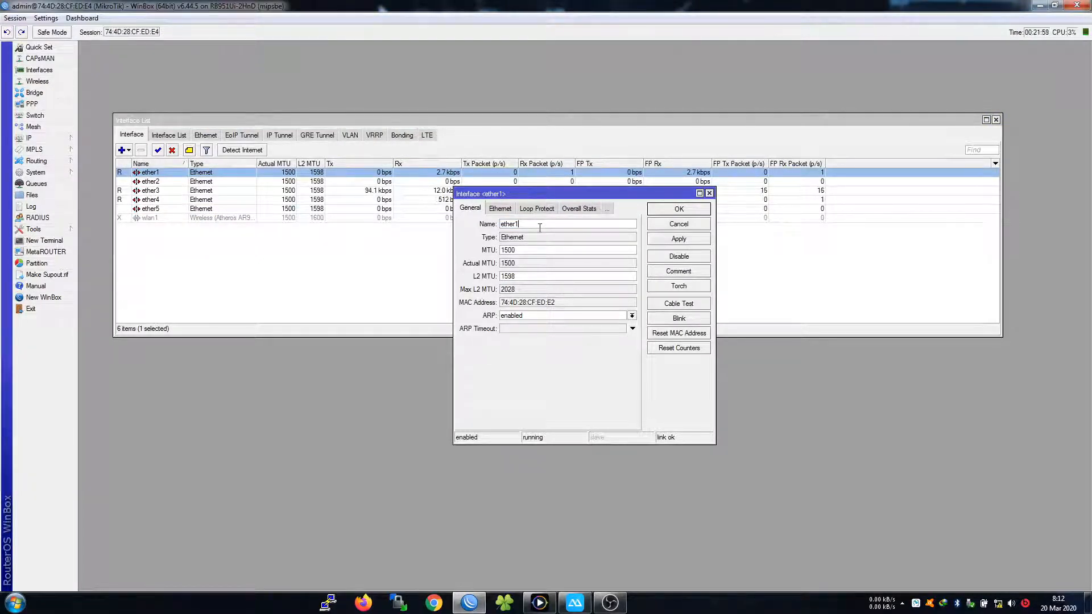
pyautogui.write('-INTERNET')
pyautogui.click(687, 210)
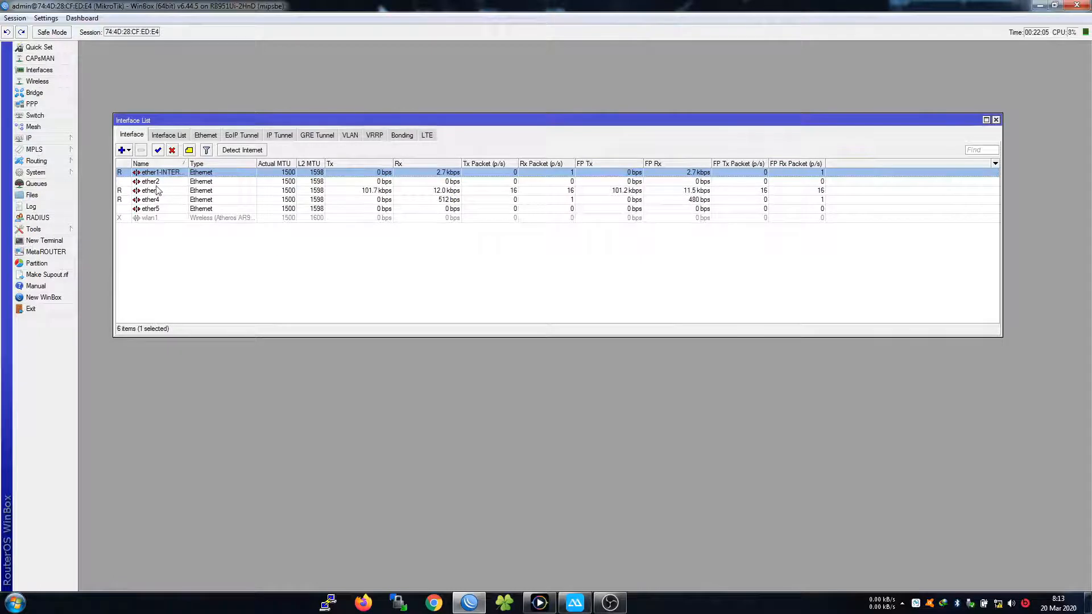
pyautogui.doubleClick(161, 182)
pyautogui.click(560, 225)
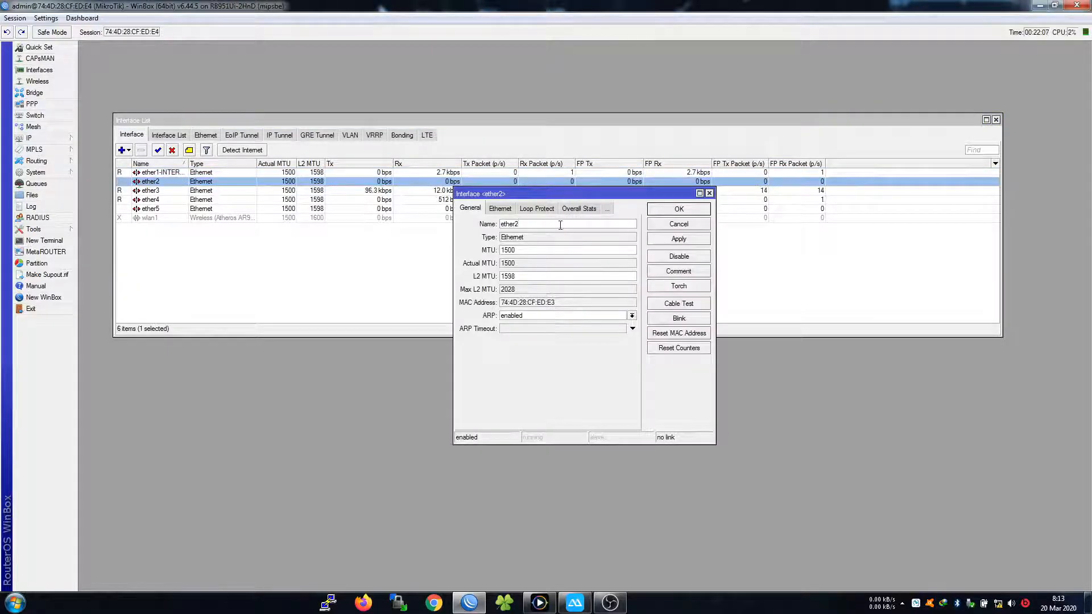
pyautogui.write('-SERVER')
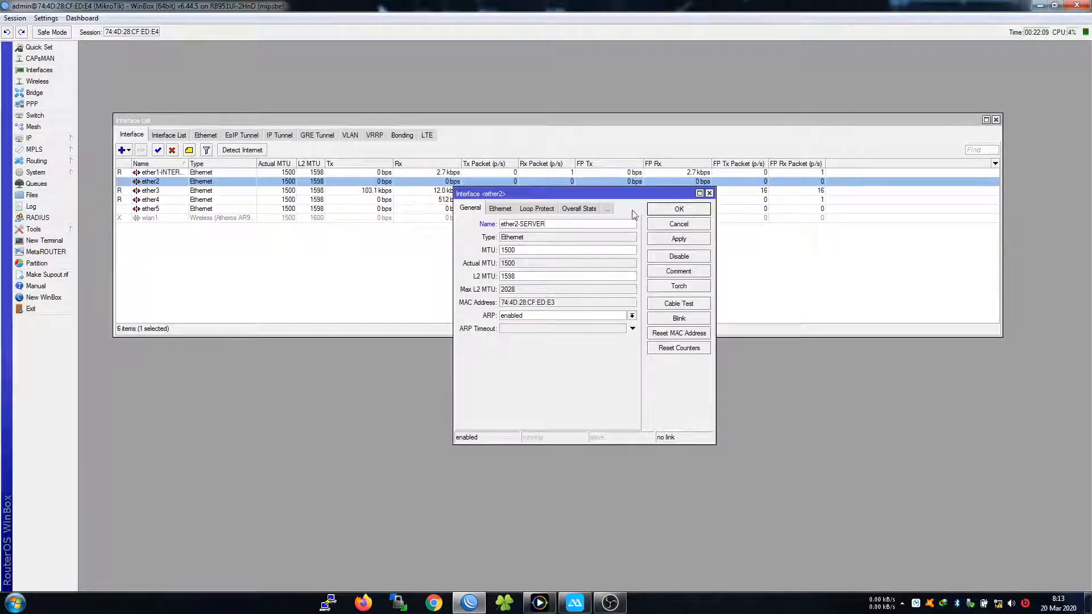
pyautogui.click(666, 209)
# Rename ether3 to ether3-LOKAL and ether4 to ether4-HOTSPOT, checking the network diagram
pyautogui.click(214, 191)
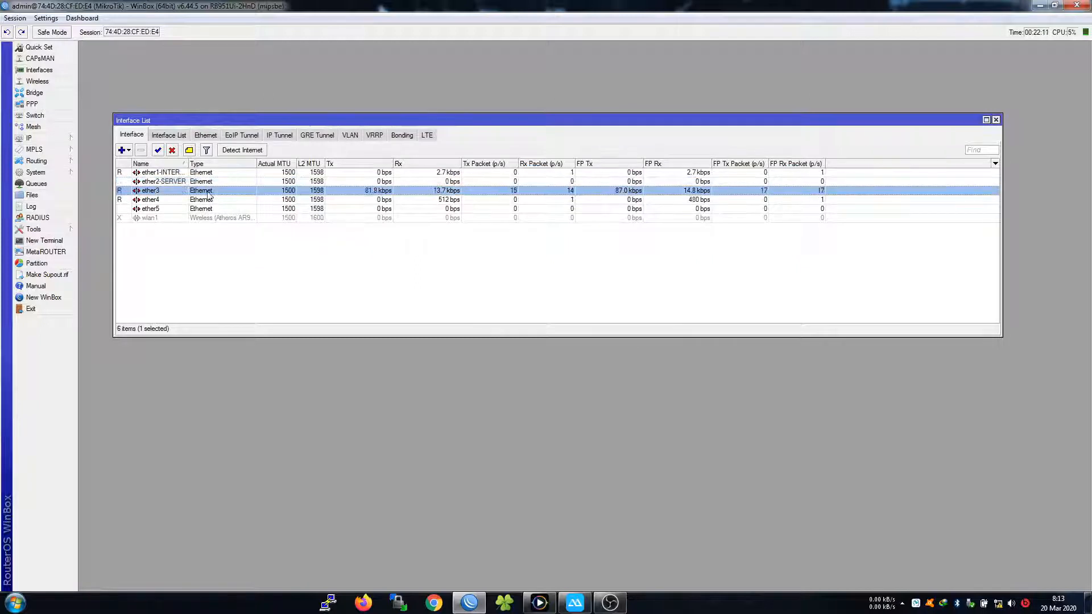
pyautogui.doubleClick(209, 193)
pyautogui.click(567, 226)
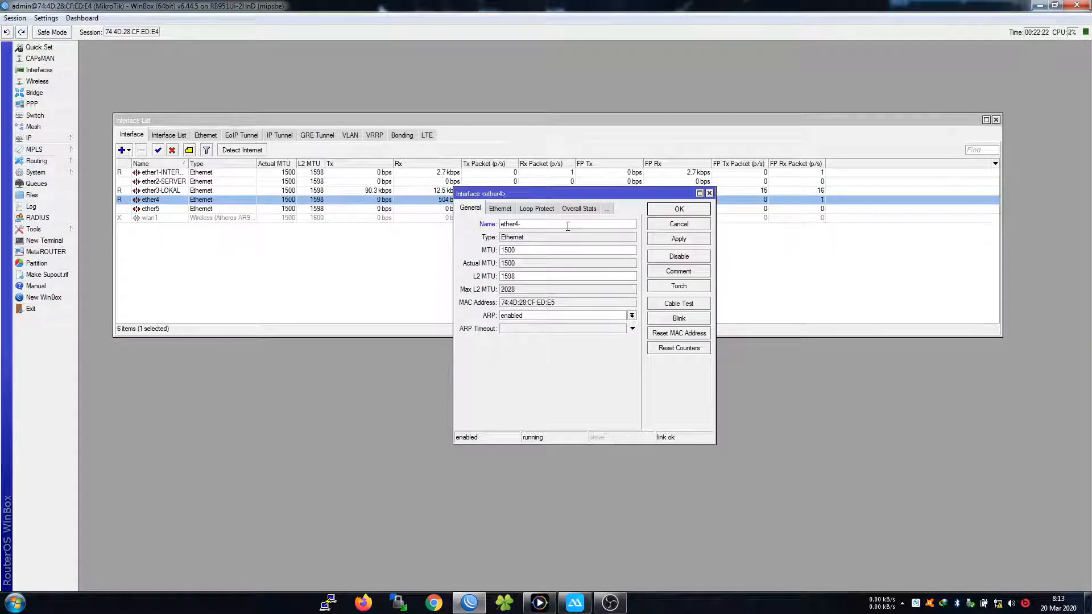
pyautogui.click(575, 601)
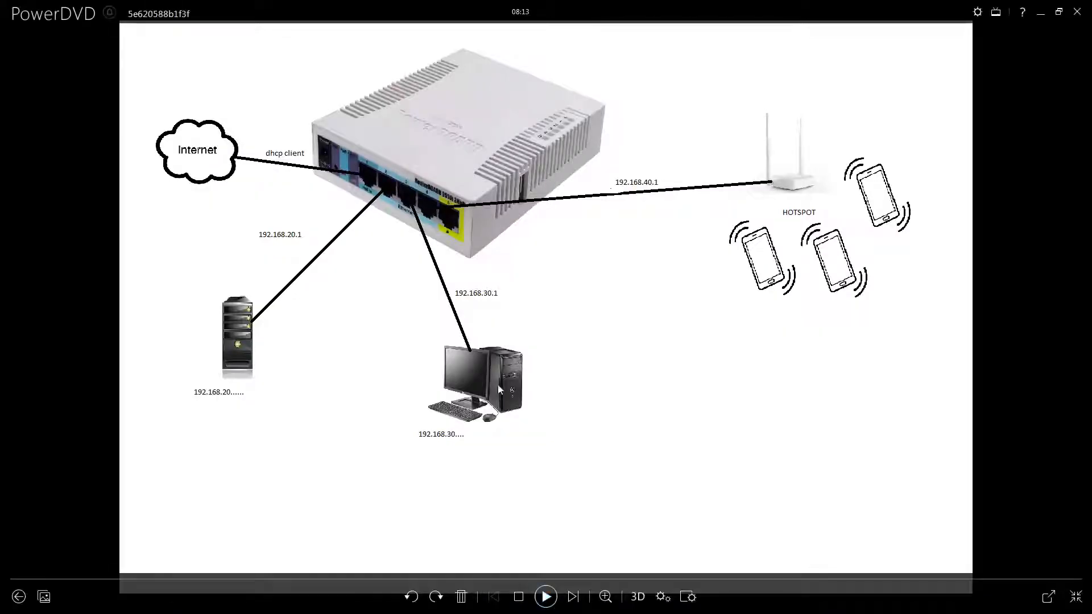
pyautogui.click(1040, 12)
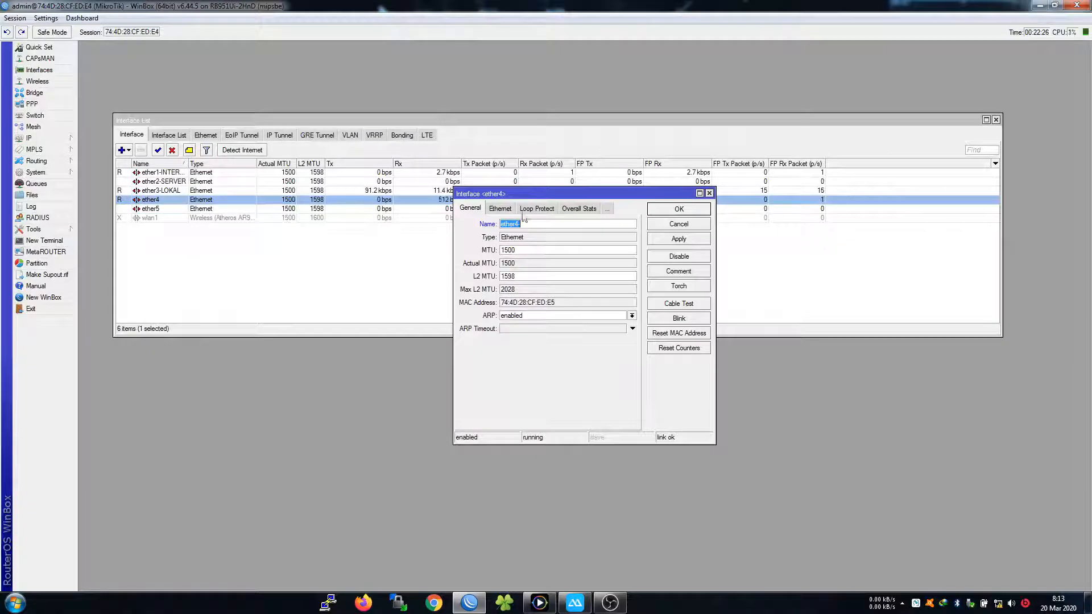
pyautogui.press('BackSpace')
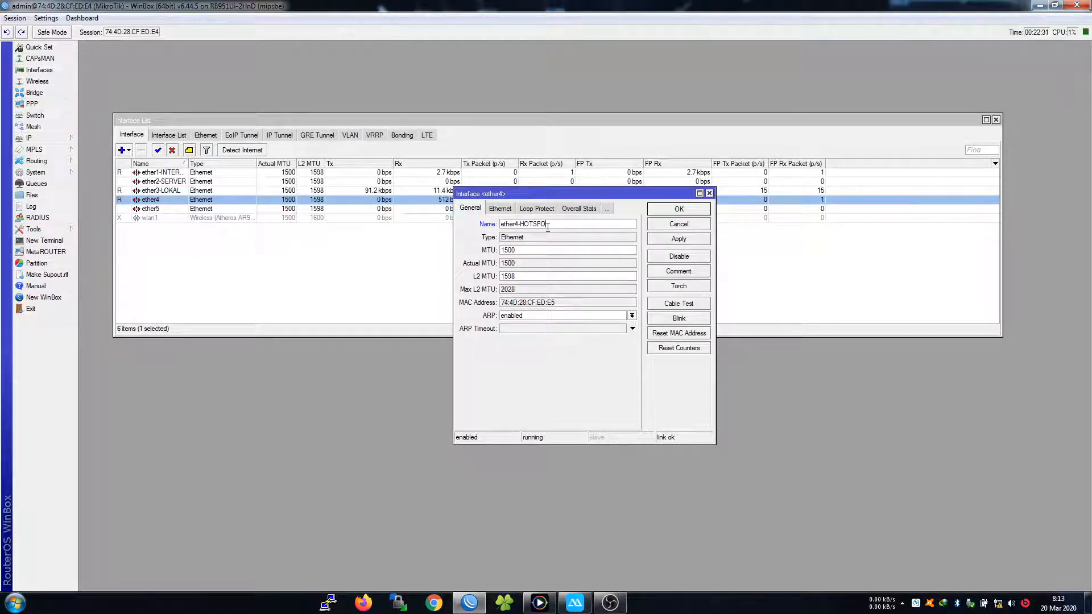
pyautogui.click(679, 209)
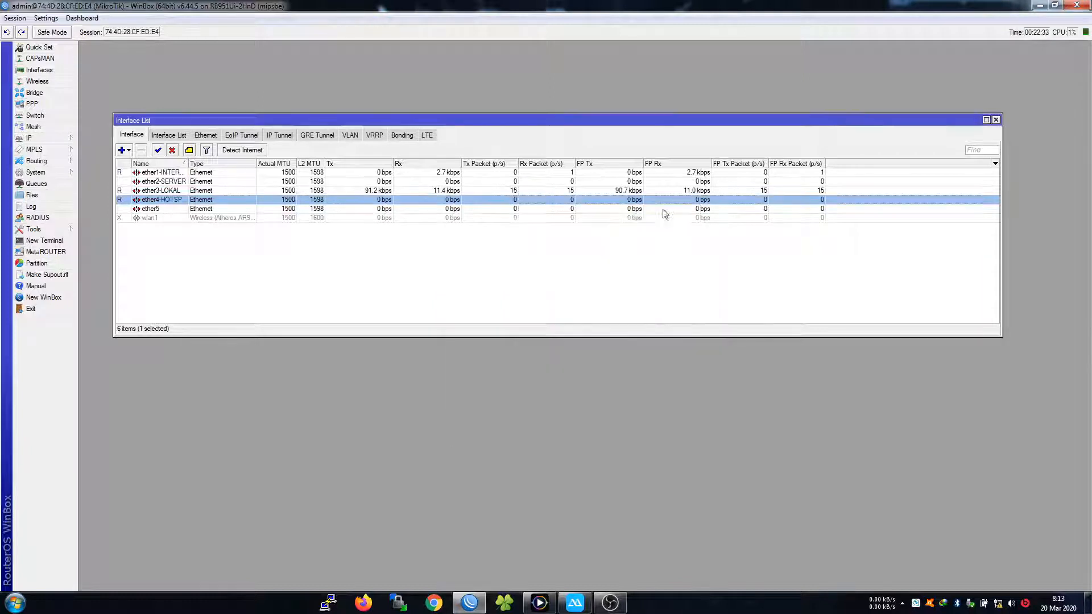
# Widen the Name column so the full interface names show
pyautogui.click(354, 285)
pyautogui.moveTo(188, 164); pyautogui.dragTo(217, 220)
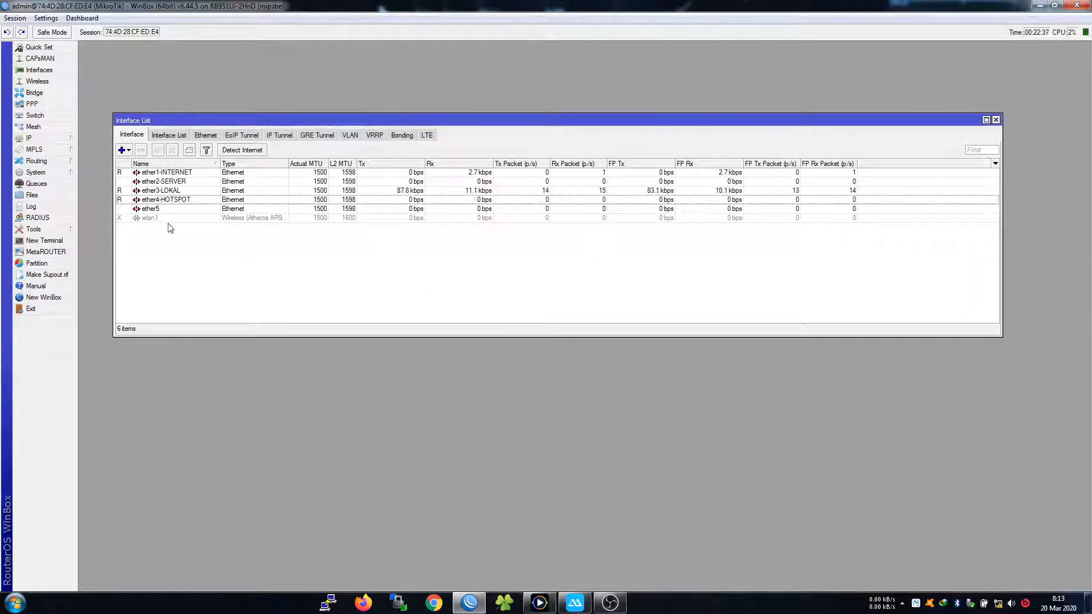
pyautogui.moveTo(721, 121); pyautogui.dragTo(740, 80)
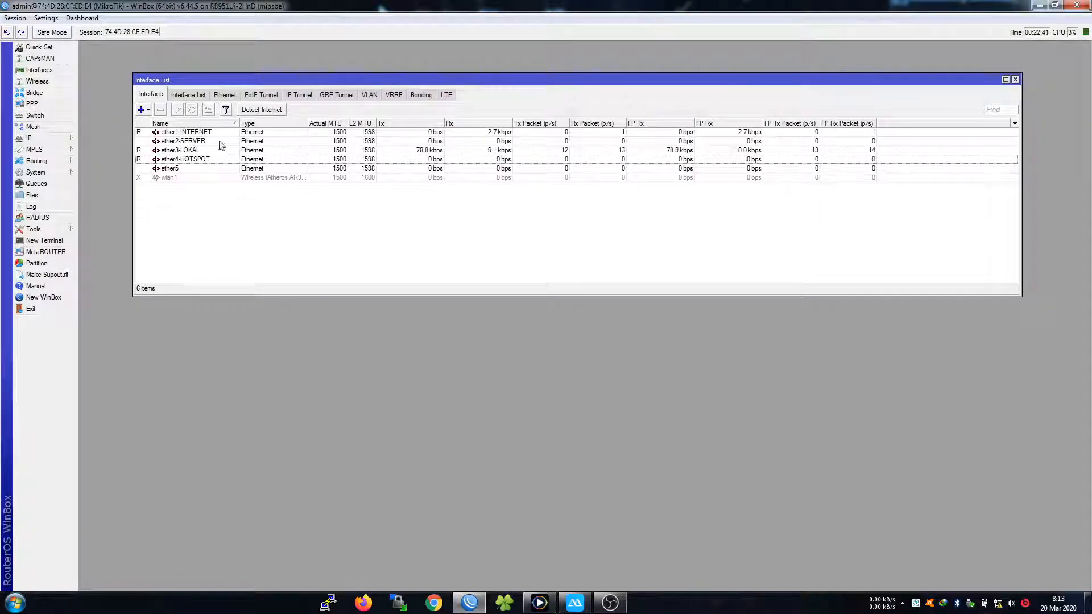
# Close the Interface List and check the network diagram in PowerDVD
pyautogui.click(195, 162)
pyautogui.click(607, 223)
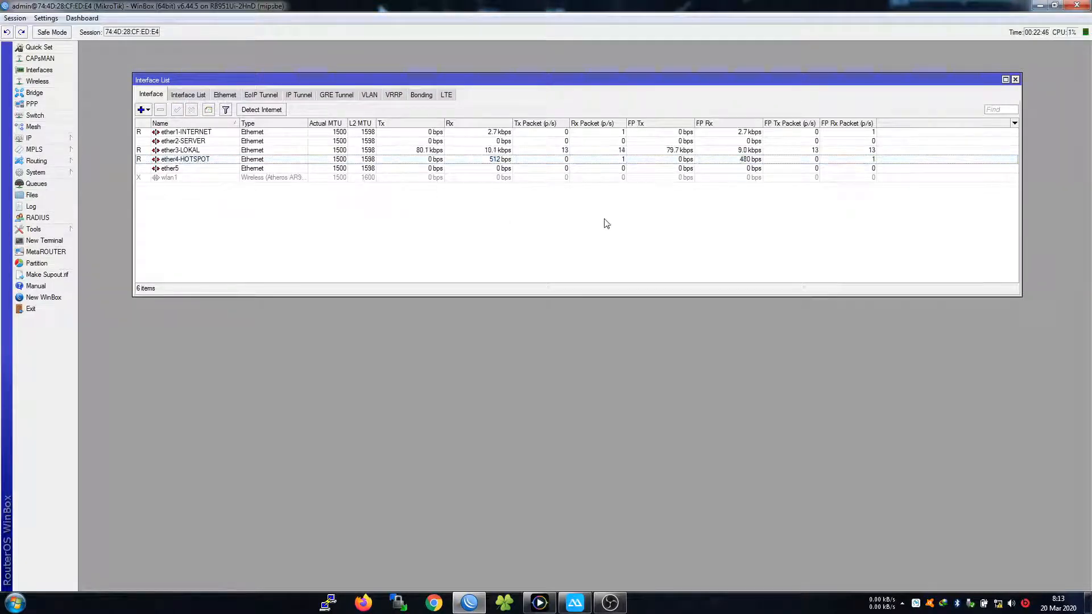
pyautogui.click(1016, 81)
pyautogui.click(54, 139)
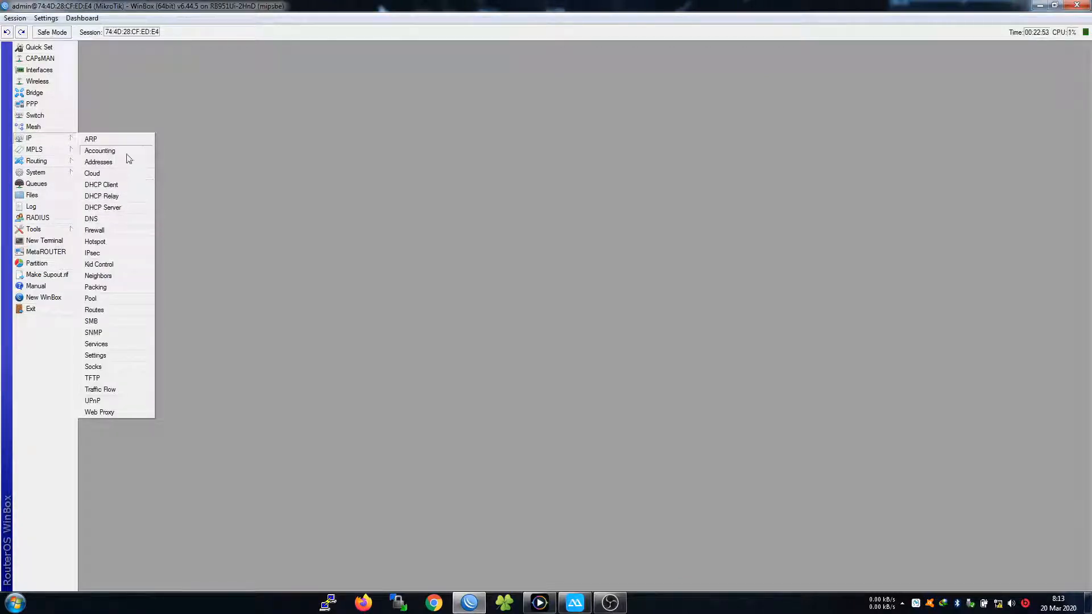
pyautogui.click(538, 602)
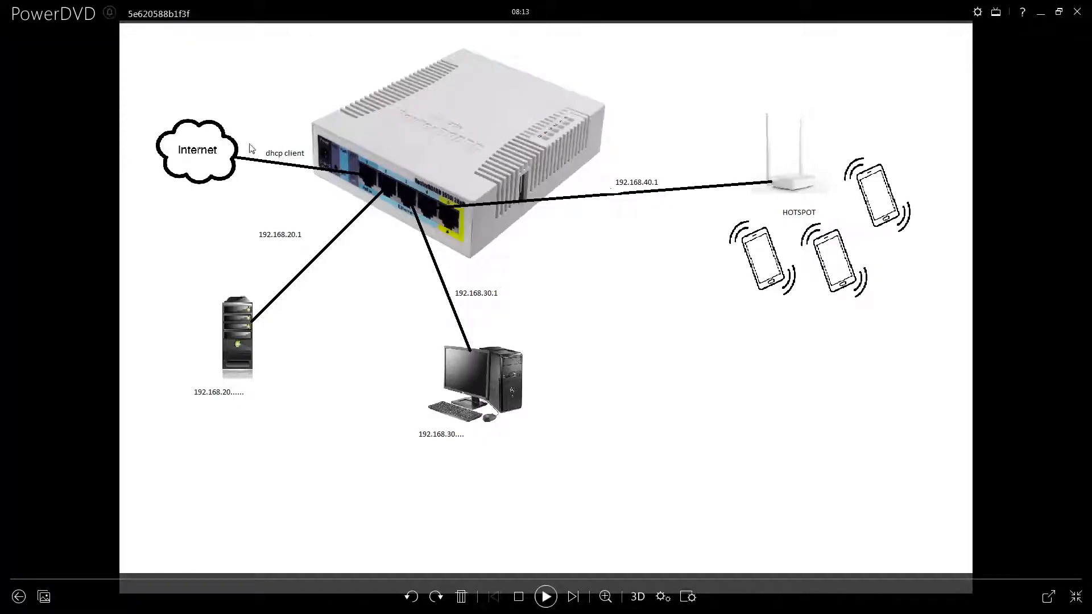
pyautogui.click(1036, 14)
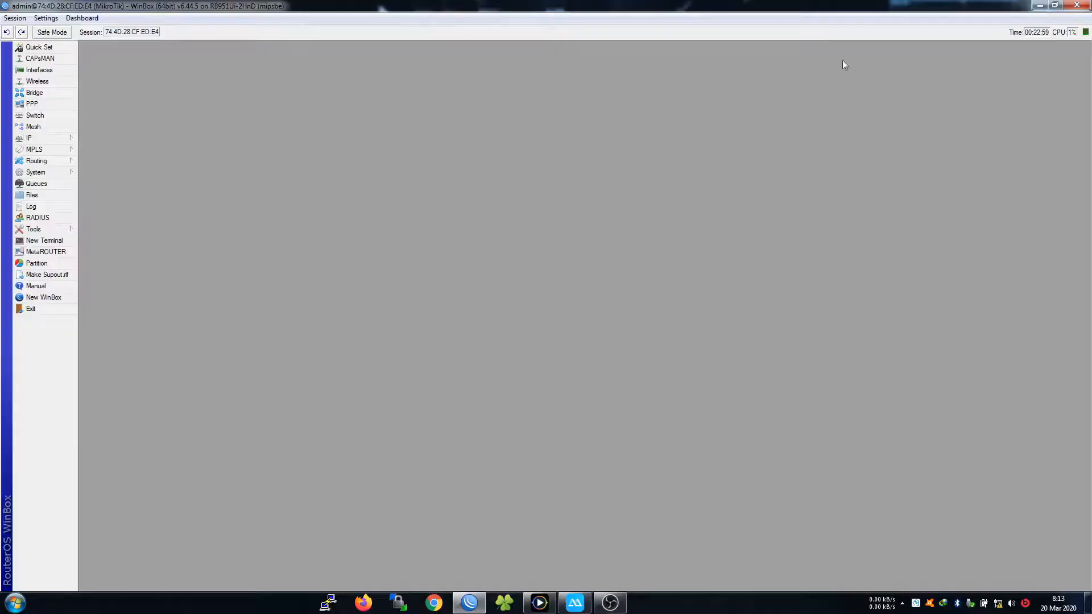
# Open the DHCP Client list, start a new client, then cancel and close it
pyautogui.click(52, 139)
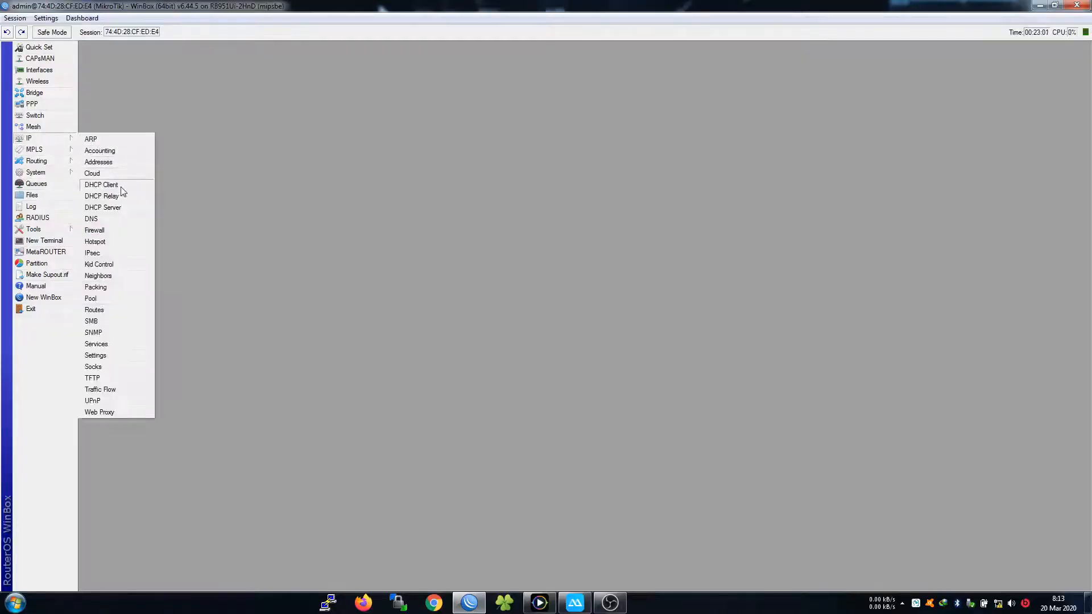
pyautogui.click(121, 187)
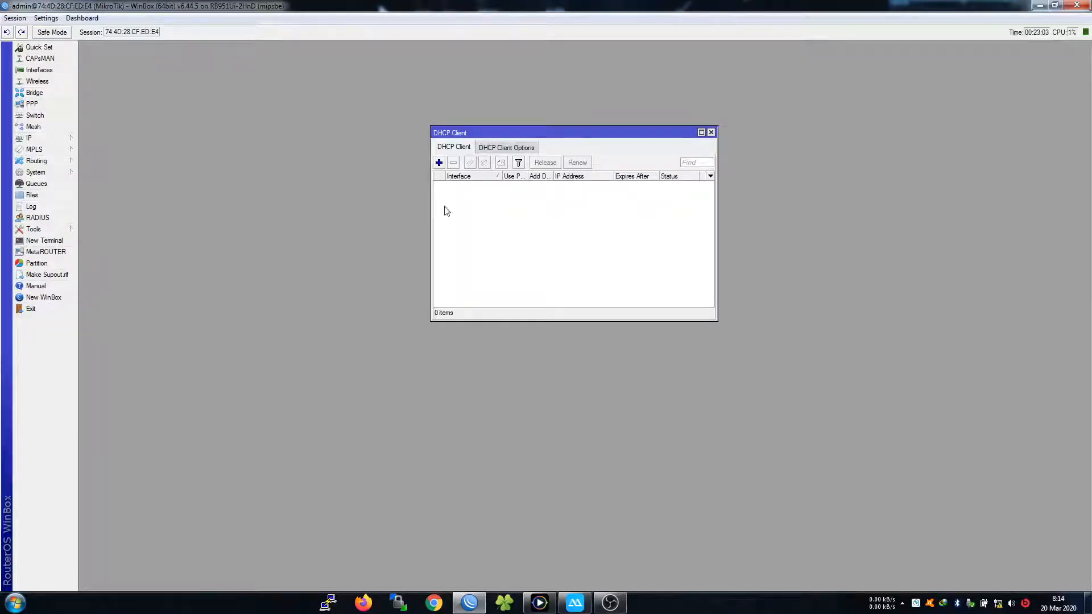
pyautogui.click(439, 164)
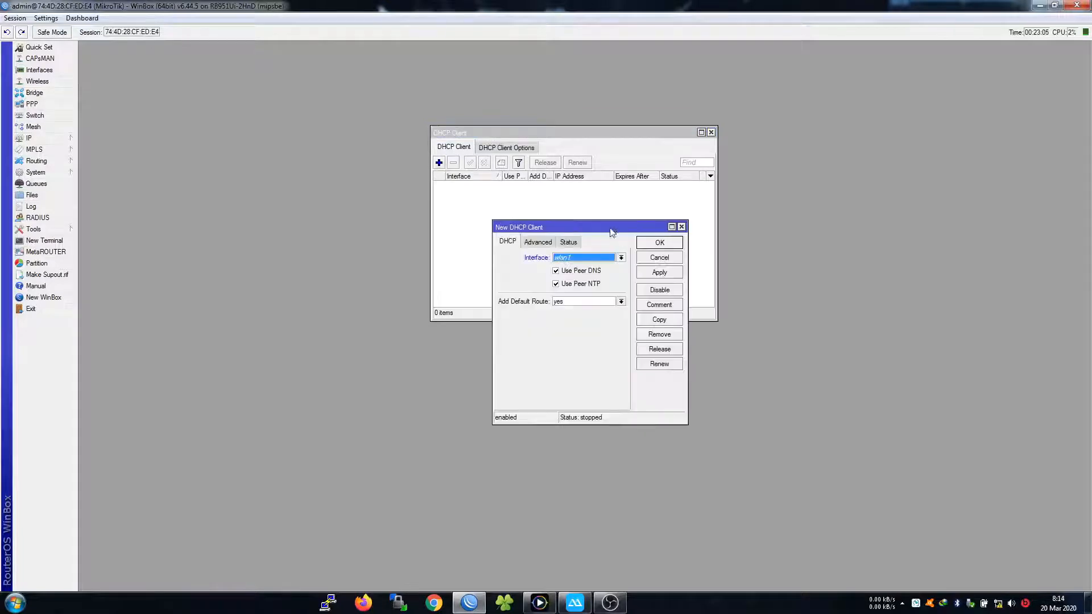
pyautogui.click(602, 259)
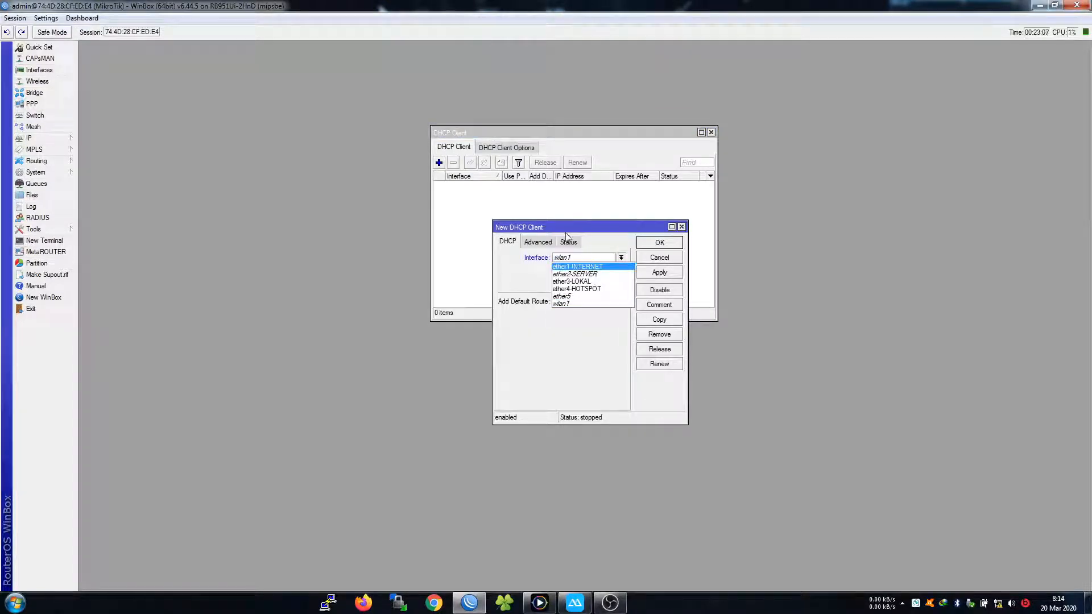
pyautogui.click(601, 230)
pyautogui.click(681, 227)
pyautogui.click(711, 132)
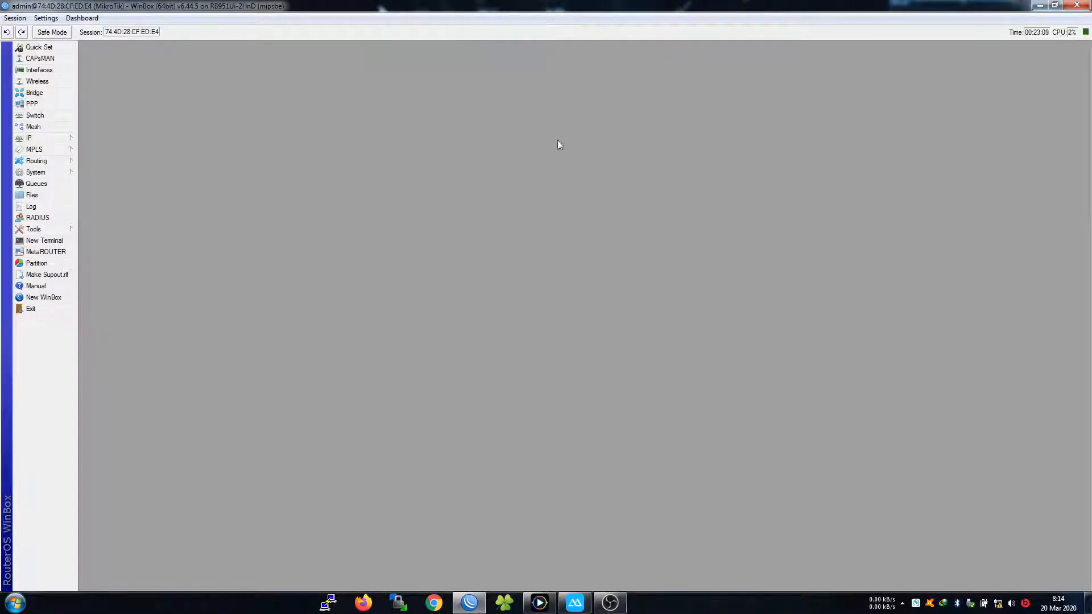
# Add a DHCP client on ether1-INTERNET with Use Peer NTP unchecked
pyautogui.click(40, 139)
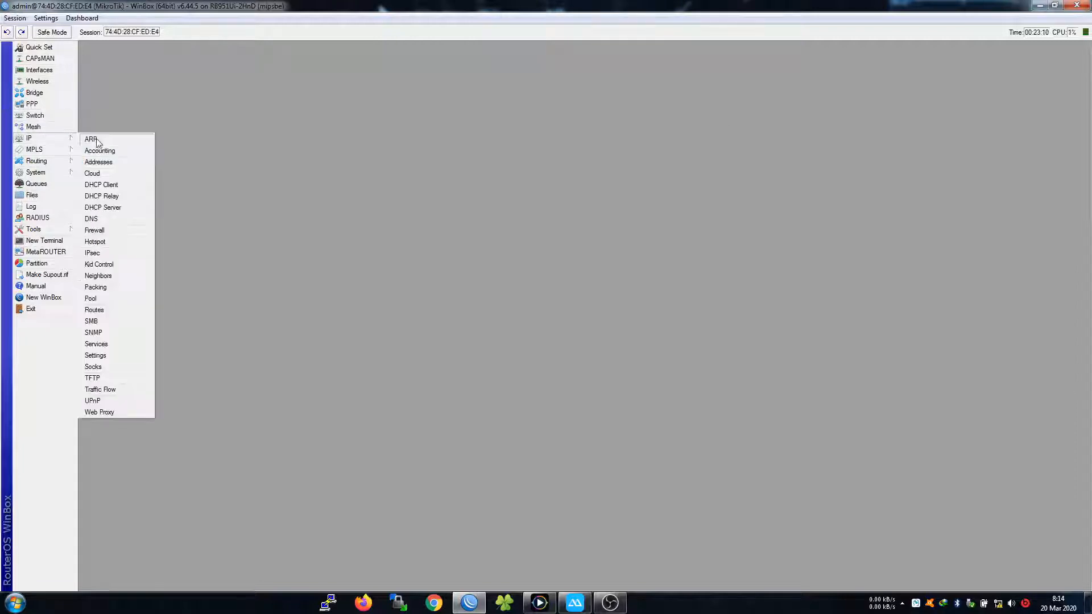
pyautogui.click(107, 188)
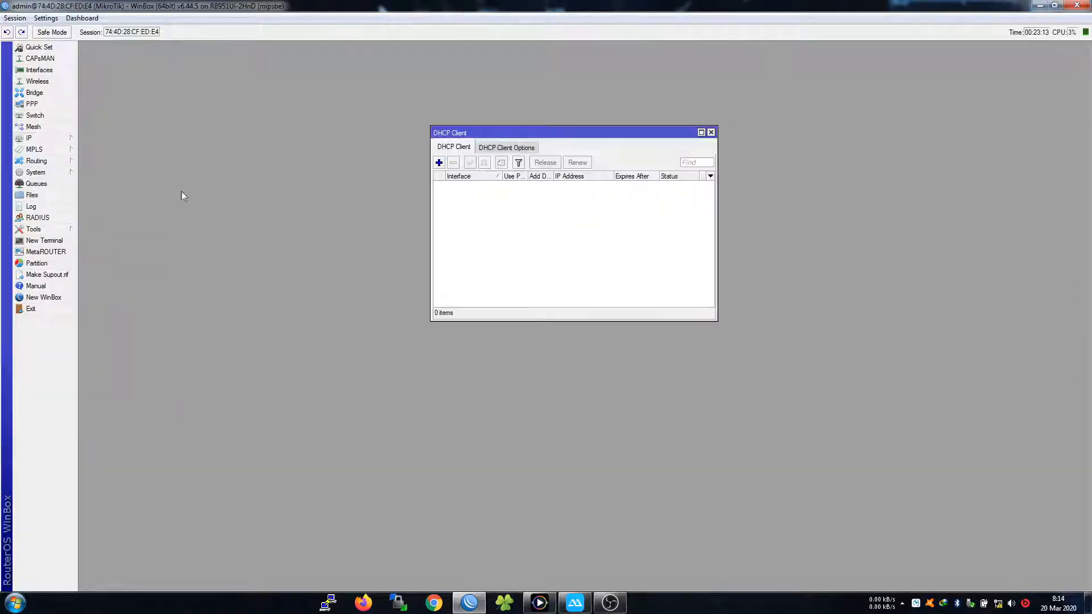
pyautogui.click(439, 163)
pyautogui.click(578, 258)
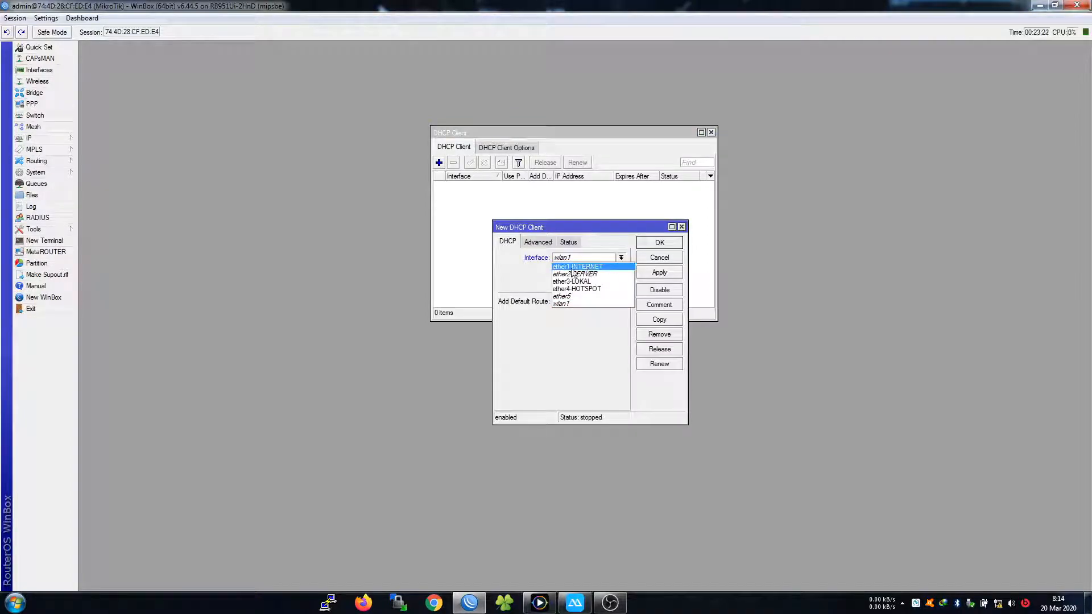
pyautogui.click(571, 268)
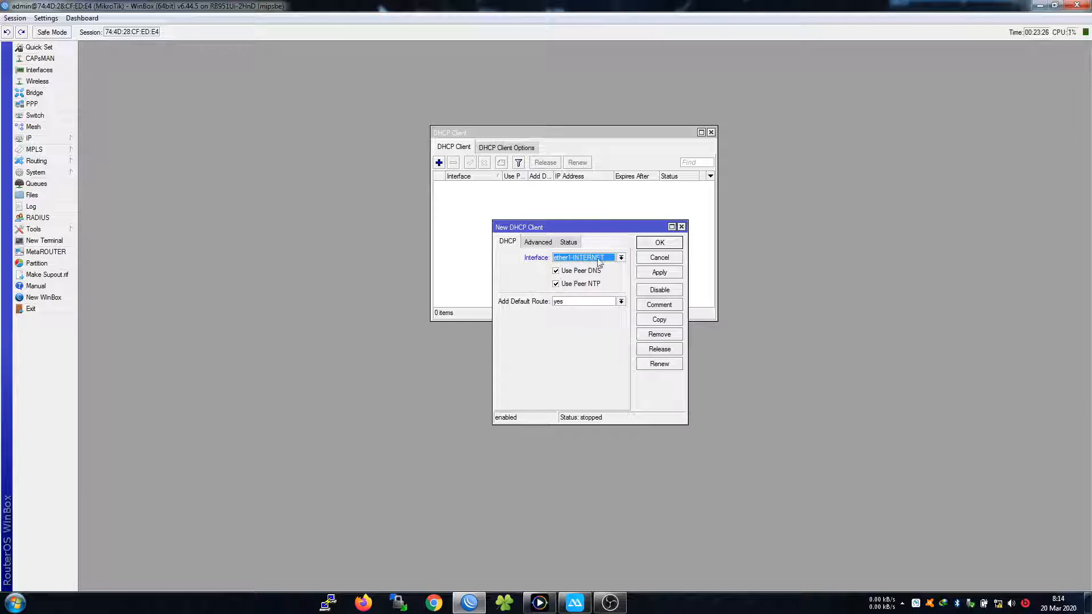
pyautogui.click(556, 272)
pyautogui.click(556, 284)
pyautogui.click(557, 270)
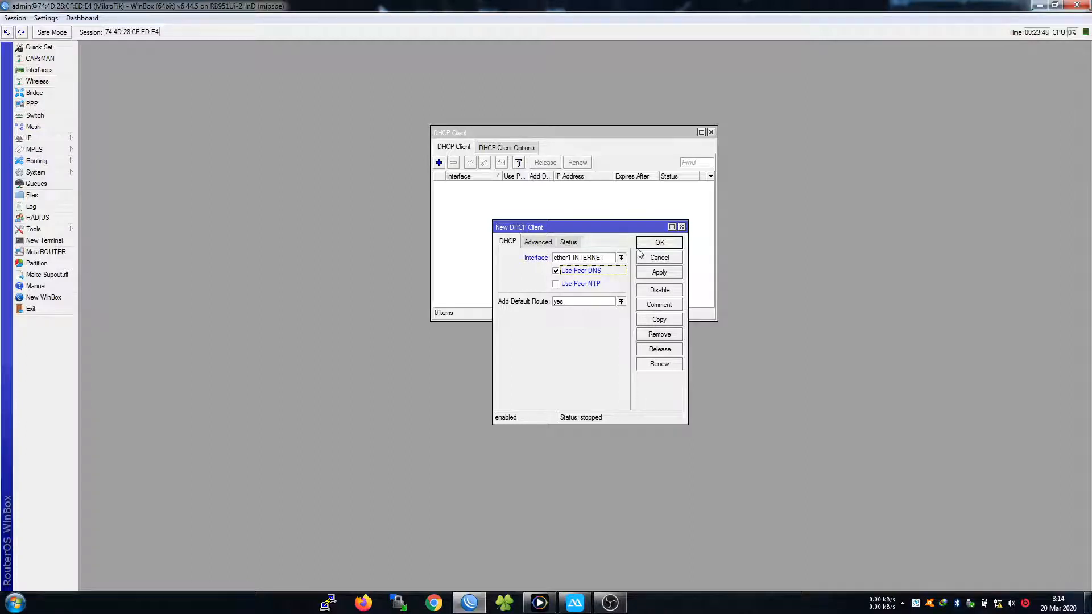
pyautogui.click(659, 243)
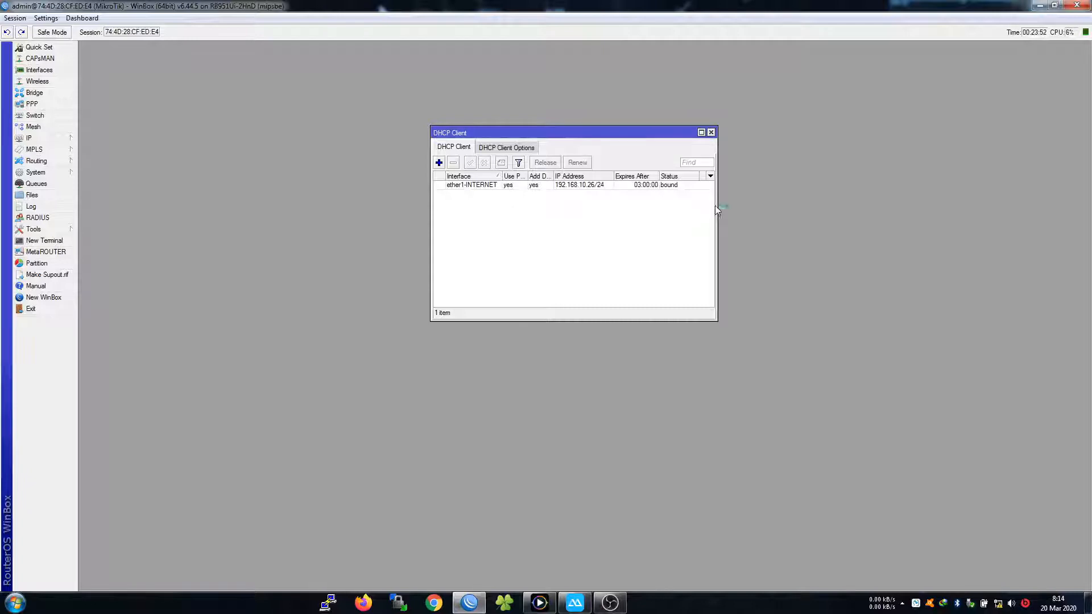
pyautogui.click(644, 187)
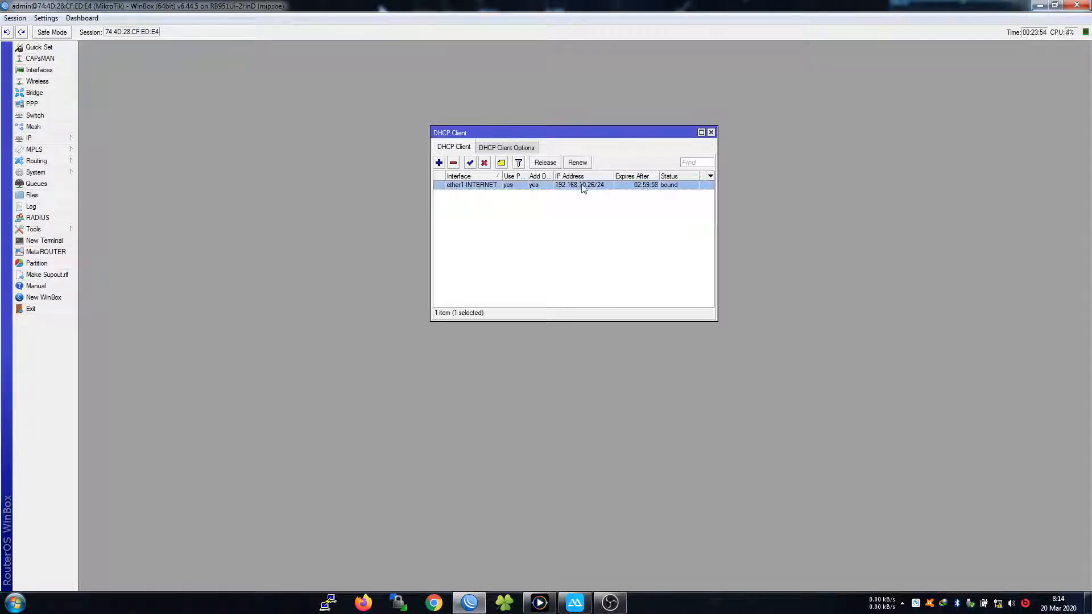
pyautogui.click(43, 138)
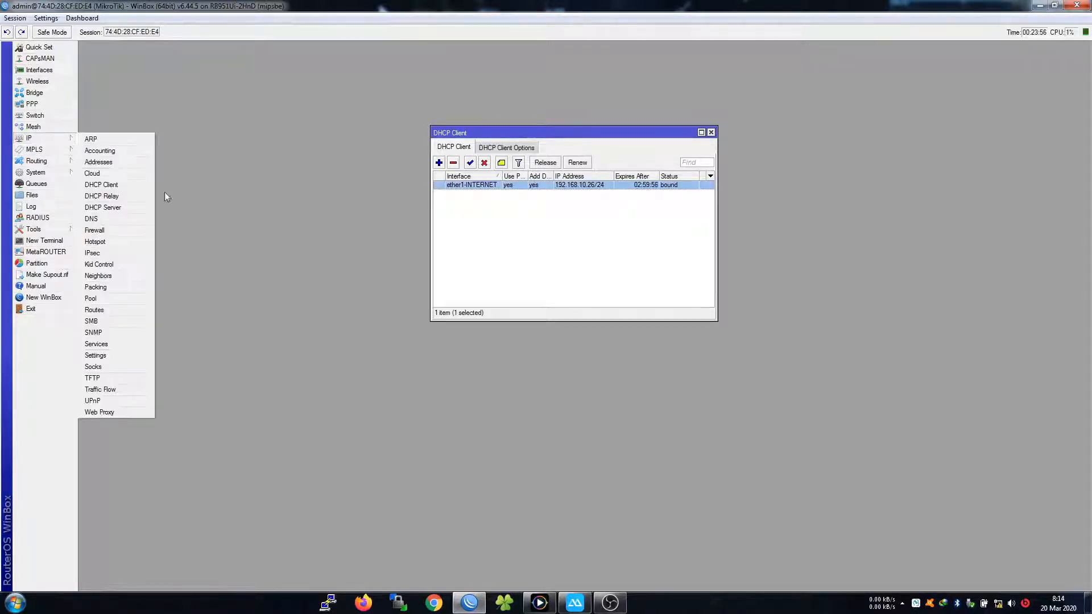
# Turn off Use Peer DNS on the ether1-INTERNET DHCP client
pyautogui.click(519, 200)
pyautogui.doubleClick(480, 187)
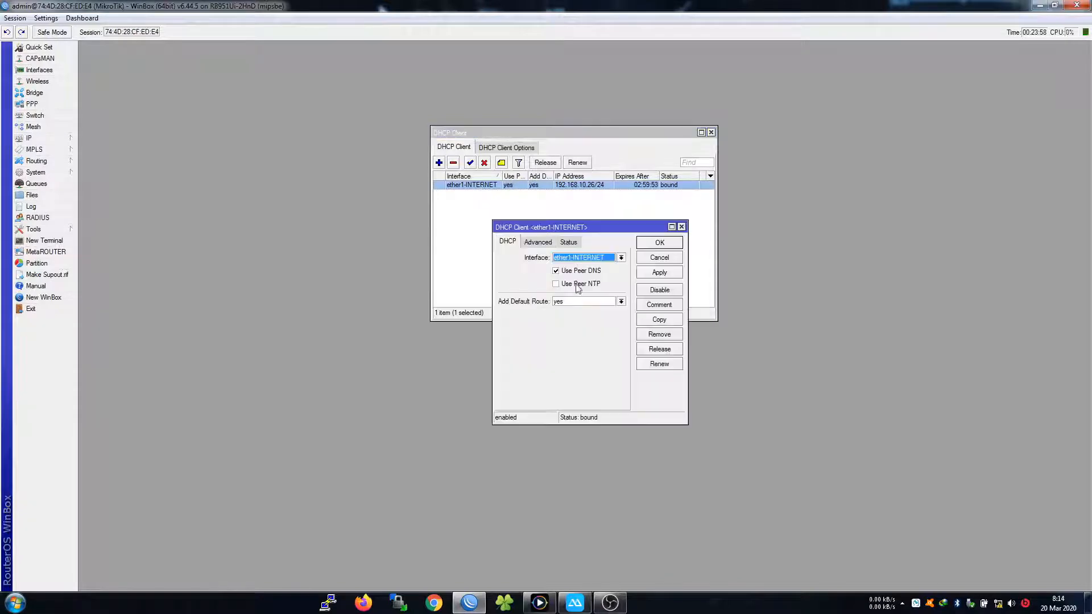
pyautogui.click(54, 138)
pyautogui.click(106, 221)
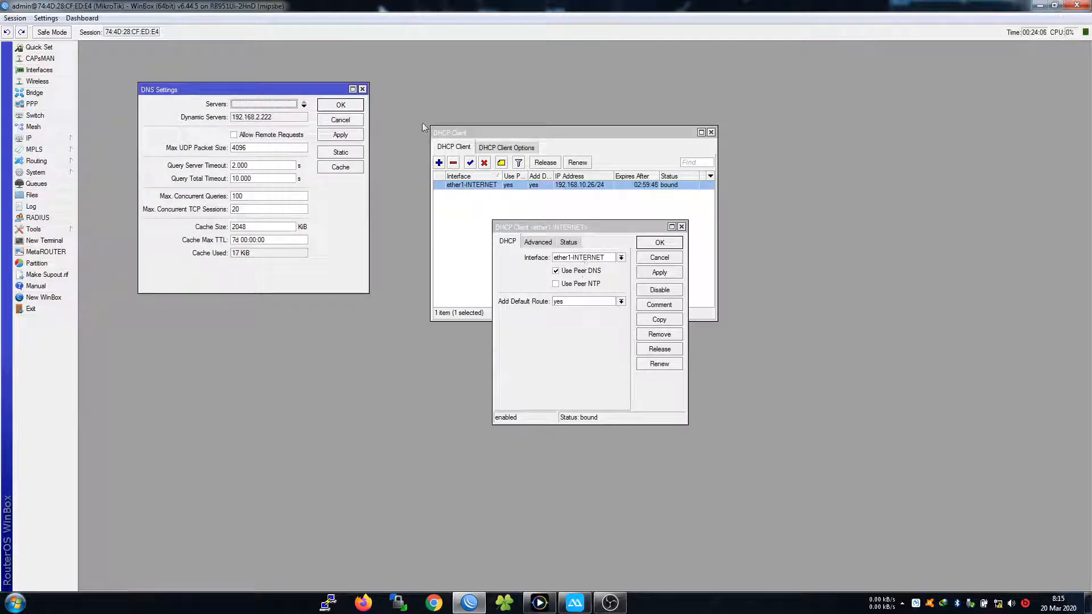
pyautogui.click(556, 270)
pyautogui.click(670, 273)
pyautogui.click(669, 244)
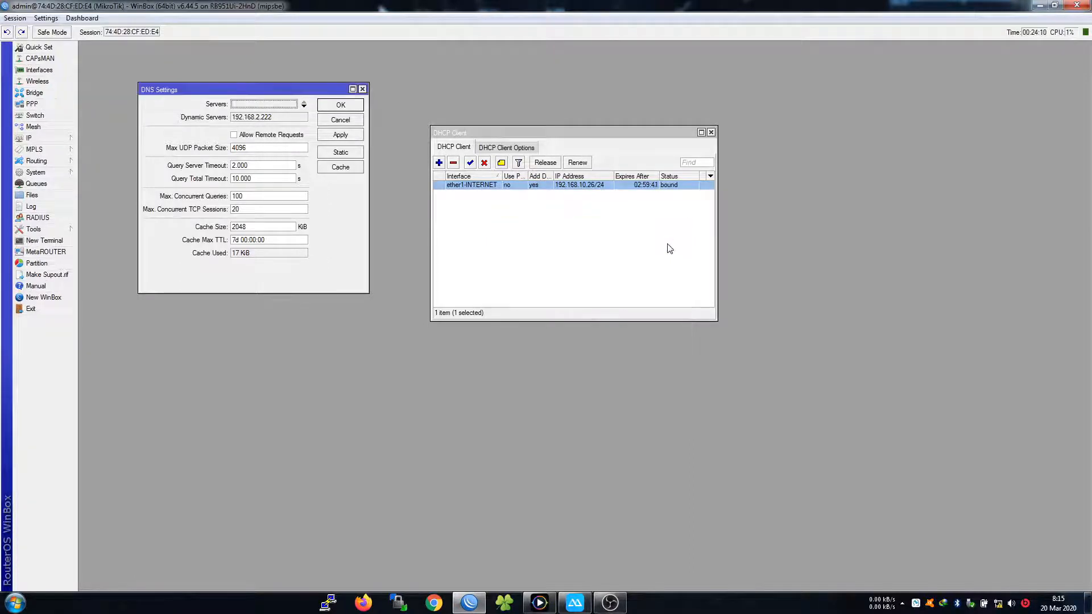
# Set the router's DNS servers to 8.8.8.8 and 8.8.4.4
pyautogui.click(303, 107)
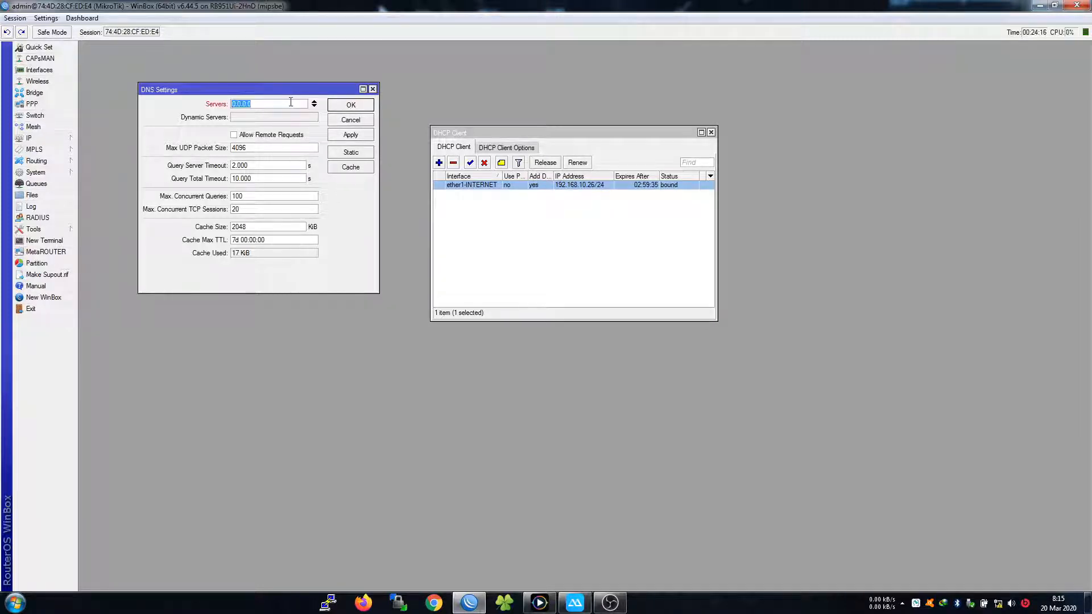
pyautogui.write('8.8.8.8')
pyautogui.click(314, 106)
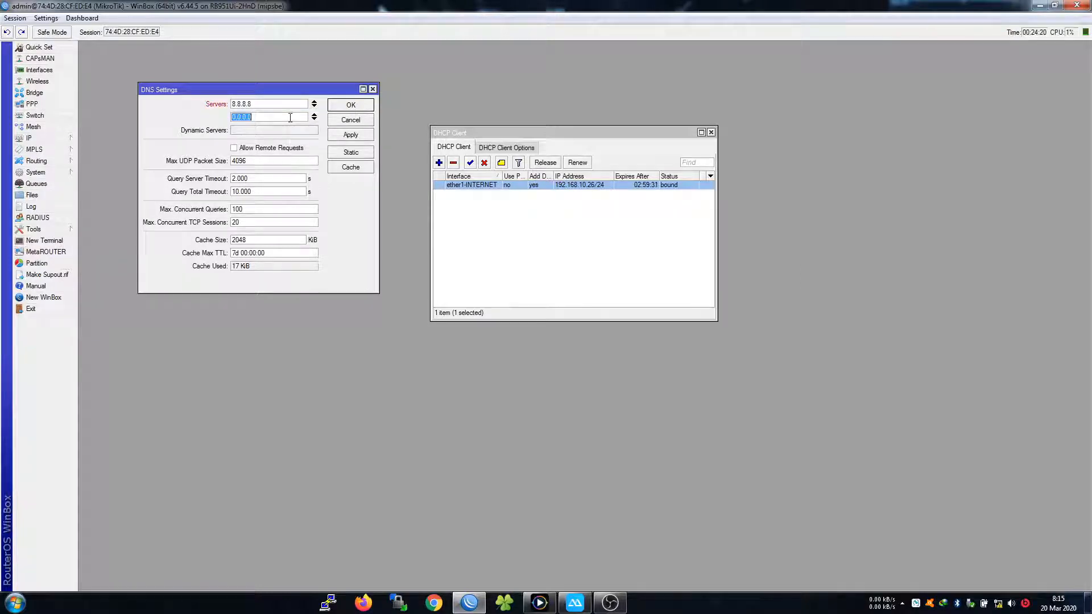
pyautogui.write('8.8.4.4')
pyautogui.click(339, 106)
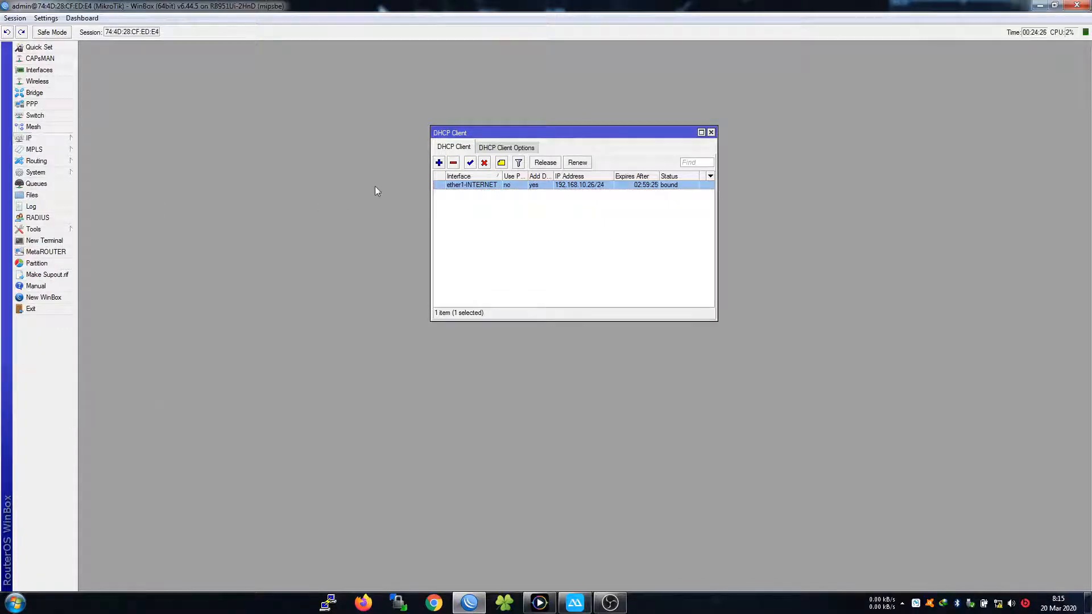
# Close the DHCP Client window and bring up the Firewall's NAT rules list
pyautogui.click(469, 243)
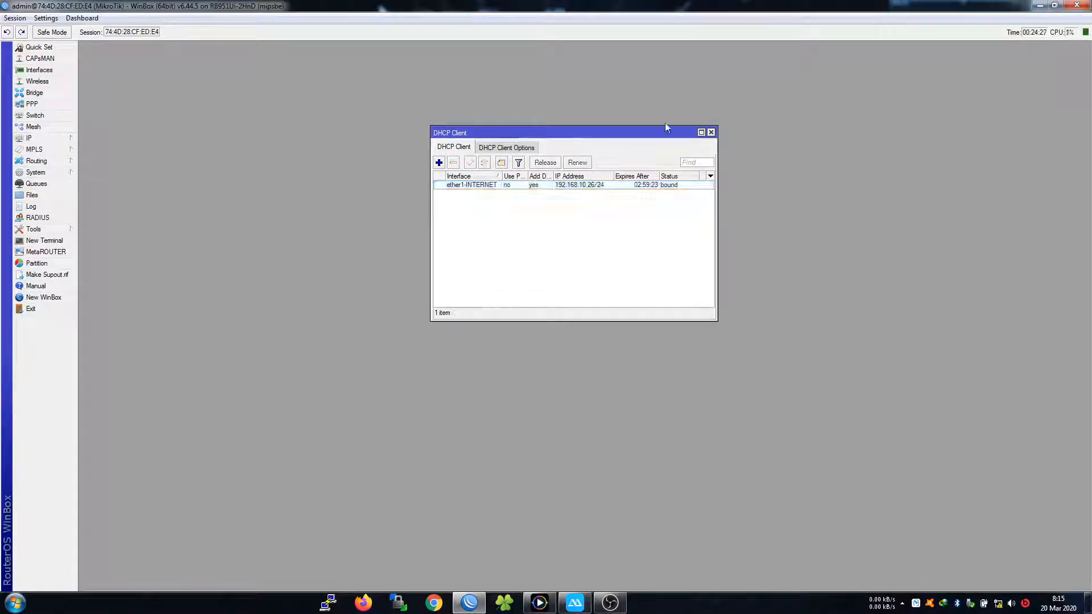
pyautogui.click(711, 132)
pyautogui.moveTo(52, 138)
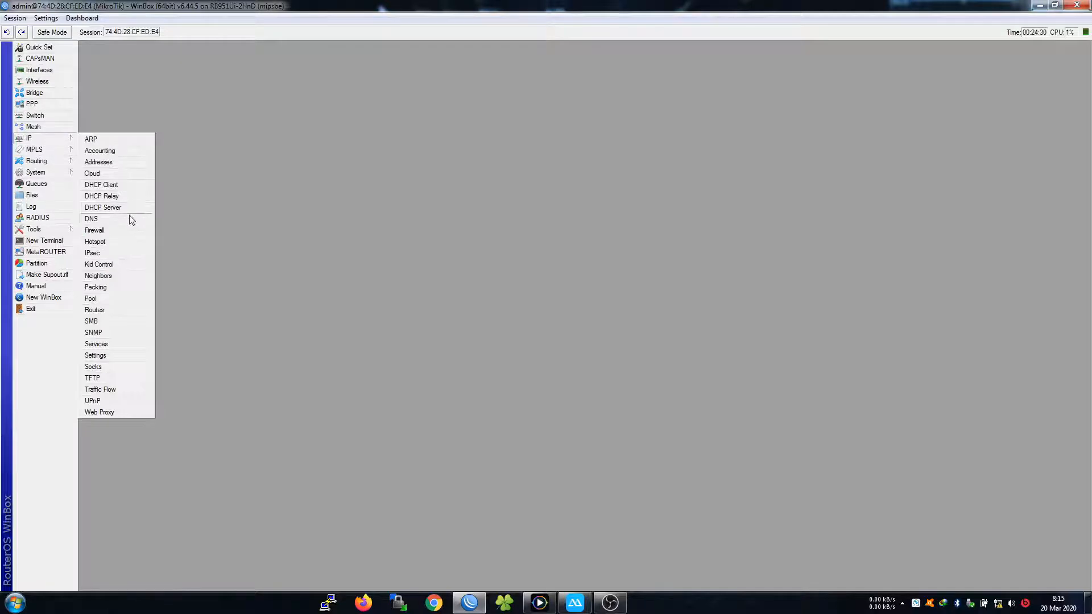
pyautogui.click(114, 231)
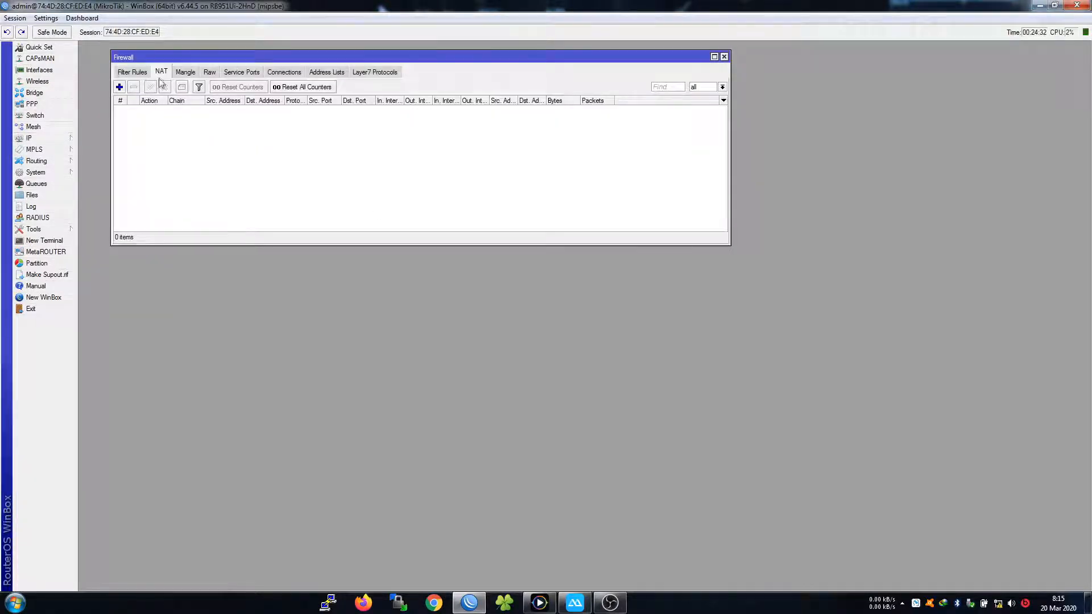
pyautogui.click(132, 72)
pyautogui.moveTo(46, 139)
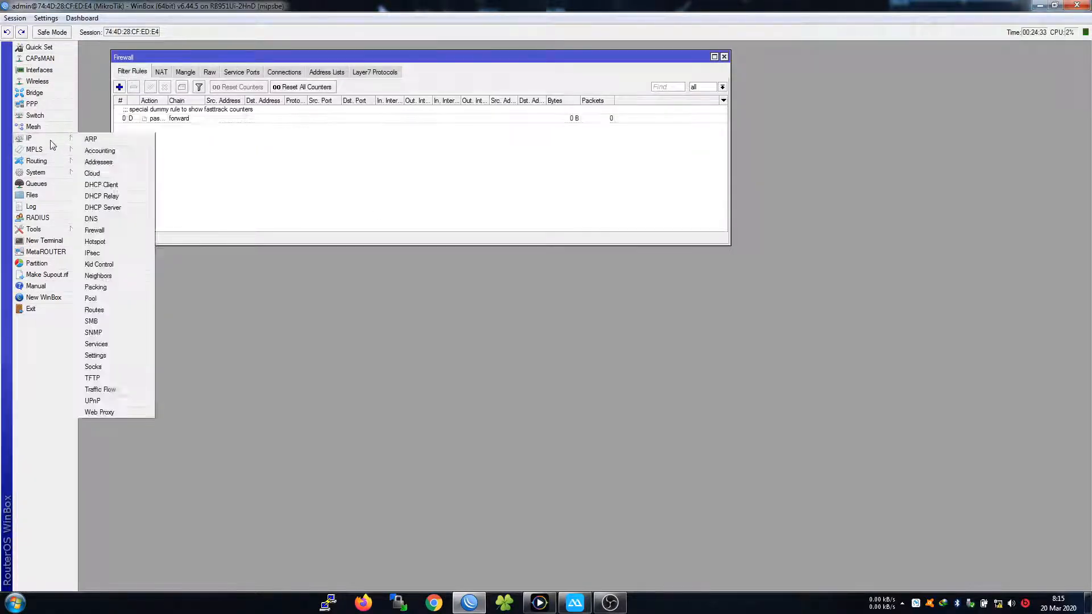
pyautogui.click(94, 230)
pyautogui.click(162, 72)
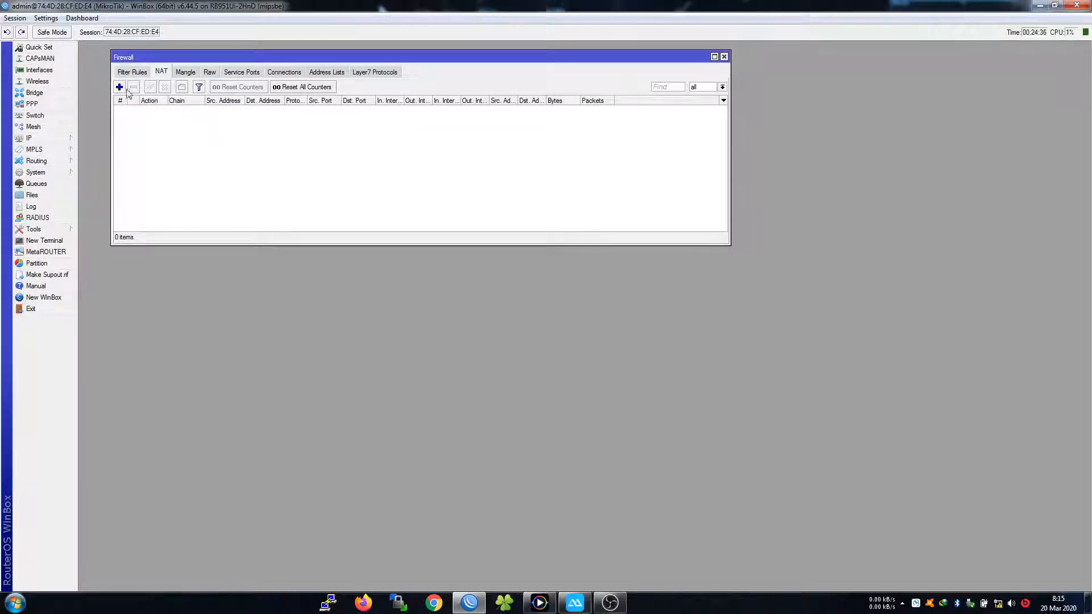
pyautogui.click(131, 74)
pyautogui.click(162, 73)
pyautogui.click(194, 74)
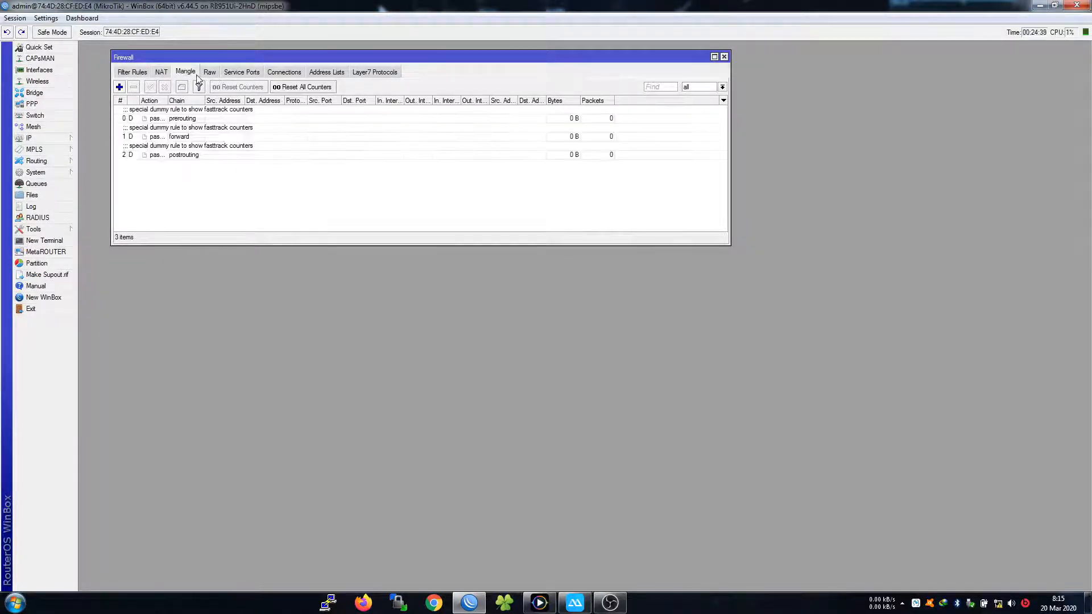
pyautogui.click(163, 74)
# Add a srcnat masquerade rule with out-interface ether1-INTERNET
pyautogui.click(119, 87)
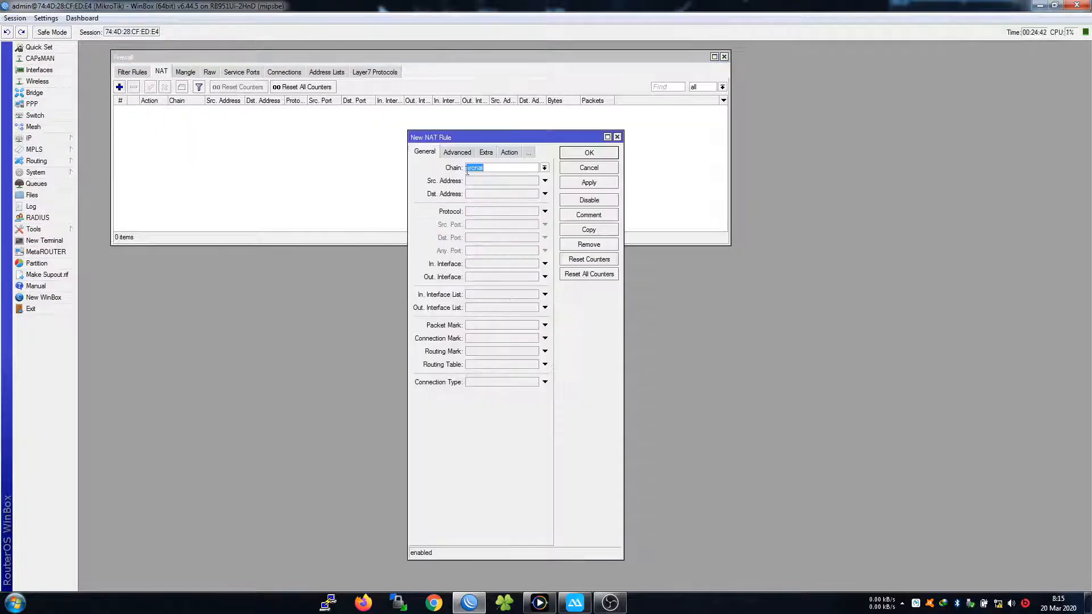
pyautogui.moveTo(613, 137); pyautogui.dragTo(614, 137)
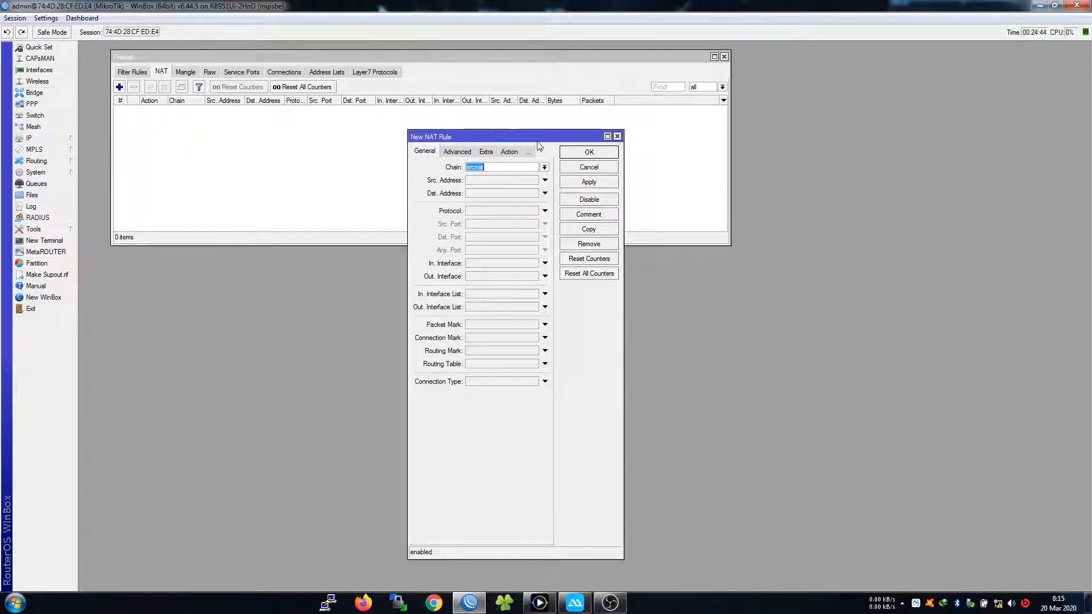
pyautogui.click(617, 136)
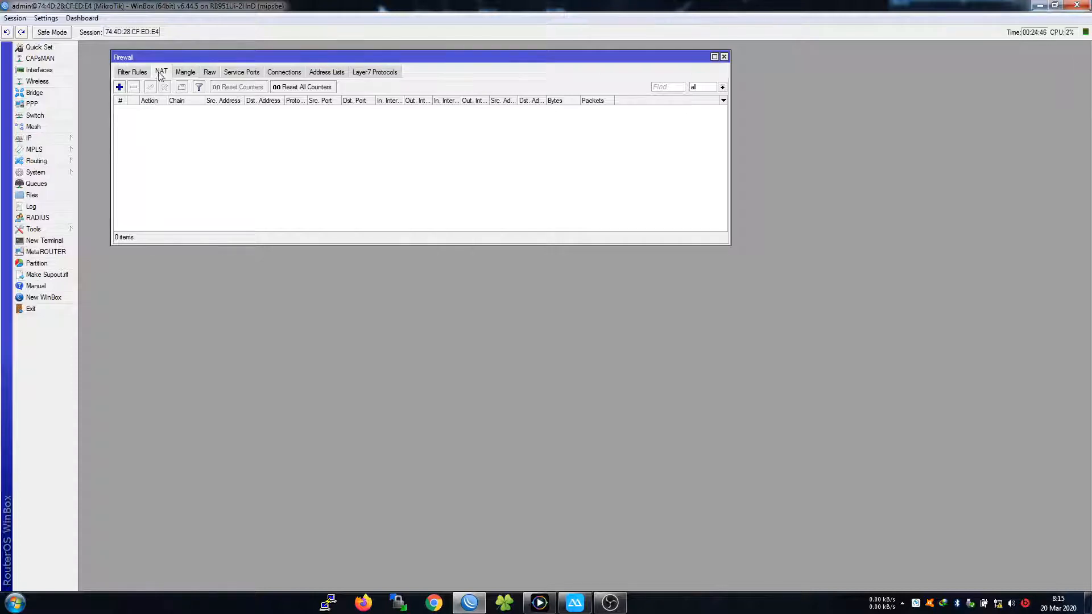
pyautogui.click(120, 87)
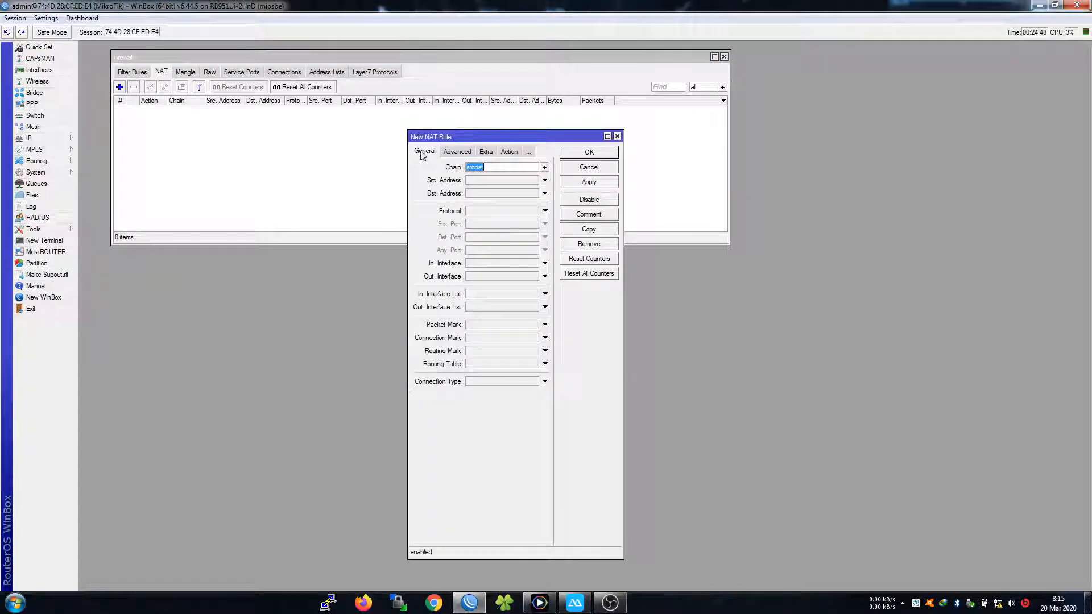
pyautogui.click(480, 277)
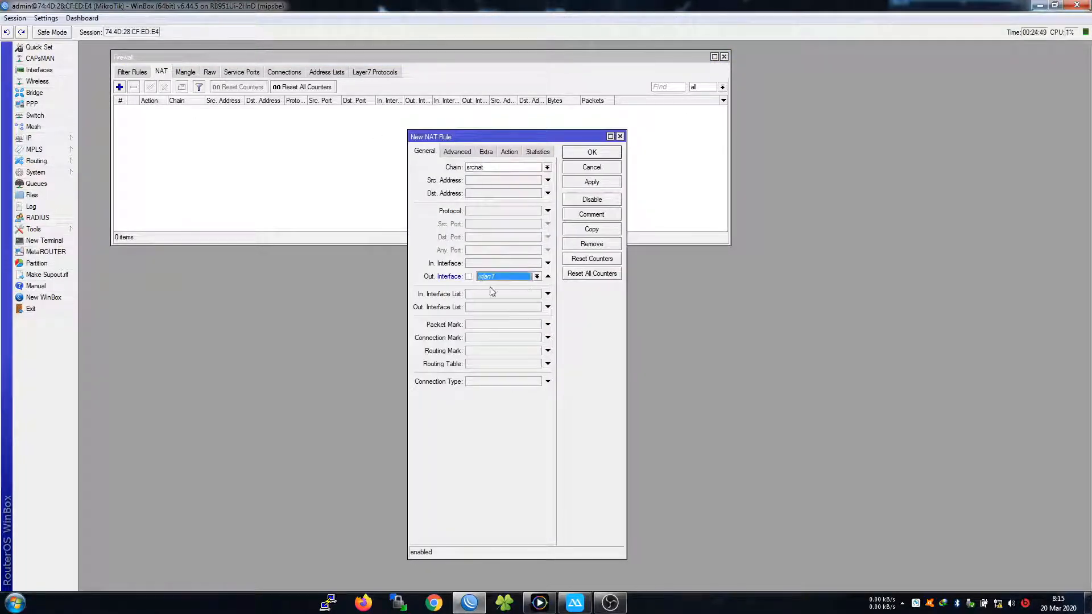
pyautogui.click(536, 277)
pyautogui.click(501, 315)
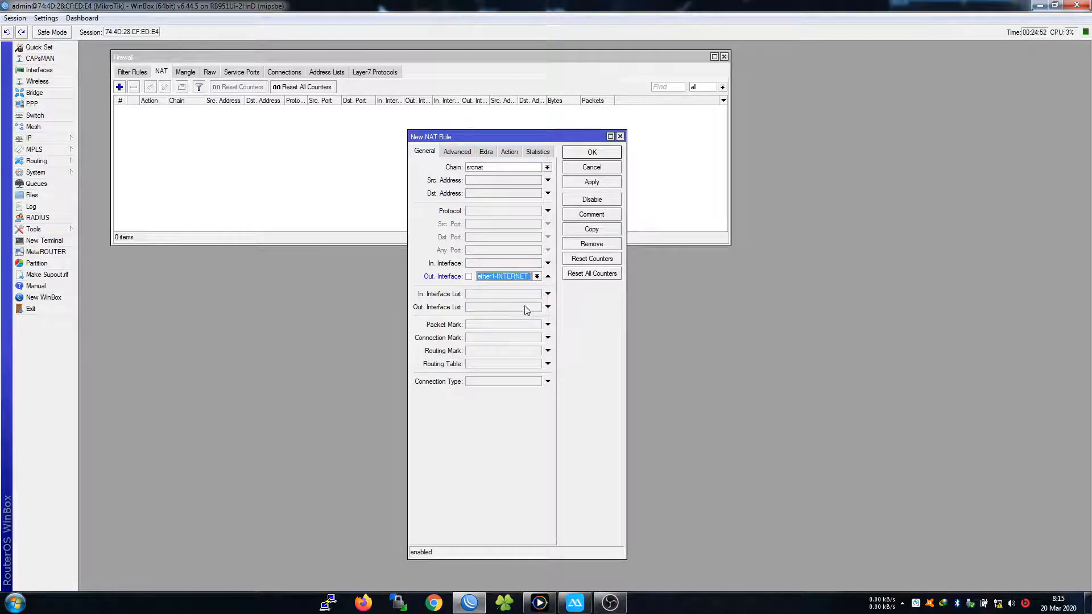
pyautogui.click(508, 152)
pyautogui.click(492, 164)
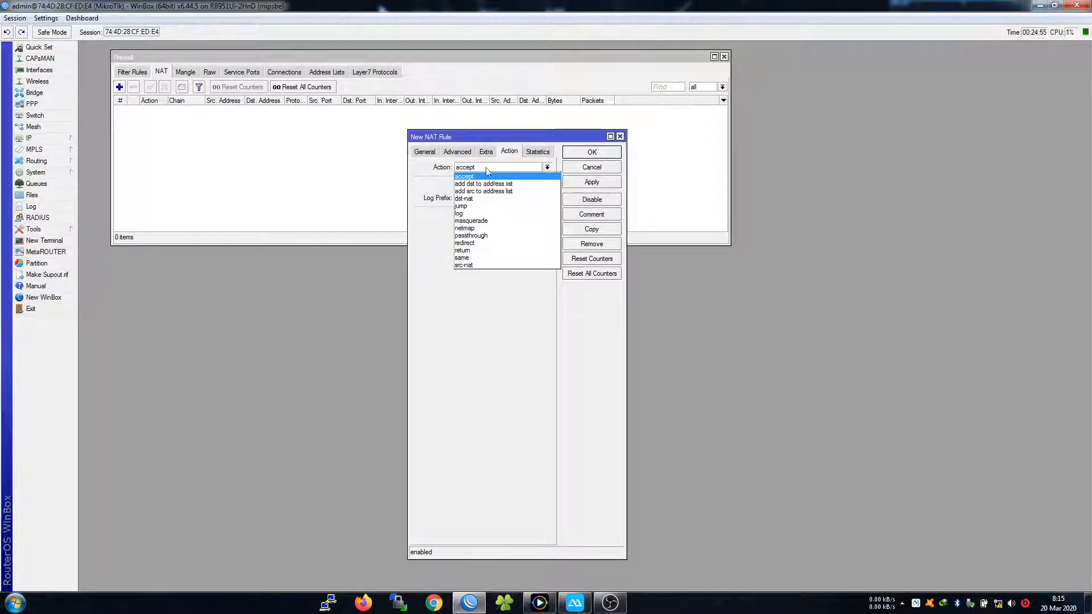
pyautogui.click(481, 208)
pyautogui.click(578, 155)
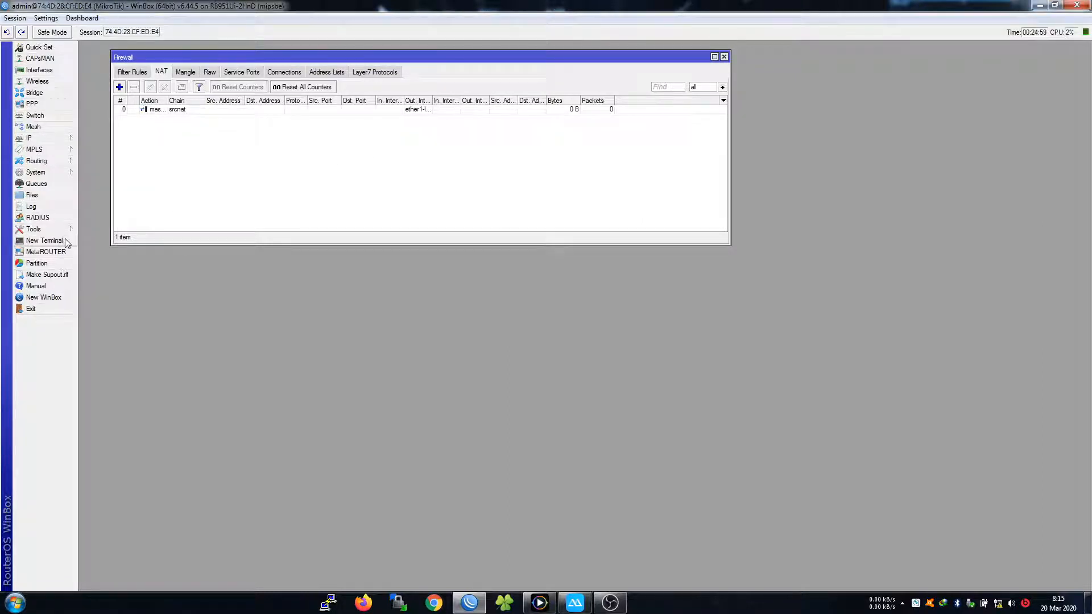
# Run ping 8.8.8.8 in a router terminal to test internet access
pyautogui.click(45, 241)
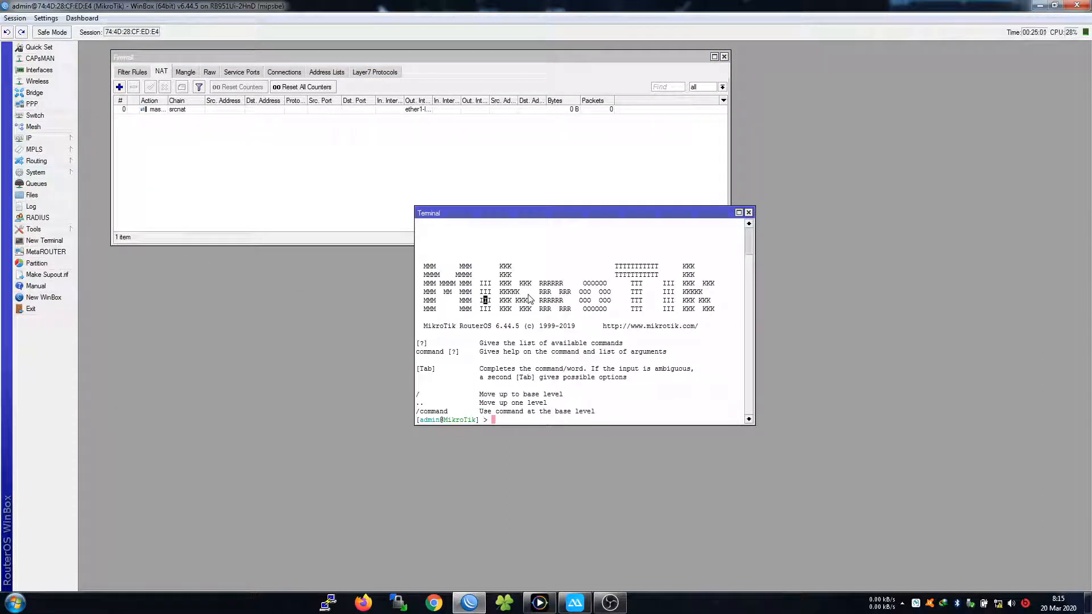
pyautogui.write('ping 8.8.8.8')
pyautogui.press('Return')
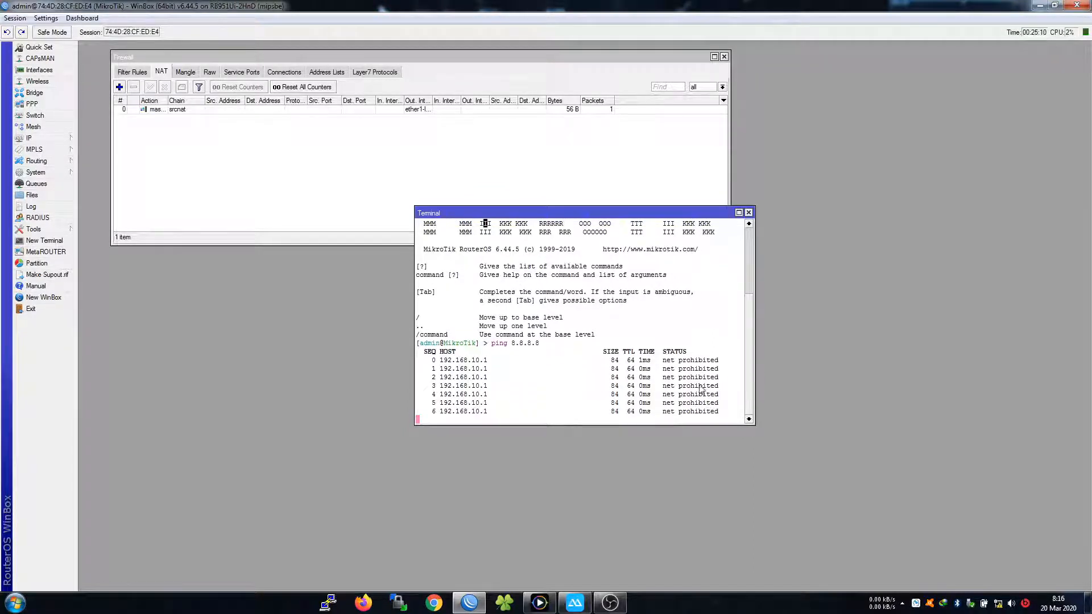
pyautogui.click(748, 212)
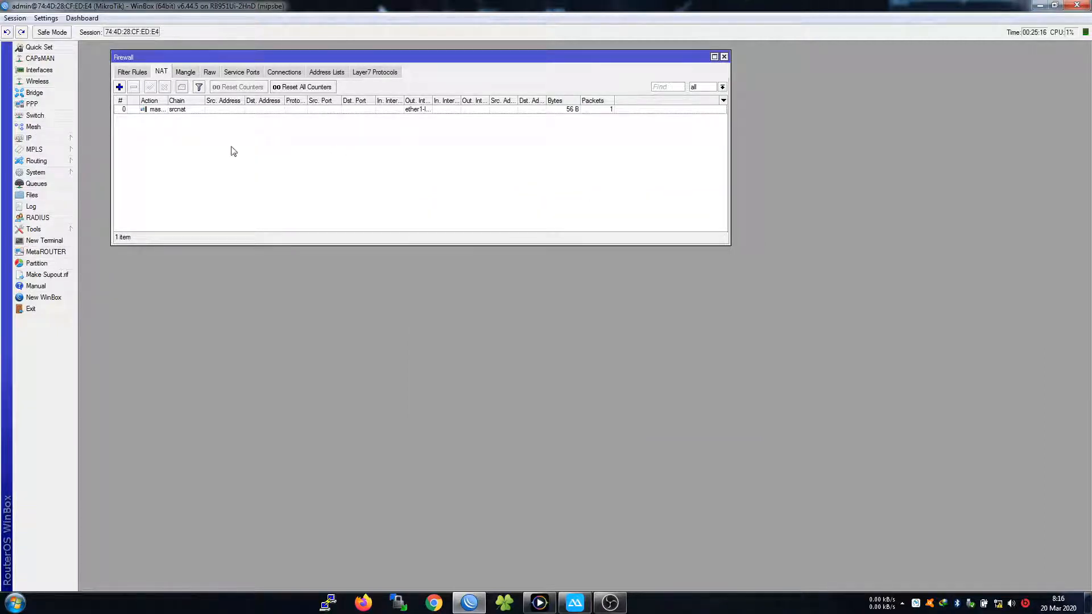
# Widen the NAT list's Out. Interface column to check the rule, then close Firewall
pyautogui.moveTo(319, 56); pyautogui.dragTo(331, 66)
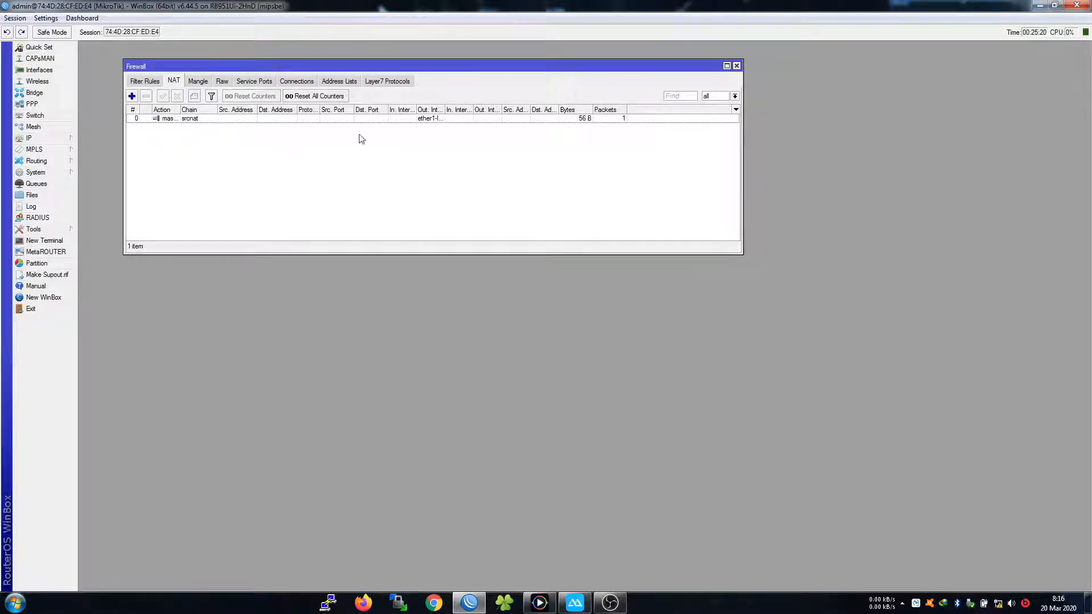
pyautogui.moveTo(447, 110); pyautogui.dragTo(473, 109)
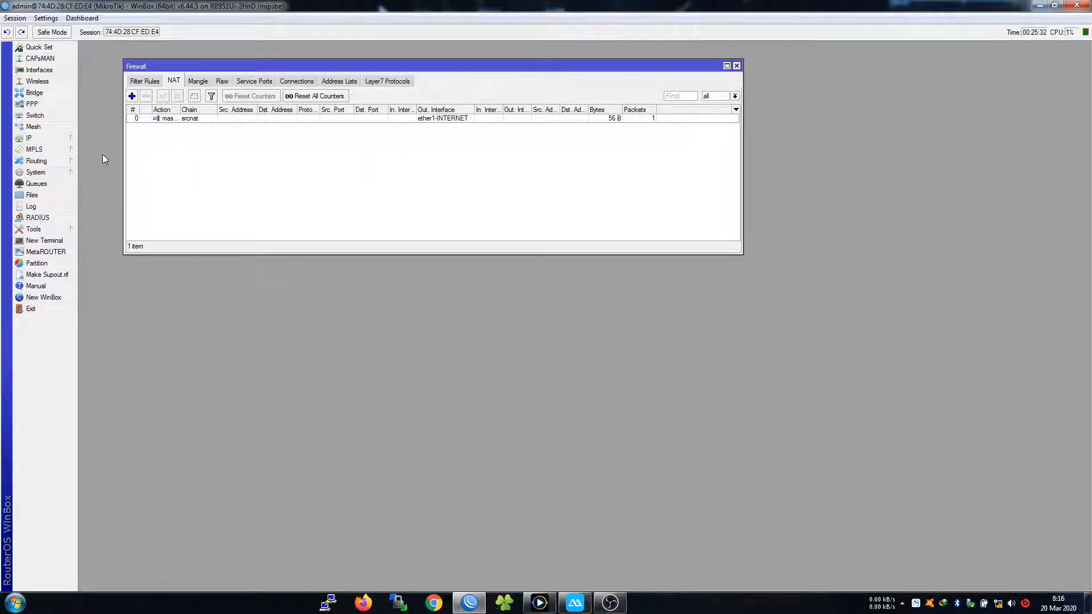
pyautogui.click(737, 66)
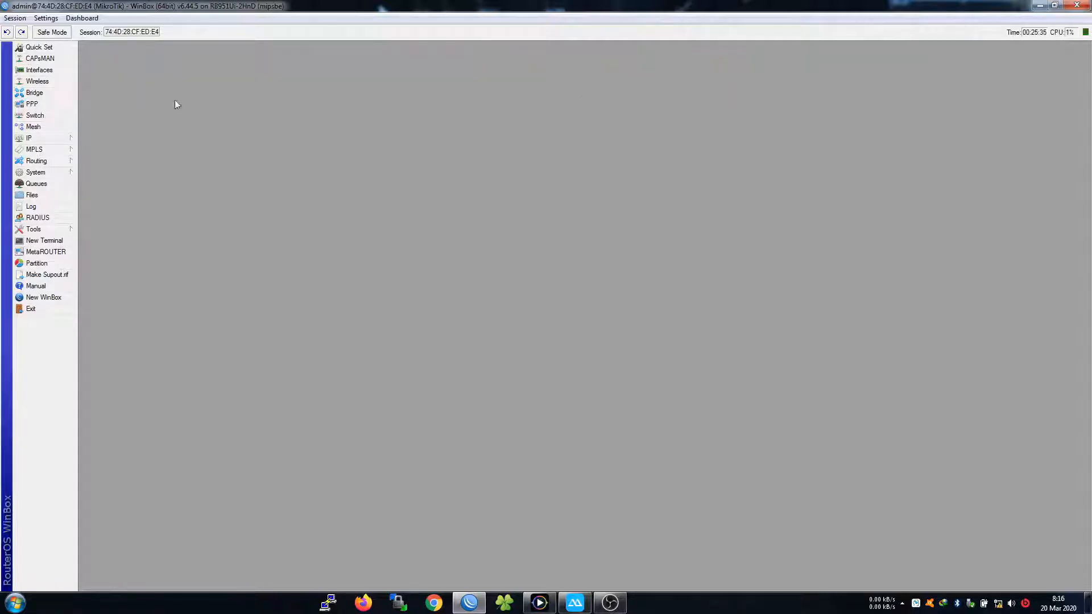
# Open the IP Address List and widen its Interface column
pyautogui.click(67, 140)
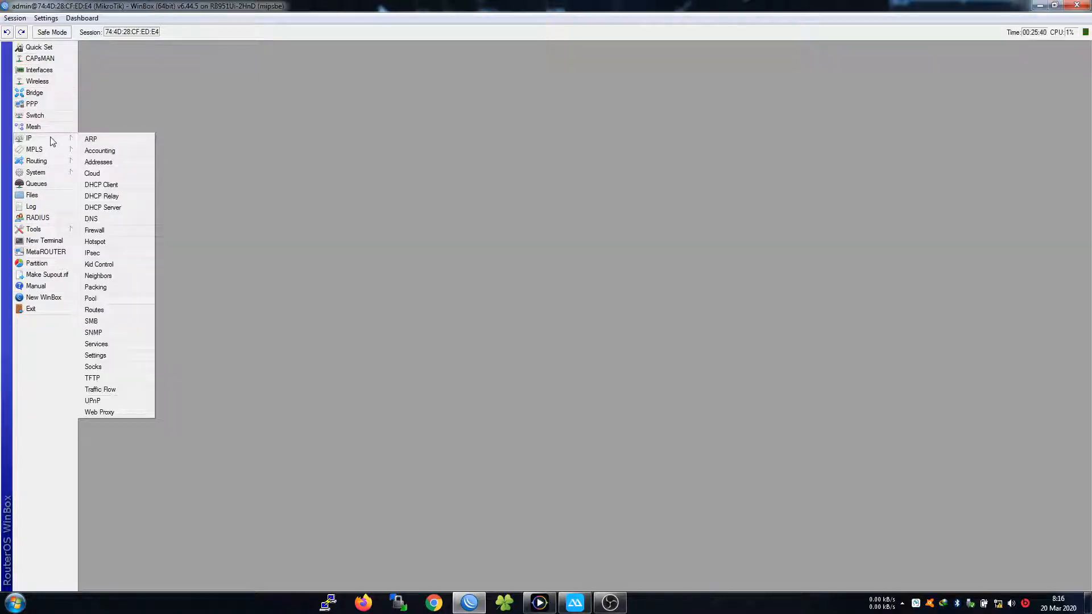
pyautogui.click(91, 162)
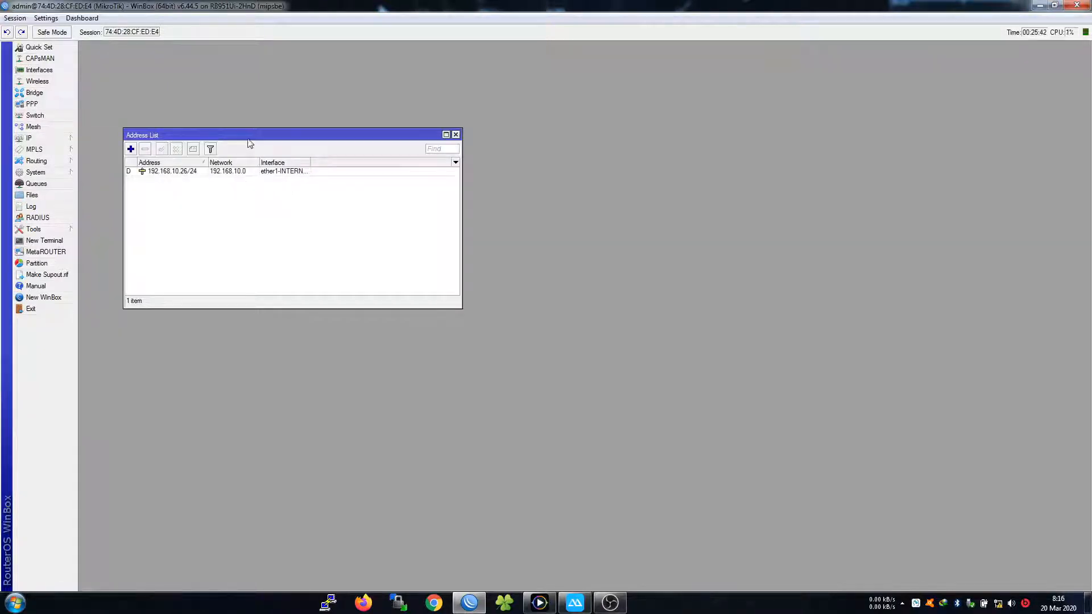
pyautogui.moveTo(249, 136); pyautogui.dragTo(427, 81)
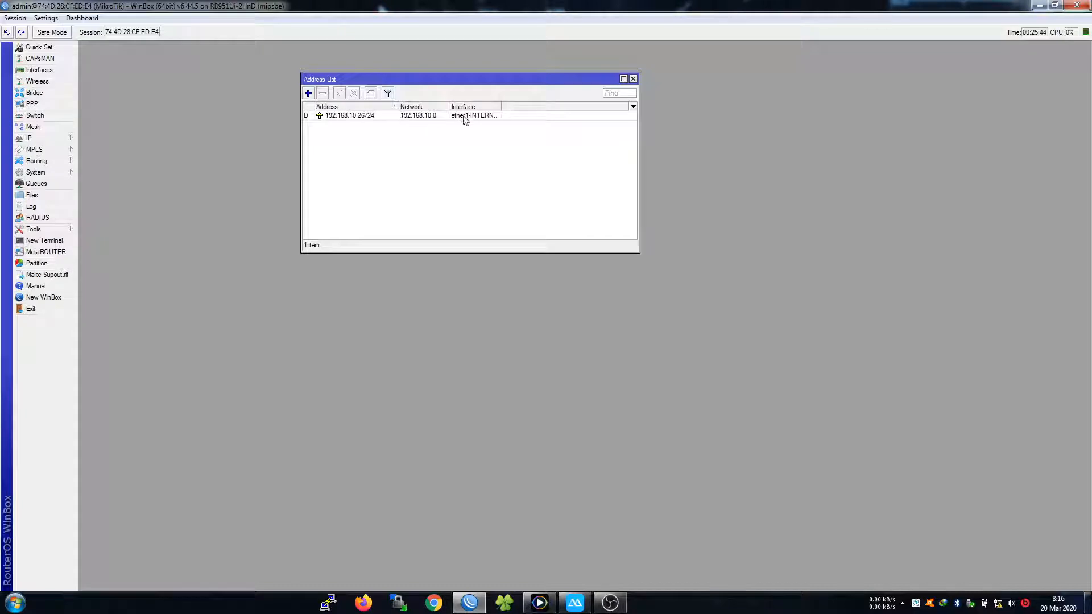
pyautogui.moveTo(501, 106); pyautogui.dragTo(515, 106)
# Start a new IP address assigned to ether2-SERVER
pyautogui.click(35, 138)
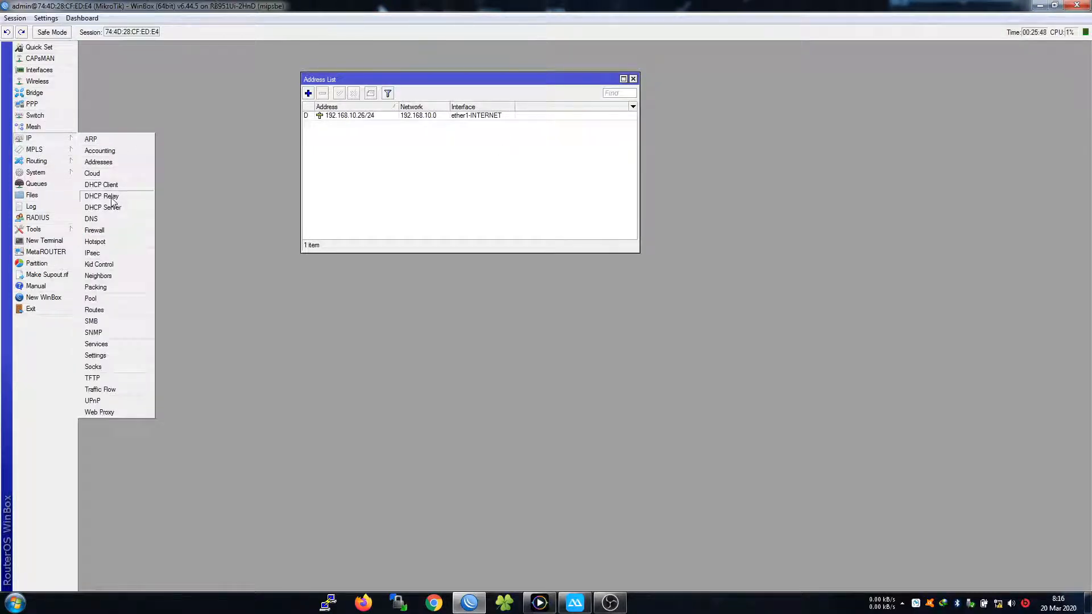
pyautogui.click(344, 166)
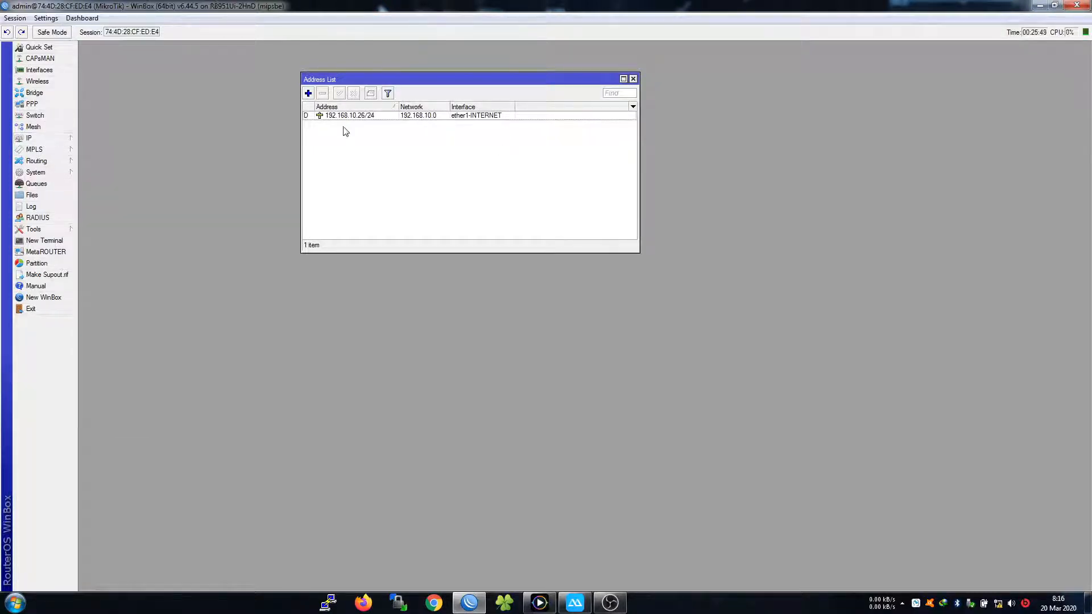
pyautogui.click(309, 94)
pyautogui.click(586, 295)
pyautogui.click(583, 311)
# Check the 192.168.20.1 network diagram, then start typing the ether2-SERVER address
pyautogui.click(551, 268)
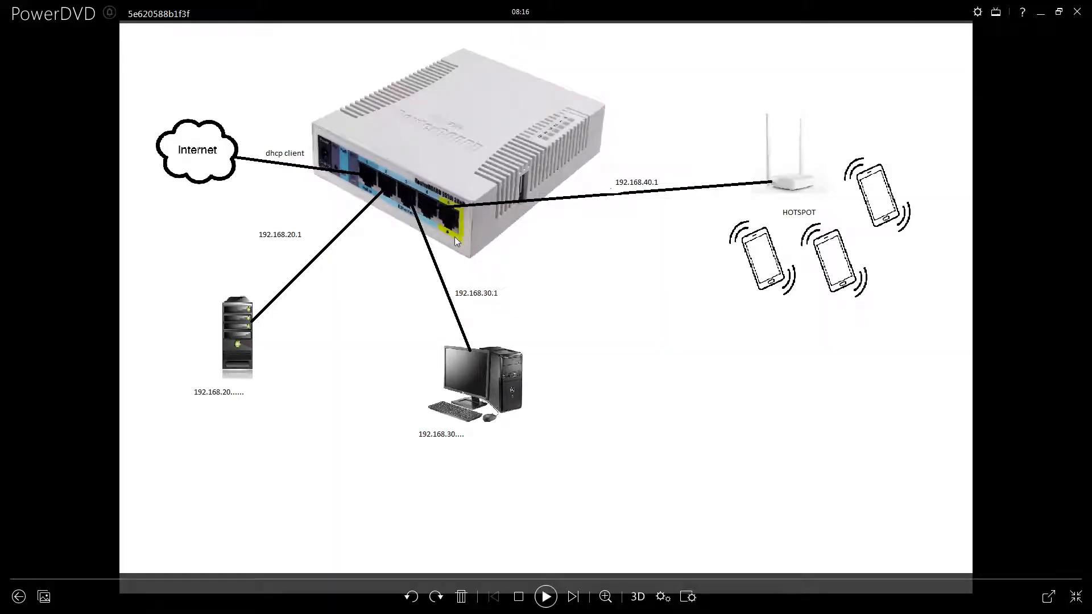
pyautogui.click(1049, 13)
pyautogui.write('192.168.21')
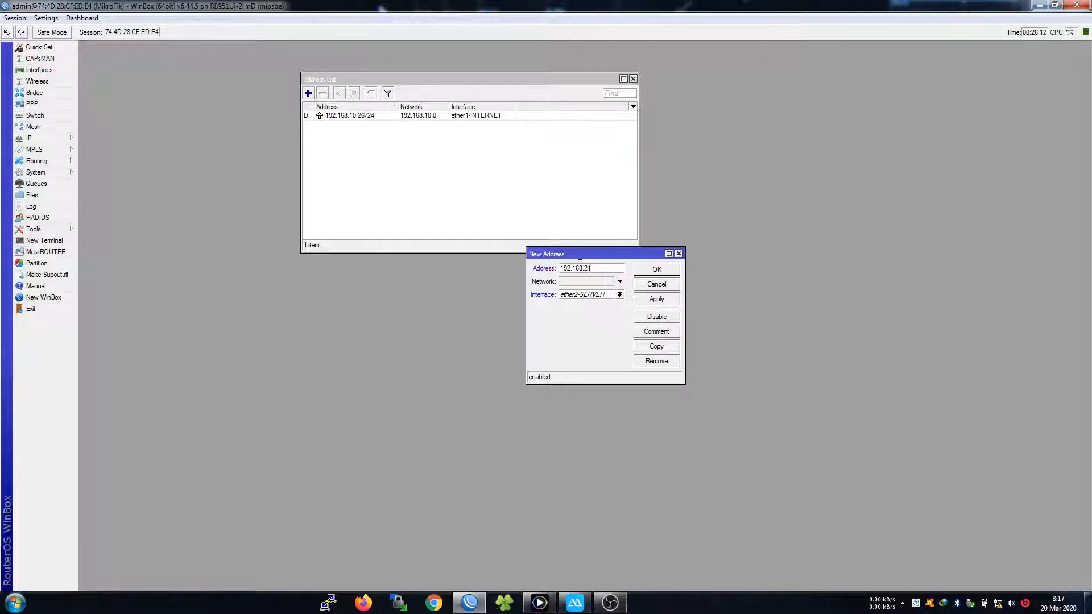
# Finish and save the address 192.168.20.1/24 on ether2-SERVER
pyautogui.press('BackSpace')
pyautogui.write('0.1/24')
pyautogui.doubleClick(622, 268)
pyautogui.click(614, 267)
pyautogui.click(650, 270)
# Copy that entry as 192.168.30.1/24 on ether3-LOKAL
pyautogui.doubleClick(361, 125)
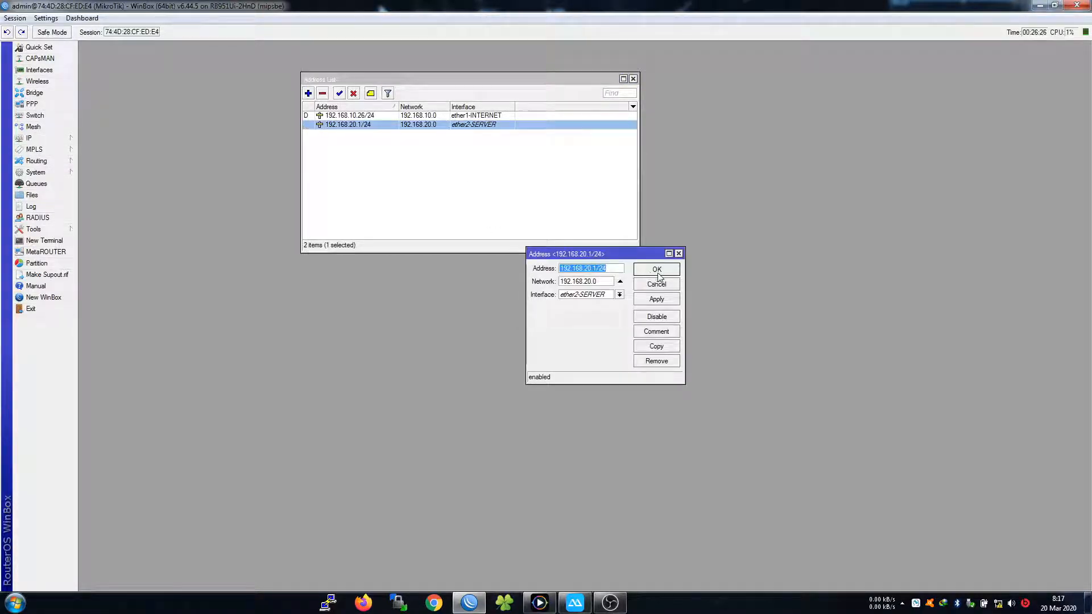
pyautogui.click(656, 344)
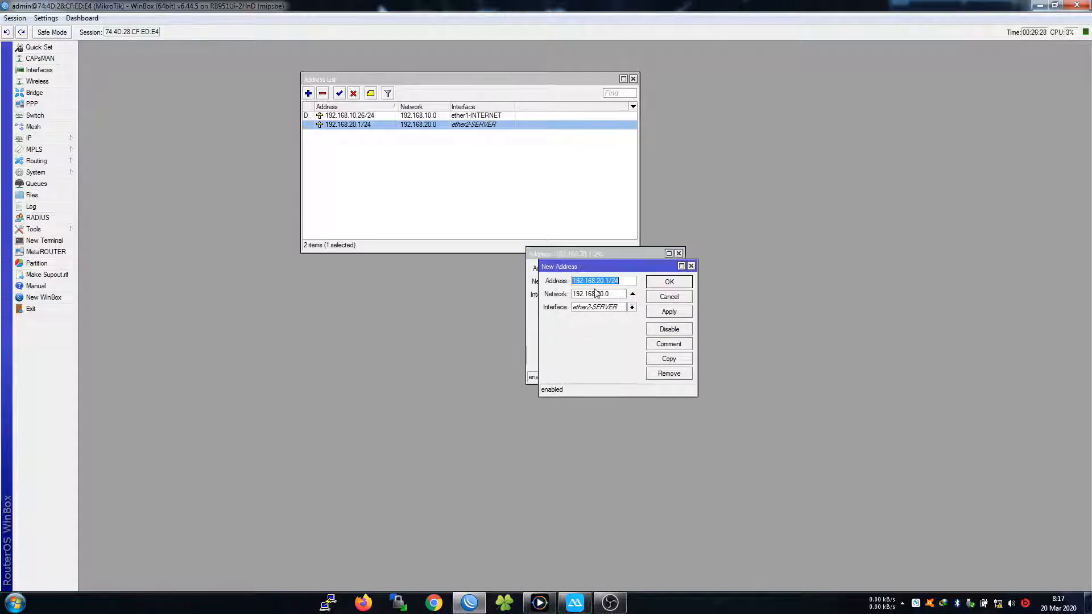
pyautogui.click(613, 309)
pyautogui.click(598, 332)
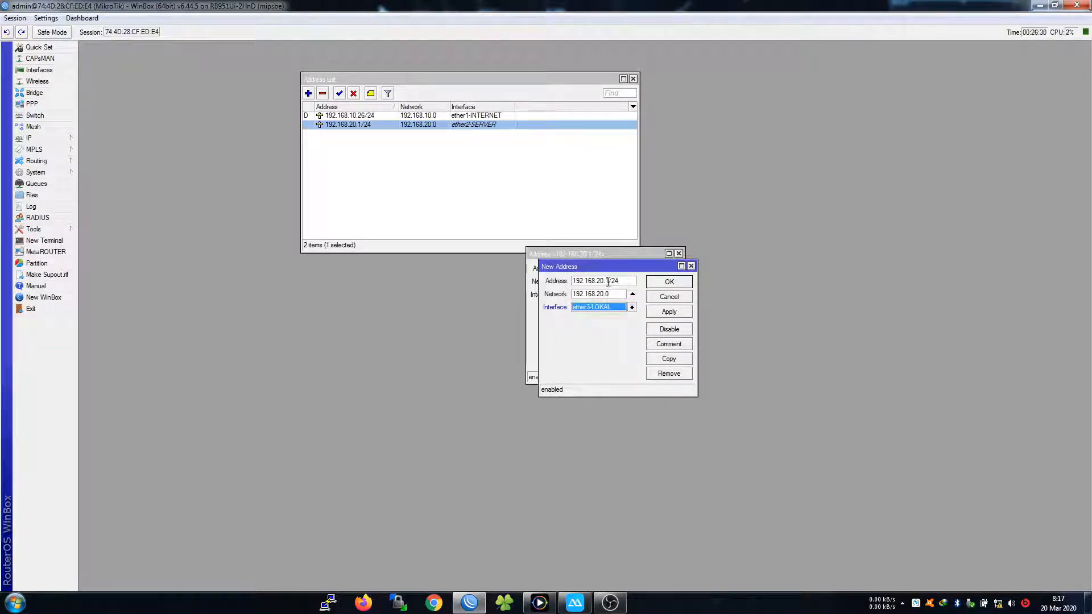
pyautogui.moveTo(618, 282); pyautogui.dragTo(574, 284)
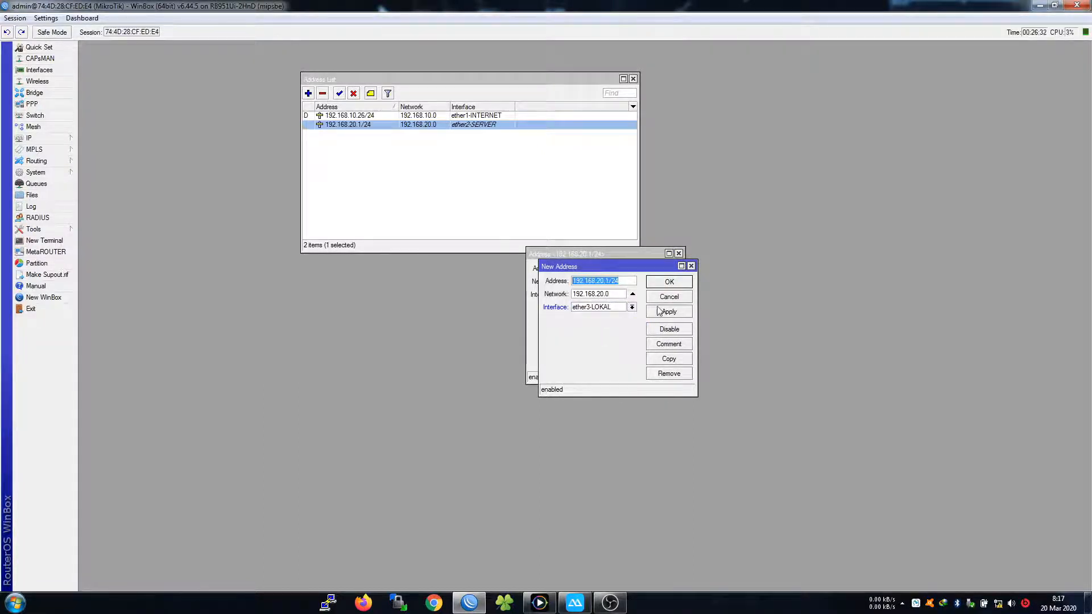
pyautogui.click(633, 294)
pyautogui.click(603, 282)
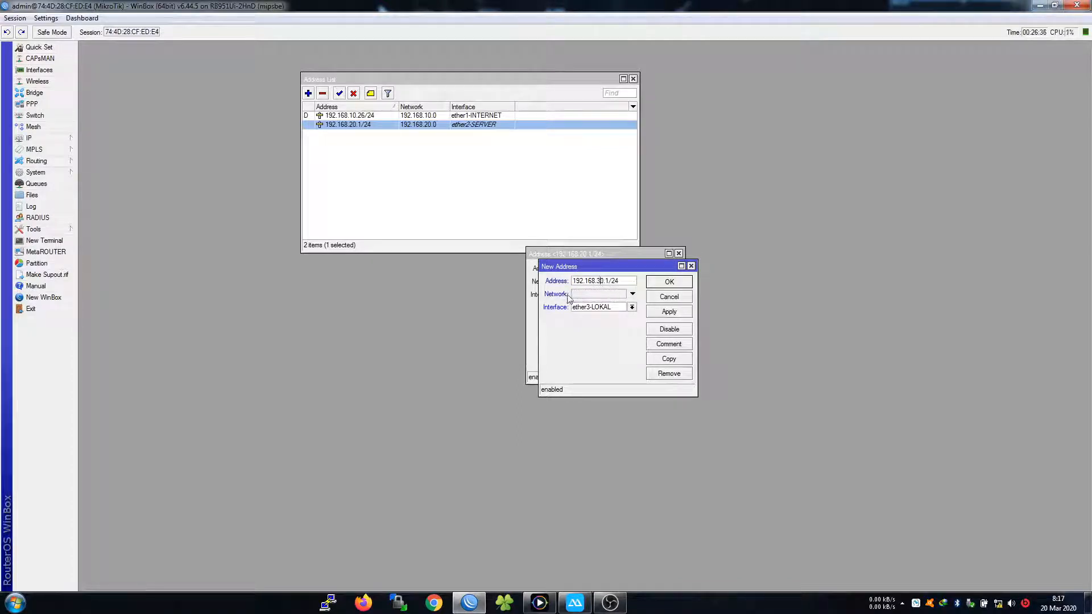
pyautogui.click(665, 286)
pyautogui.click(664, 287)
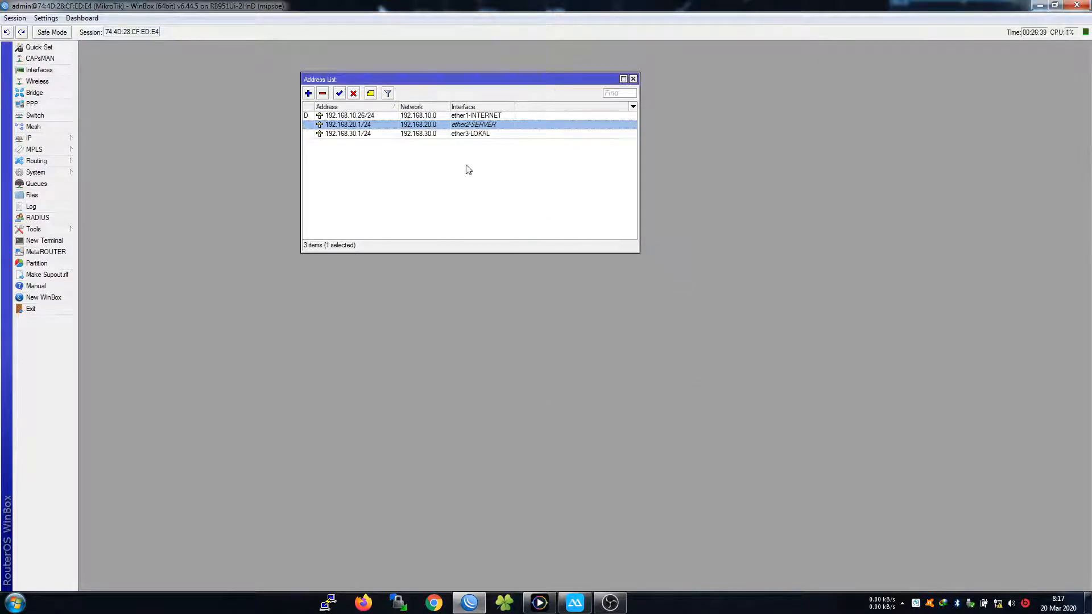
# Change the new entry to 192.168.40.1/24 on ether4-HOTSPOT
pyautogui.click(402, 134)
pyautogui.doubleClick(403, 135)
pyautogui.click(619, 295)
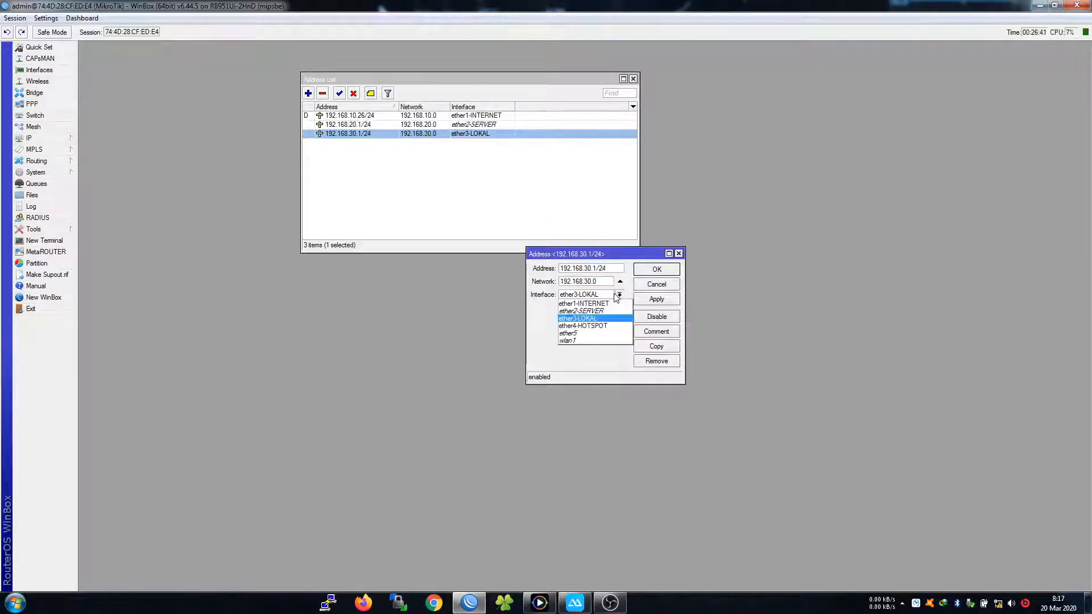
pyautogui.click(591, 326)
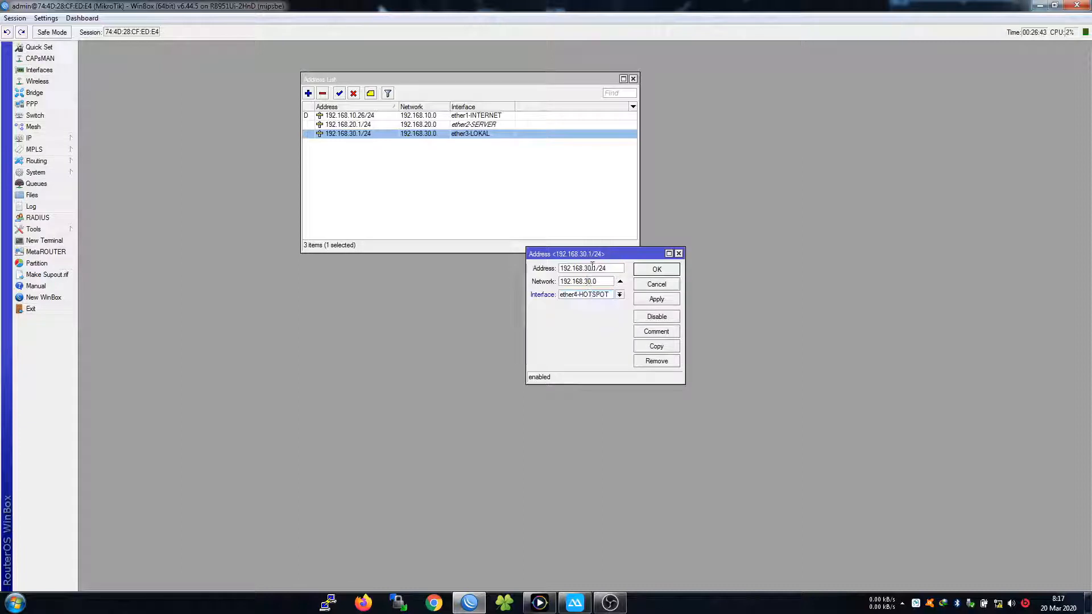
pyautogui.click(620, 281)
pyautogui.click(589, 268)
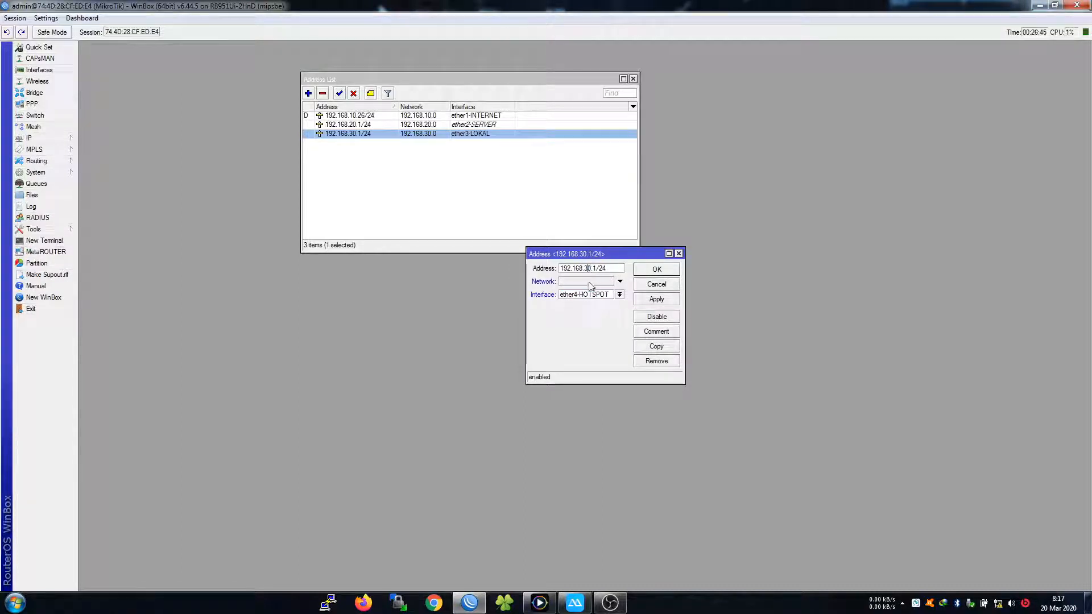
pyautogui.press('BackSpace')
pyautogui.press('BackSpace')
pyautogui.write('40')
pyautogui.click(657, 269)
pyautogui.click(480, 183)
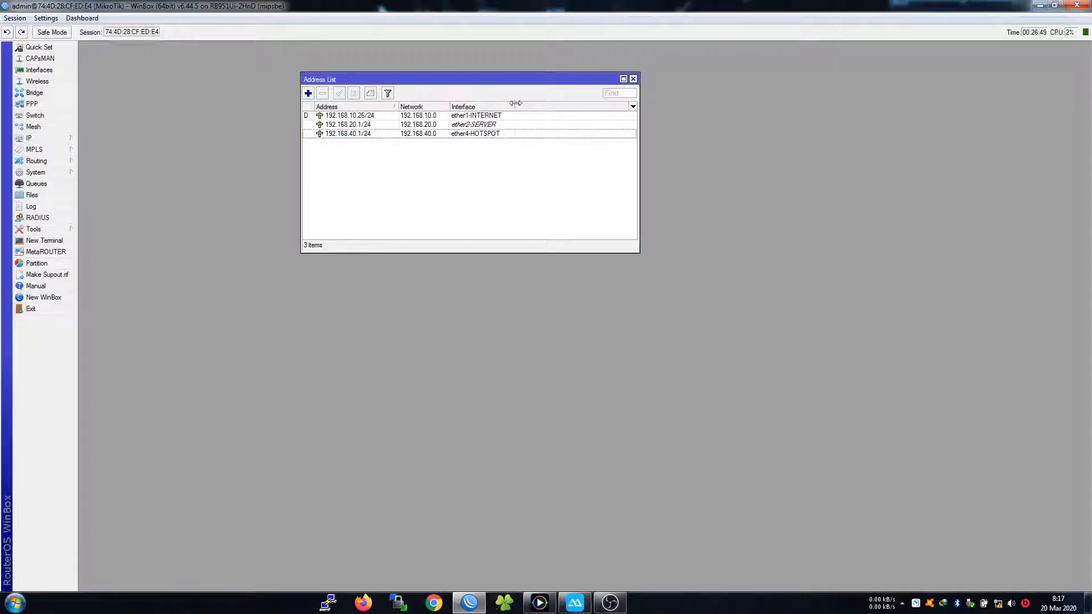
# Copy the 192.168.40.1/24 entry into a new 192.168.30.1/24 address on ether3-LOKAL
pyautogui.doubleClick(375, 133)
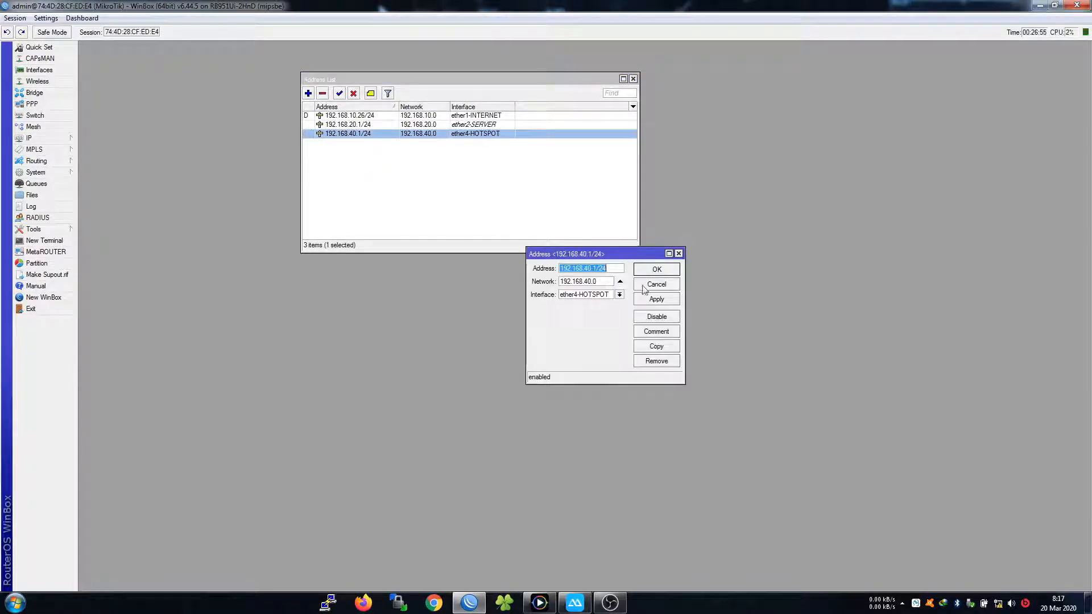
pyautogui.click(657, 345)
pyautogui.click(596, 294)
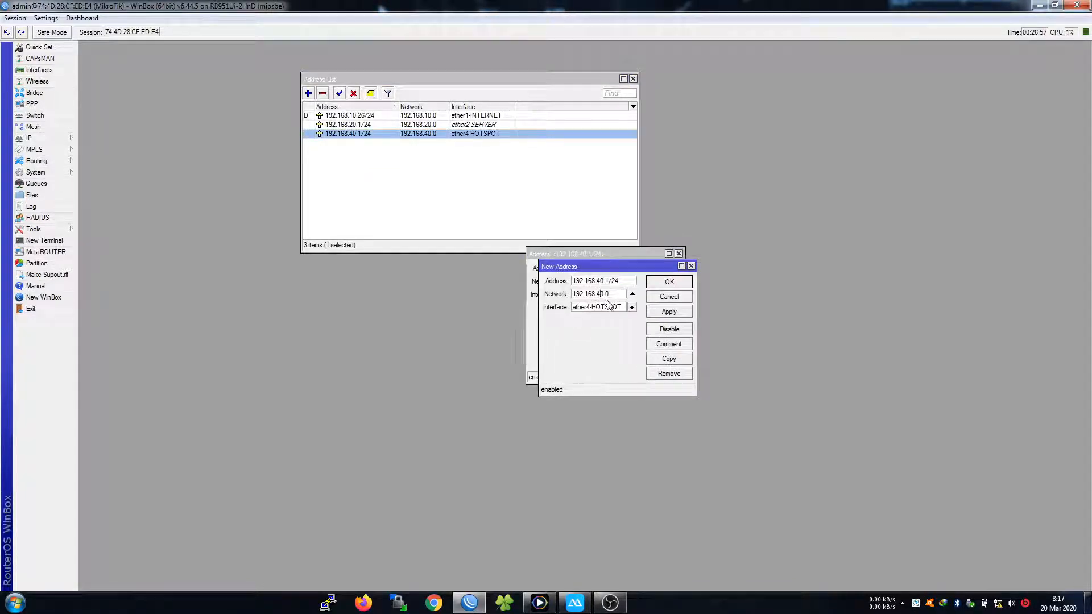
pyautogui.click(631, 295)
pyautogui.click(600, 283)
pyautogui.press('BackSpace')
pyautogui.click(608, 307)
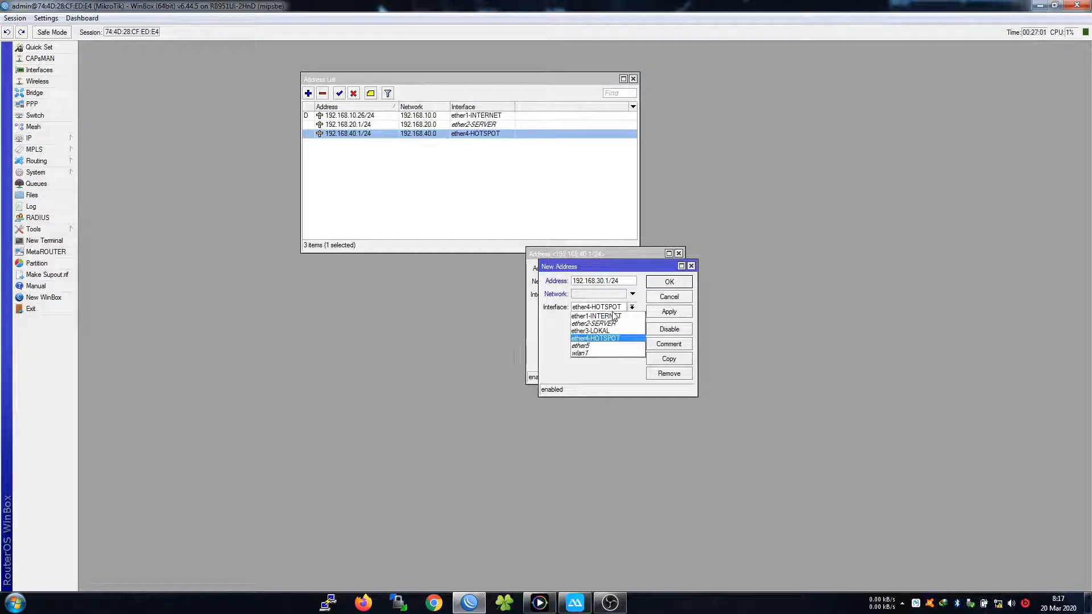
pyautogui.click(602, 334)
pyautogui.click(656, 284)
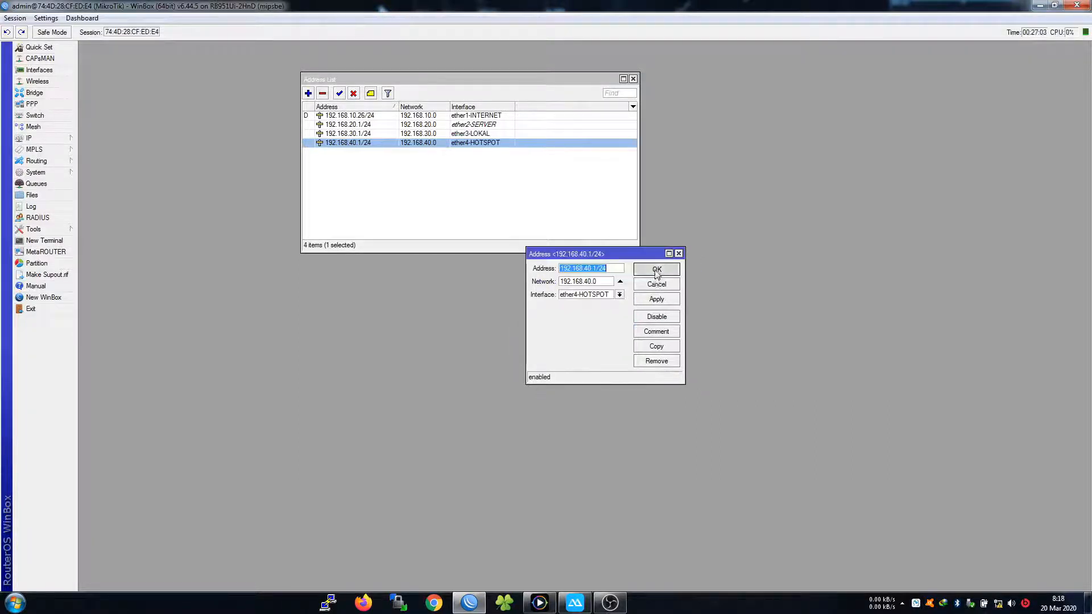
pyautogui.click(656, 270)
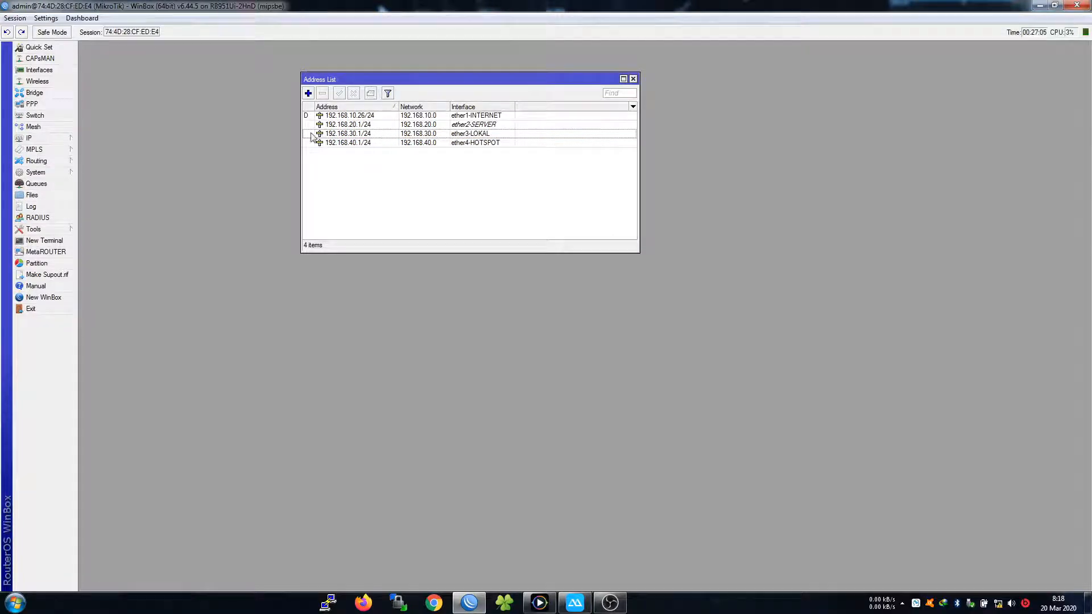
# Add the address 192.168.50.1/24 on ether5, starting from the pasted 192.168.20.1/24
pyautogui.click(309, 93)
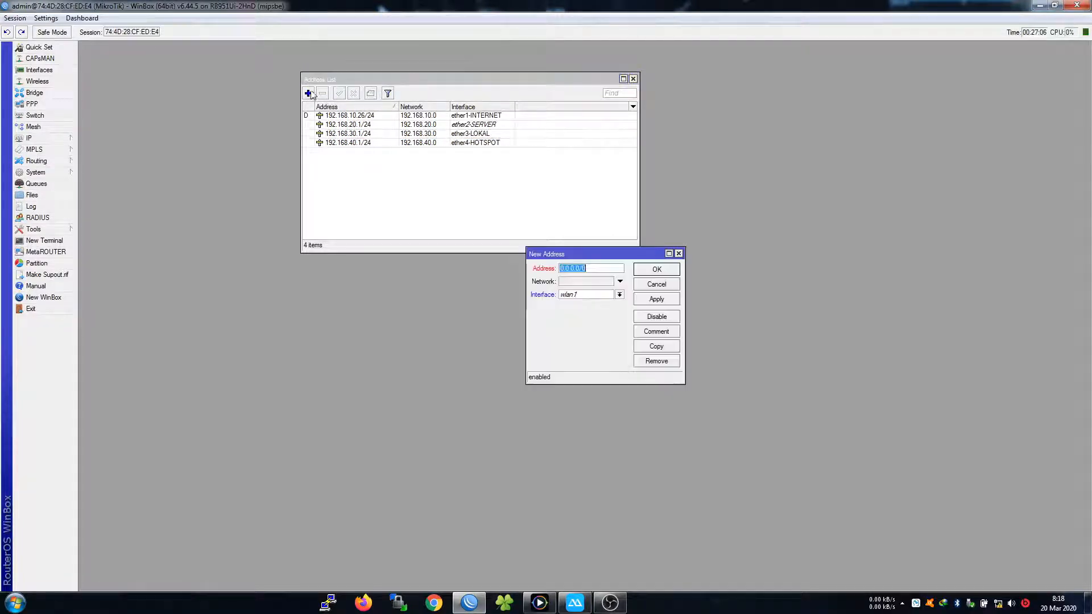
pyautogui.hotkey('ctrl', 'v')
pyautogui.click(585, 268)
pyautogui.press('BackSpace')
pyautogui.write('5')
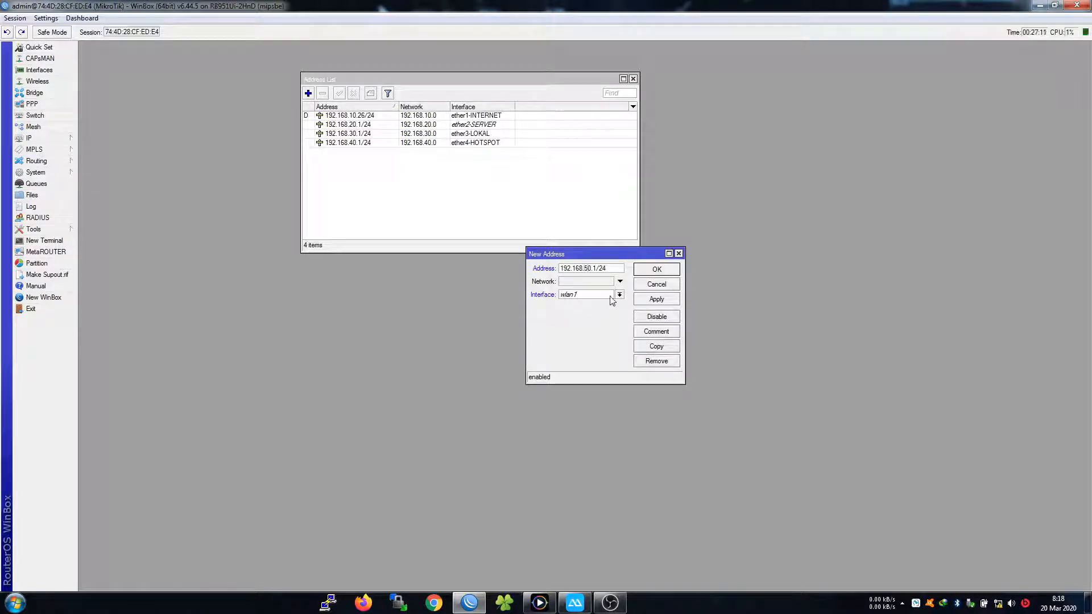
pyautogui.click(618, 294)
pyautogui.click(586, 334)
pyautogui.click(598, 294)
pyautogui.click(598, 295)
pyautogui.click(657, 269)
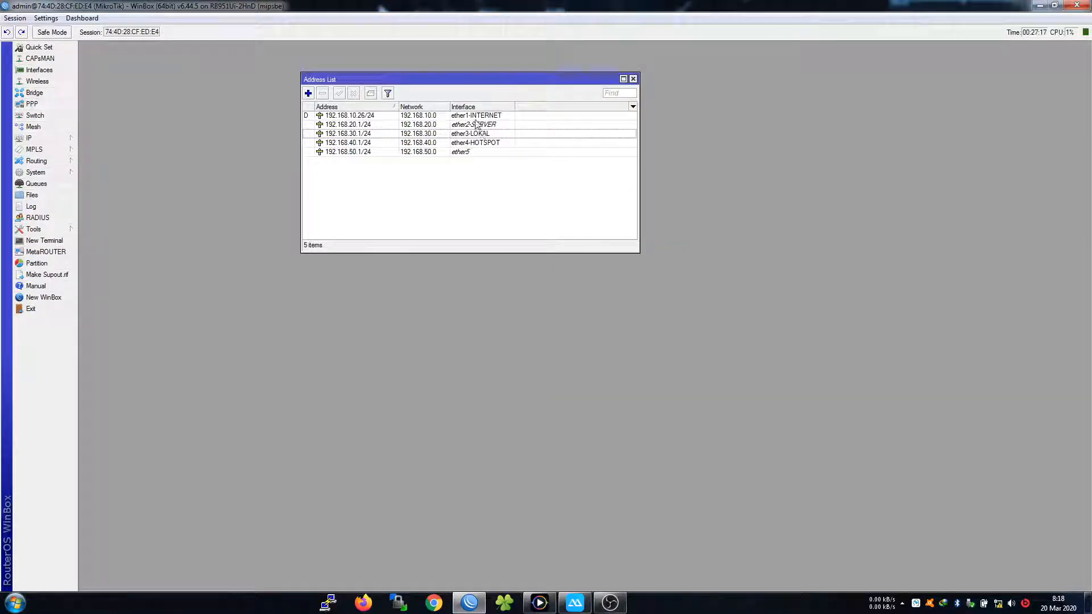
# Open the 192.168.20.1/24 entry and compare it with the PowerDVD network diagram
pyautogui.click(430, 125)
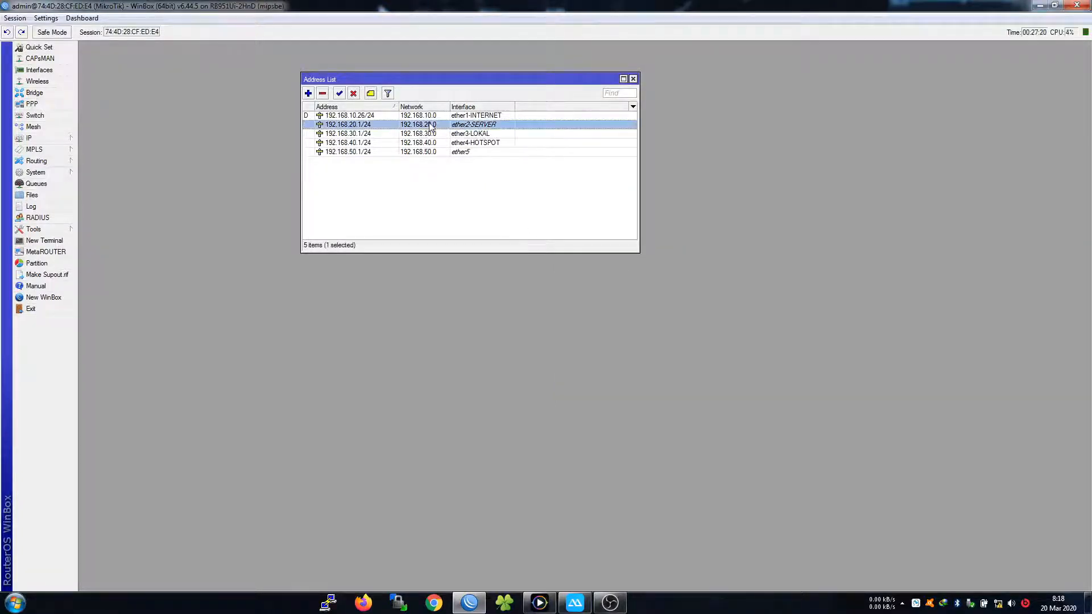
pyautogui.doubleClick(430, 125)
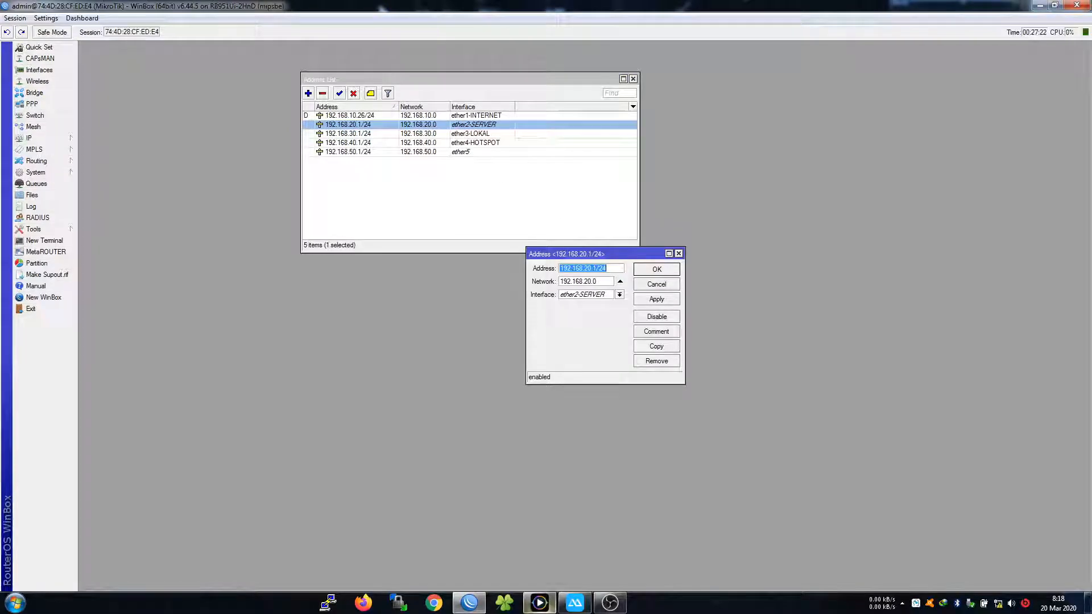
pyautogui.click(540, 603)
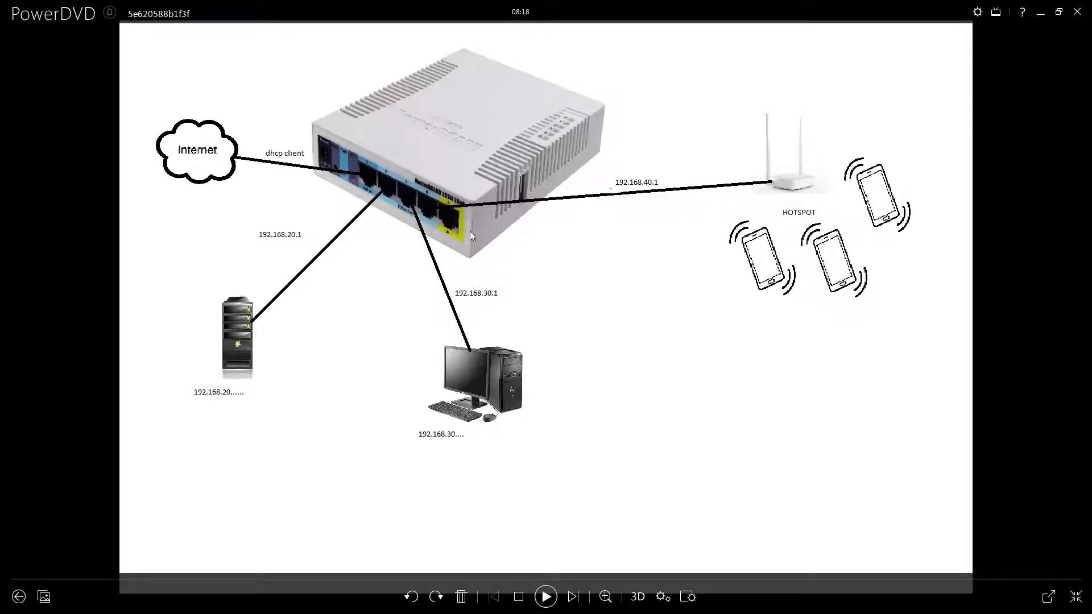
# Close the 192.168.20.1/24 entry unchanged and move 192.168.50.1/24 to ether4-HOTSPOT
pyautogui.click(1042, 13)
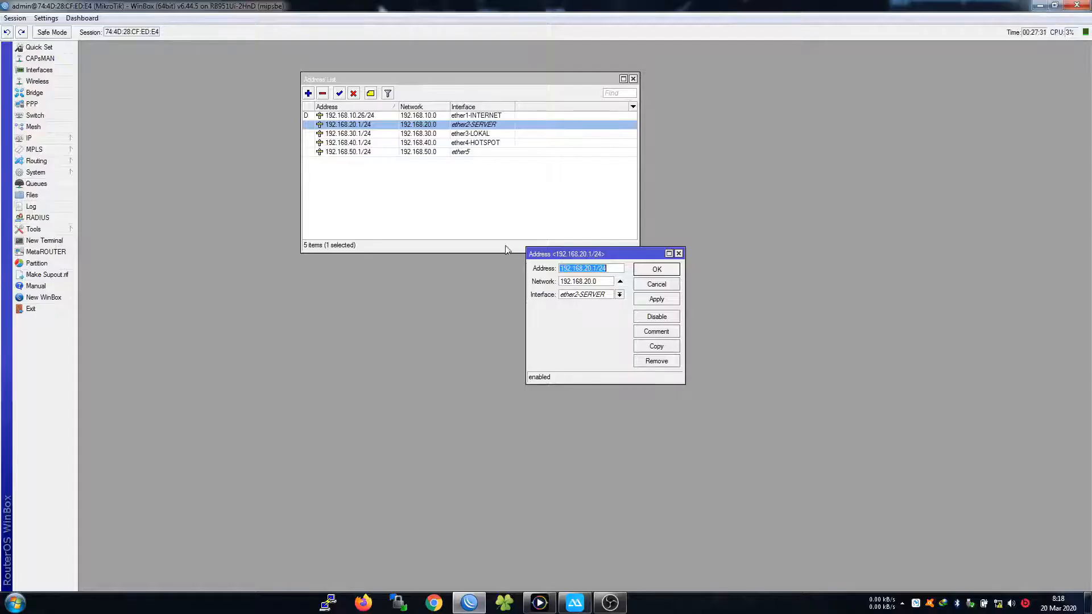
pyautogui.click(657, 269)
pyautogui.doubleClick(472, 152)
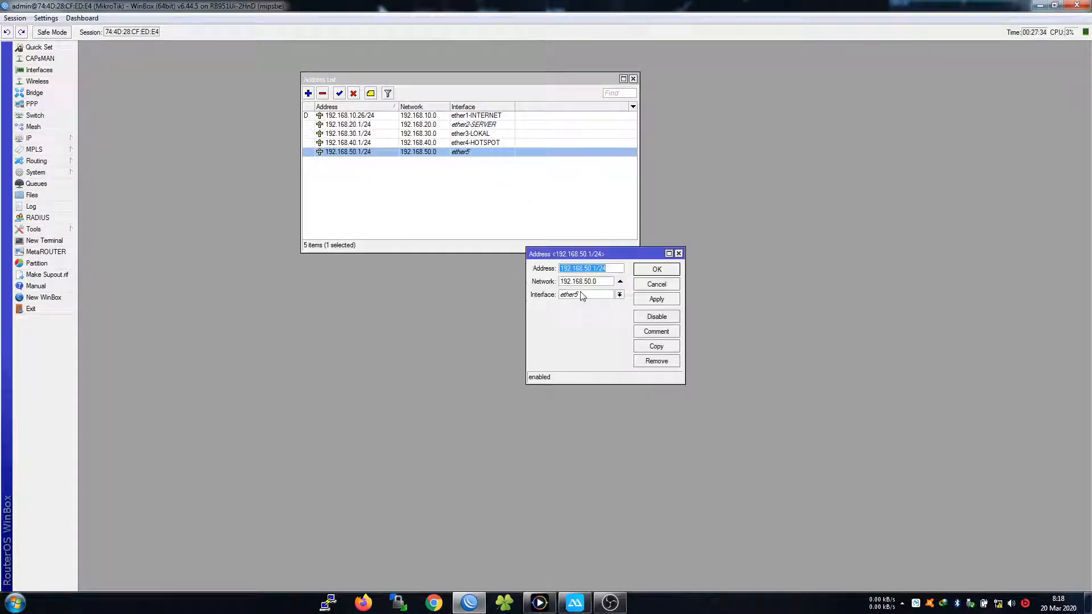
pyautogui.click(581, 295)
pyautogui.click(585, 329)
pyautogui.click(659, 271)
pyautogui.click(494, 210)
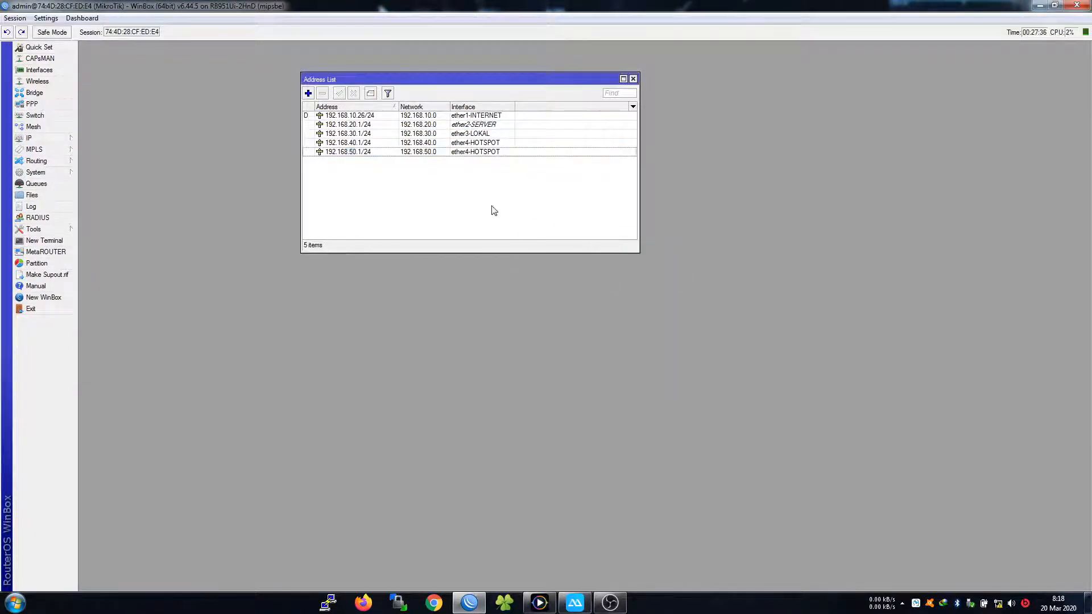
# Put 192.168.50.1/24 back on ether5 and recheck the network diagram
pyautogui.doubleClick(492, 152)
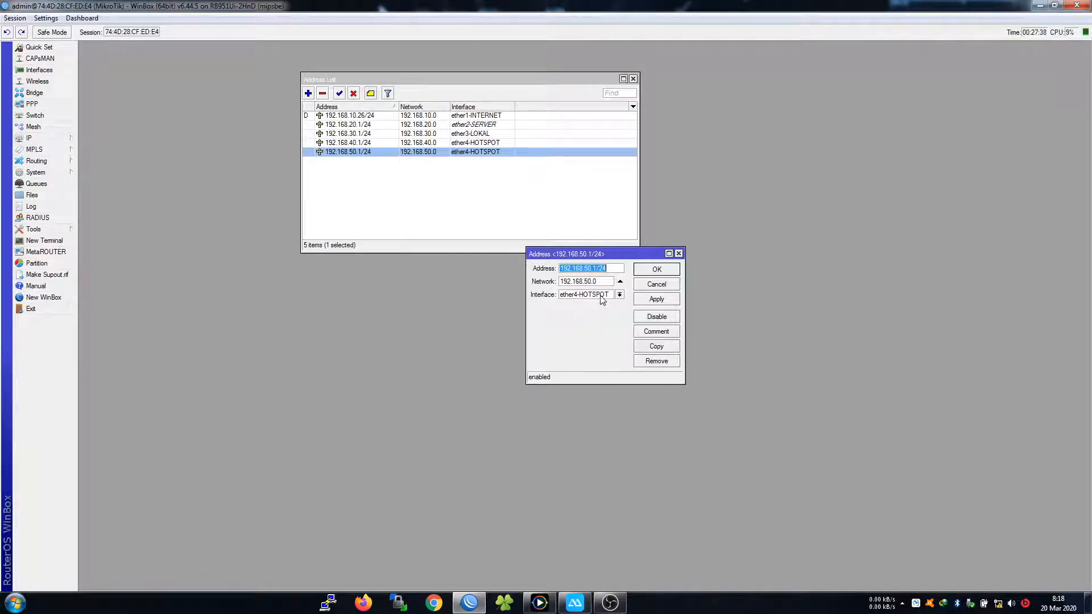
pyautogui.click(619, 294)
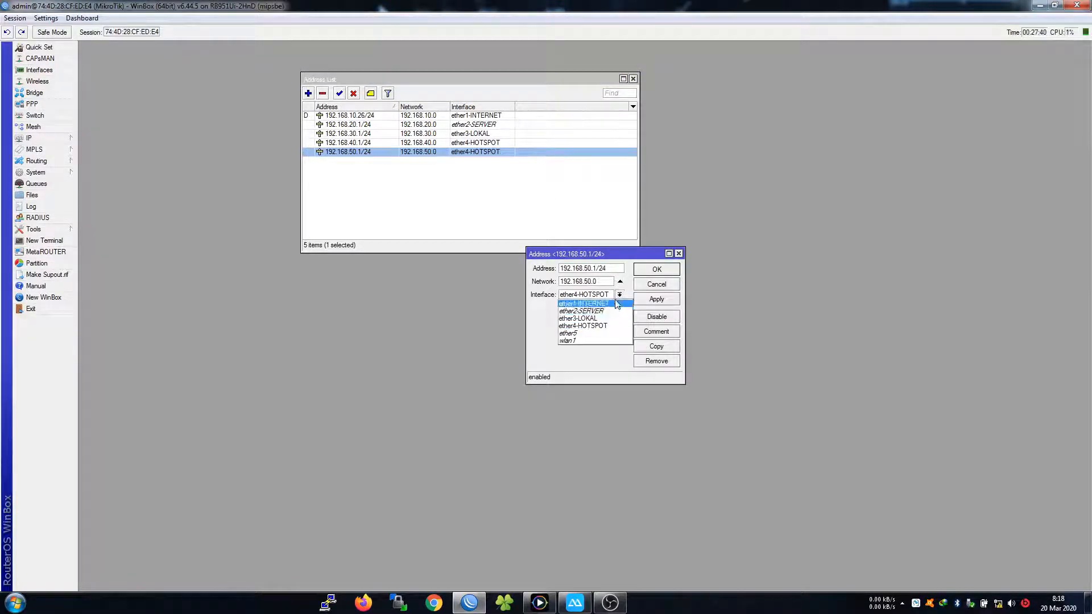
pyautogui.click(593, 335)
pyautogui.click(648, 269)
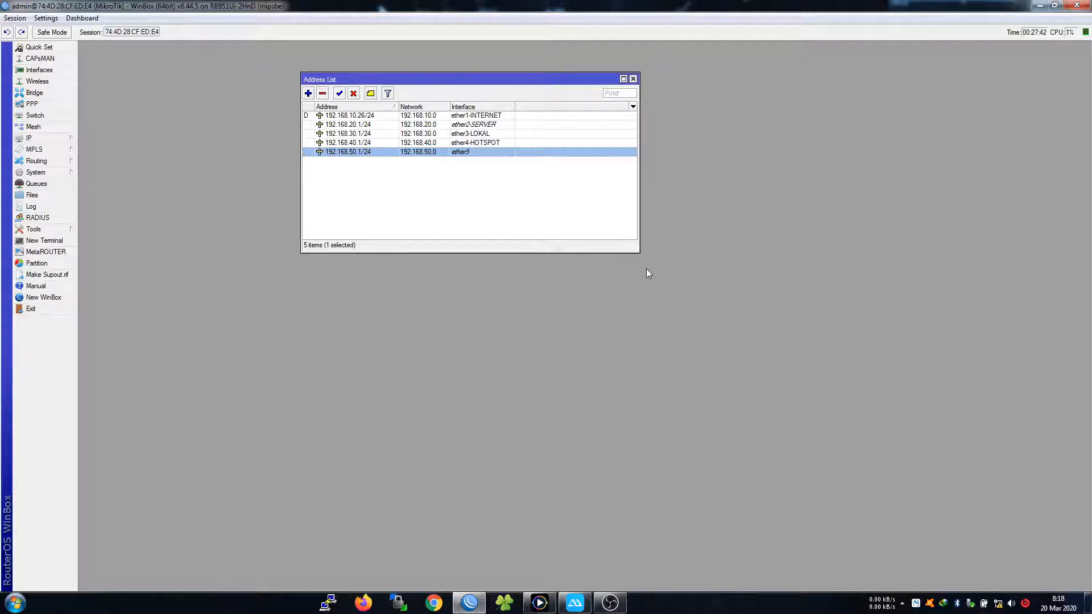
pyautogui.click(527, 227)
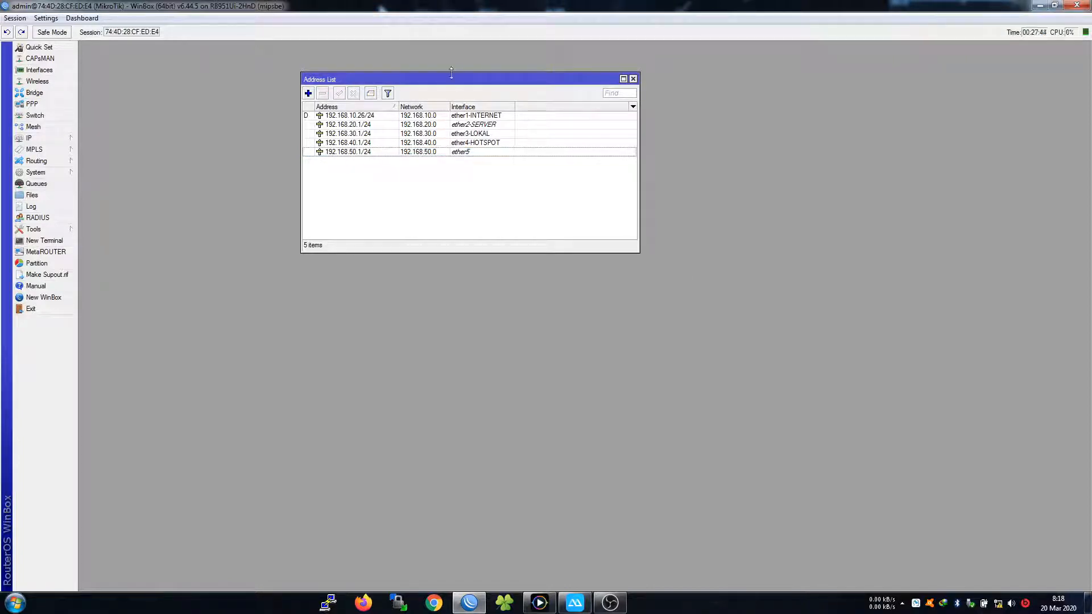
pyautogui.moveTo(444, 79); pyautogui.dragTo(492, 84)
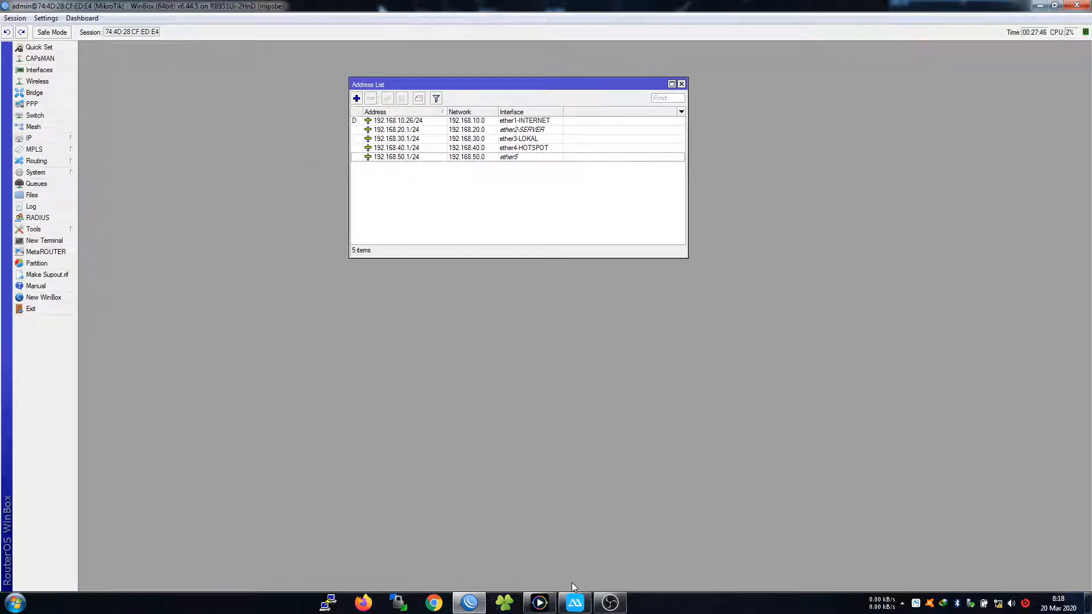
pyautogui.click(539, 602)
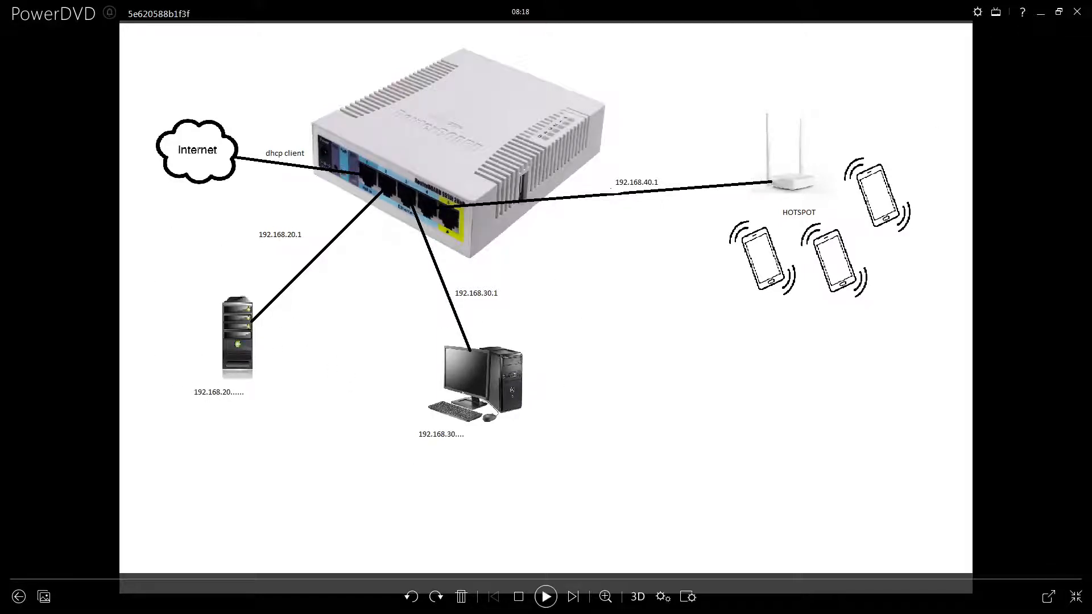
pyautogui.click(1040, 14)
# Open the IP DHCP Server list, glancing at the network diagram
pyautogui.click(68, 138)
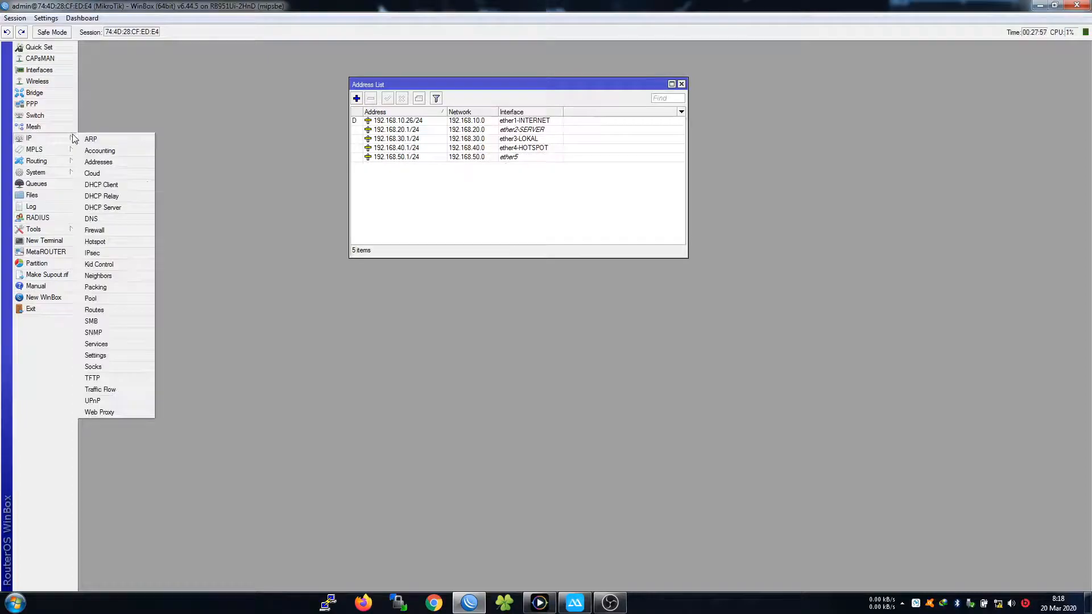
pyautogui.click(540, 604)
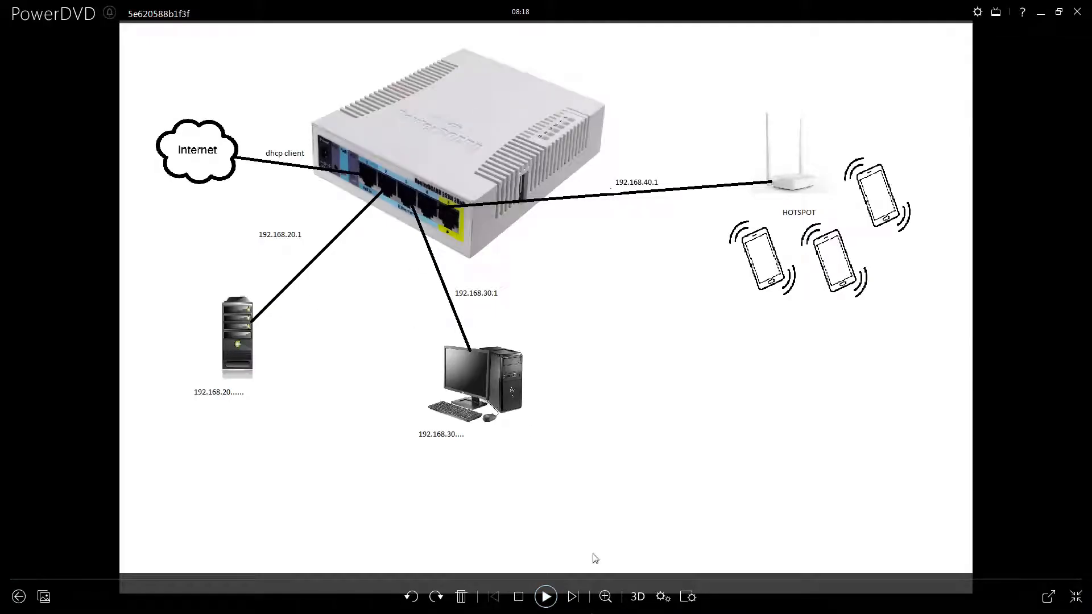
pyautogui.click(1045, 12)
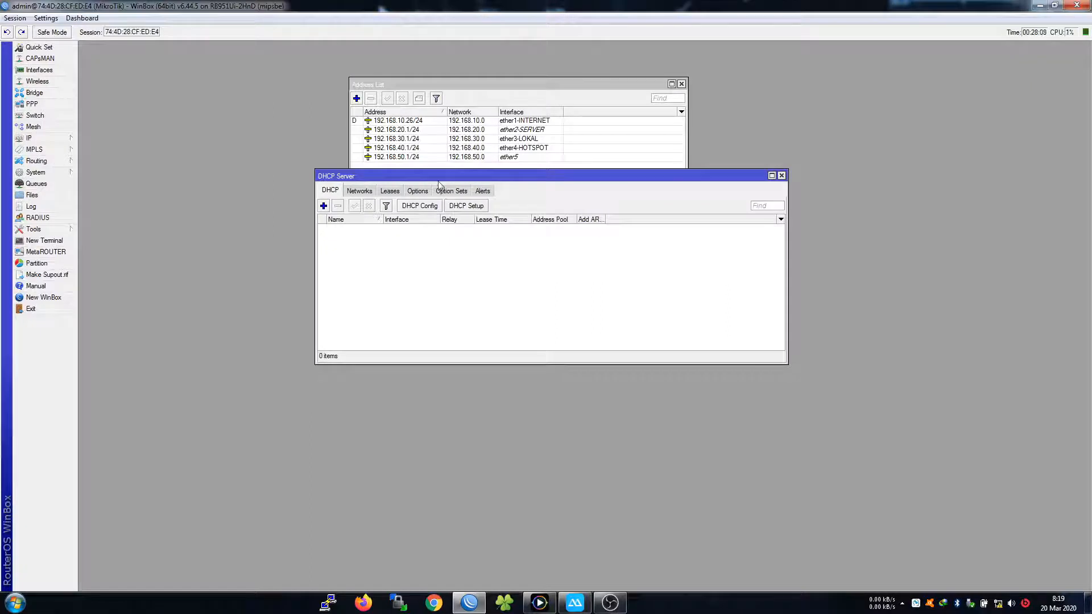
pyautogui.moveTo(673, 178); pyautogui.dragTo(684, 228)
# Start DHCP Setup on ether2-SERVER with address space 192.168.20.0/24 and gateway 192.168.20.1
pyautogui.click(474, 256)
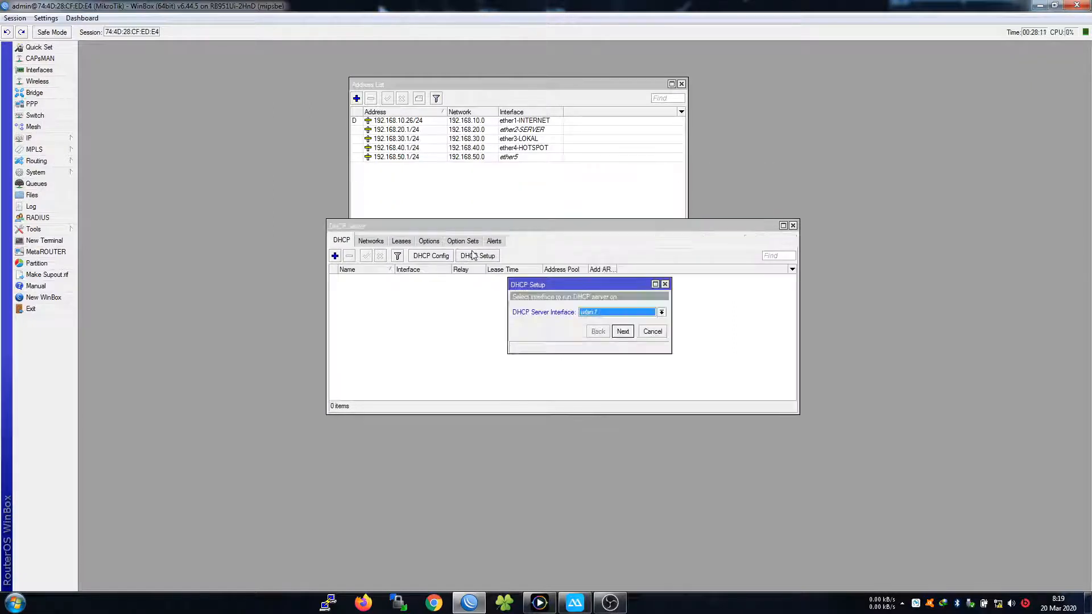
pyautogui.click(626, 313)
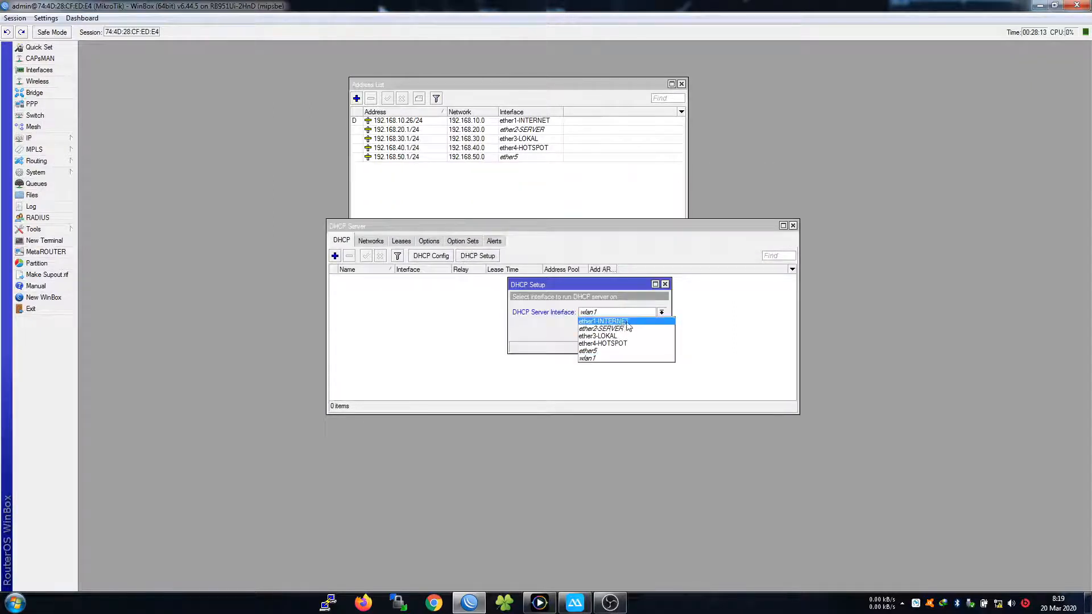
pyautogui.click(602, 328)
pyautogui.click(623, 331)
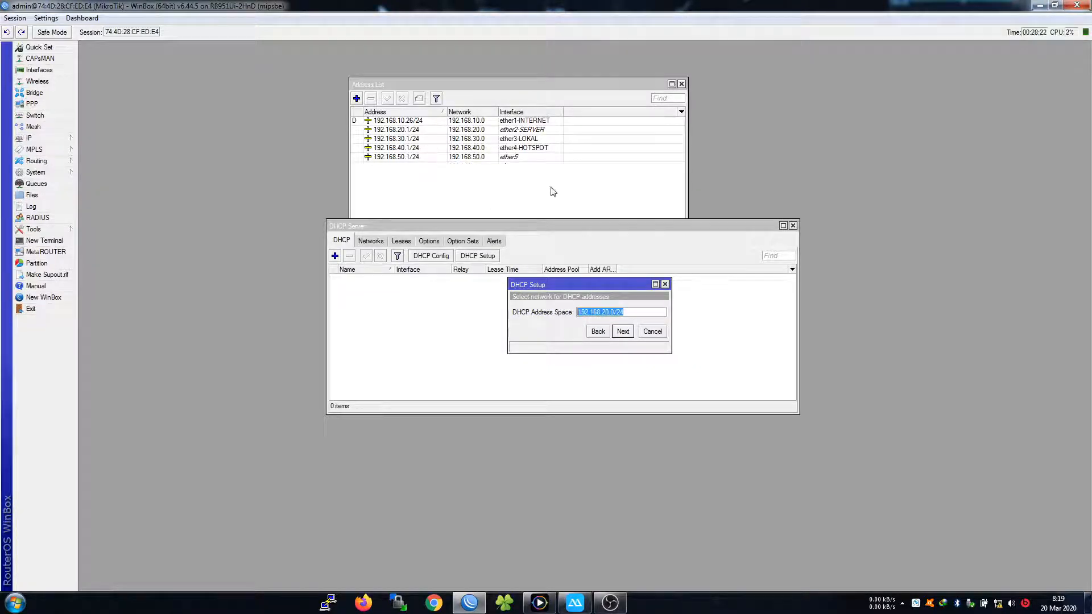
pyautogui.click(622, 331)
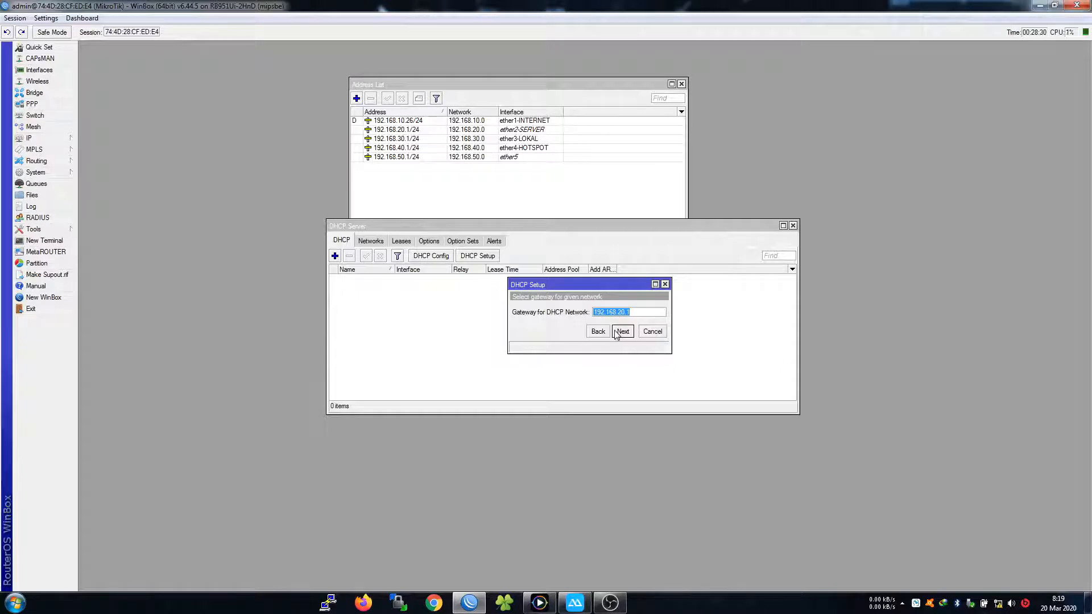
pyautogui.click(622, 331)
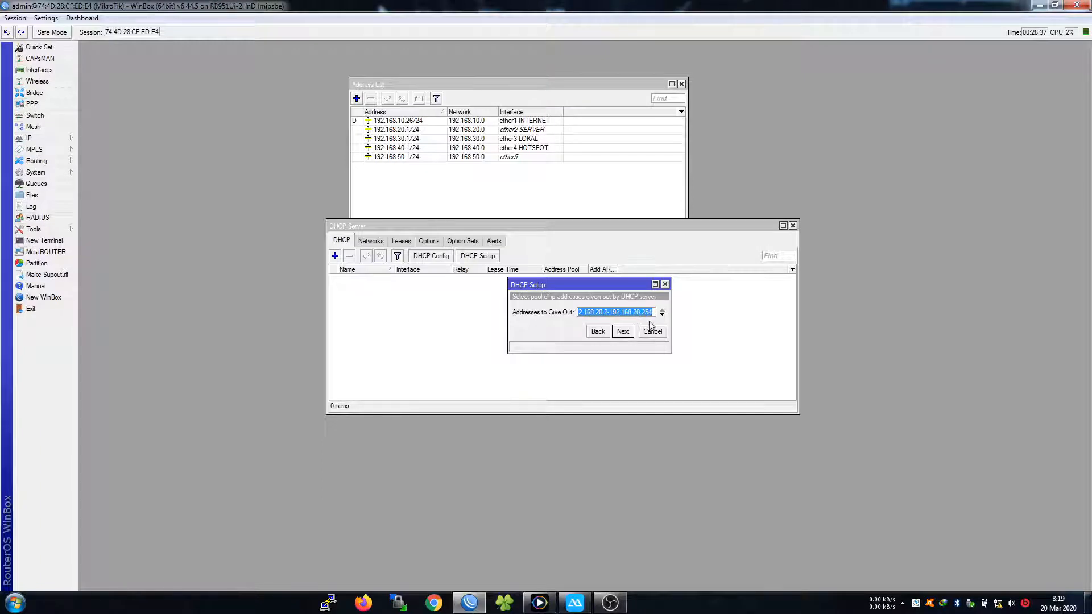
# Accept the address range, 8.8.8.8/8.8.4.4 DNS and 00:10:00 lease to create dhcp1
pyautogui.click(622, 333)
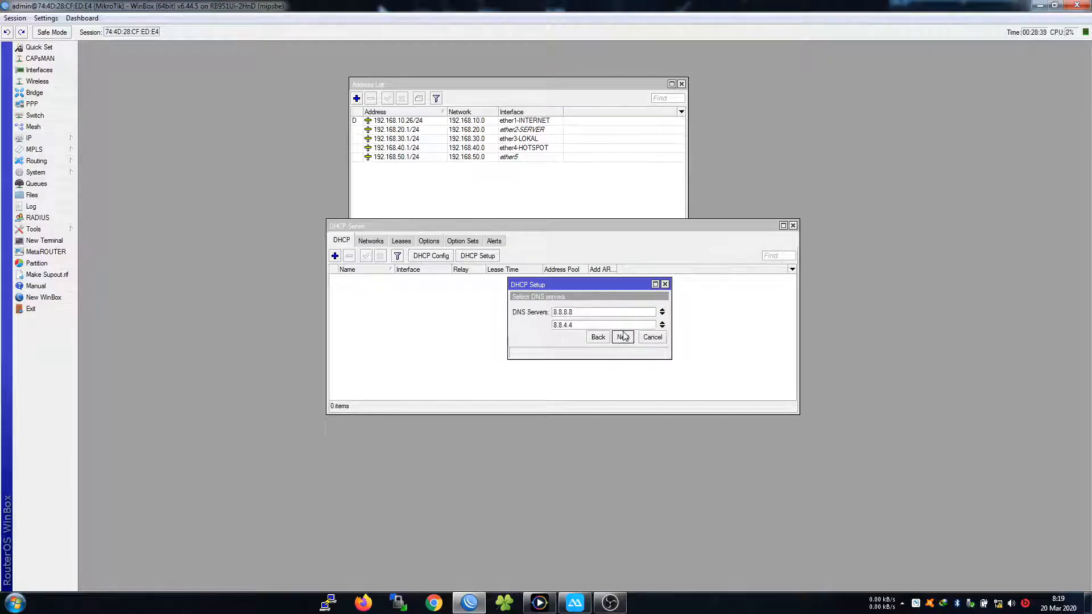
pyautogui.click(623, 337)
pyautogui.click(623, 338)
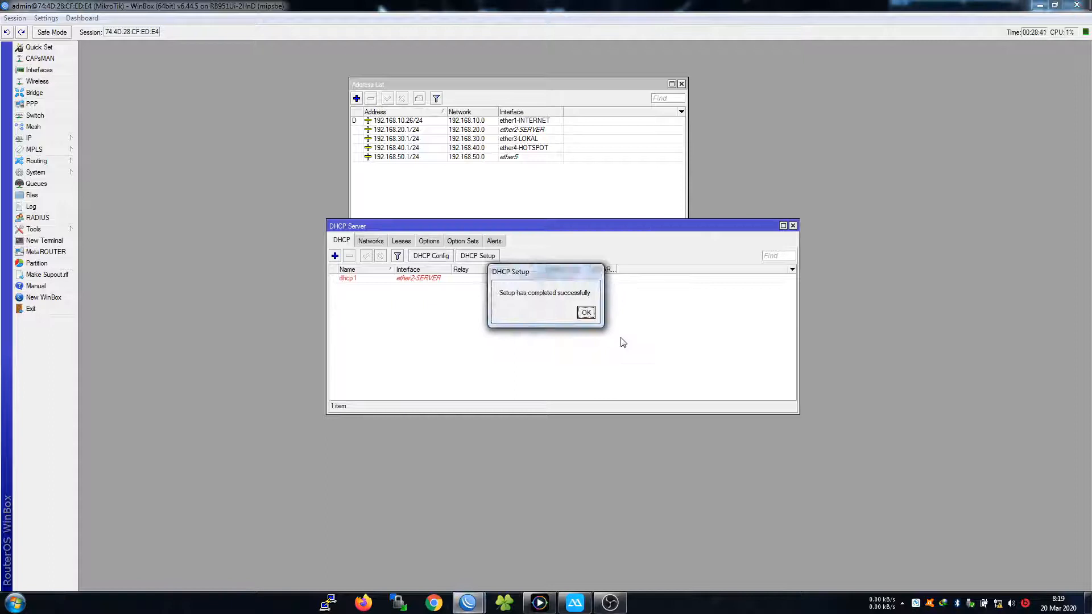
pyautogui.click(586, 312)
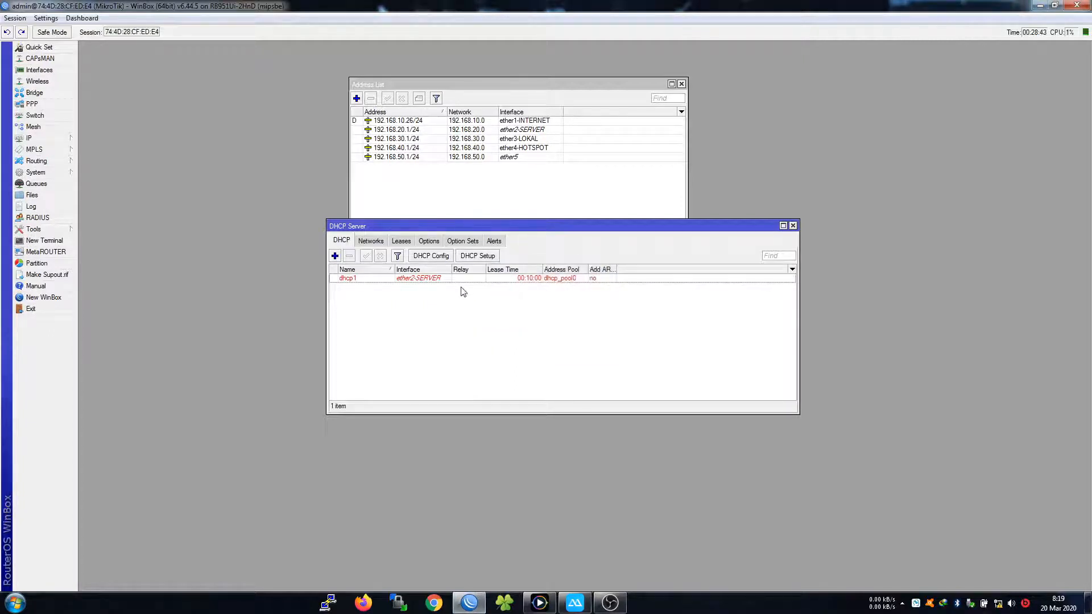
pyautogui.click(420, 279)
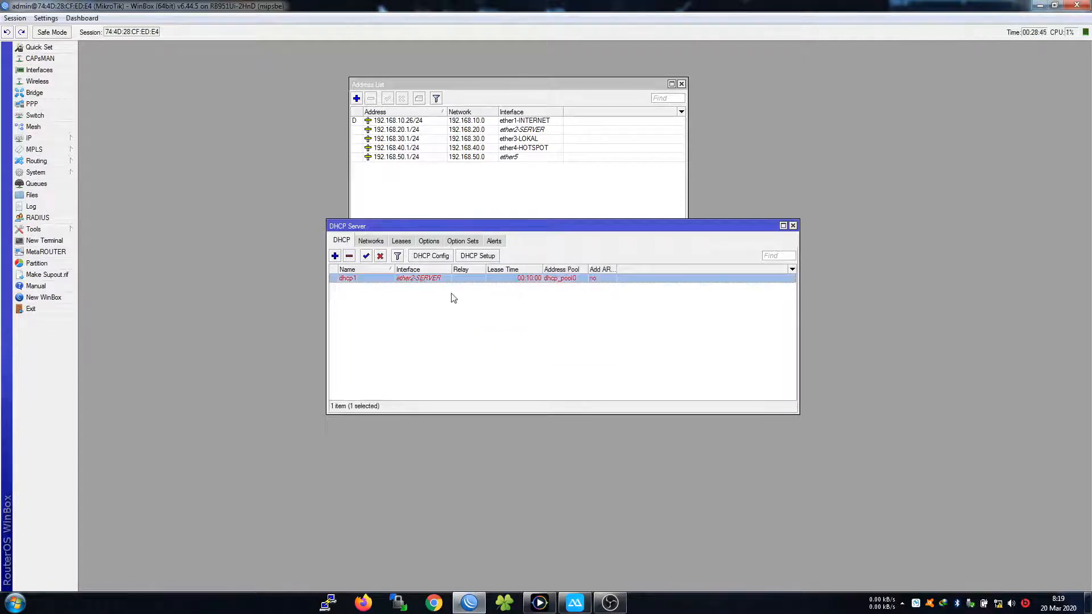
pyautogui.click(542, 313)
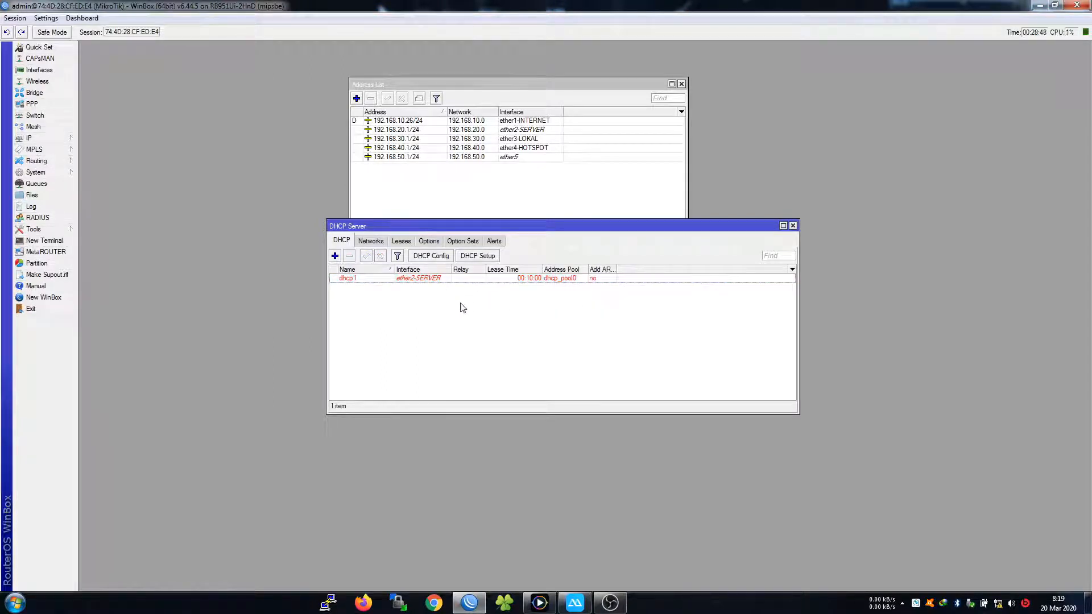
pyautogui.click(63, 70)
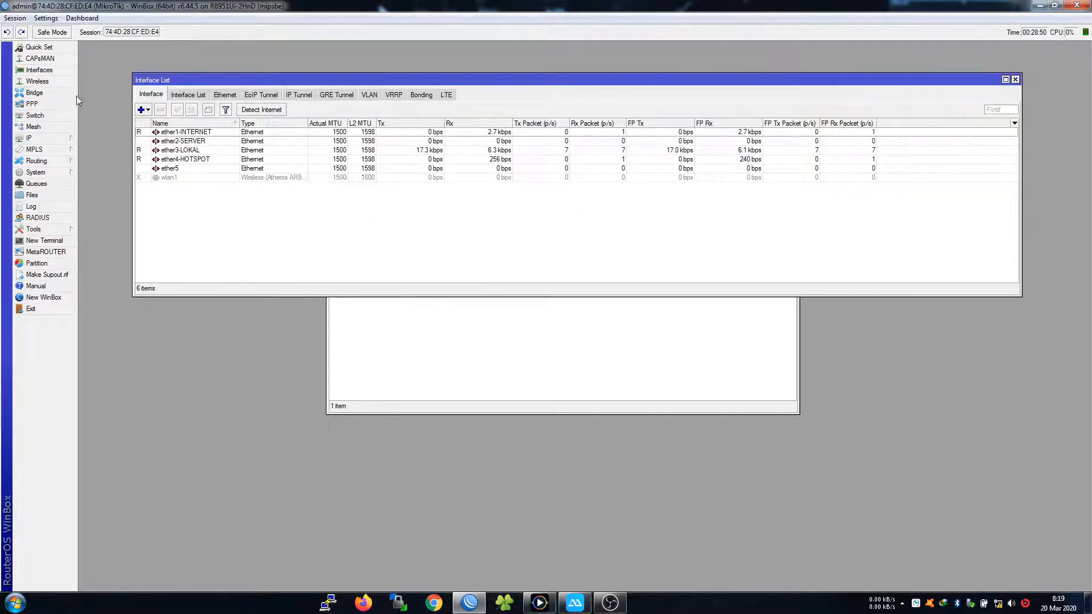
# Inspect the ether2-SERVER, ether3-LOKAL and ether4-HOTSPOT interfaces, then close the Interface List
pyautogui.click(206, 142)
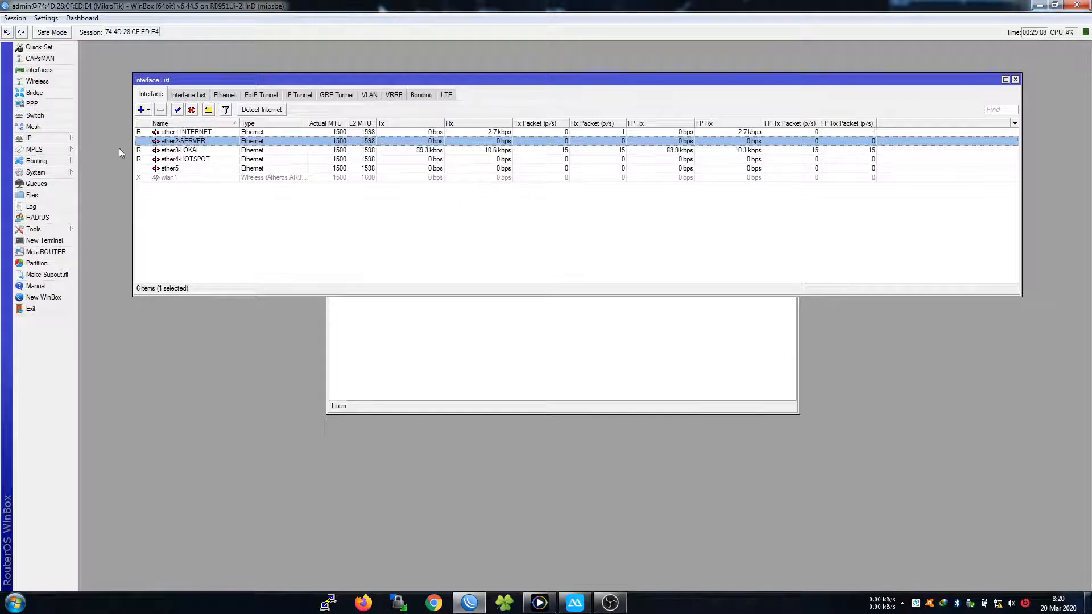
pyautogui.click(137, 151)
pyautogui.click(139, 159)
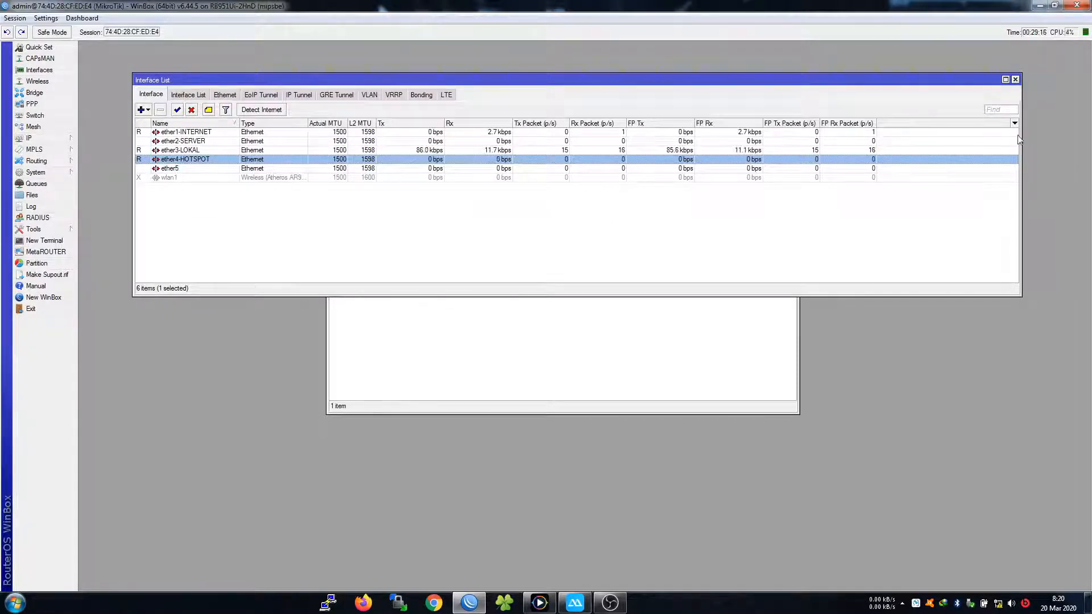
pyautogui.click(1015, 80)
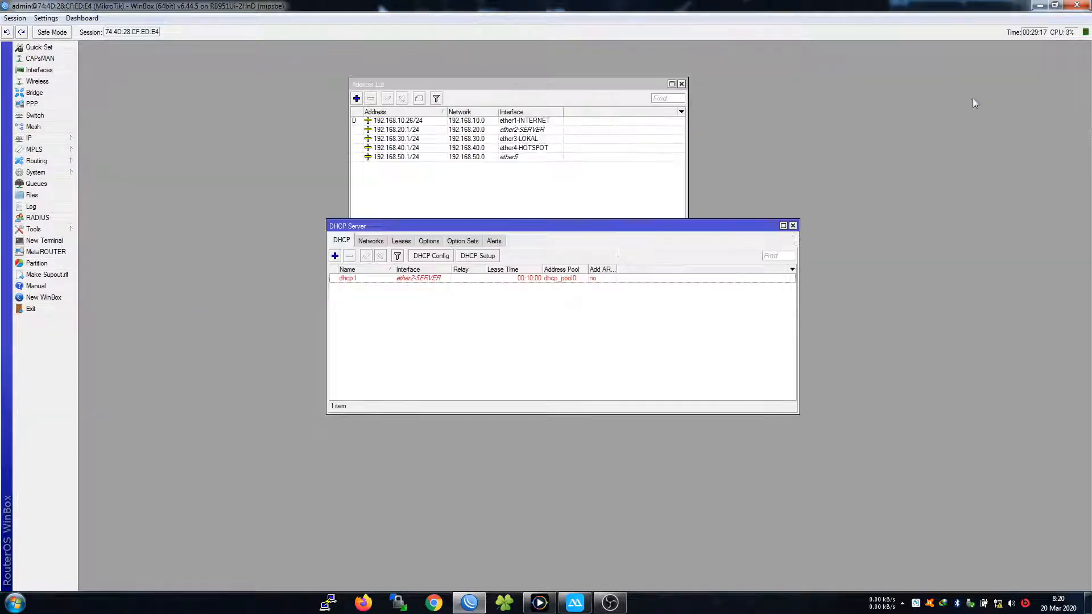
# Run DHCP Setup on ether3-LOKAL, accepting every default, to create dhcp2
pyautogui.click(402, 280)
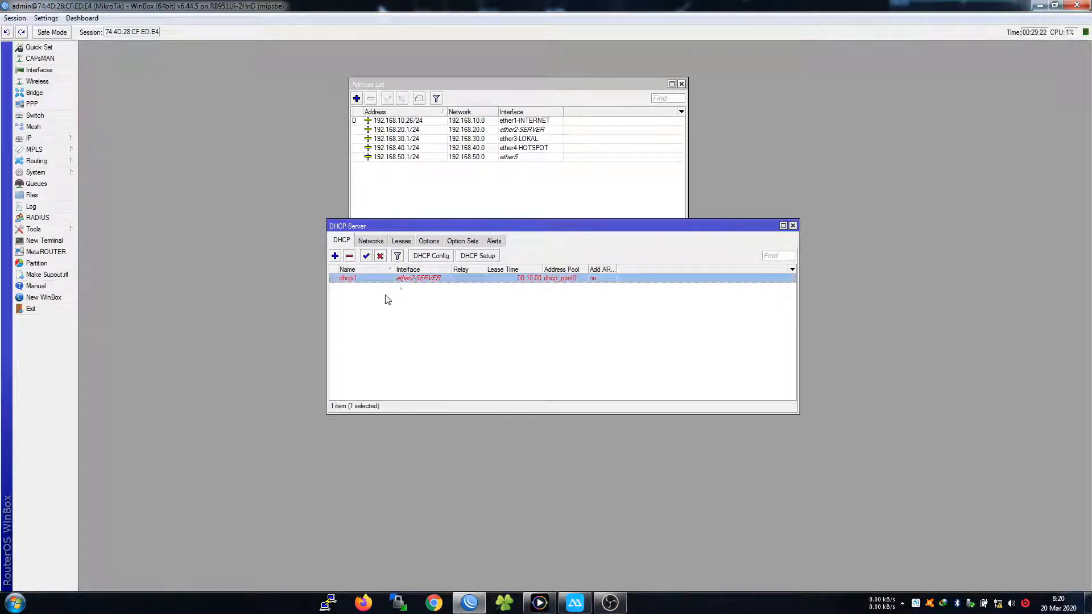
pyautogui.click(388, 300)
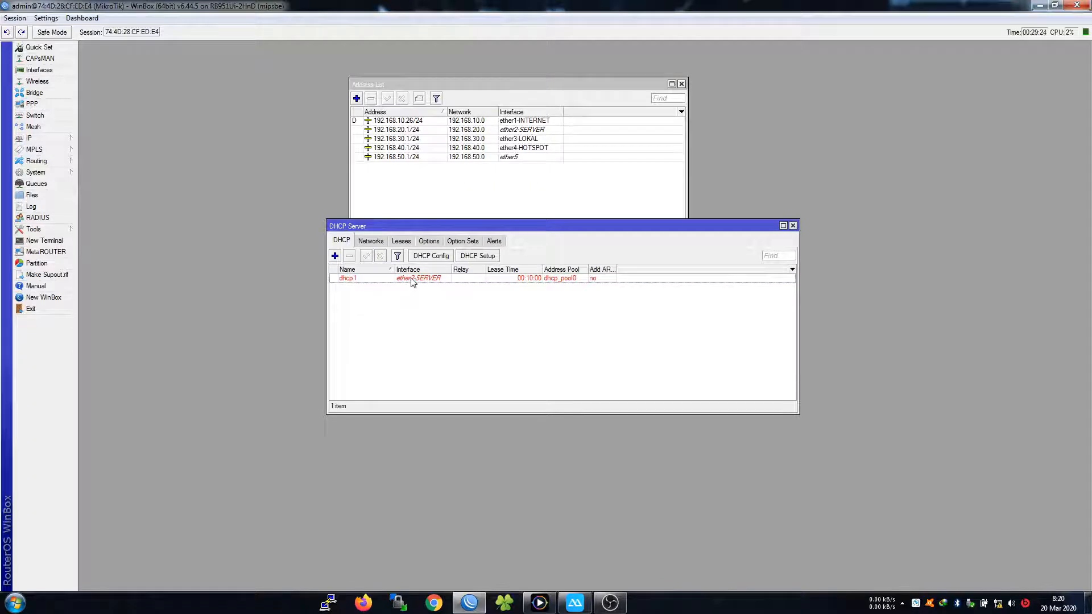
pyautogui.click(412, 279)
pyautogui.click(484, 258)
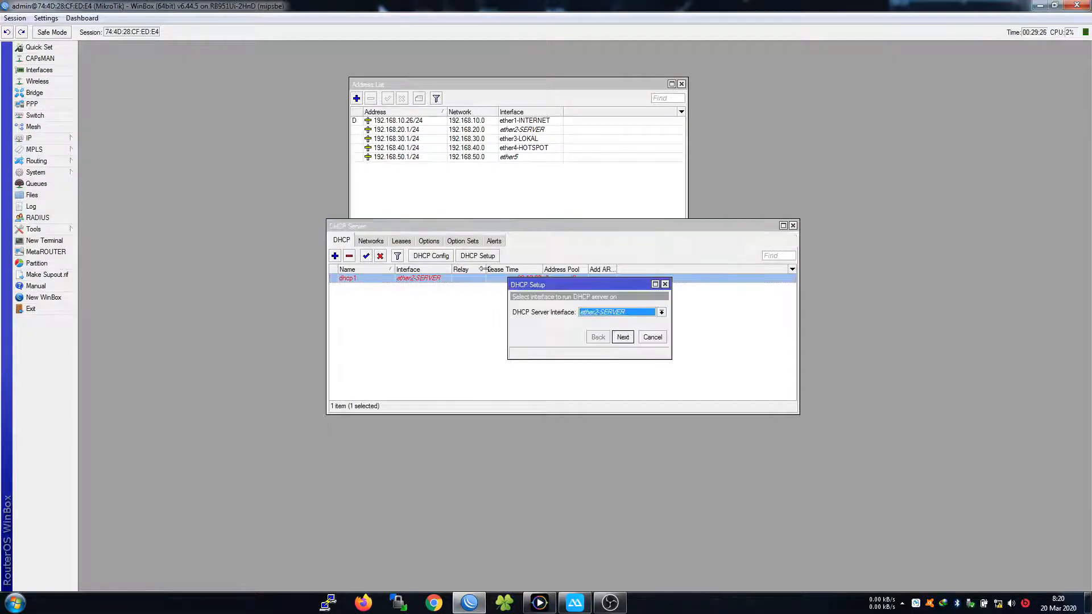
pyautogui.click(626, 317)
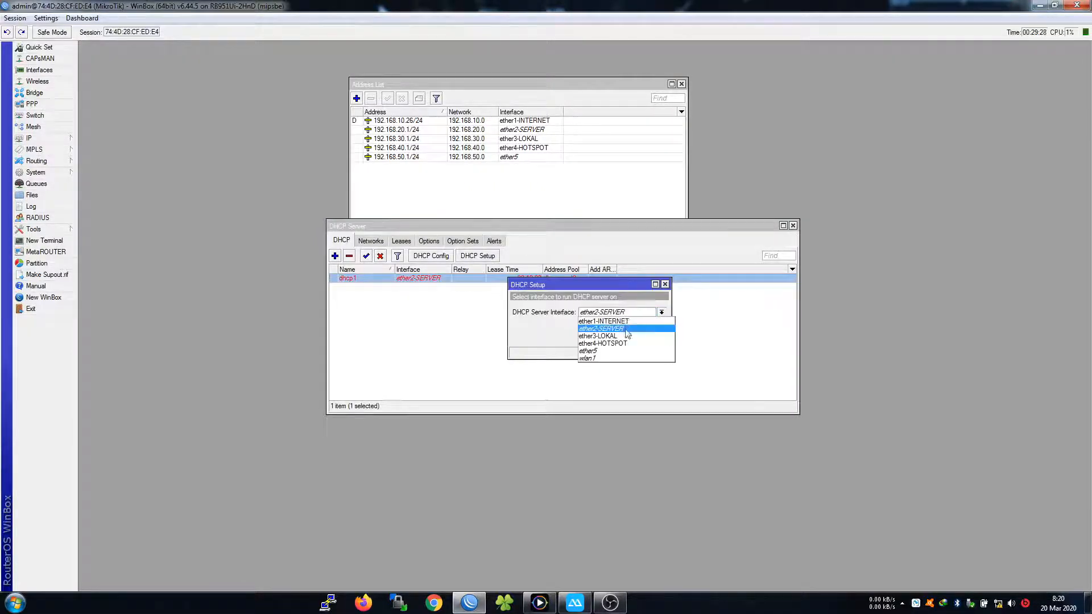
pyautogui.click(625, 337)
pyautogui.click(623, 339)
pyautogui.click(625, 338)
pyautogui.click(625, 338)
pyautogui.click(625, 338)
pyautogui.click(626, 337)
pyautogui.click(623, 337)
pyautogui.click(585, 312)
# Select the new dhcp2 server and compare it with the network diagram
pyautogui.click(418, 288)
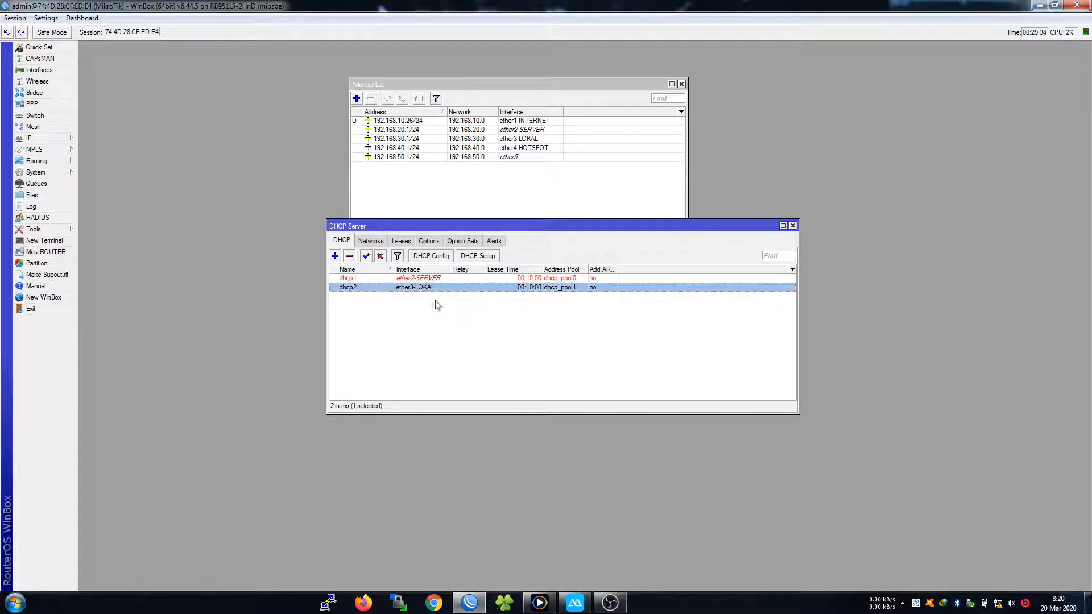
pyautogui.click(419, 309)
pyautogui.click(413, 288)
pyautogui.click(540, 602)
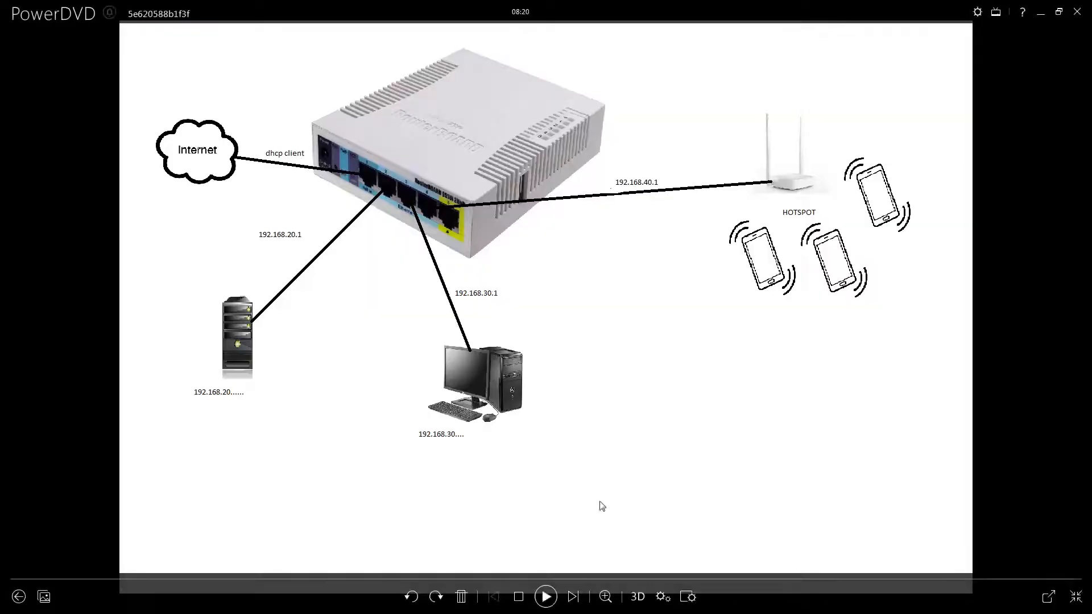
pyautogui.click(1040, 14)
pyautogui.click(369, 317)
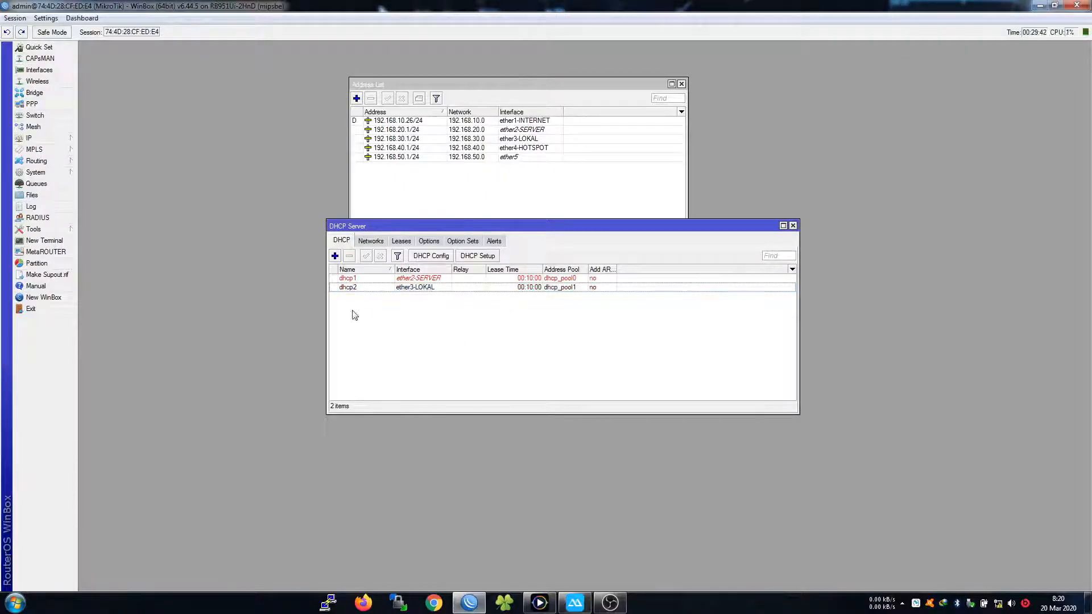
# Place the DHCP Server list at the upper right and the Address List further left
pyautogui.click(539, 603)
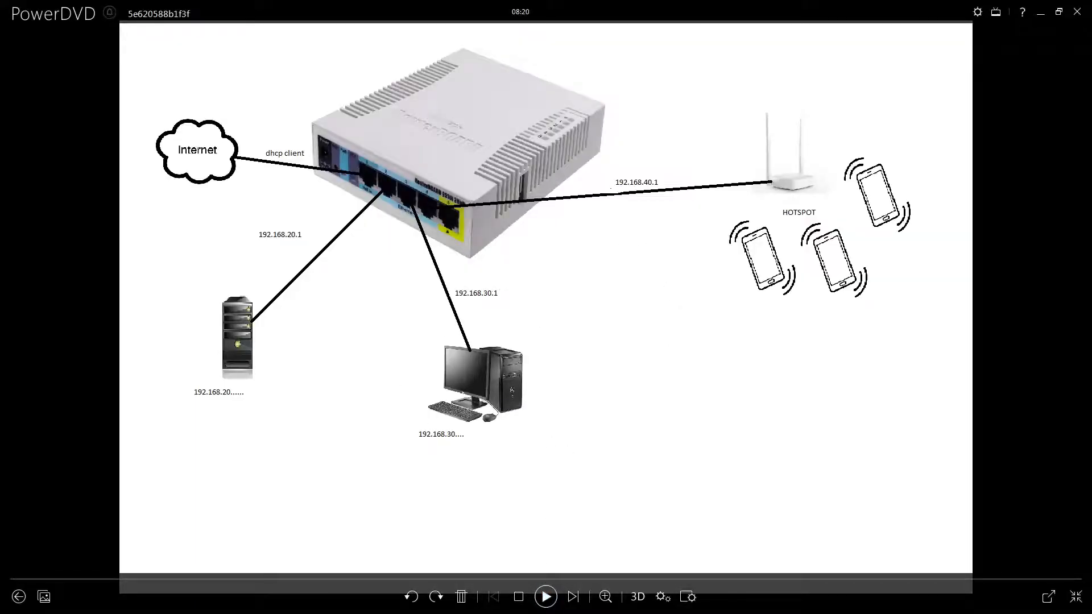
pyautogui.click(1041, 13)
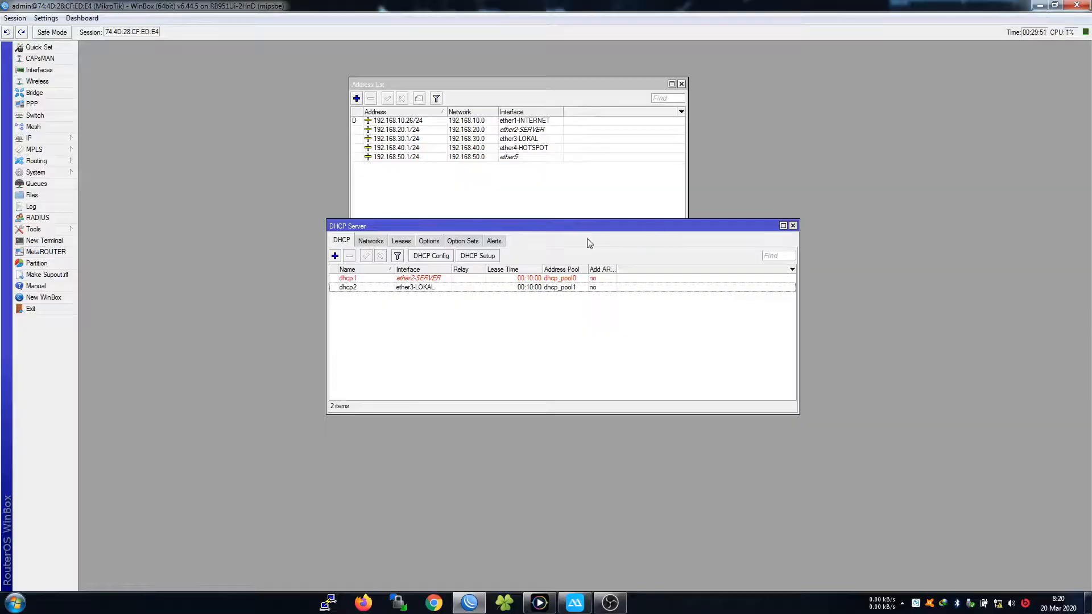
pyautogui.moveTo(545, 228); pyautogui.dragTo(486, 295)
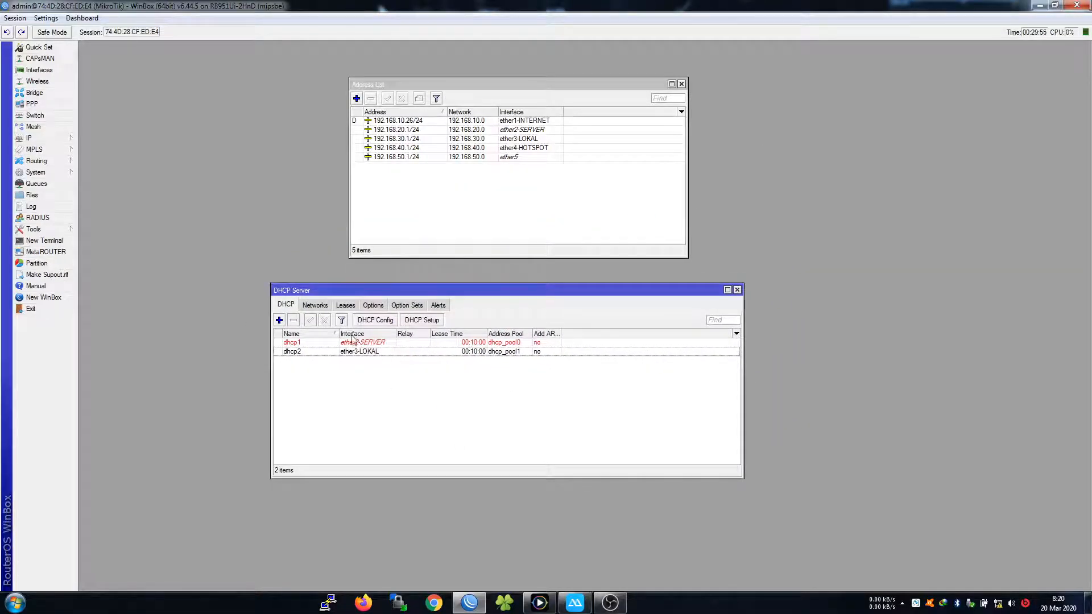
pyautogui.click(392, 197)
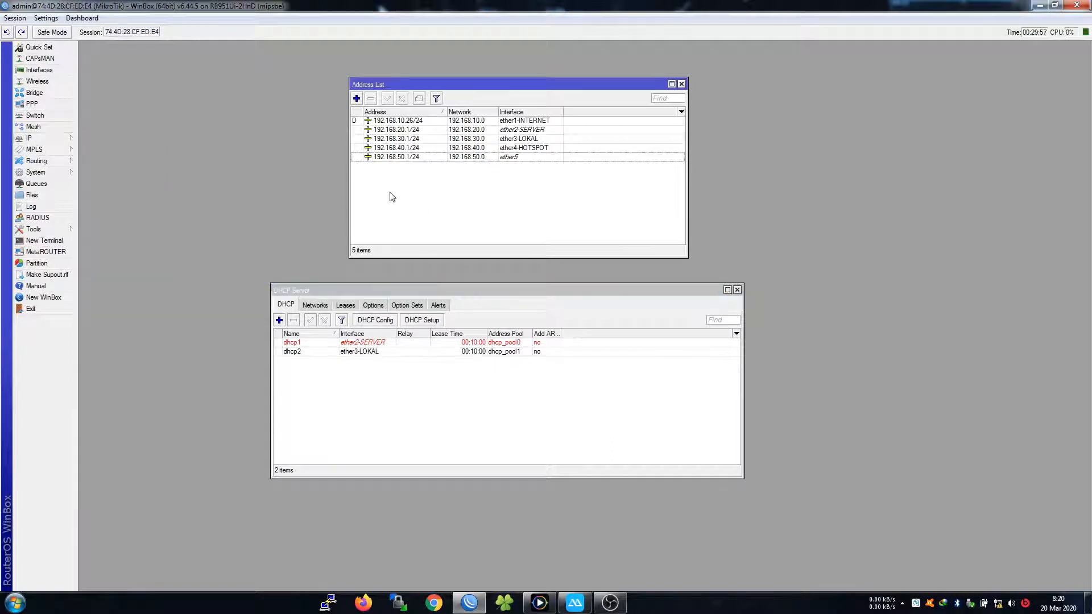
pyautogui.moveTo(670, 292); pyautogui.dragTo(1013, 87)
pyautogui.moveTo(568, 89); pyautogui.dragTo(452, 84)
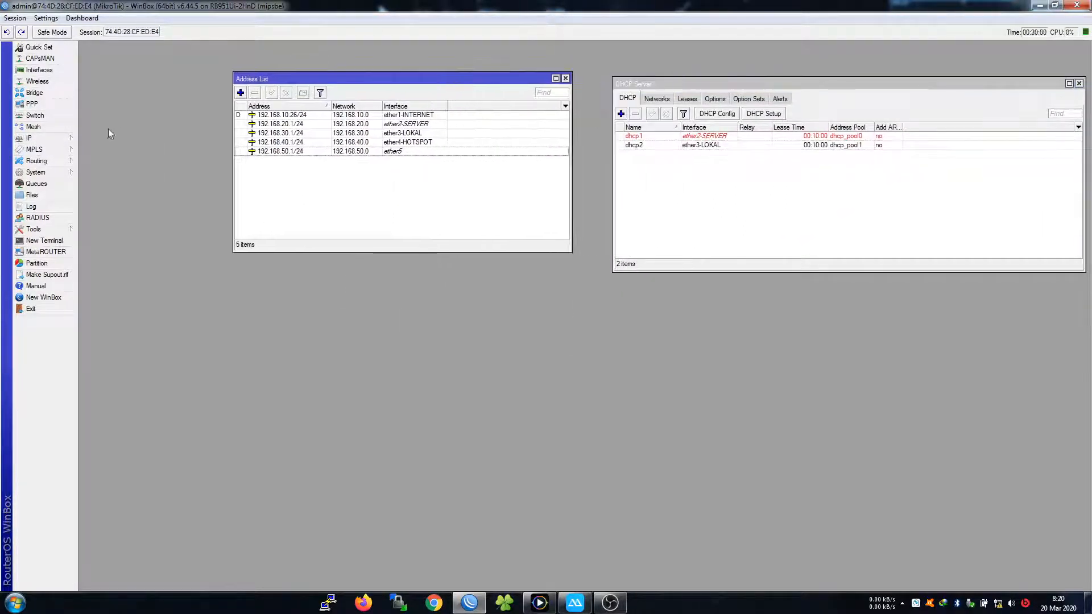
pyautogui.moveTo(65, 139)
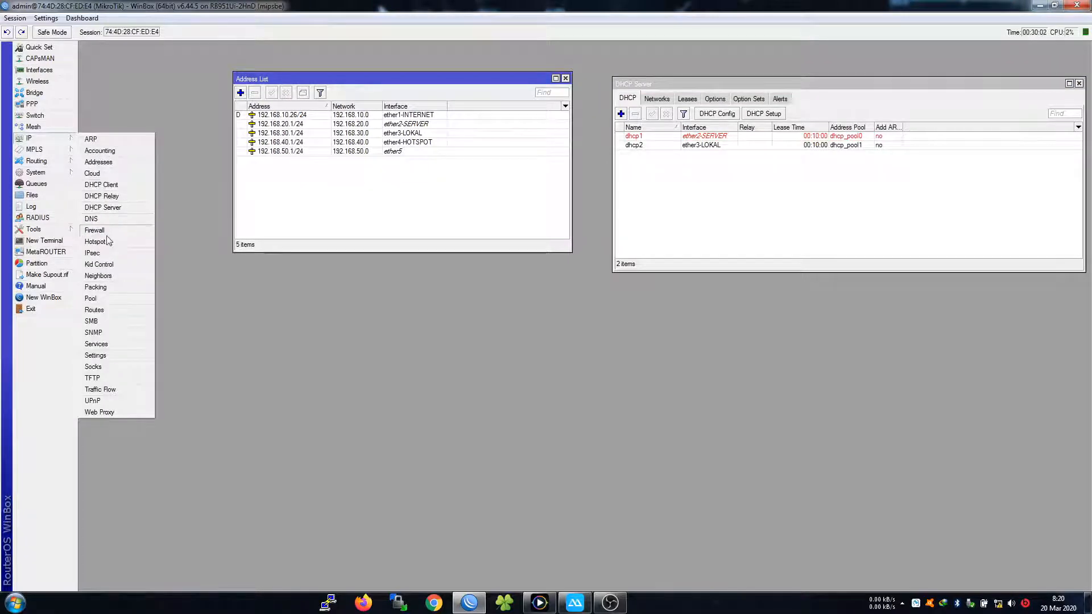
# Start Hotspot Setup with ether4-HOTSPOT as the interface, checking the network diagram
pyautogui.click(108, 241)
pyautogui.moveTo(693, 305); pyautogui.dragTo(412, 287)
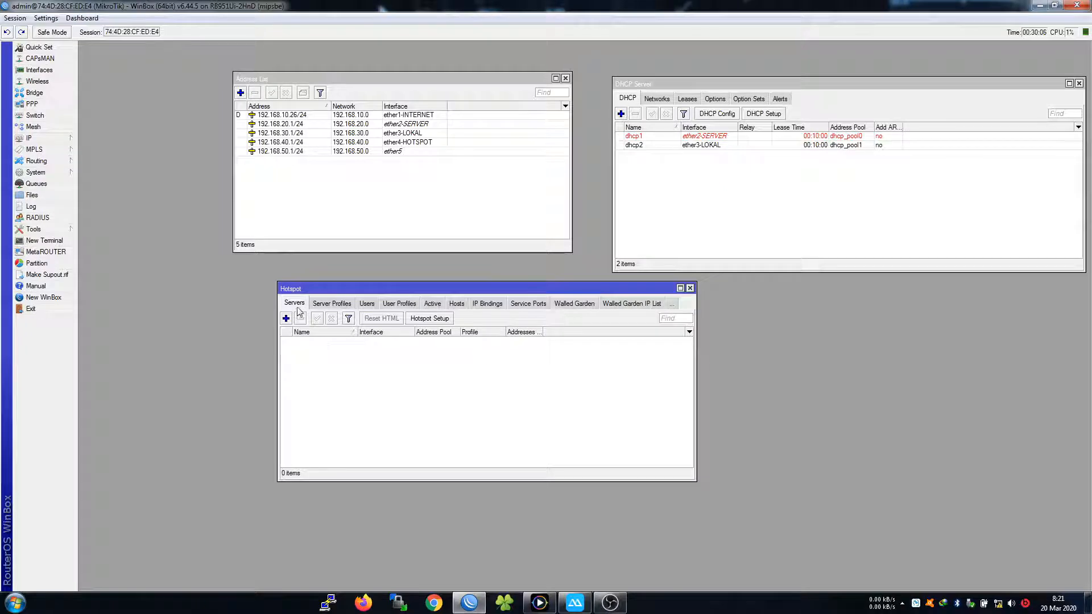
pyautogui.click(443, 325)
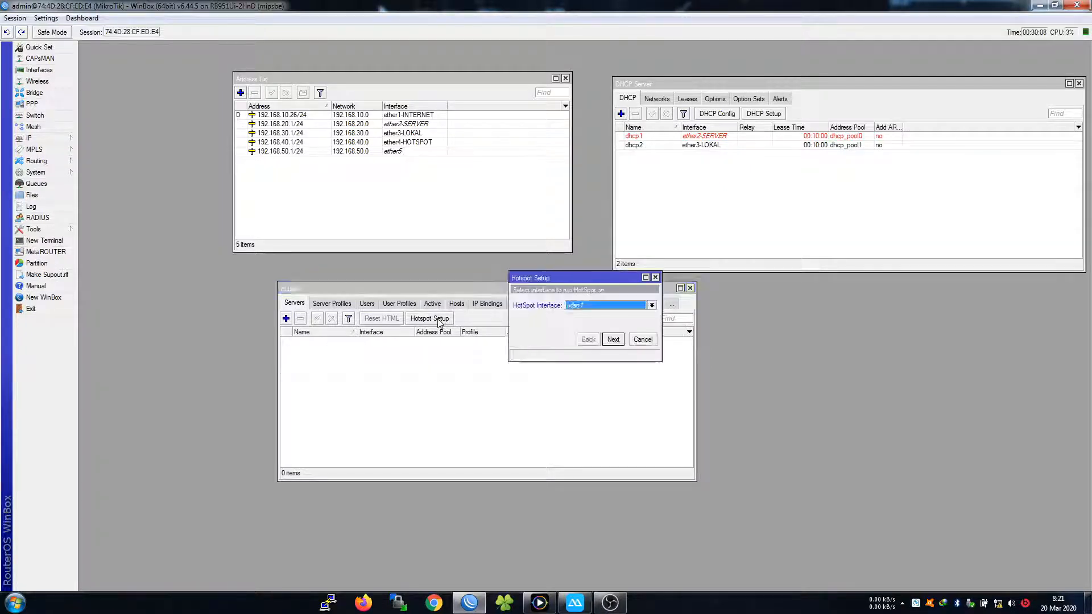
pyautogui.click(580, 308)
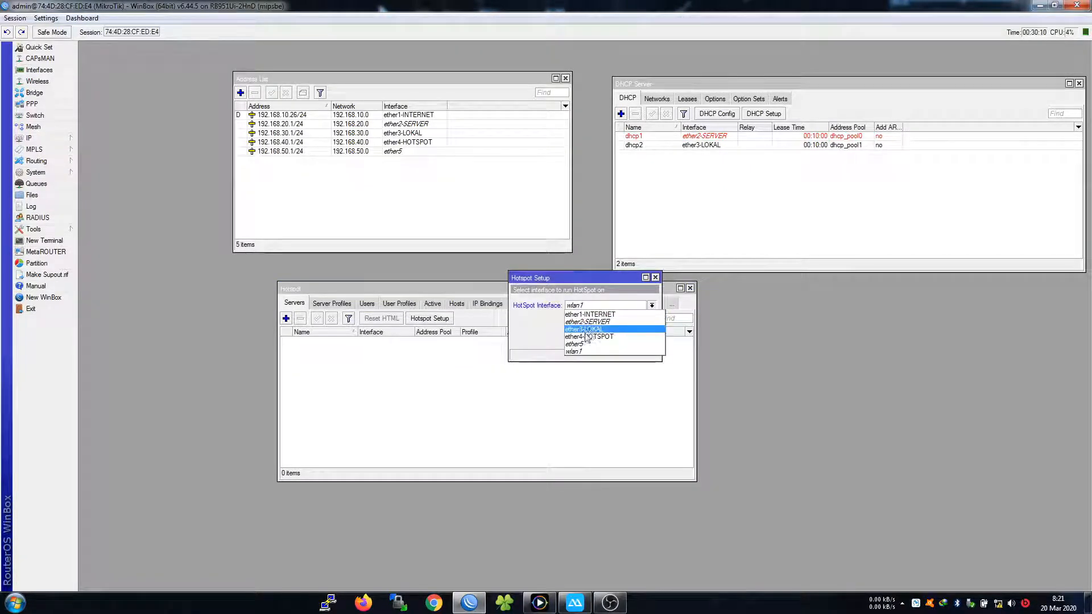
pyautogui.click(592, 338)
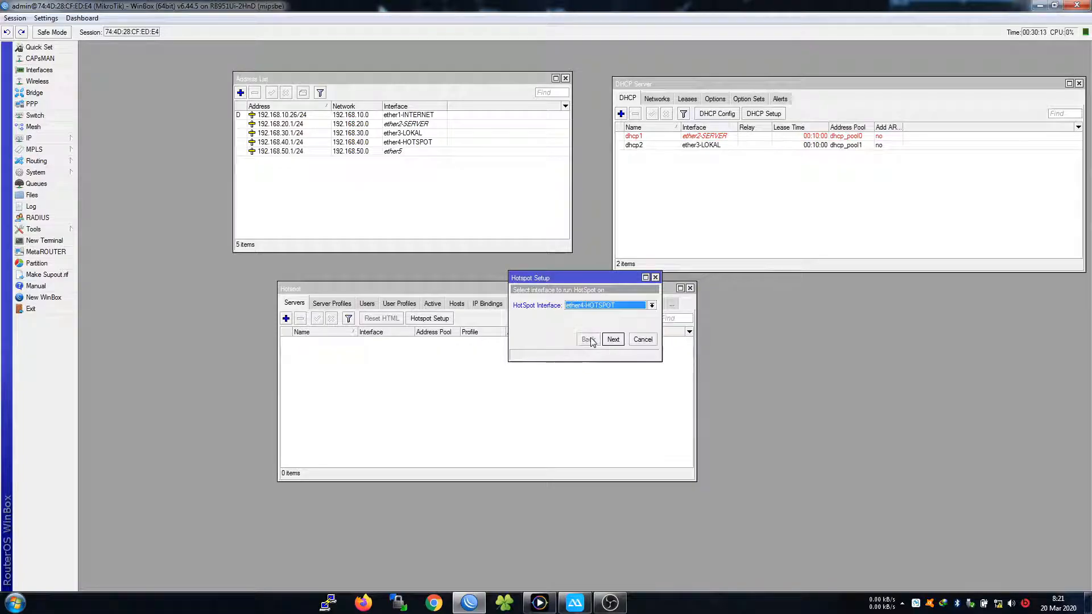
pyautogui.click(539, 602)
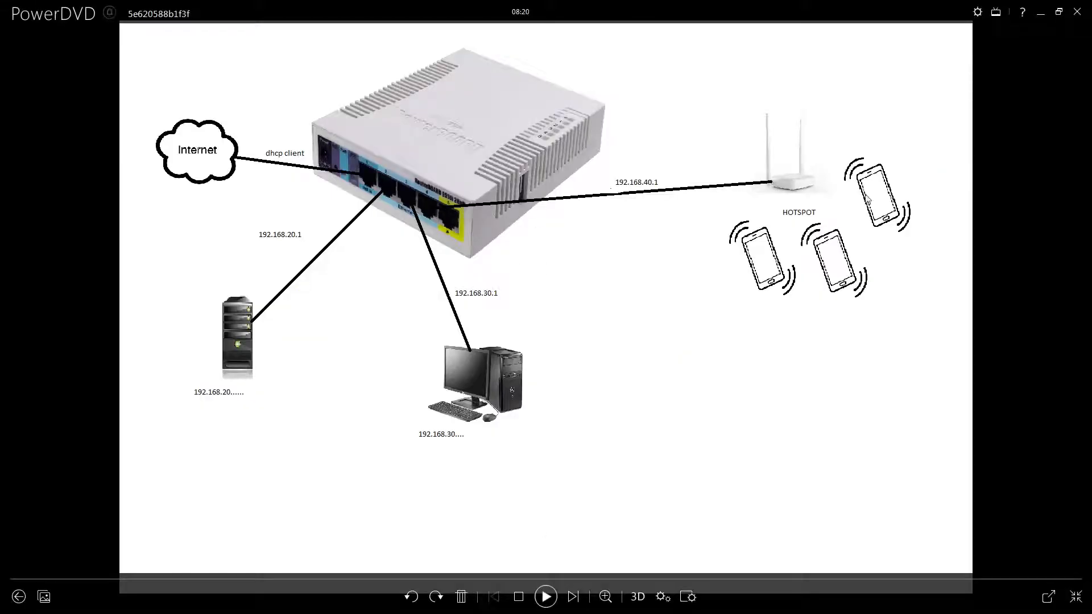
pyautogui.click(1041, 13)
# Accept the local address and shorten the address pool end to 192.168.40.250
pyautogui.click(614, 340)
pyautogui.click(614, 340)
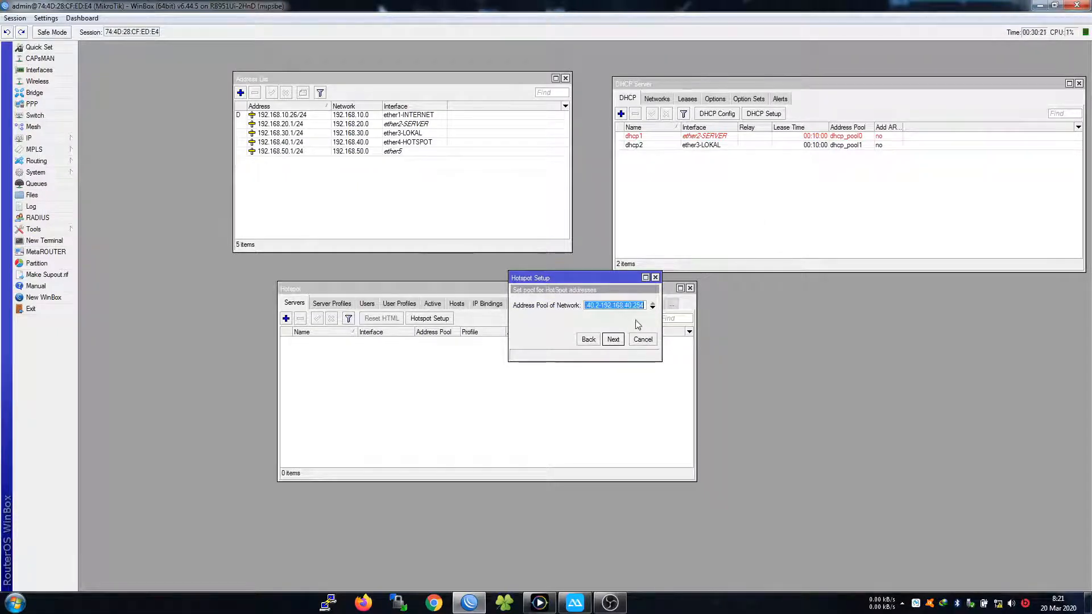
pyautogui.click(637, 308)
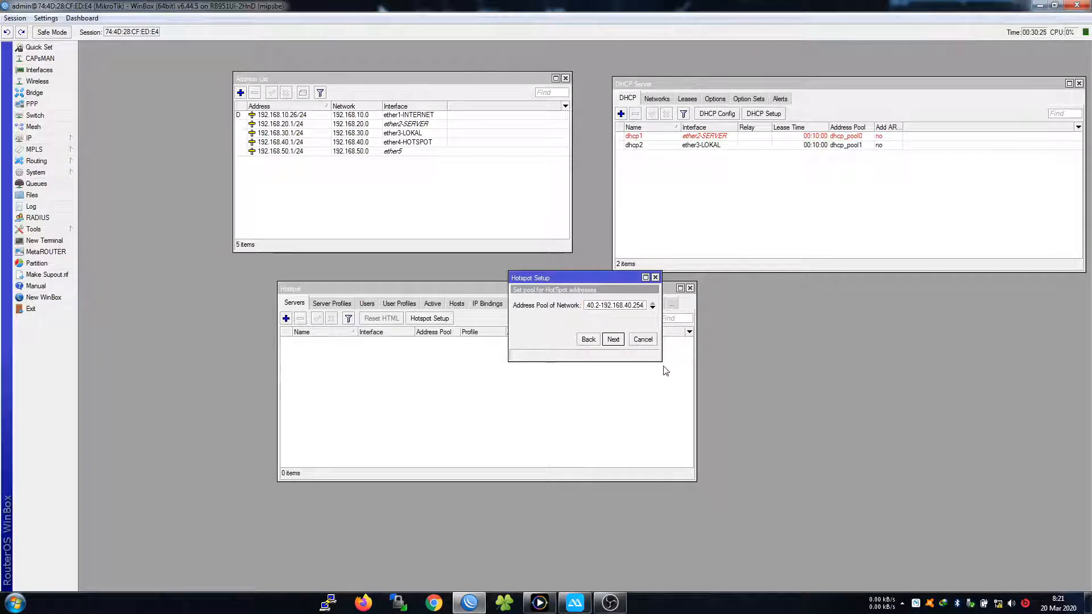
pyautogui.press('BackSpace')
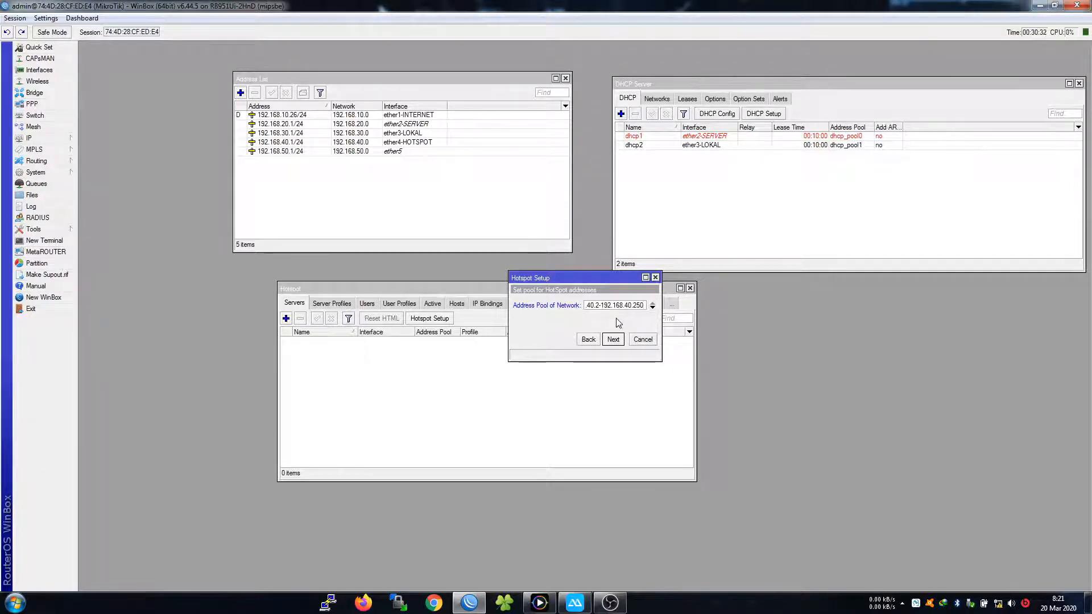
pyautogui.moveTo(603, 282); pyautogui.dragTo(794, 295)
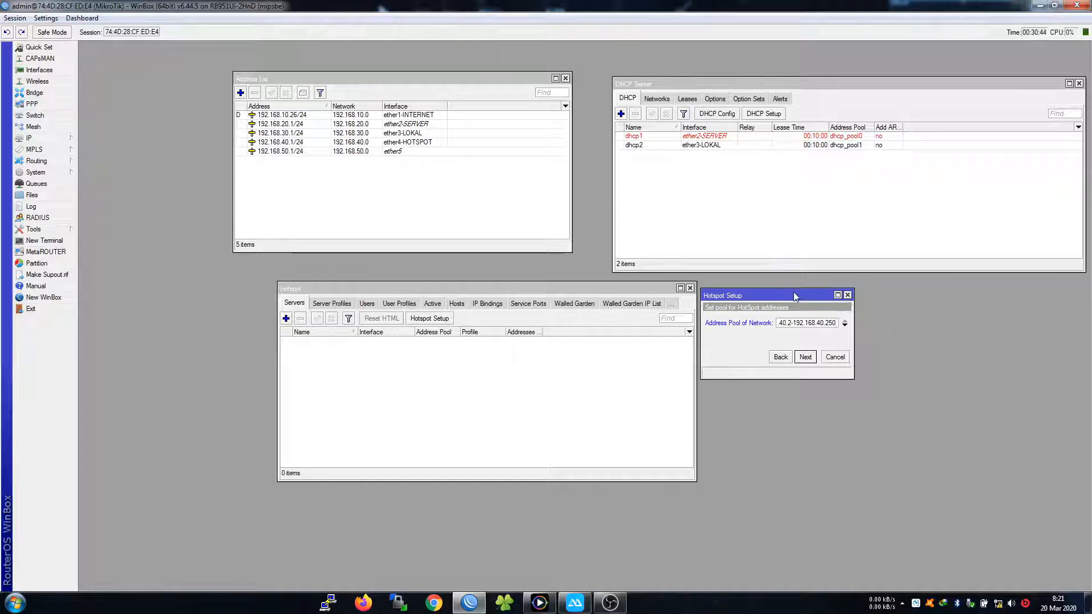
# Accept the pool, skip certificate and SMTP, keep DNS servers, set DNS name 'api.z.ne'
pyautogui.click(806, 357)
pyautogui.click(808, 357)
pyautogui.click(808, 358)
pyautogui.click(806, 358)
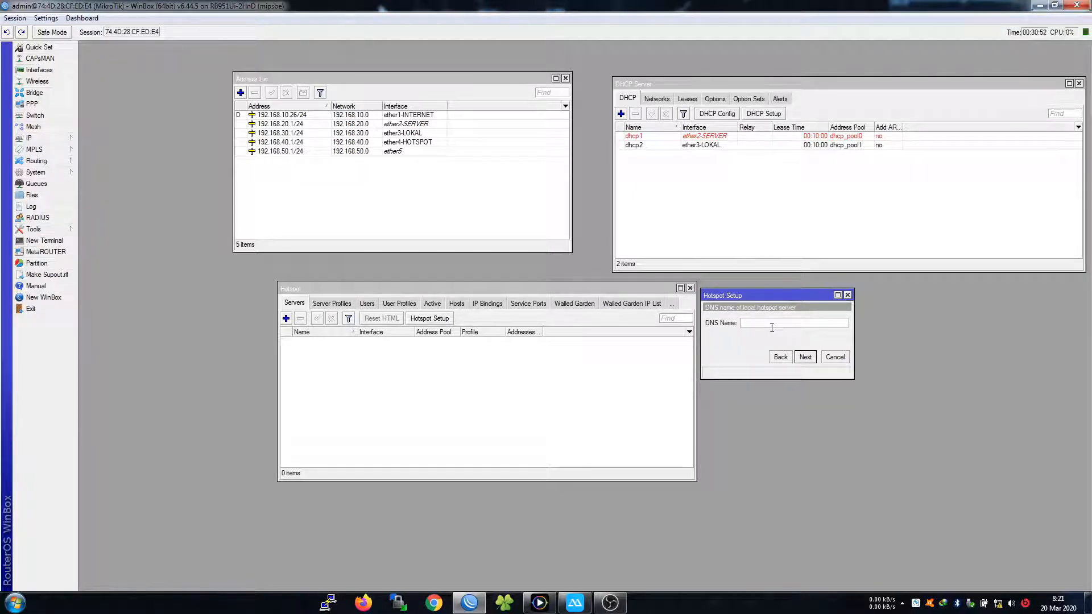
pyautogui.write('z.net')
pyautogui.moveTo(759, 323); pyautogui.dragTo(702, 323)
pyautogui.write('api.')
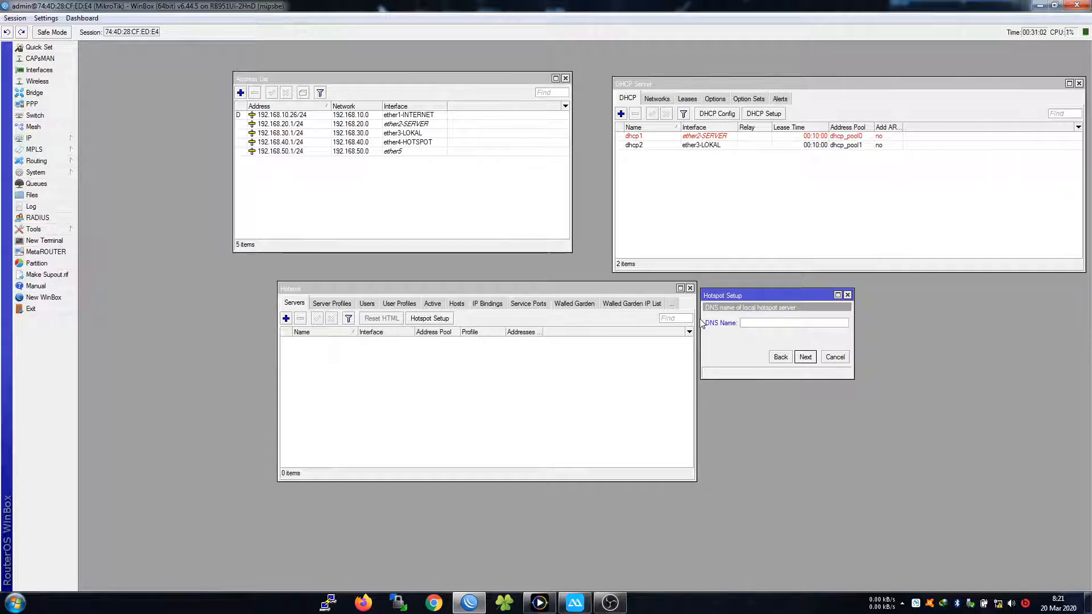
pyautogui.write('z.net')
pyautogui.click(805, 357)
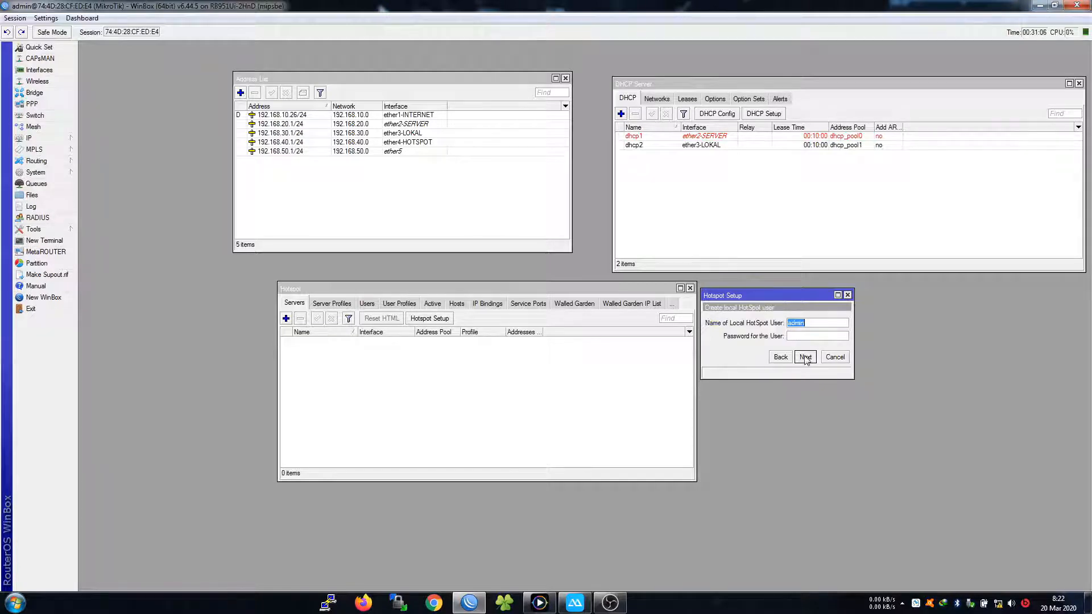
# Enter the local hotspot user name and password and complete the wizard
pyautogui.click(805, 336)
pyautogui.moveTo(793, 297); pyautogui.dragTo(808, 283)
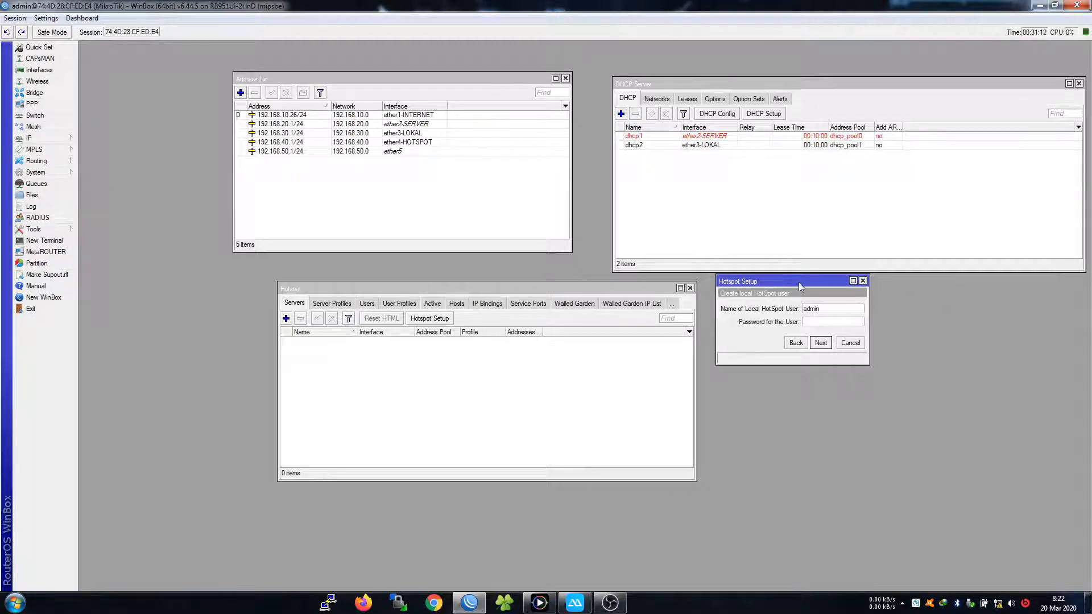
pyautogui.moveTo(799, 282); pyautogui.dragTo(806, 301)
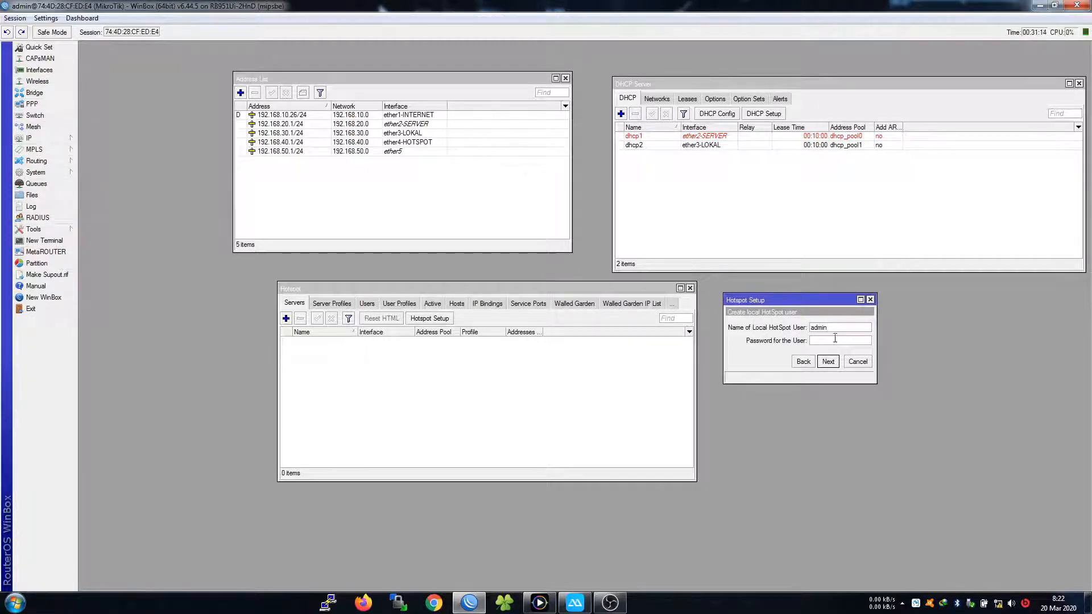
pyautogui.hotkey('shift', 'Tab')
pyautogui.write('te')
pyautogui.click(828, 362)
pyautogui.click(583, 318)
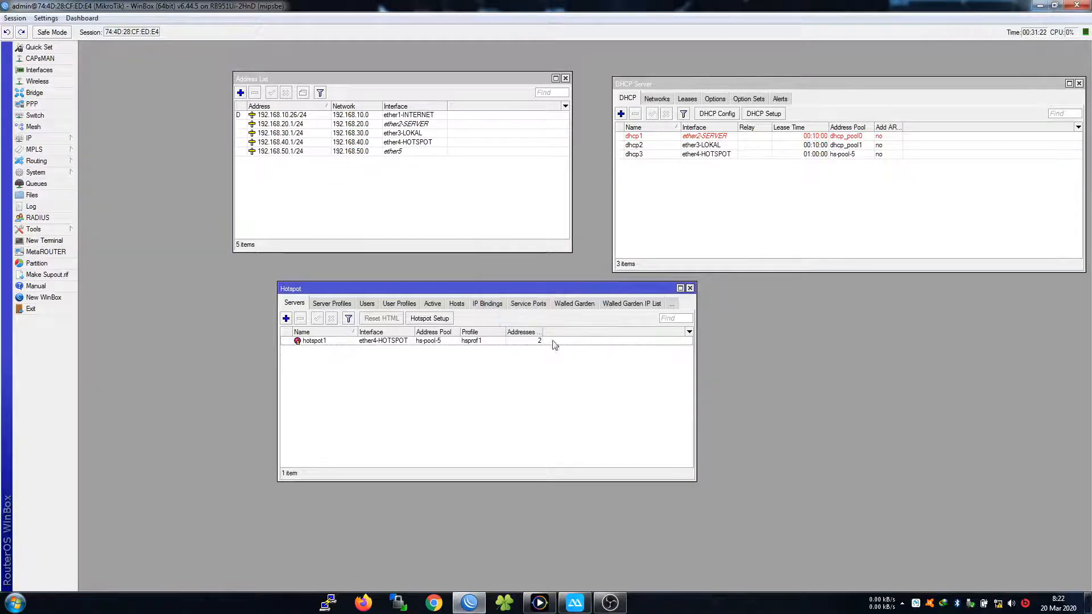
# Move the Hotspot window left and widen its Addresses Per MAC column to show hotspot1's full row
pyautogui.moveTo(394, 290); pyautogui.dragTo(356, 294)
pyautogui.click(280, 344)
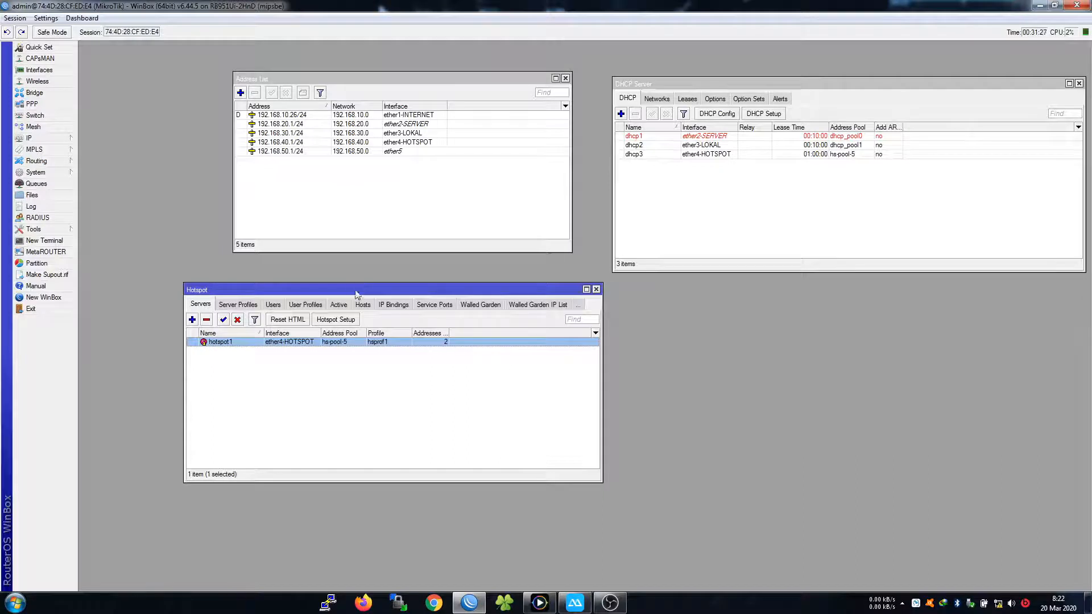
pyautogui.click(383, 370)
pyautogui.moveTo(447, 333); pyautogui.dragTo(475, 333)
# Check the new dhcp3 entry in the DHCP server list and settle the Hotspot window into place
pyautogui.click(703, 163)
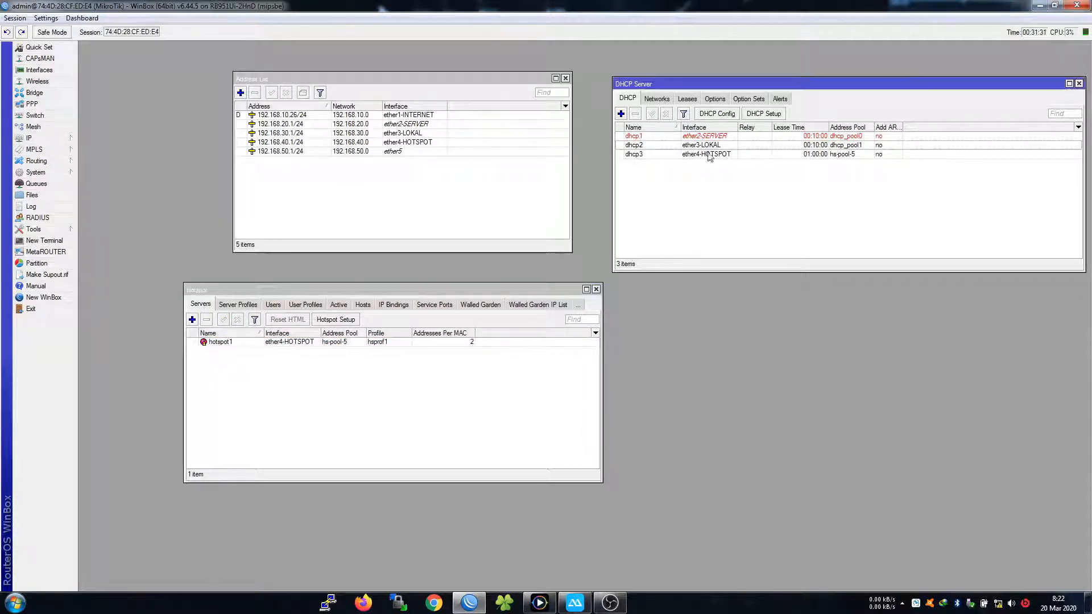
pyautogui.click(703, 154)
pyautogui.click(692, 212)
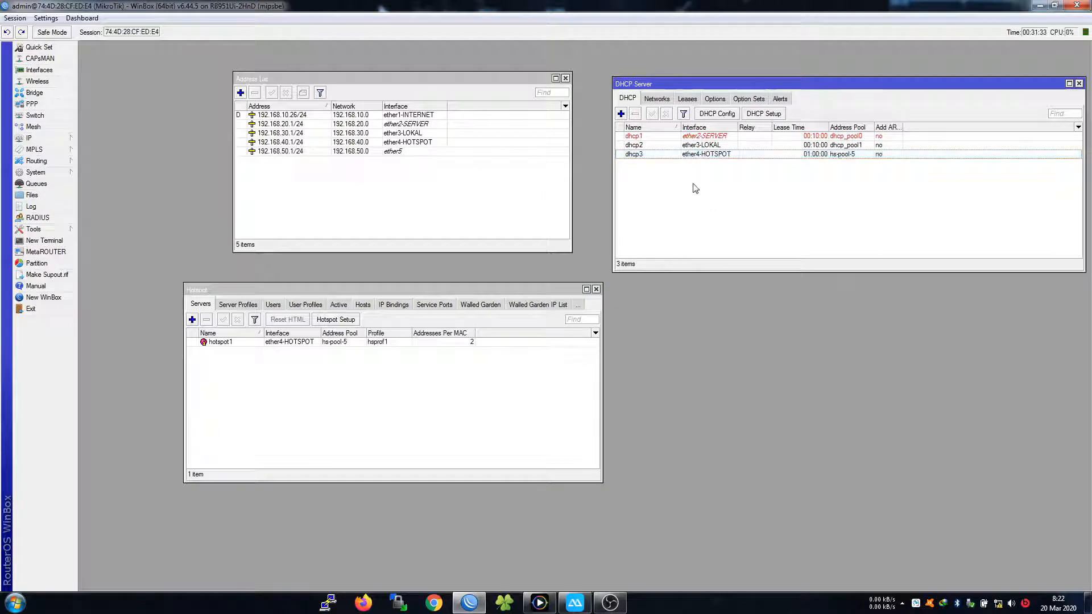
pyautogui.moveTo(440, 294)
pyautogui.mouseDown()
pyautogui.moveTo(417, 287)
pyautogui.moveTo(425, 292)
pyautogui.mouseUp()
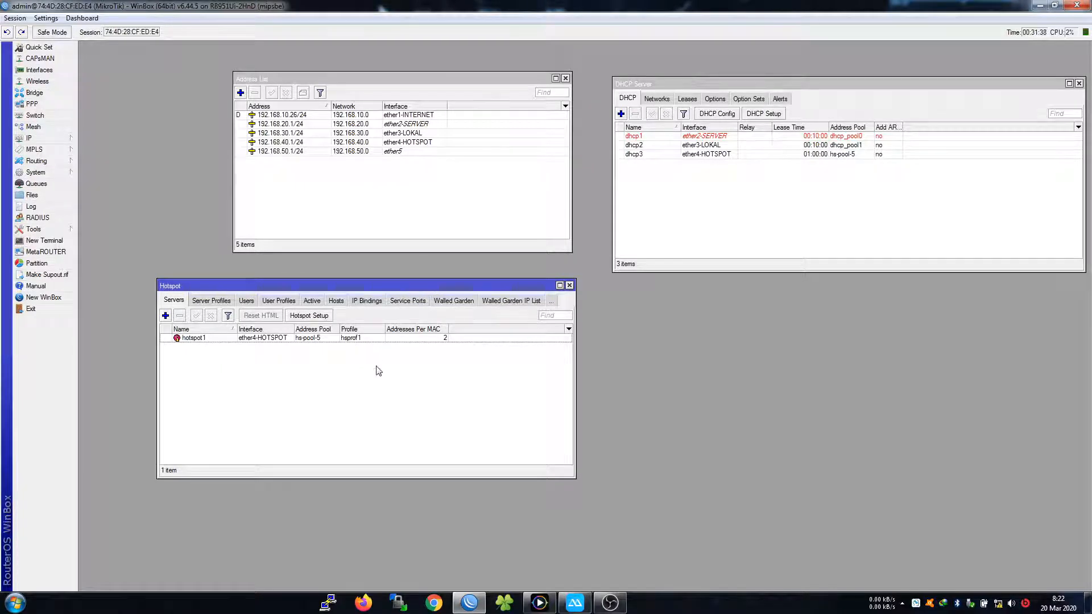
pyautogui.moveTo(499, 288); pyautogui.dragTo(524, 278)
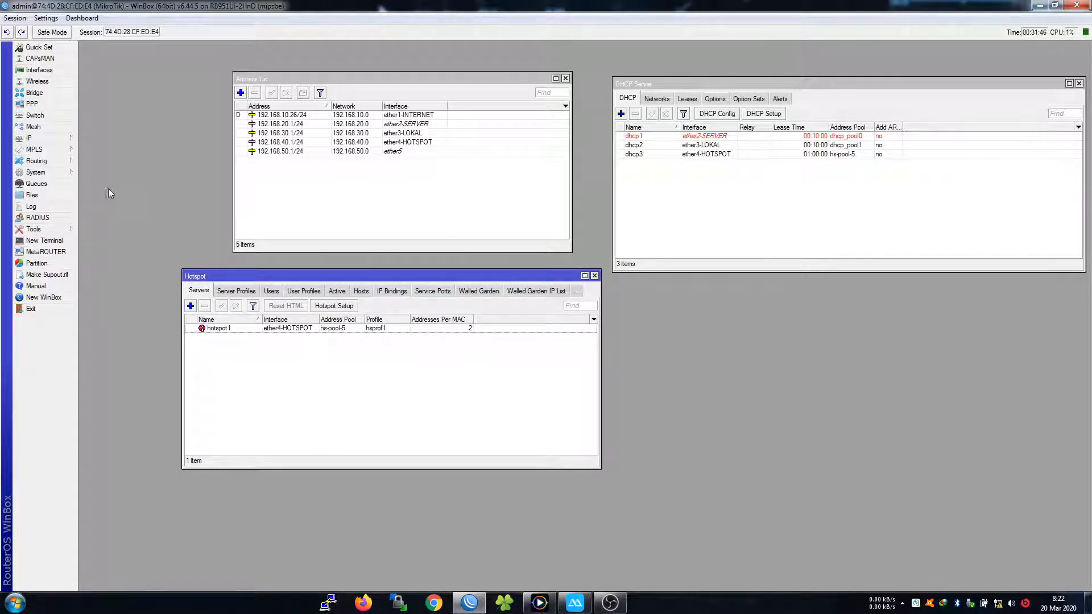
pyautogui.click(57, 173)
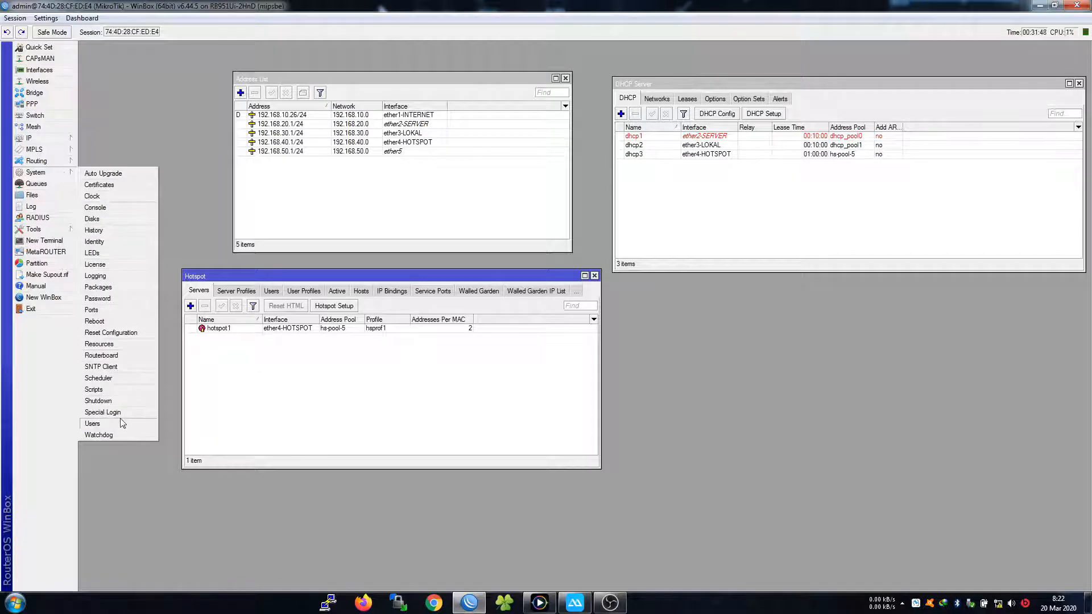
# Add a second router login user in the full group, alongside admin, in System > Users
pyautogui.click(96, 424)
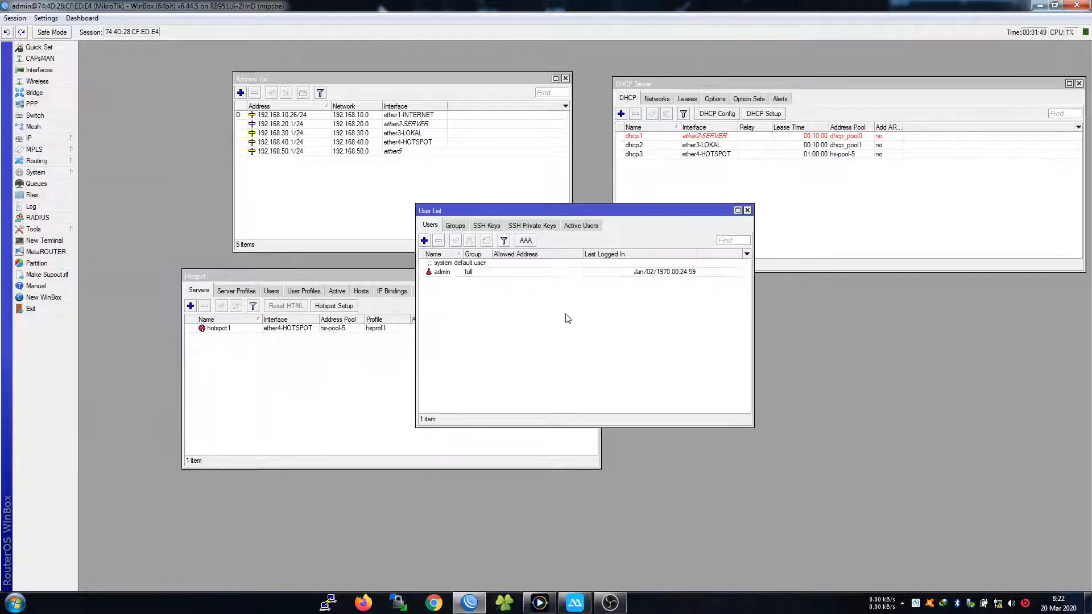
pyautogui.click(424, 240)
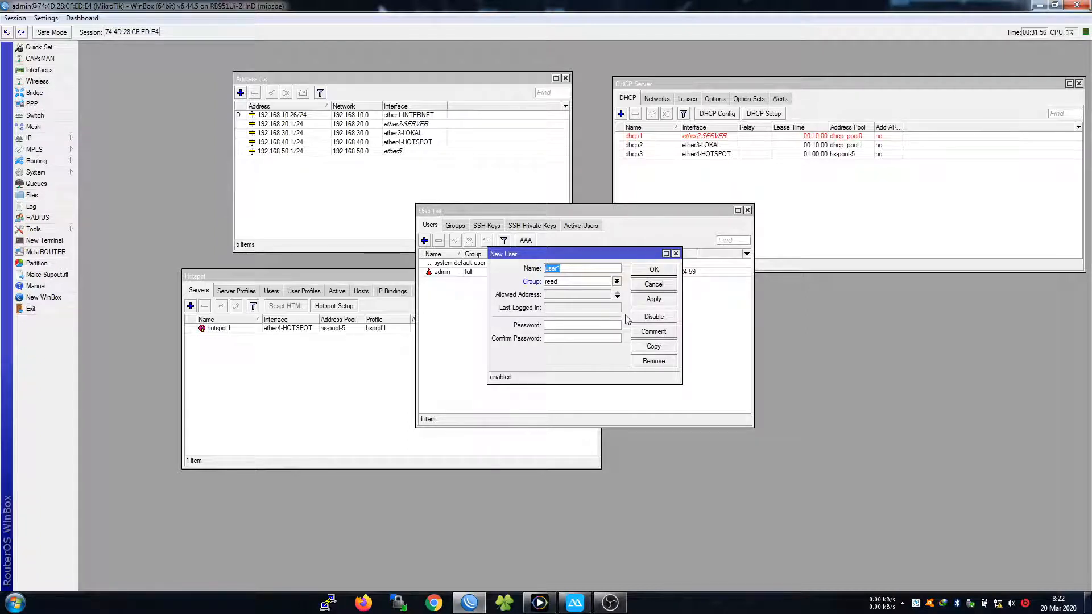
pyautogui.write('duke')
pyautogui.click(569, 325)
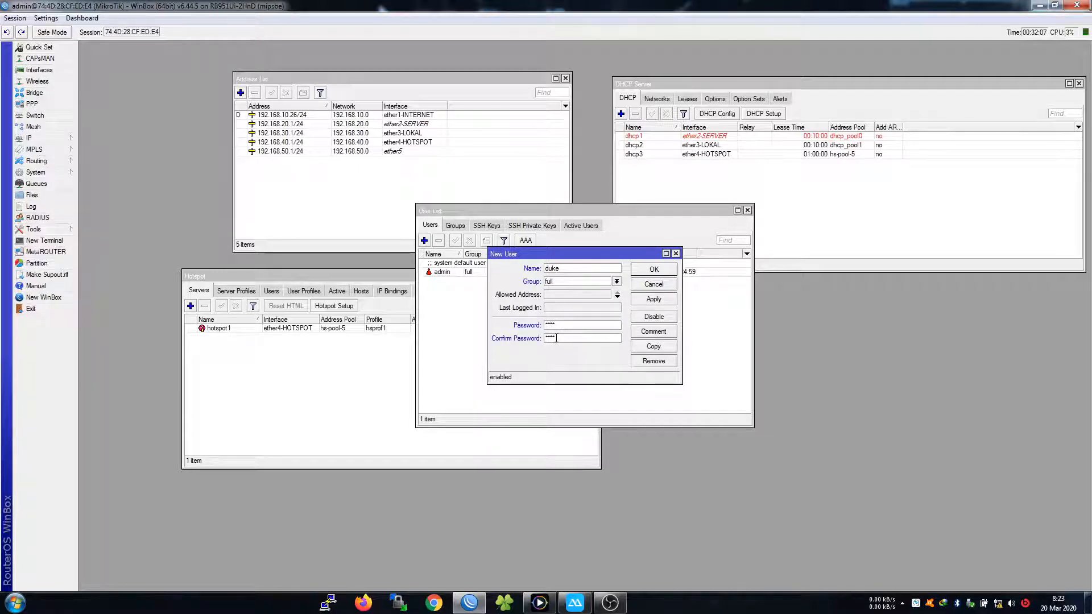
pyautogui.click(644, 269)
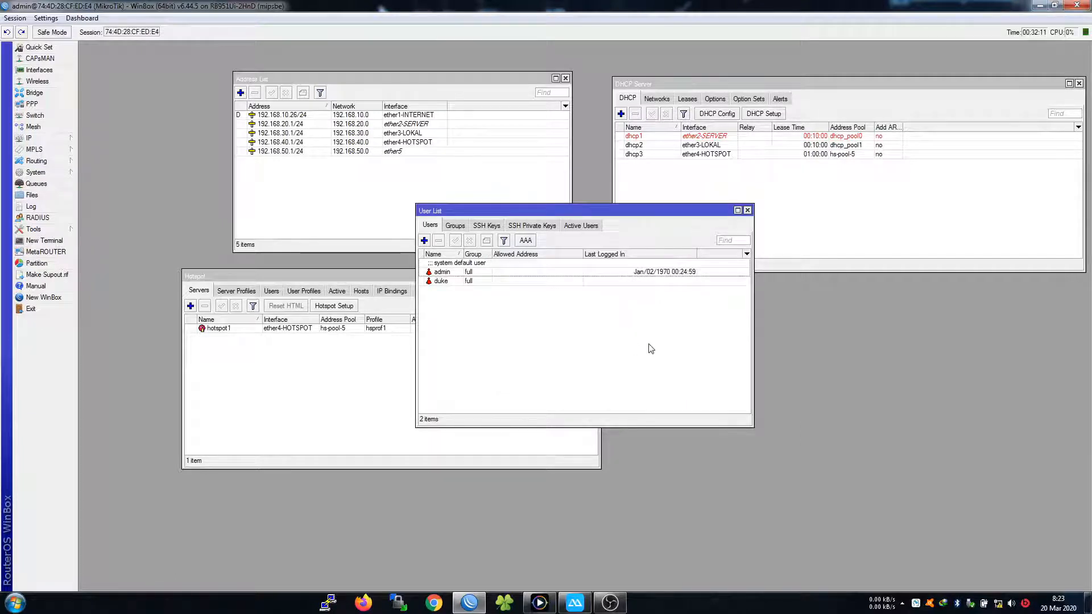
pyautogui.click(465, 273)
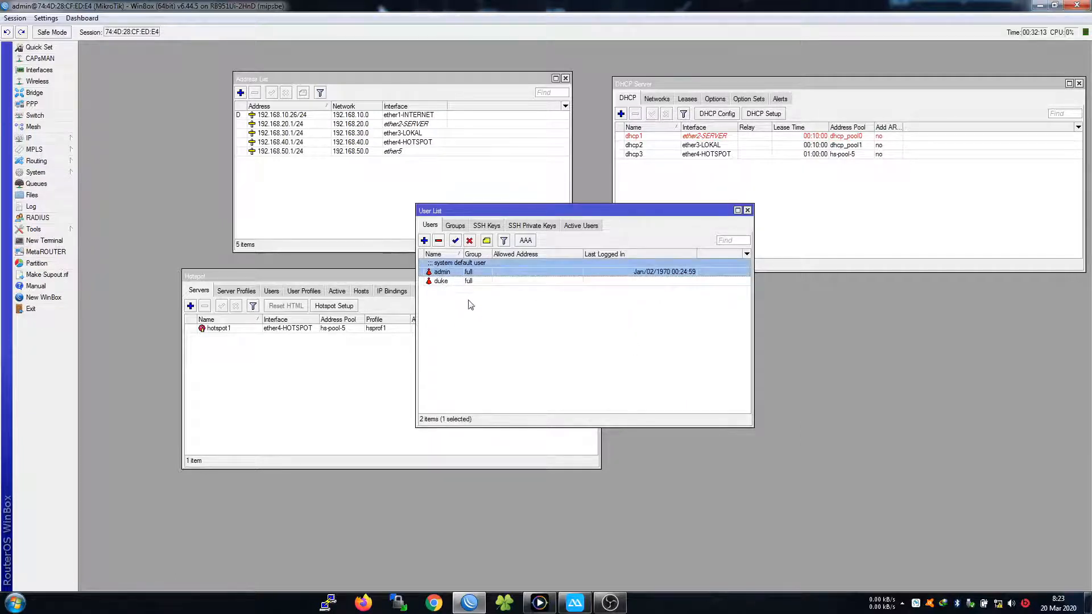
pyautogui.click(15, 18)
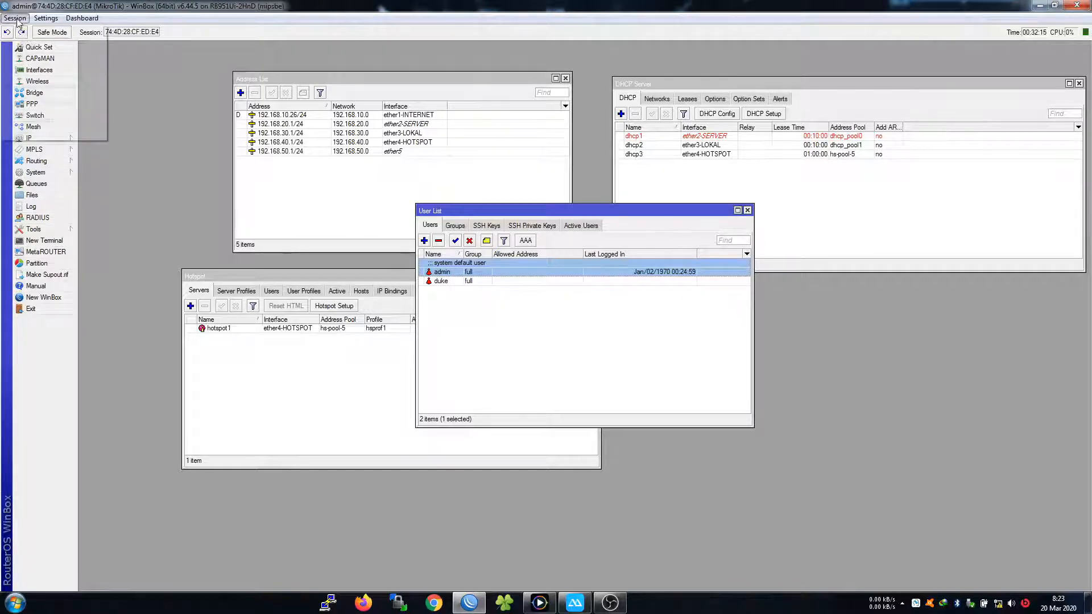
# Disconnect from the router and minimise PowerDVD to reveal the WinBox login window
pyautogui.click(36, 121)
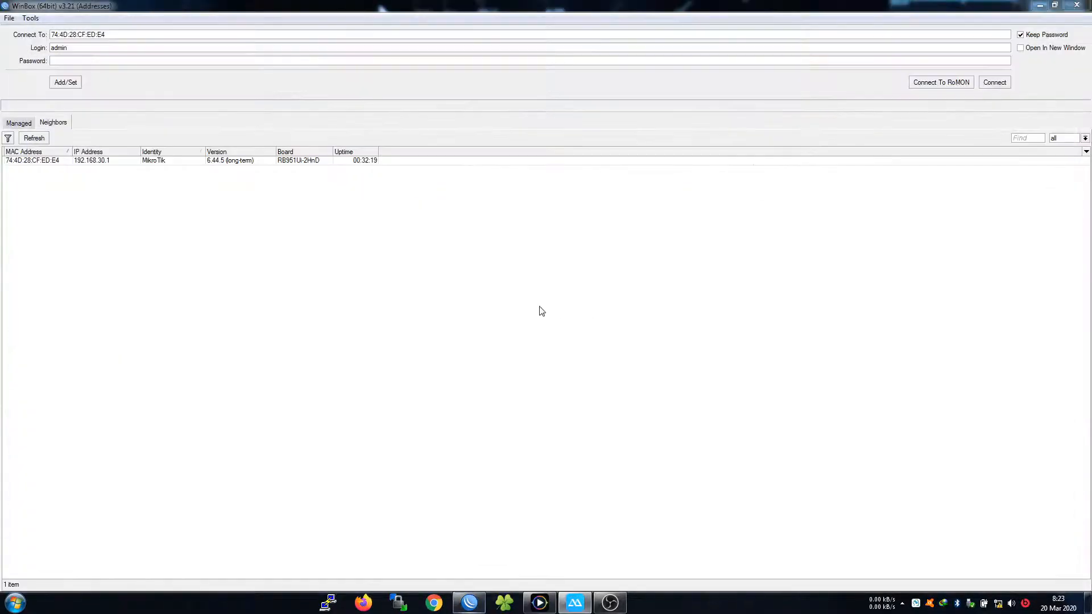
pyautogui.click(47, 163)
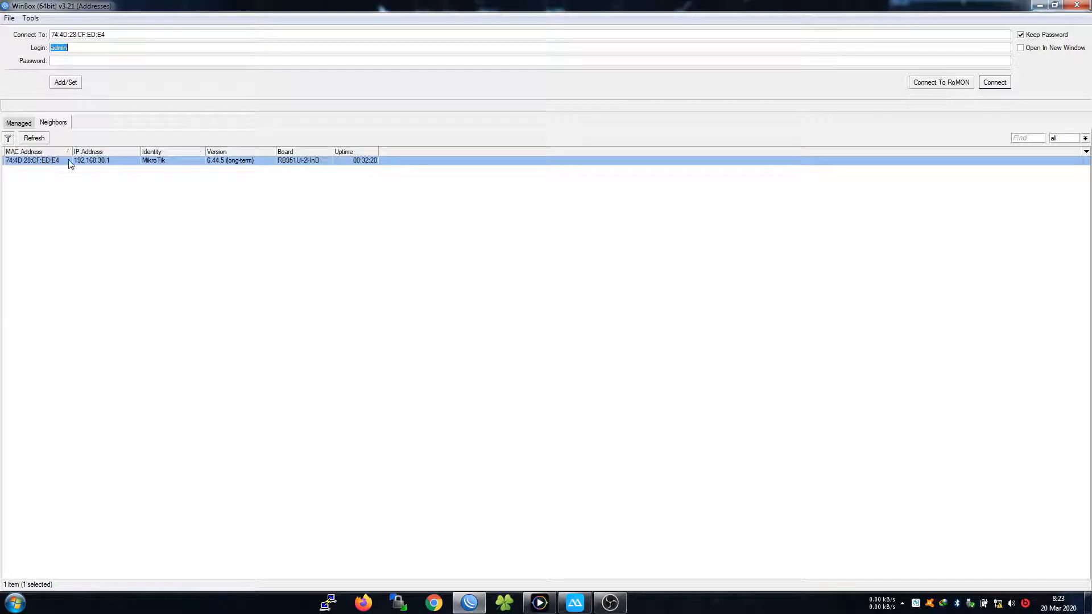
pyautogui.click(539, 603)
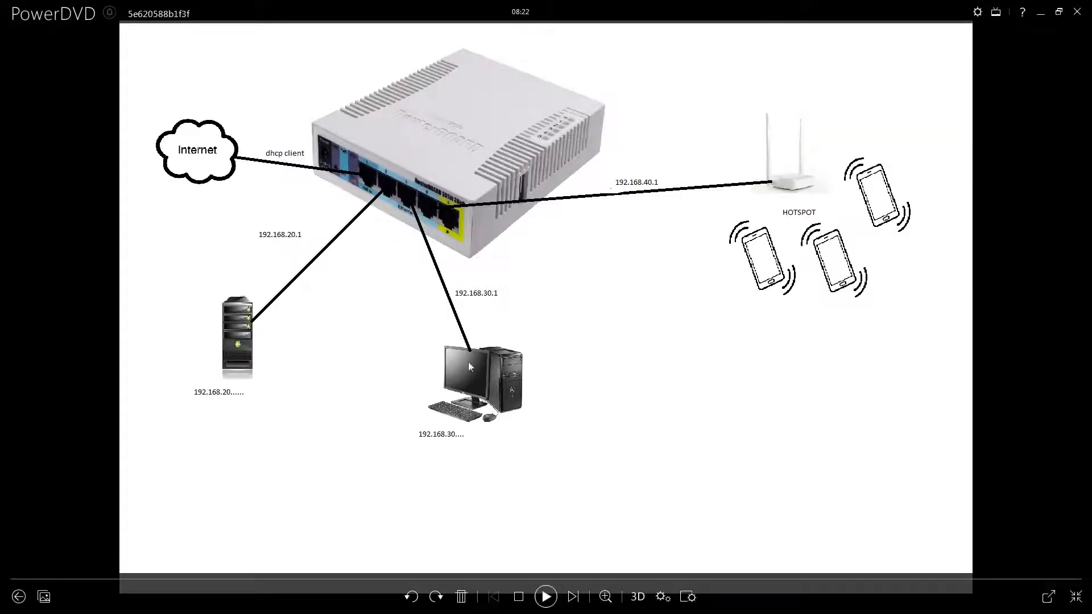
pyautogui.click(1040, 16)
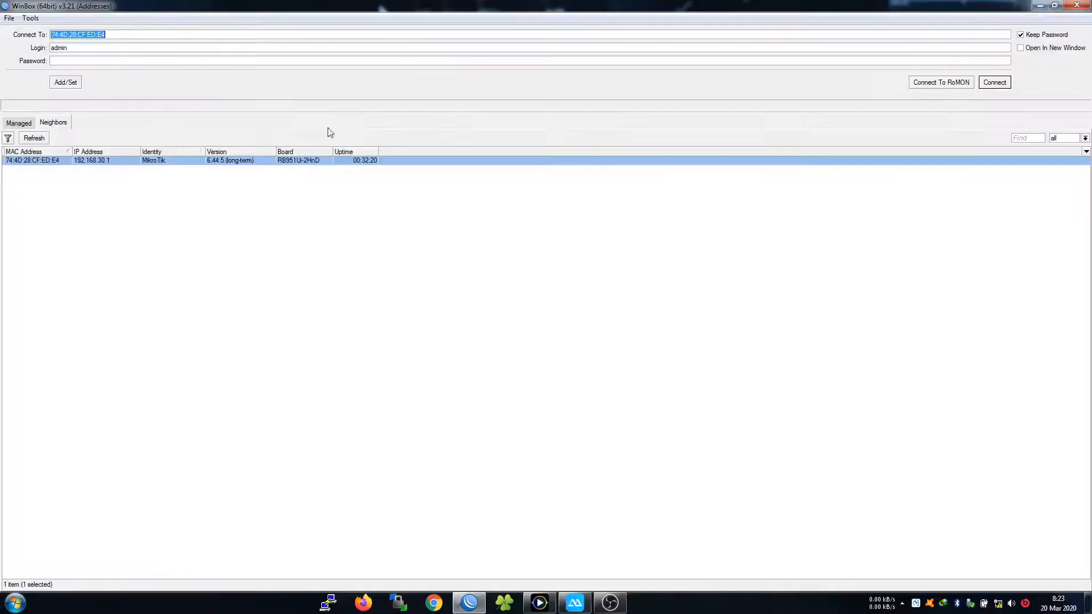
# Set the connection target to the router's MAC address instead of 192.168.30.1
pyautogui.click(53, 164)
pyautogui.click(100, 163)
pyautogui.click(33, 167)
pyautogui.click(84, 166)
pyautogui.click(54, 164)
pyautogui.click(103, 165)
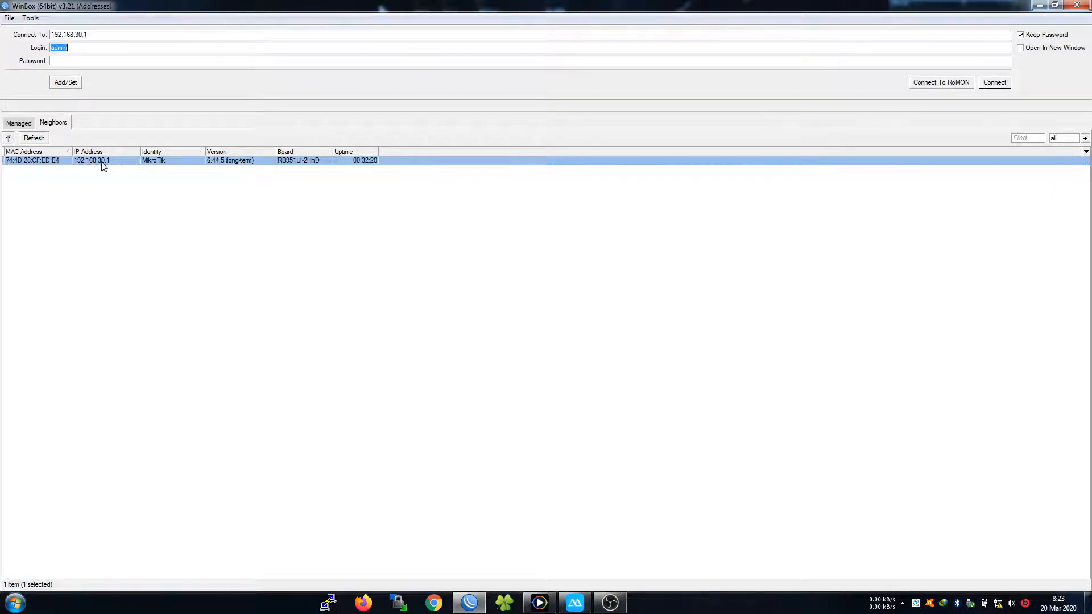
pyautogui.click(48, 163)
# Replace the login name with the new user's name and connect to the router
pyautogui.moveTo(81, 47); pyautogui.dragTo(46, 49)
pyautogui.write('duke')
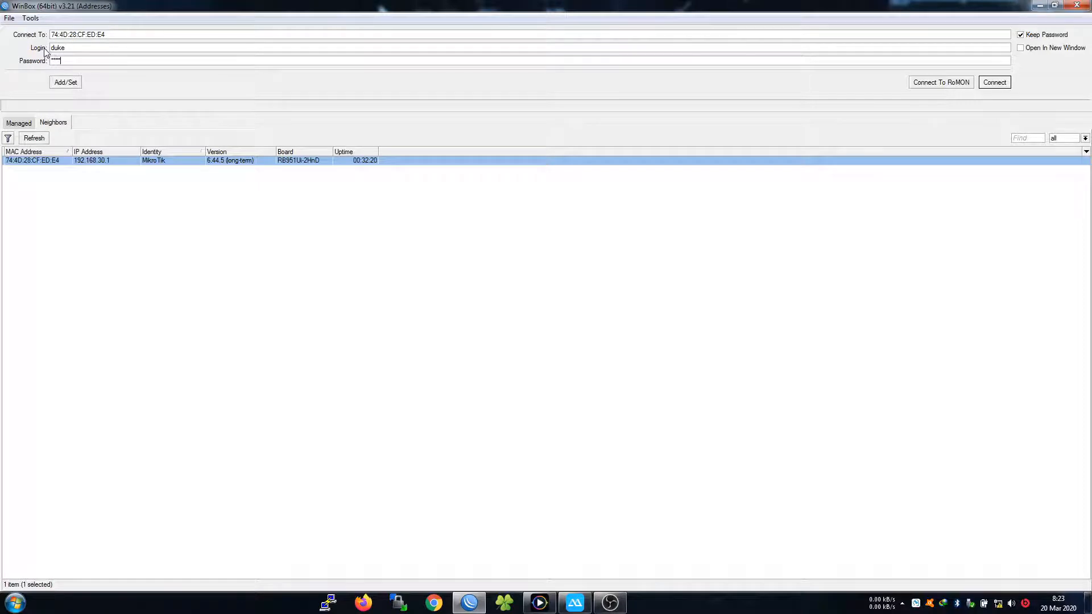
pyautogui.click(984, 85)
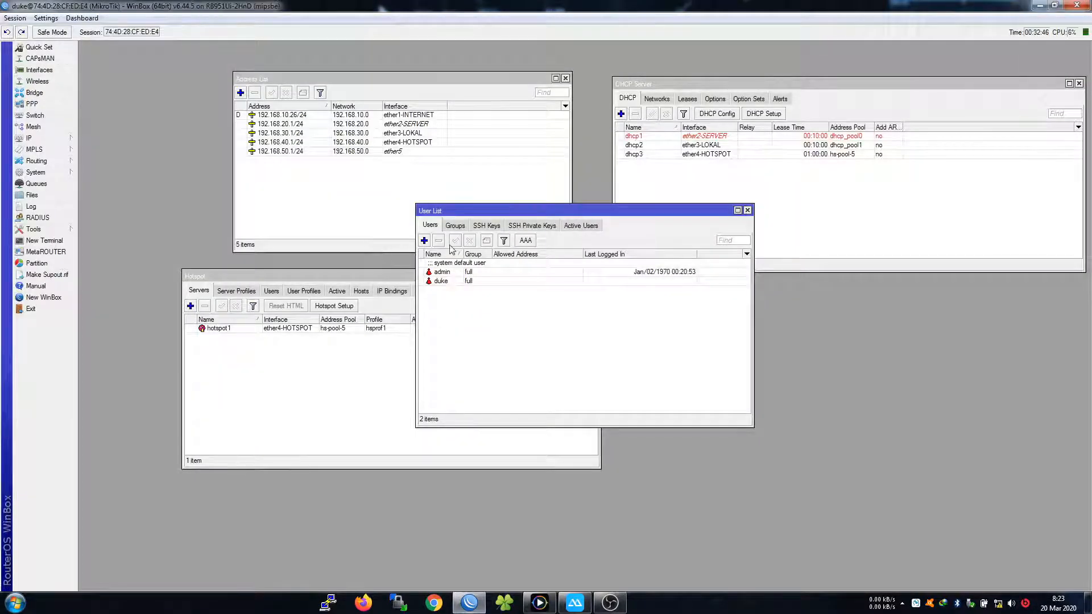
# Review the second user's settings, then delete the default admin user from the User List
pyautogui.click(457, 272)
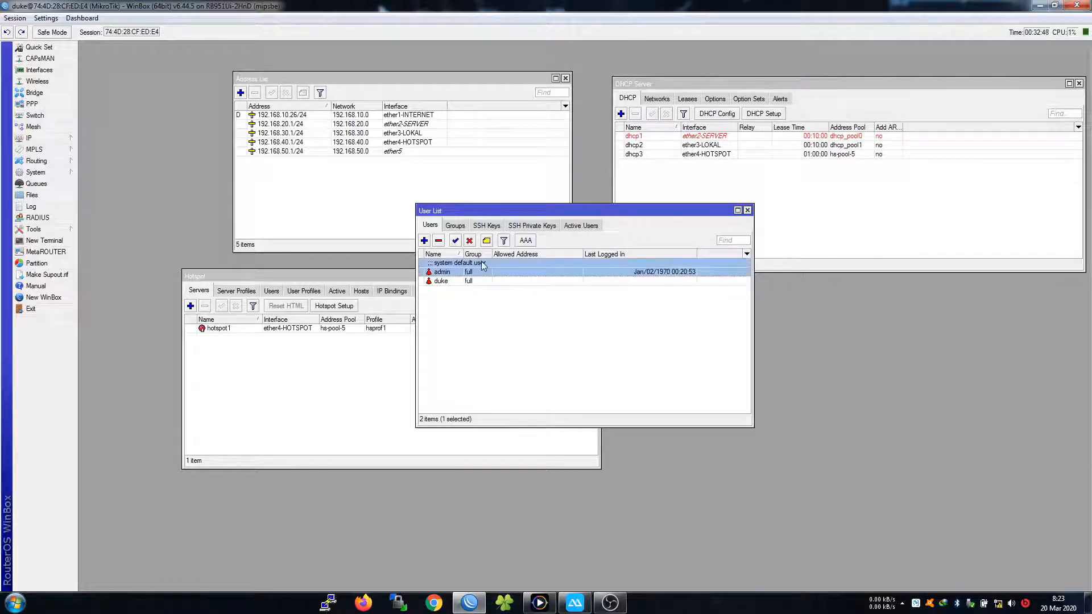
pyautogui.click(472, 283)
pyautogui.rightClick(472, 282)
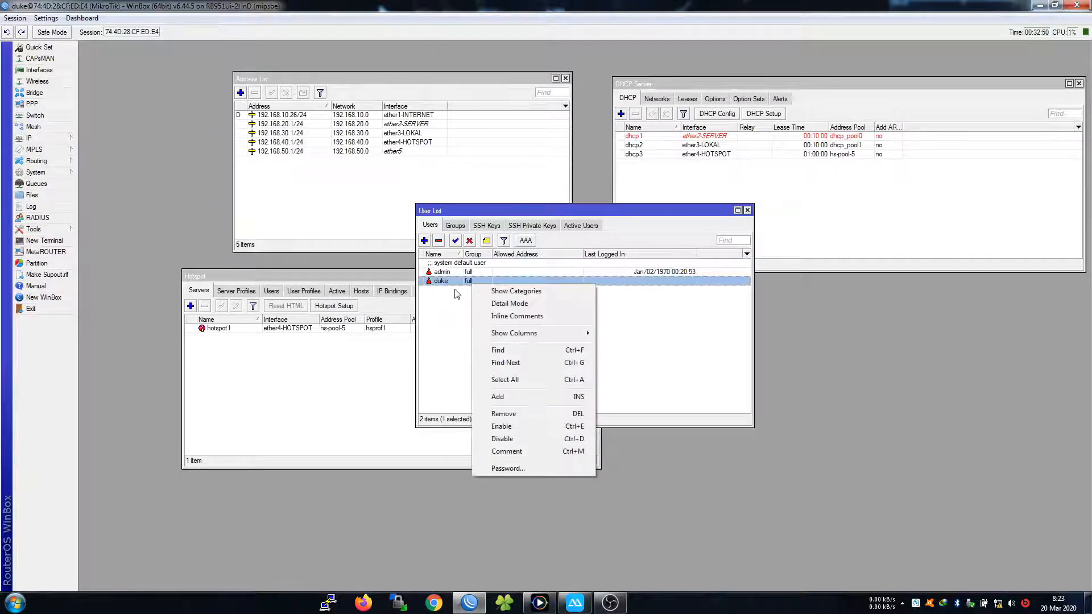
pyautogui.doubleClick(462, 282)
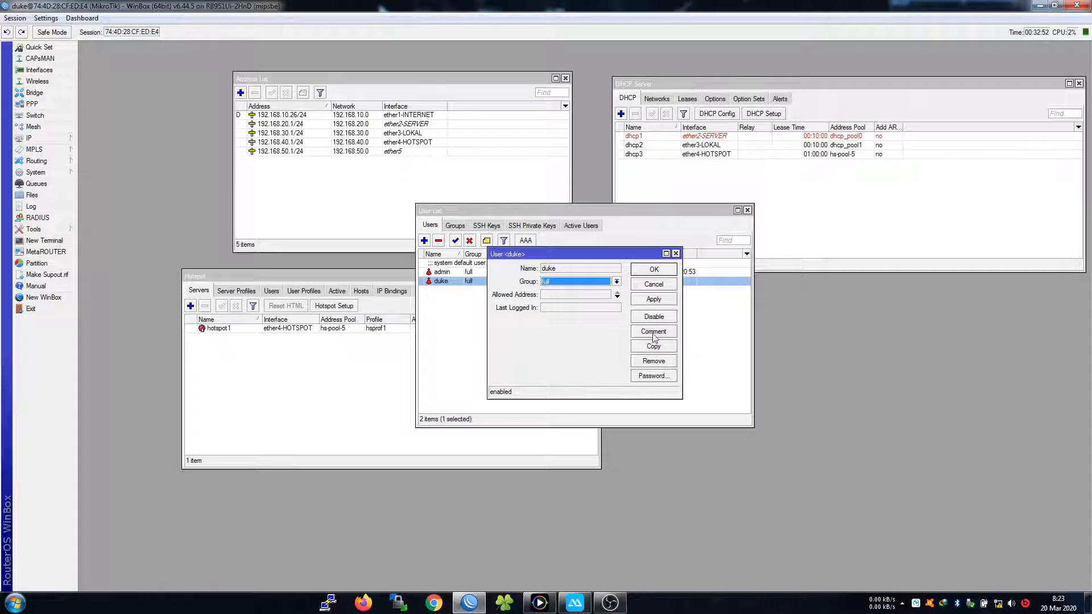
pyautogui.click(657, 283)
pyautogui.click(479, 272)
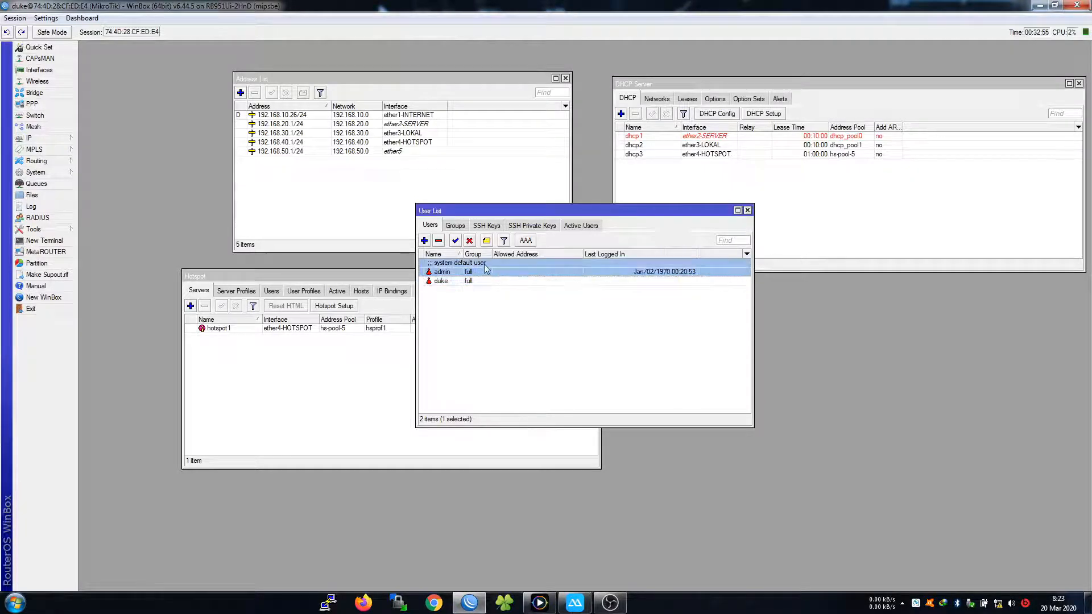
pyautogui.click(439, 240)
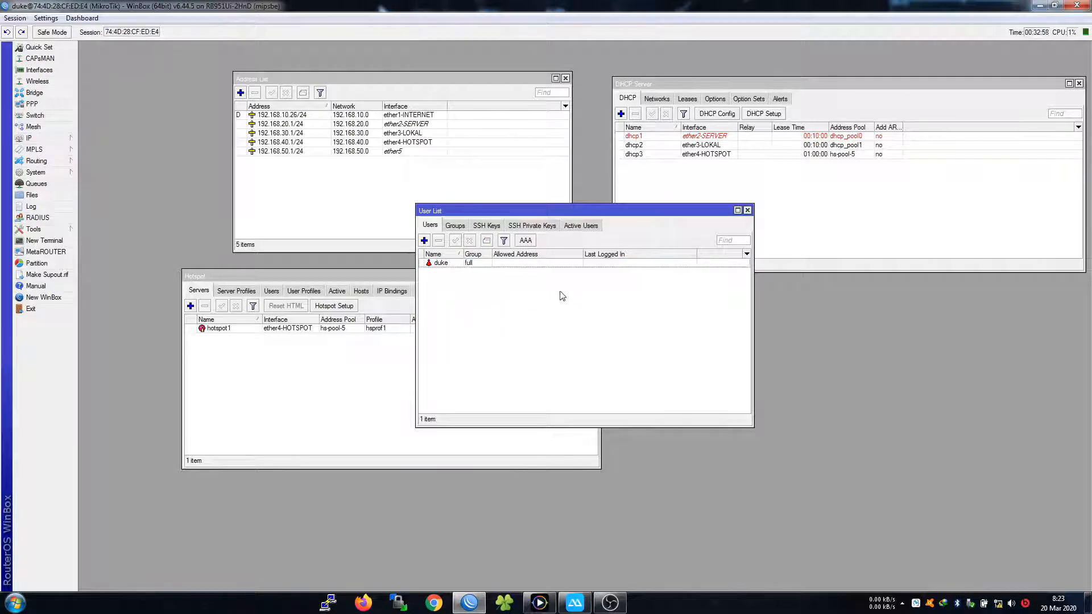
pyautogui.moveTo(511, 217); pyautogui.dragTo(748, 290)
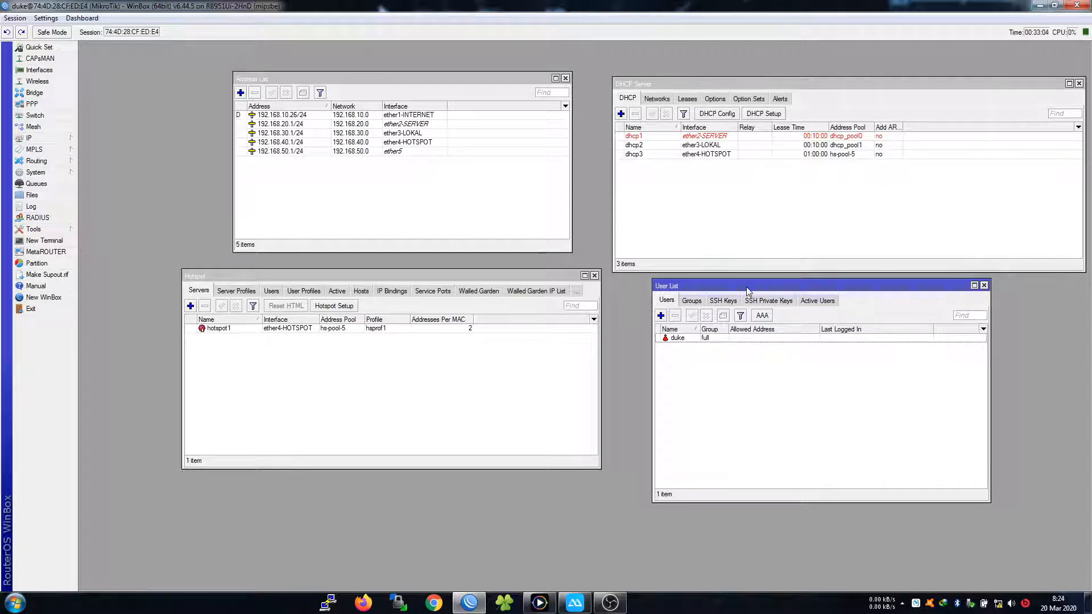
# Change hotspot1's Addresses Per MAC from 2 to 1 and save it
pyautogui.moveTo(748, 290); pyautogui.dragTo(711, 293)
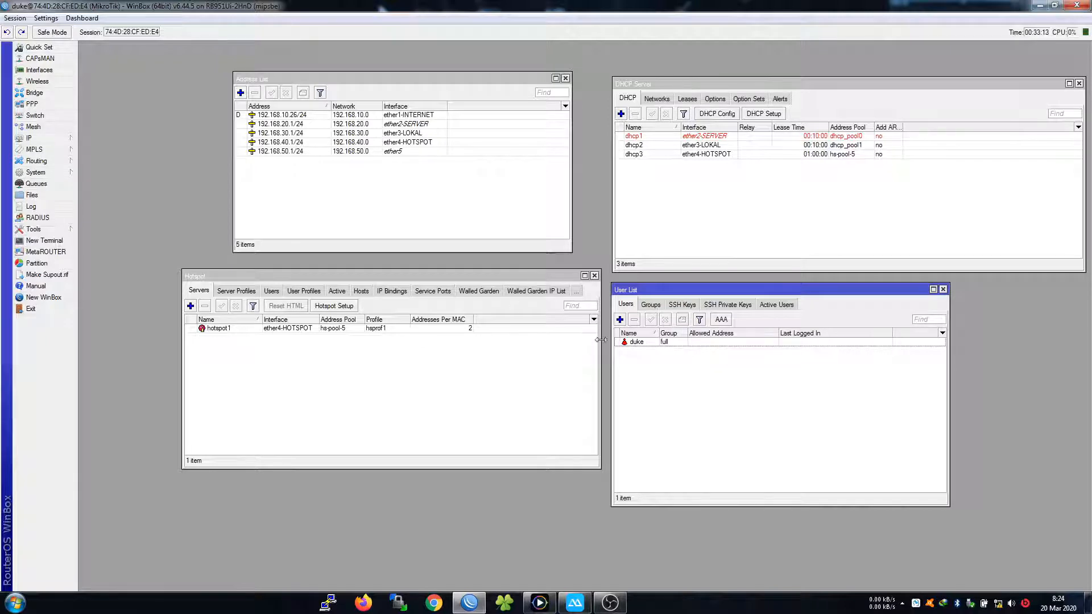
pyautogui.click(412, 389)
pyautogui.doubleClick(410, 329)
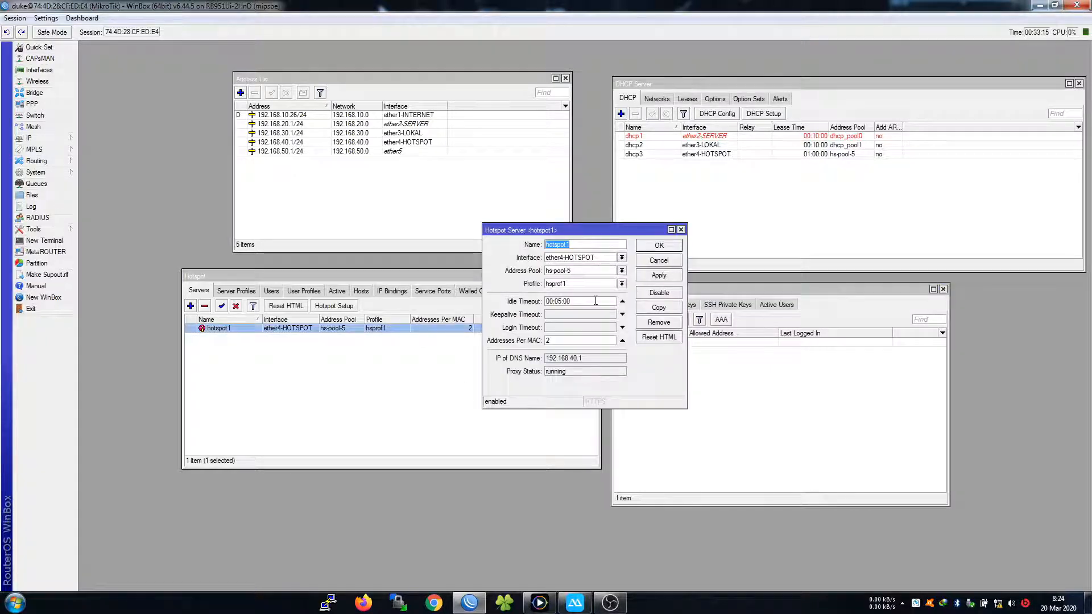
pyautogui.doubleClick(553, 340)
pyautogui.write('1')
pyautogui.click(648, 248)
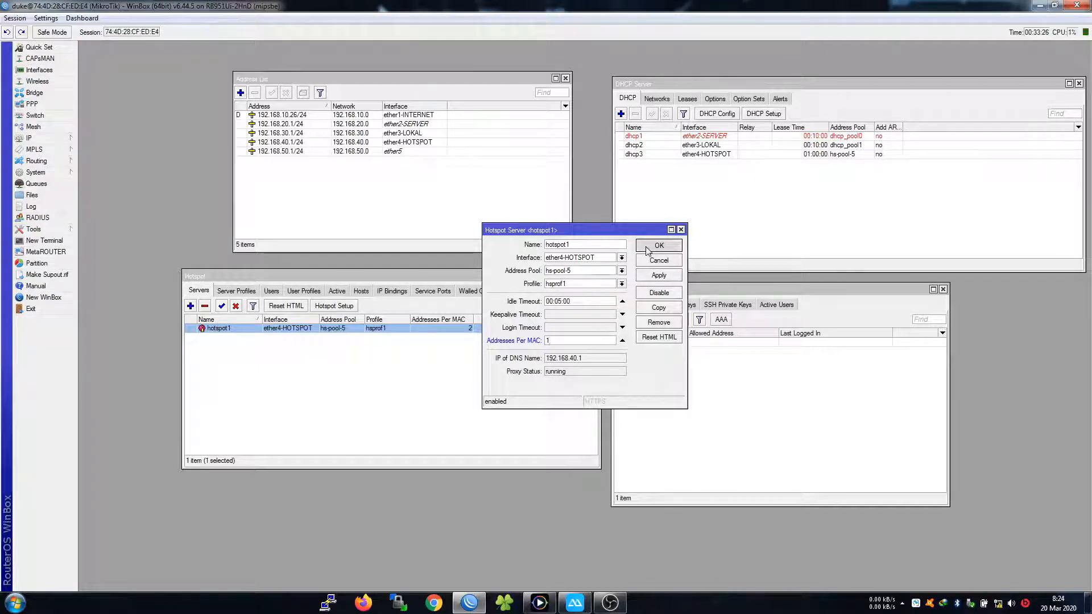
pyautogui.click(393, 347)
# Review the DHCP networks and the dhcp2 and dhcp3 servers in the DHCP Server list
pyautogui.click(736, 212)
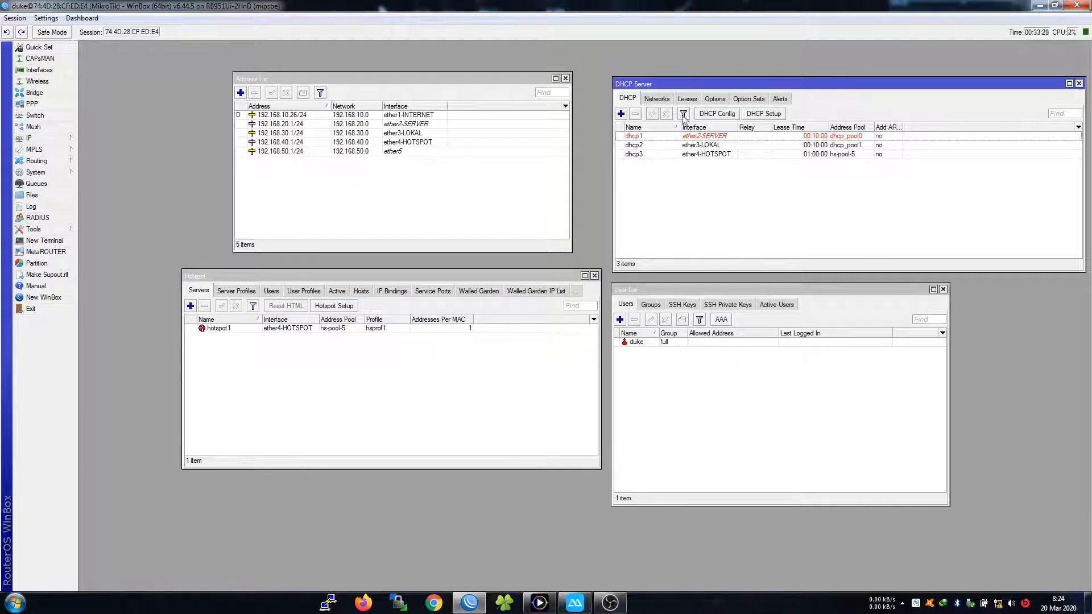
pyautogui.click(657, 98)
pyautogui.click(628, 99)
pyautogui.click(657, 147)
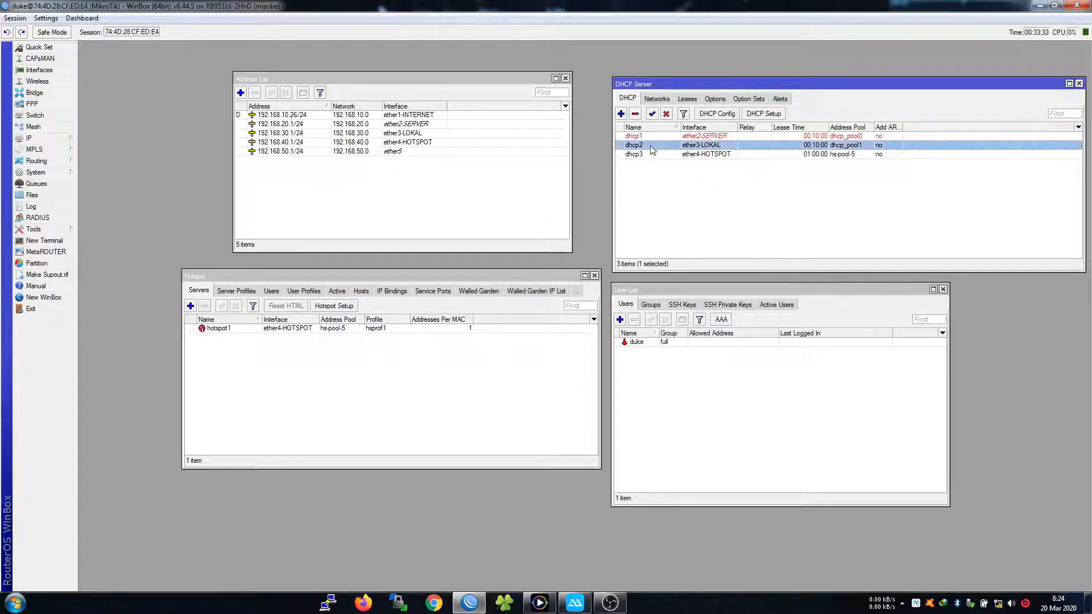
pyautogui.click(647, 156)
# Rename the dhcp1 server to dhcp1-ether2
pyautogui.click(664, 145)
pyautogui.doubleClick(658, 136)
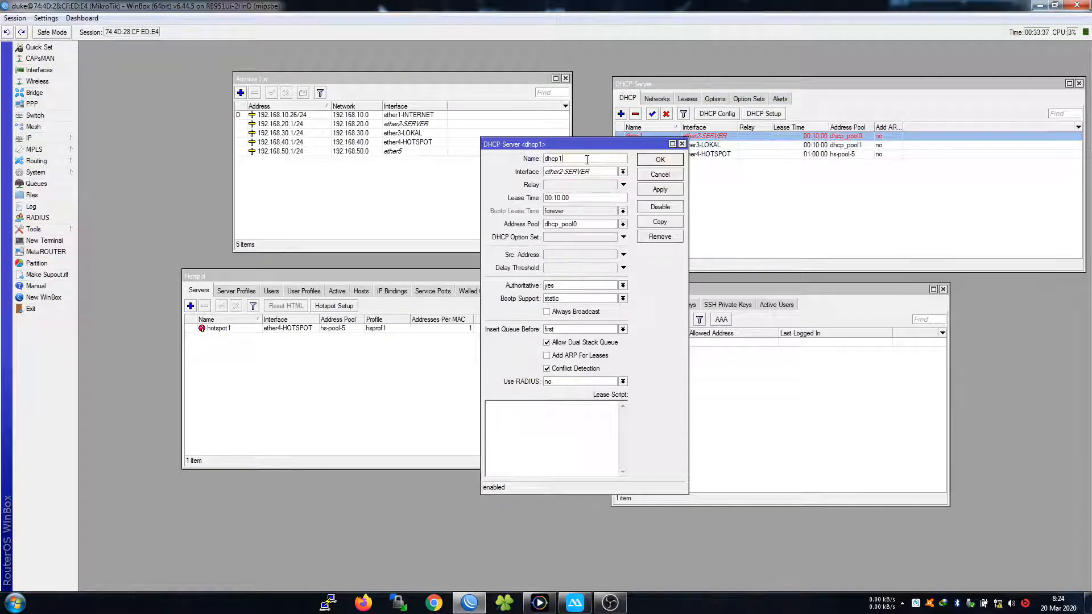
pyautogui.write('-ether3')
pyautogui.moveTo(589, 158); pyautogui.dragTo(537, 159)
pyautogui.hotkey('ctrl', 'c')
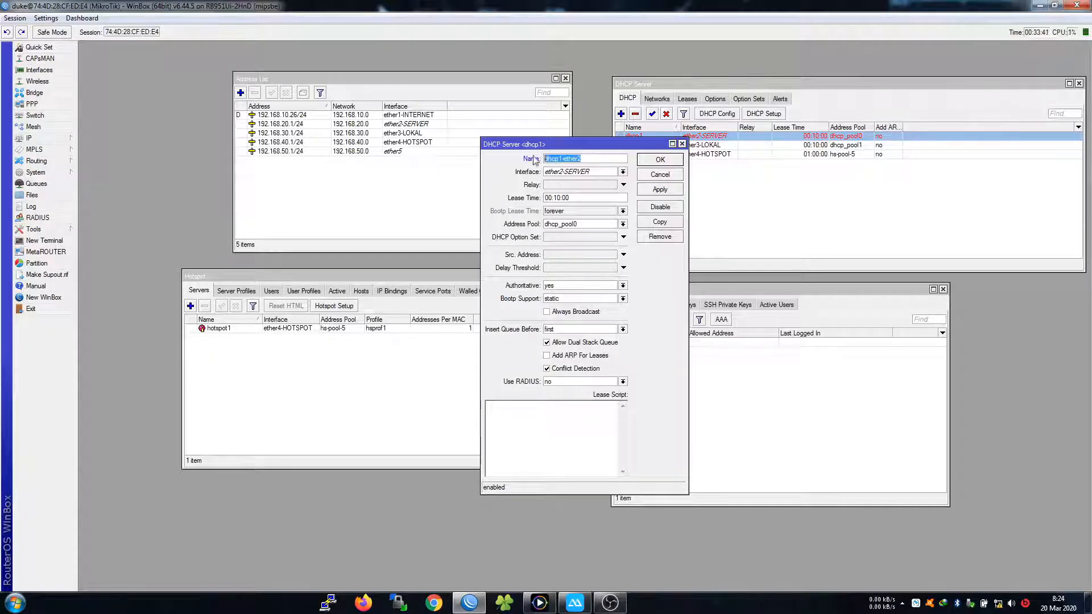
pyautogui.click(659, 159)
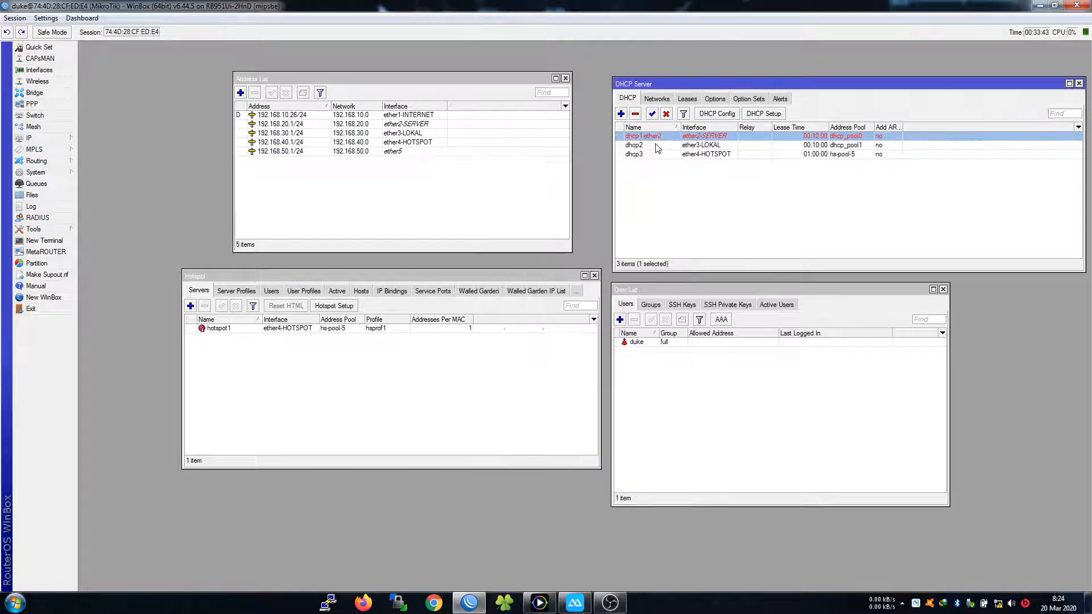
# Rename the dhcp2 server to dhcp3-ether3 using the copied name
pyautogui.doubleClick(661, 145)
pyautogui.click(597, 158)
pyautogui.hotkey('ctrl', 'a')
pyautogui.hotkey('ctrl', 'v')
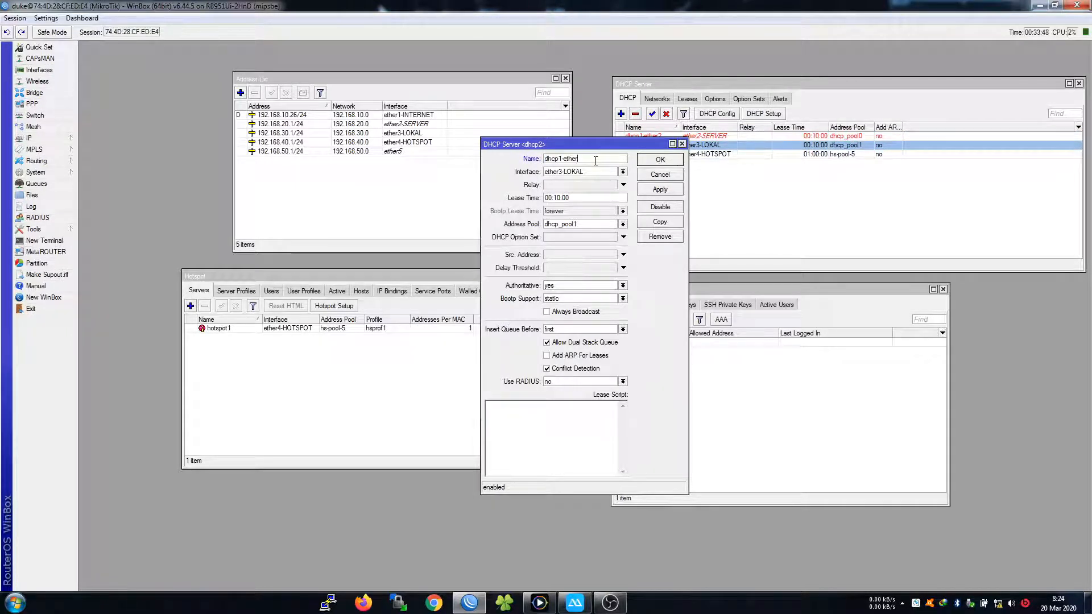
pyautogui.press('BackSpace')
pyautogui.write('3')
pyautogui.click(589, 155)
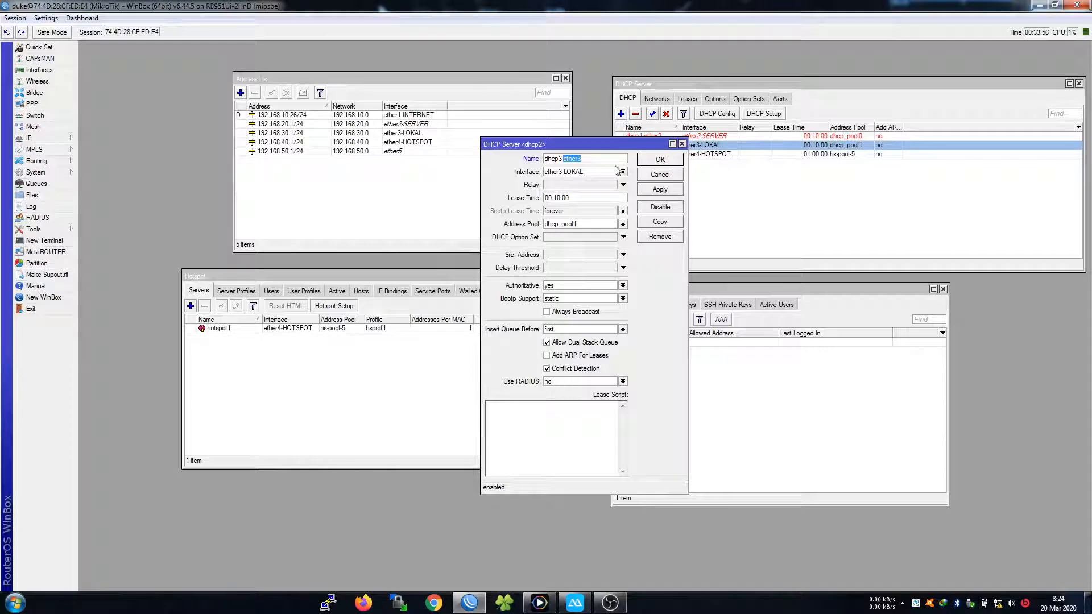
pyautogui.click(659, 160)
# Rename the dhcp3 server to dhcp4-ether4 after clearing a duplicate-name error
pyautogui.doubleClick(660, 156)
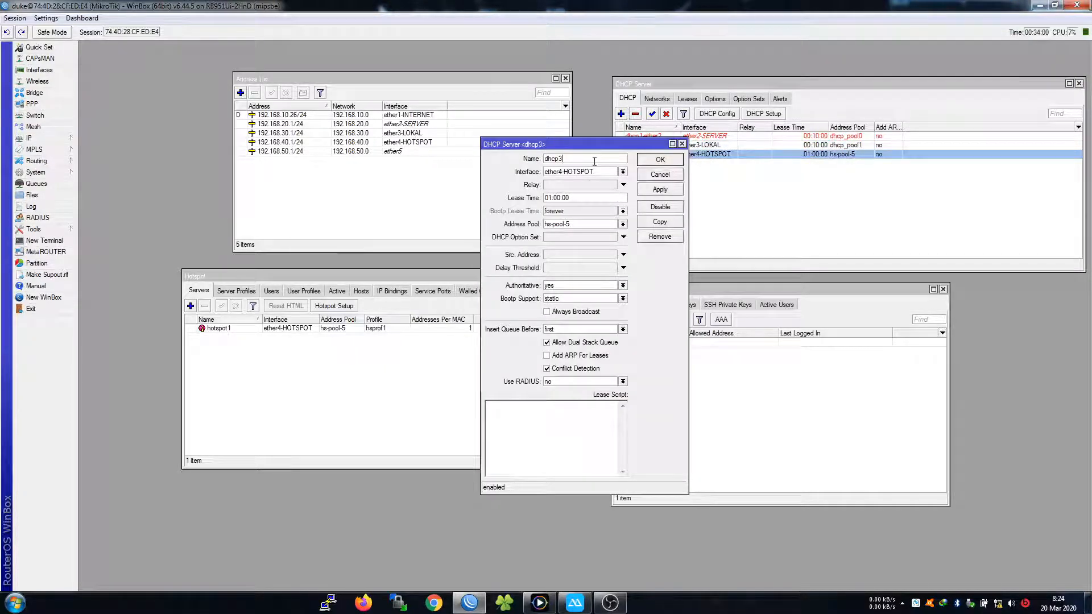
pyautogui.click(660, 160)
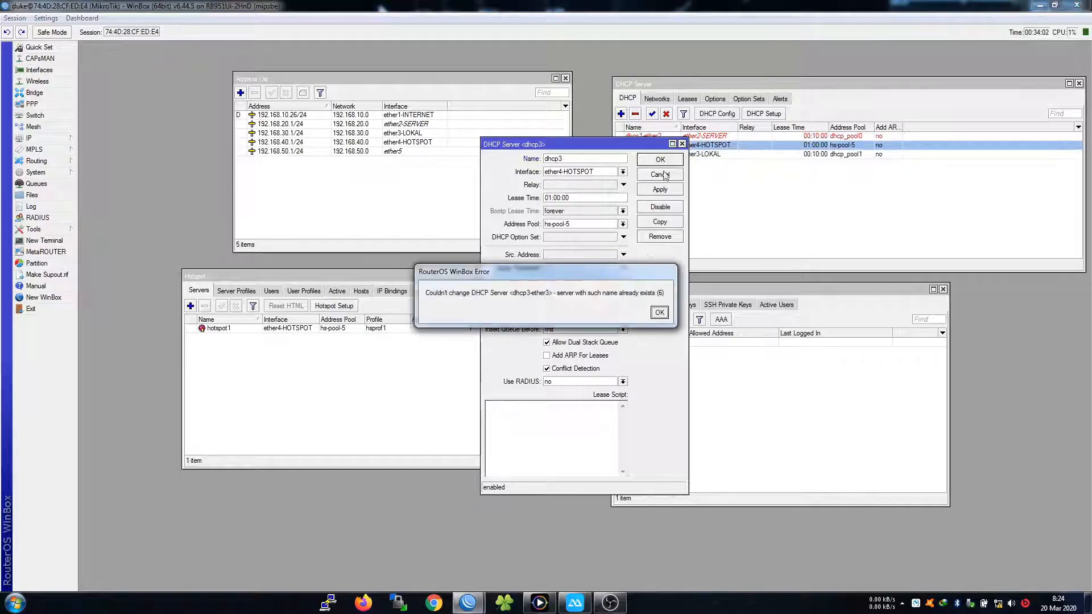
pyautogui.click(658, 312)
pyautogui.moveTo(657, 146); pyautogui.dragTo(610, 188)
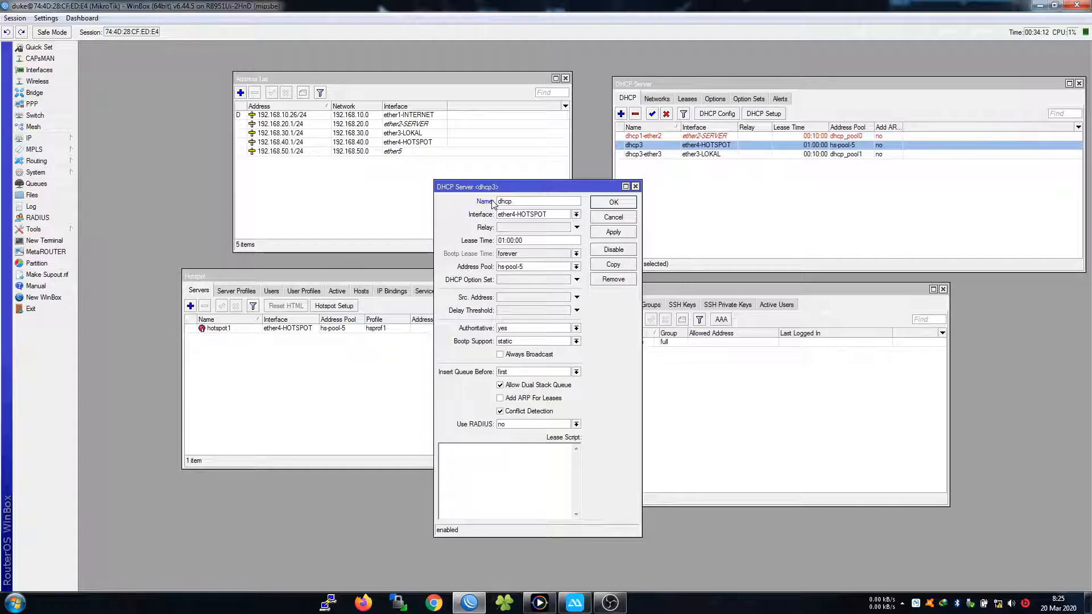
pyautogui.write('4-ether4')
pyautogui.click(612, 204)
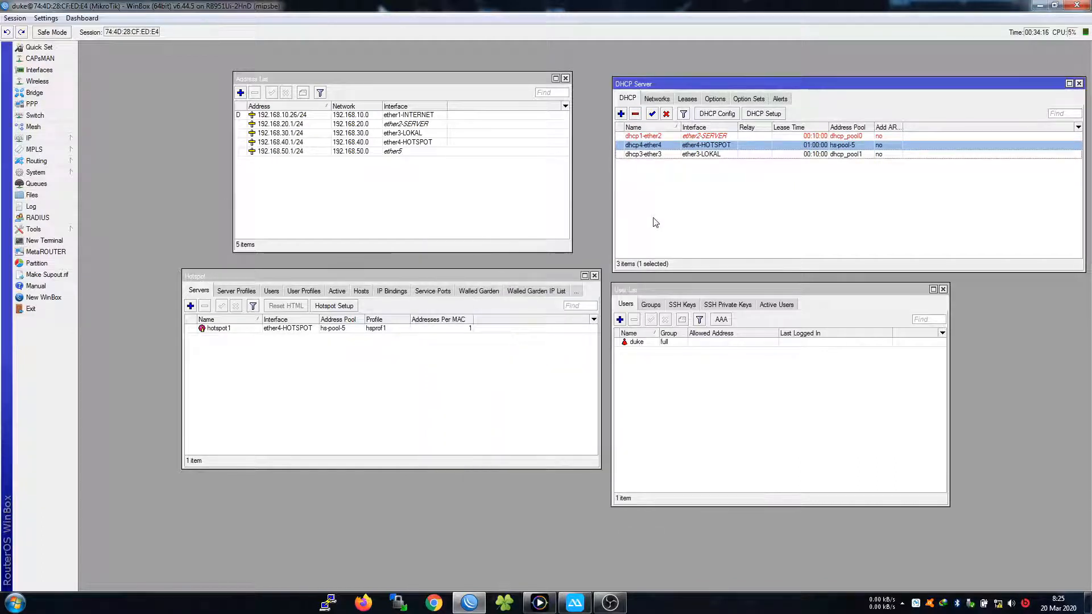
pyautogui.click(839, 195)
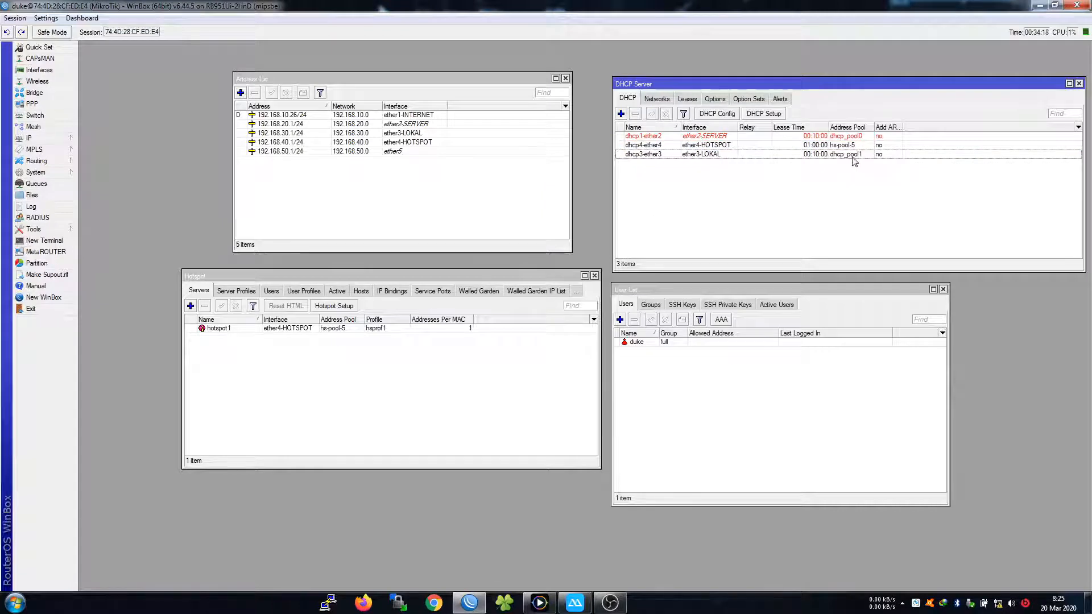
# Sort the DHCP servers by name and rename dhcp1-ether2 to dhcp2-ether2
pyautogui.click(668, 127)
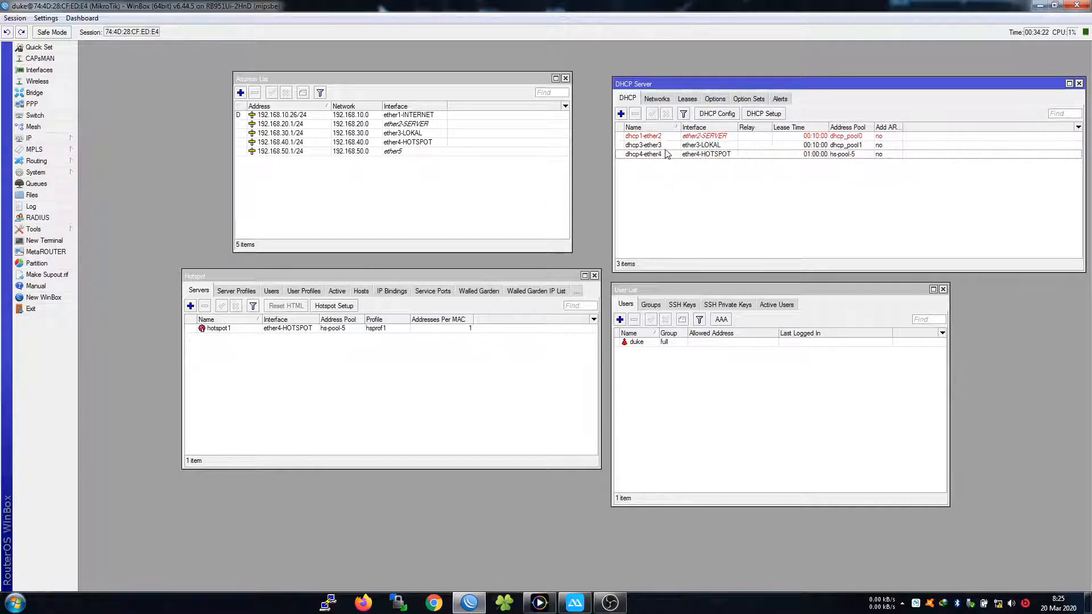
pyautogui.doubleClick(651, 137)
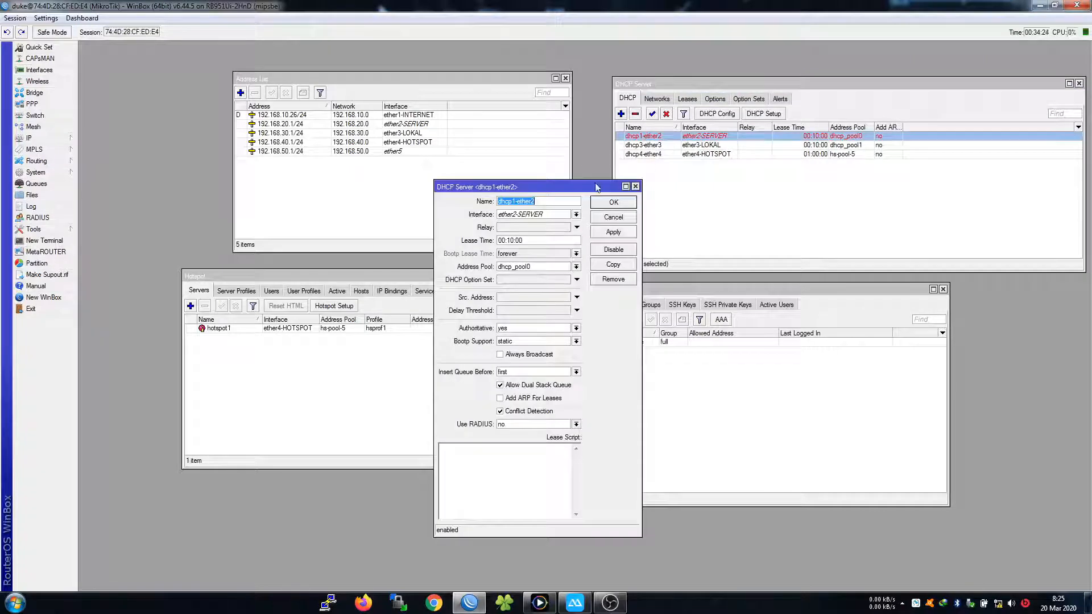
pyautogui.click(515, 200)
pyautogui.press('BackSpace')
pyautogui.write('2')
pyautogui.click(614, 202)
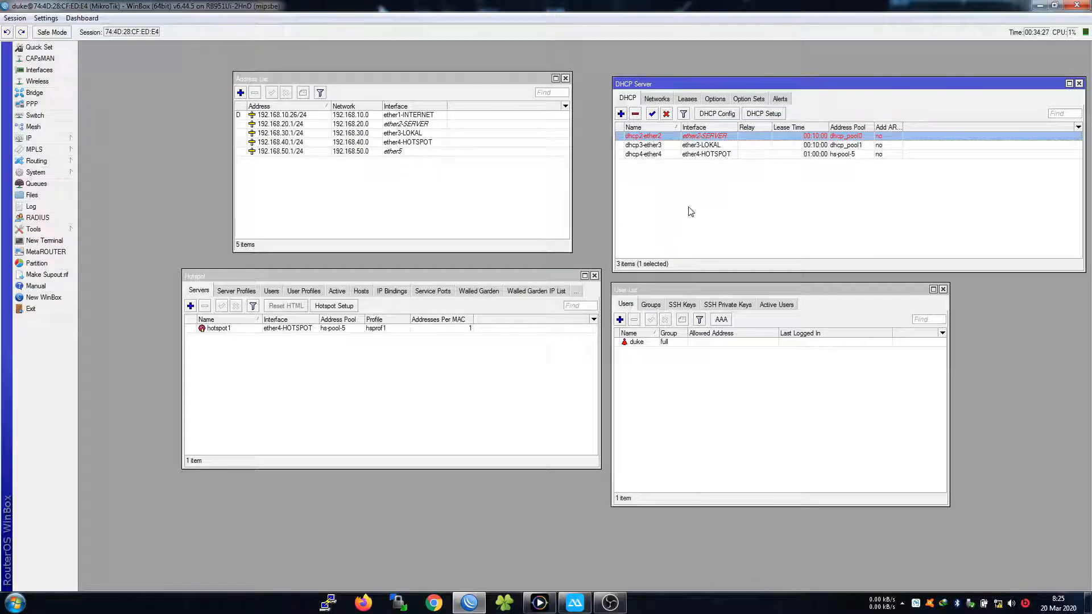
pyautogui.click(692, 212)
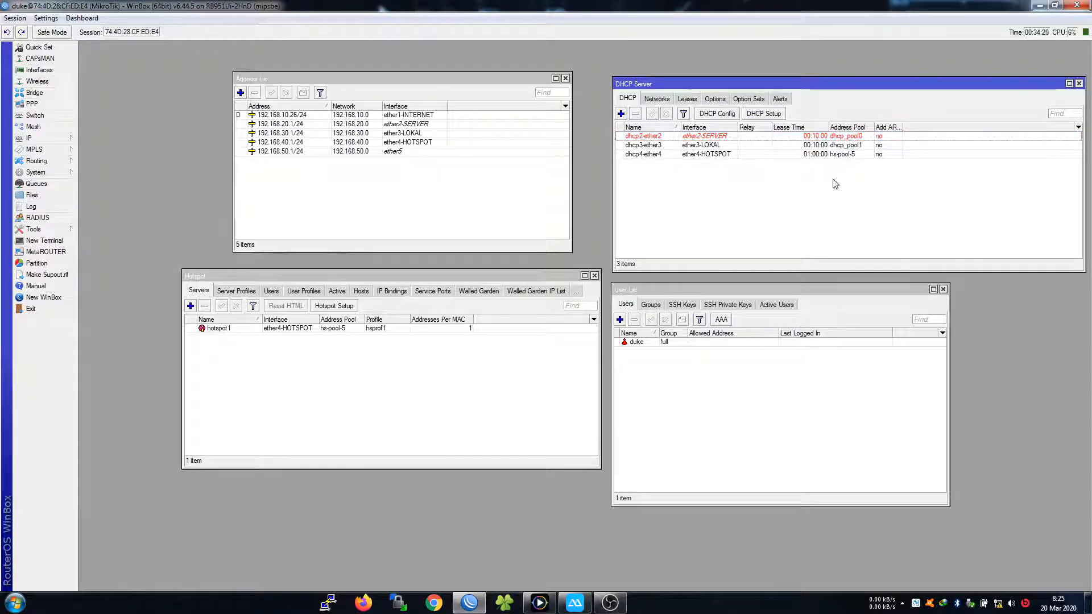
pyautogui.click(56, 136)
# Open the IP Pool list and rename dhcp_pool0 to POOL-ETHER2
pyautogui.click(95, 309)
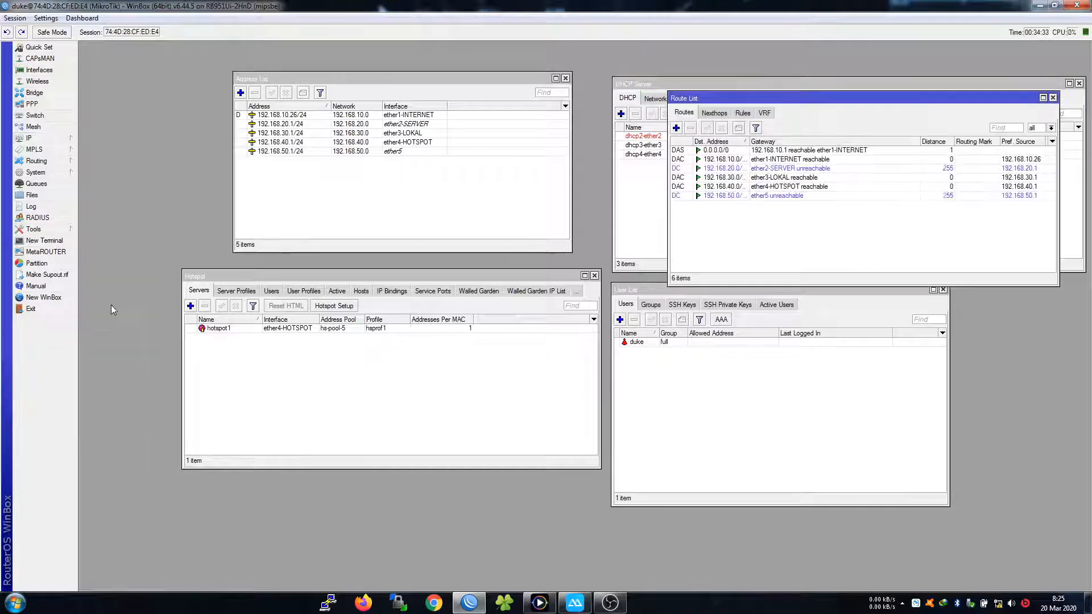
pyautogui.moveTo(65, 143)
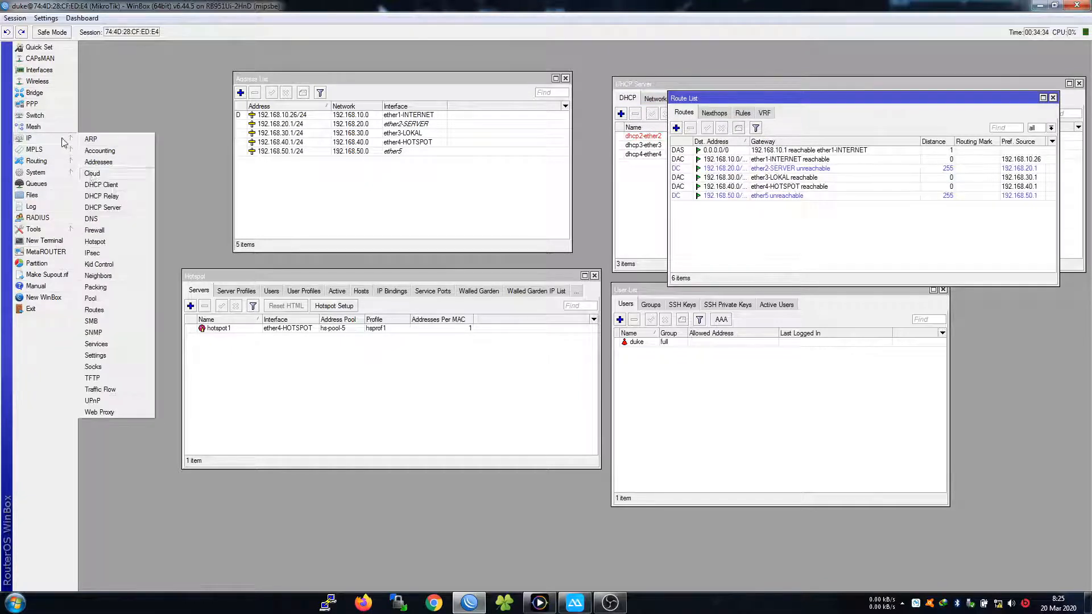
pyautogui.click(98, 299)
pyautogui.click(267, 419)
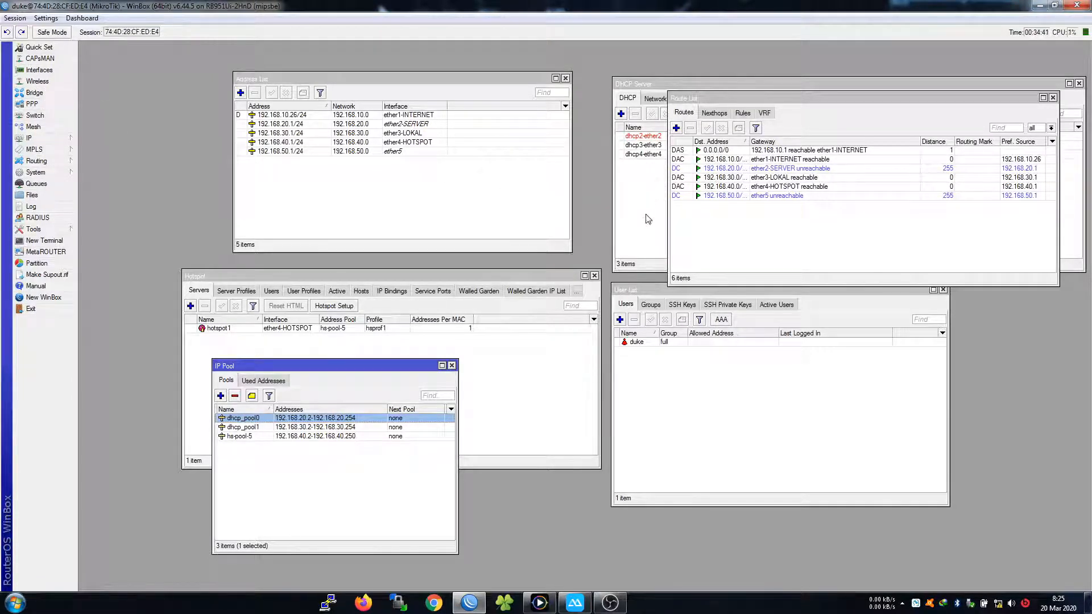
pyautogui.click(658, 183)
pyautogui.doubleClick(257, 418)
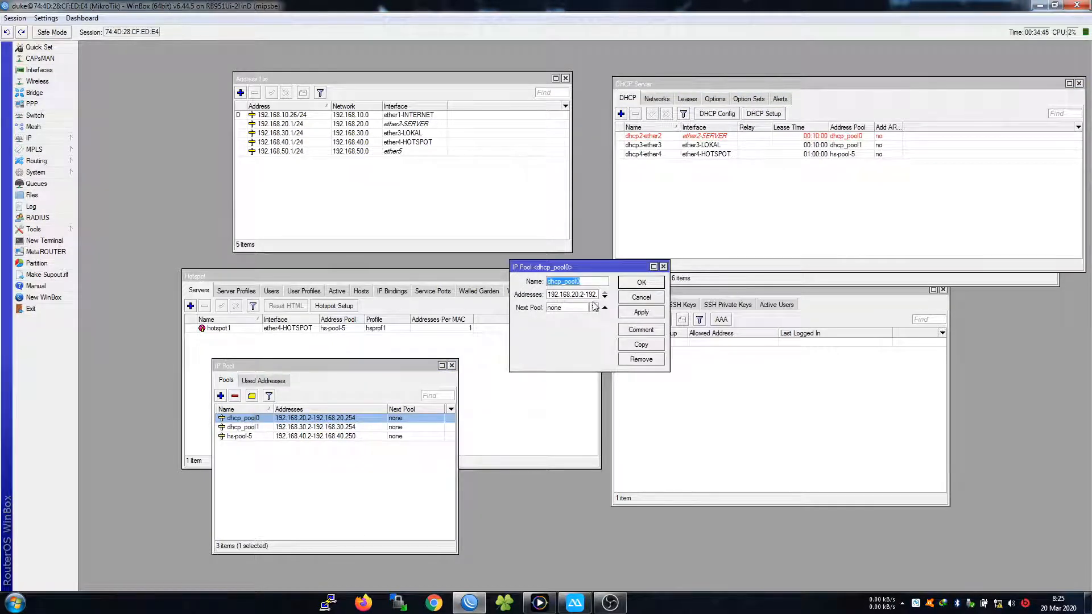
pyautogui.write('PP')
pyautogui.write('OL-')
pyautogui.write('ETHER2')
pyautogui.hotkey('ctrl', 'a')
pyautogui.hotkey('ctrl', 'c')
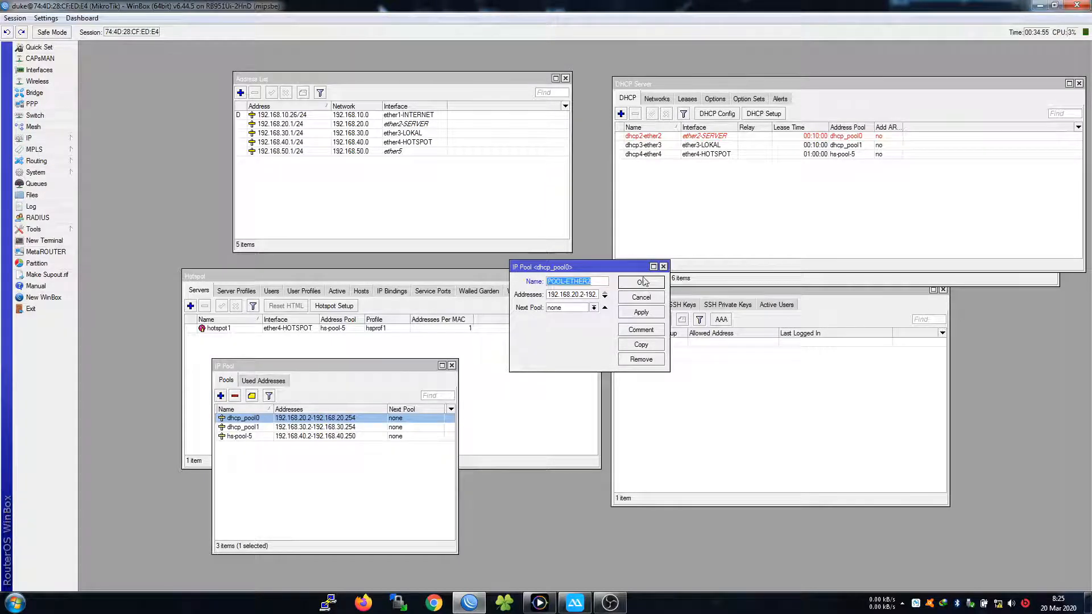
pyautogui.click(652, 283)
# Rename dhcp_pool1 to POOL-ETHER3 and hs-pool-5 to POOL-ETHER4
pyautogui.doubleClick(267, 428)
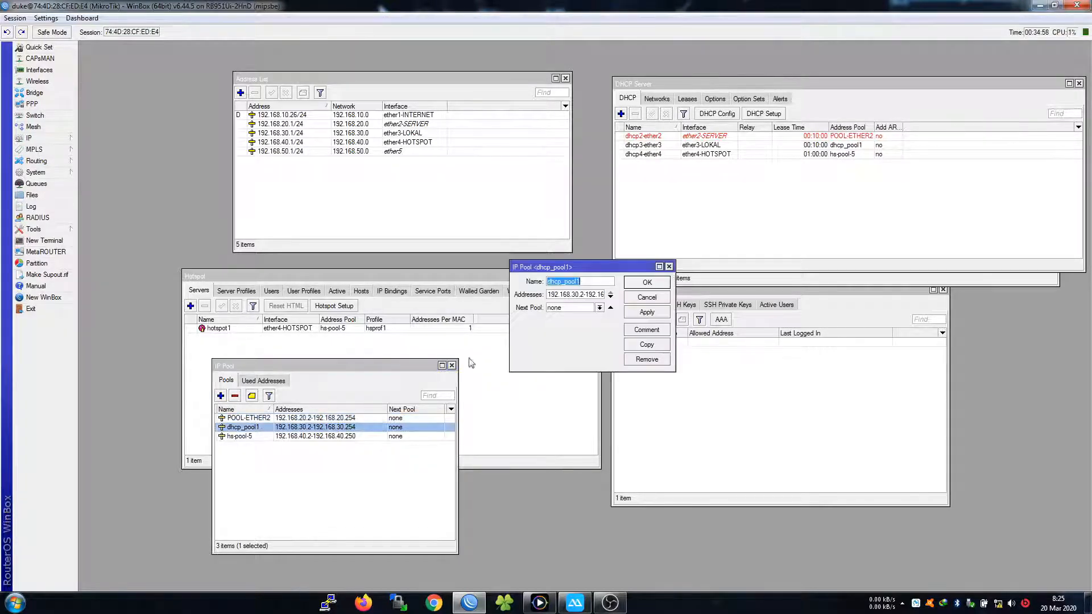
pyautogui.hotkey('ctrl', 'v')
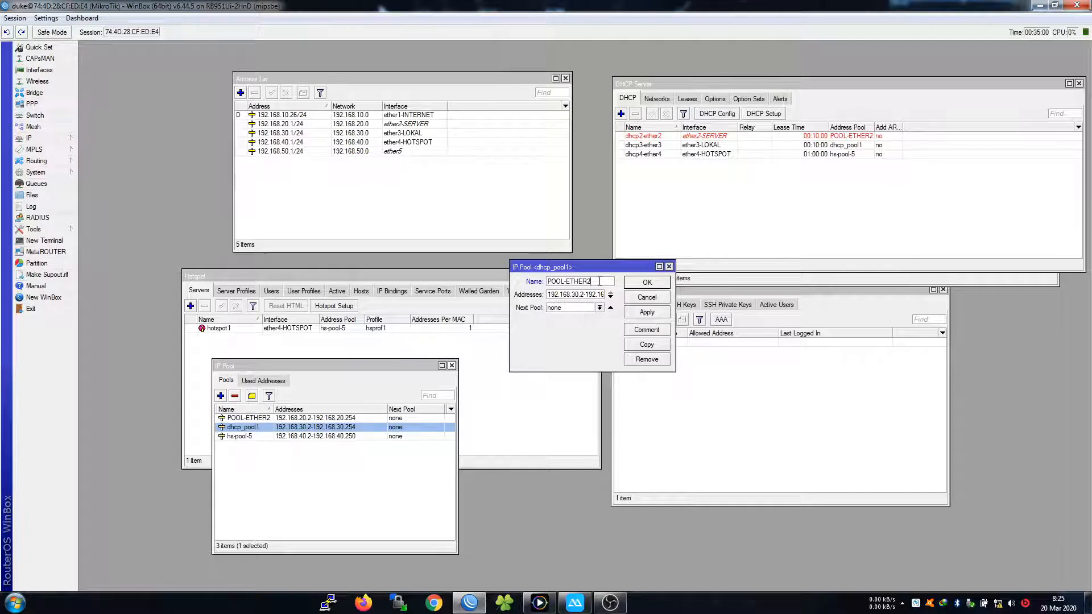
pyautogui.press('Return')
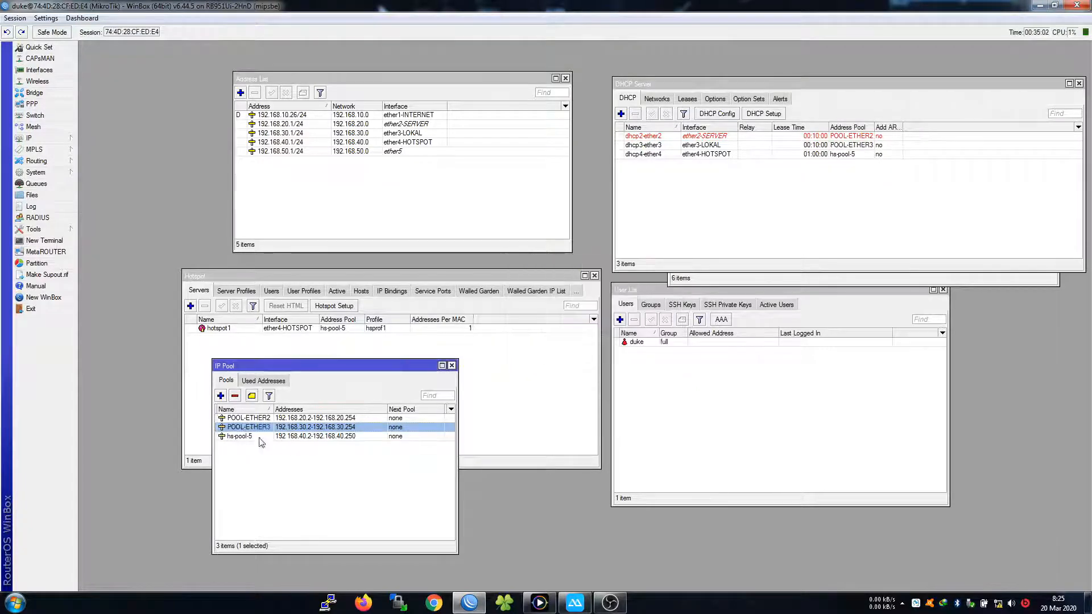
pyautogui.doubleClick(278, 436)
pyautogui.hotkey('ctrl', 'v')
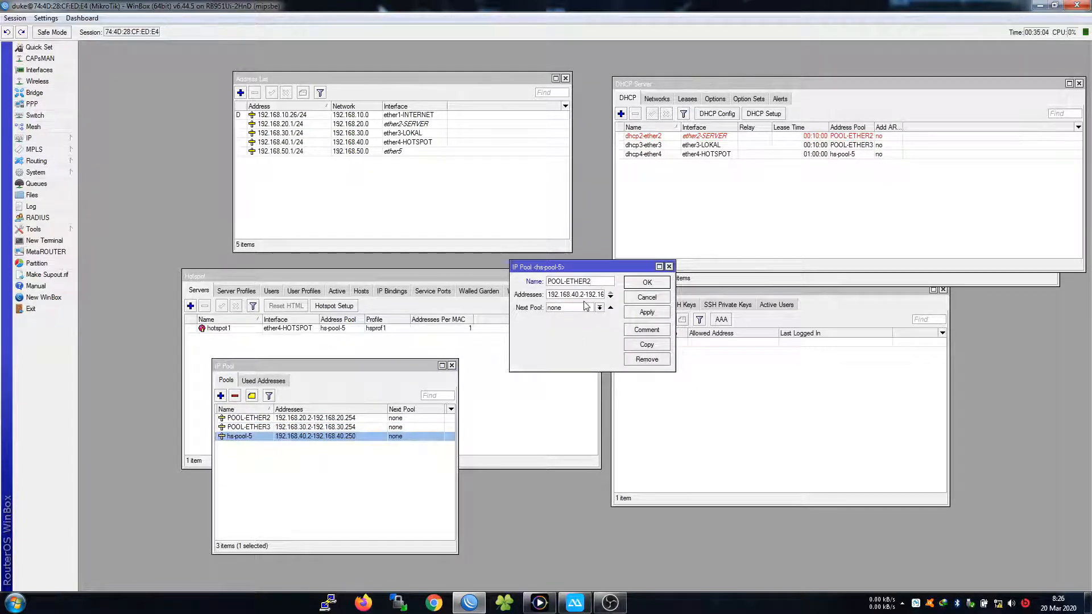
pyautogui.press('Return')
pyautogui.moveTo(406, 367); pyautogui.dragTo(438, 399)
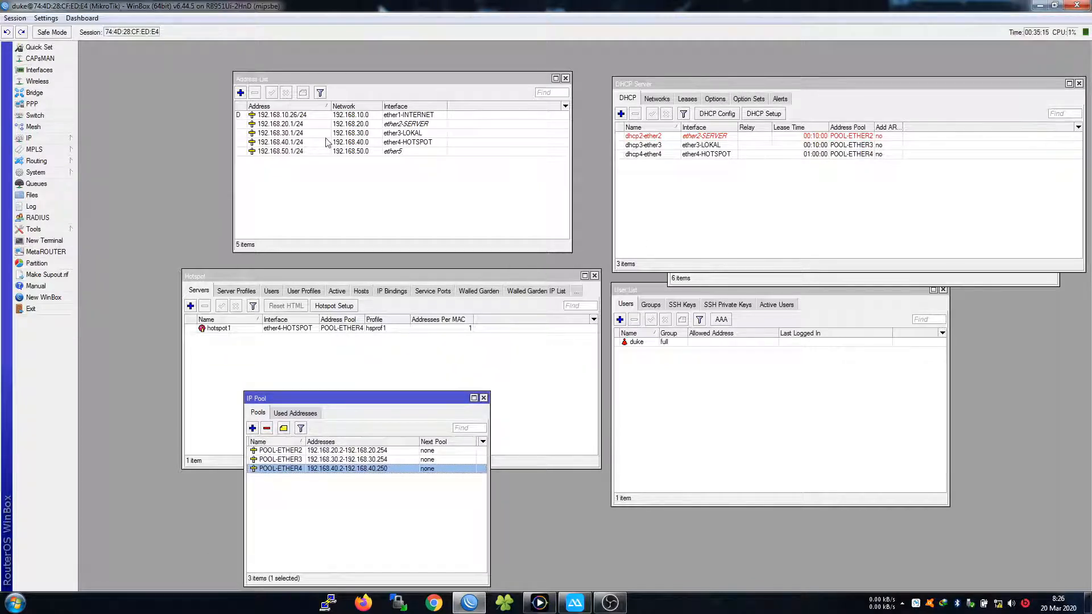
# Review the 192.168.30.1/24, 192.168.40.1/24 and 192.168.50.1/24 entries in the address list
pyautogui.click(289, 186)
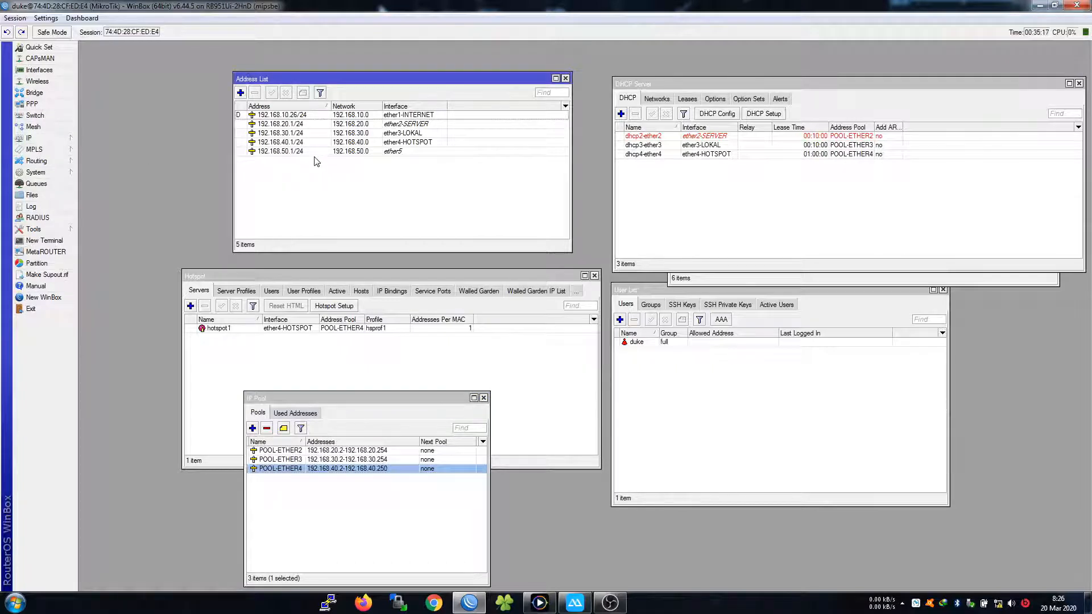
pyautogui.click(341, 152)
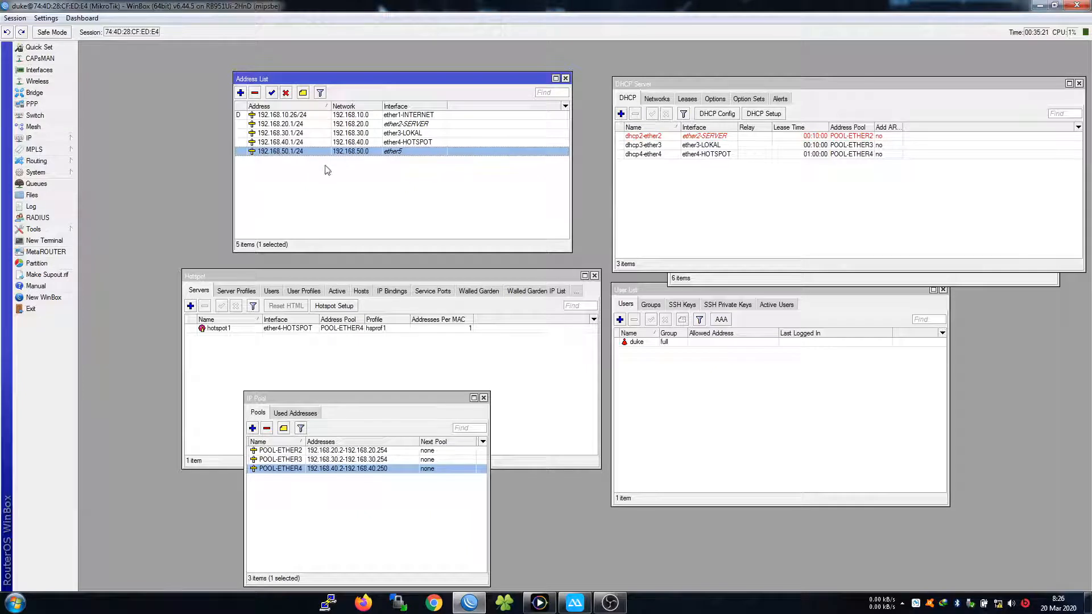
pyautogui.click(317, 142)
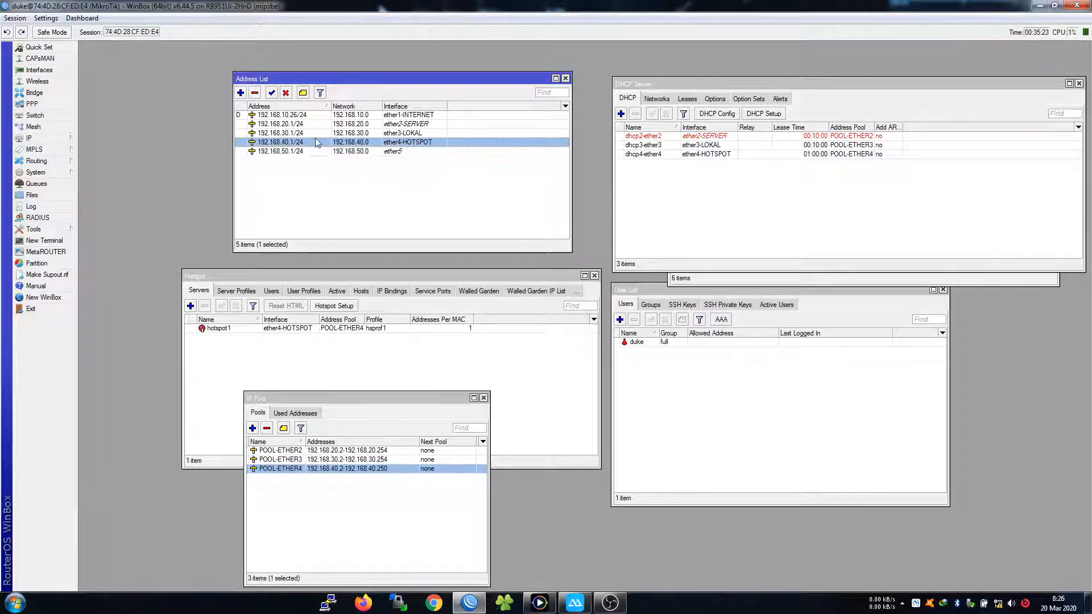
pyautogui.click(316, 134)
pyautogui.click(322, 144)
pyautogui.click(392, 135)
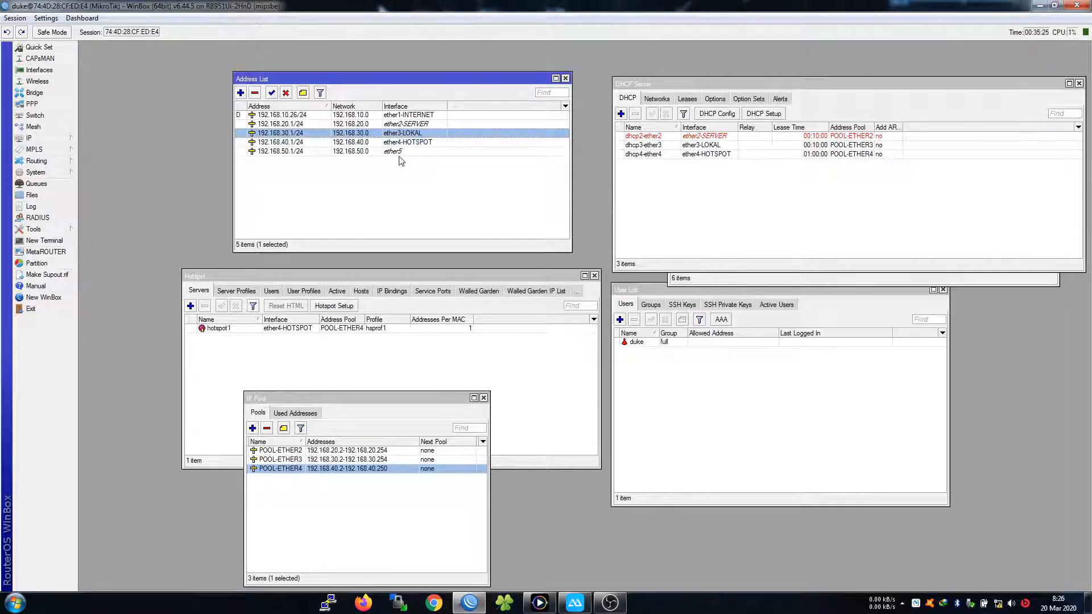
pyautogui.click(420, 152)
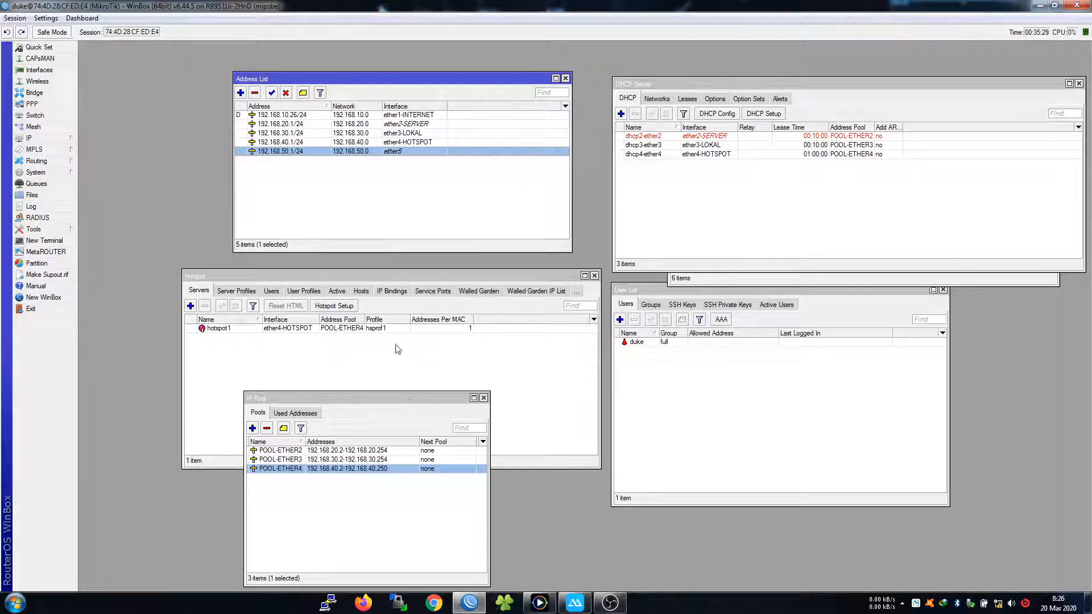
# Rename the hotspot1 server and its hsprof1 server profile to ZNET
pyautogui.click(378, 332)
pyautogui.doubleClick(218, 330)
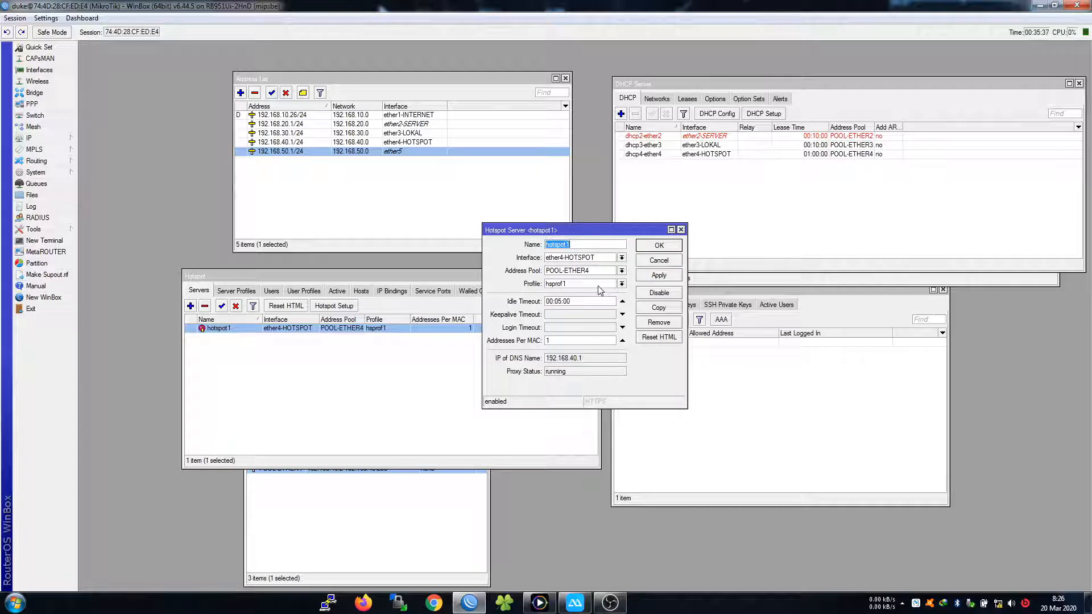
pyautogui.write('ZNET')
pyautogui.click(658, 246)
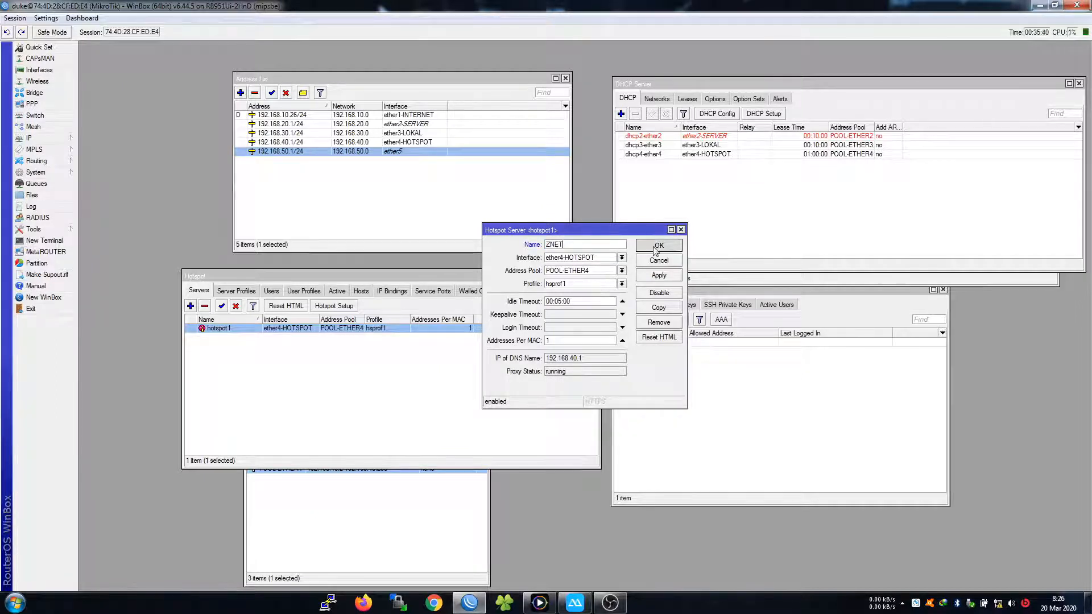
pyautogui.click(237, 291)
pyautogui.doubleClick(216, 337)
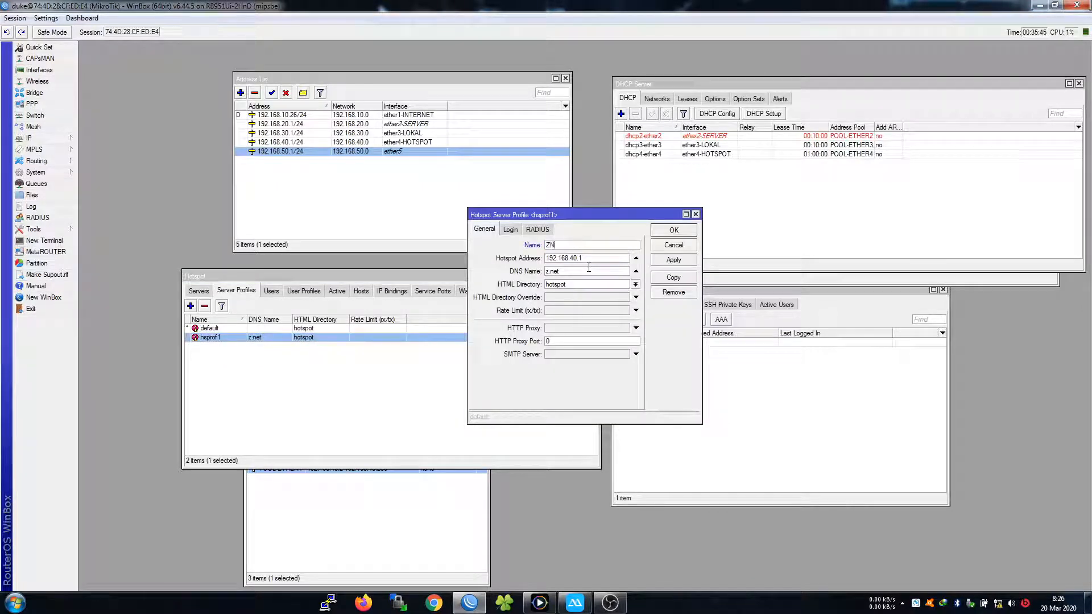
pyautogui.click(657, 234)
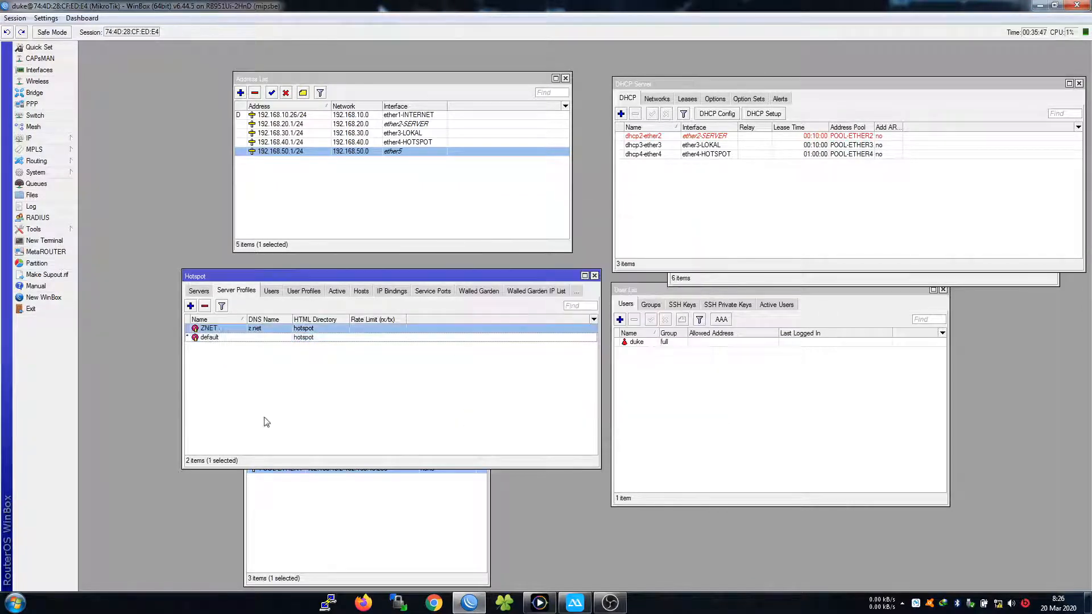
# Cycle through the pool, hotspot, DHCP and route lists, then minimise WinBox
pyautogui.click(461, 509)
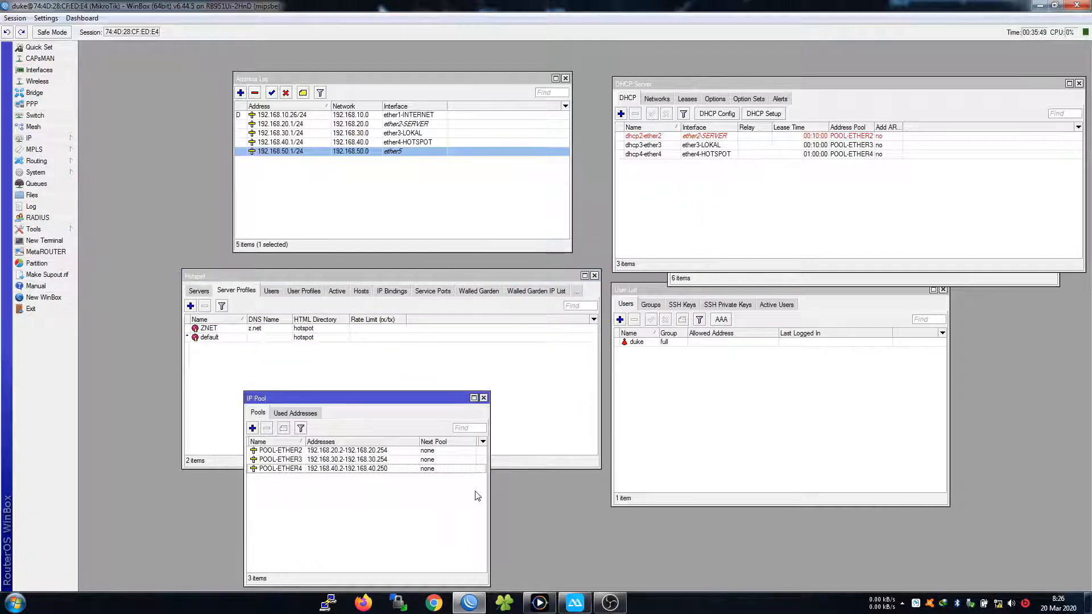
pyautogui.click(715, 418)
pyautogui.click(561, 383)
pyautogui.click(719, 212)
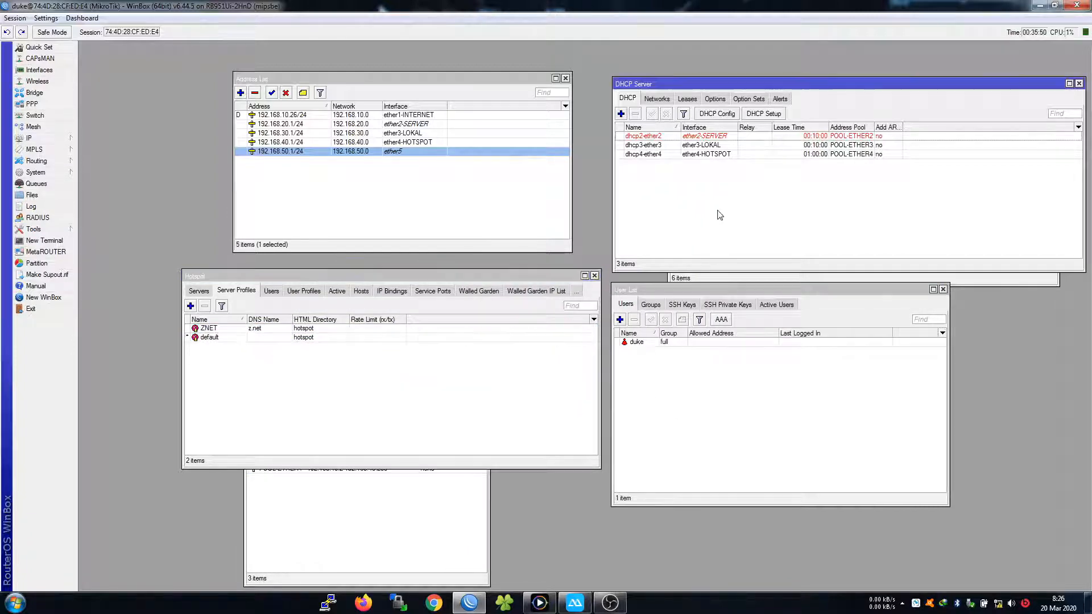
pyautogui.click(740, 275)
pyautogui.click(579, 604)
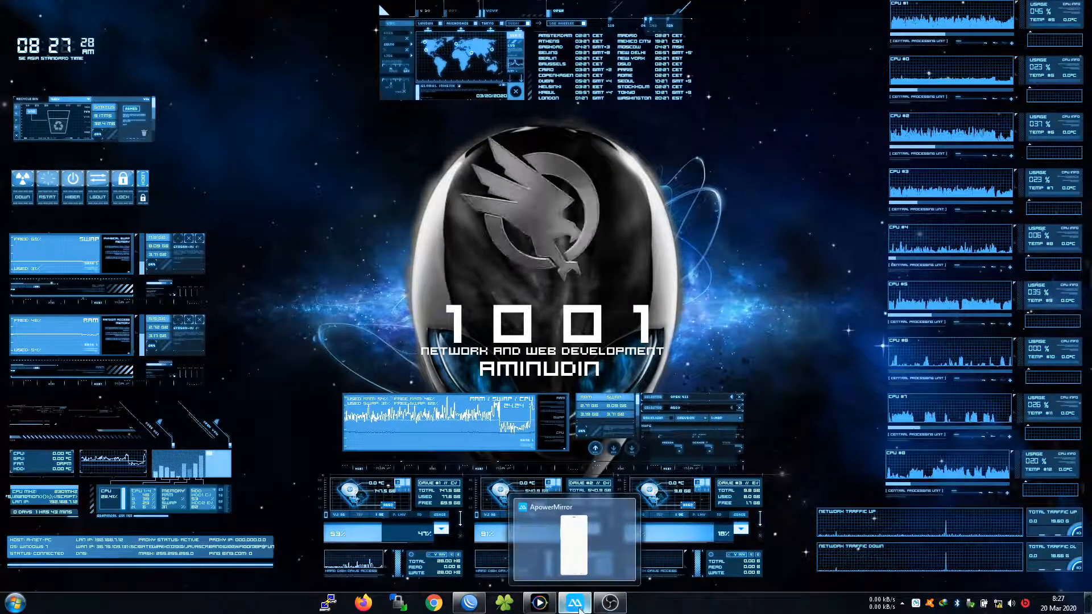
# Restore the phone mirror, enable Wi-Fi, dismiss the no-internet notice and launch the browser
pyautogui.click(558, 552)
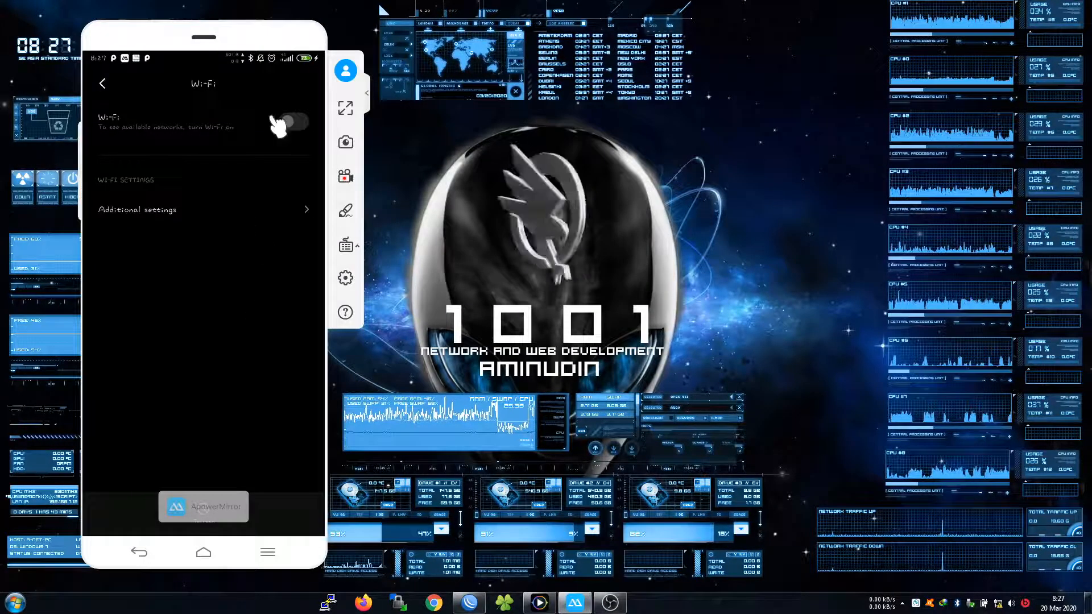
pyautogui.click(295, 125)
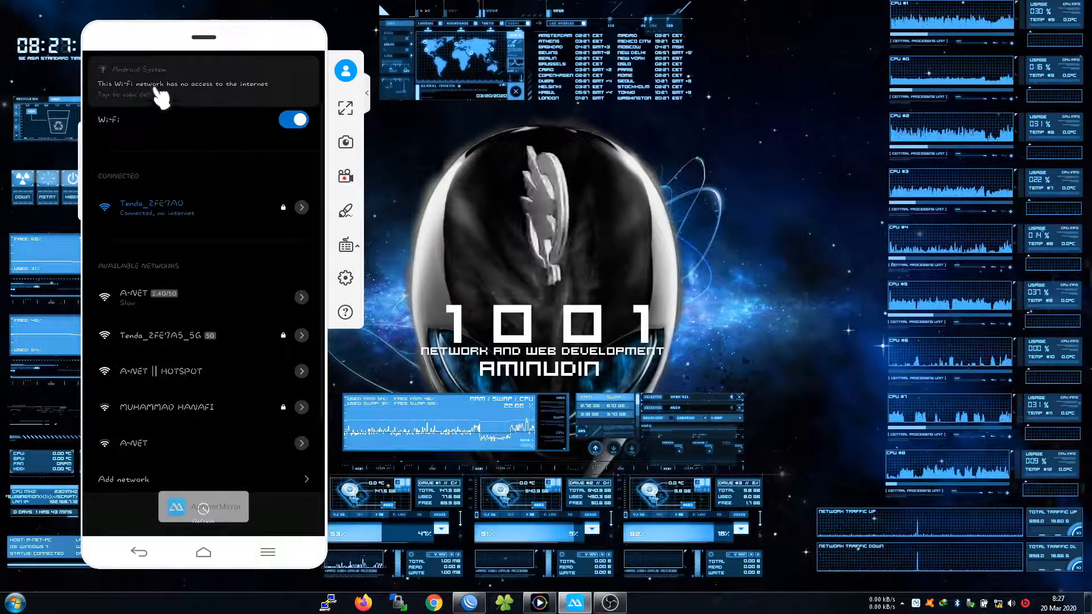
pyautogui.moveTo(152, 87); pyautogui.dragTo(165, 39)
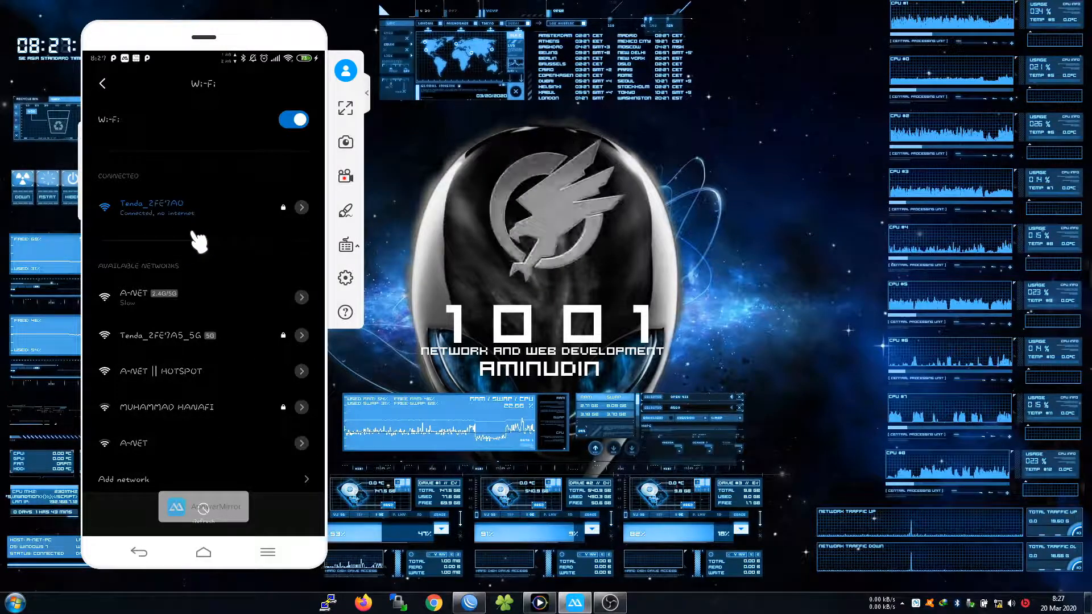
pyautogui.rightClick(191, 232)
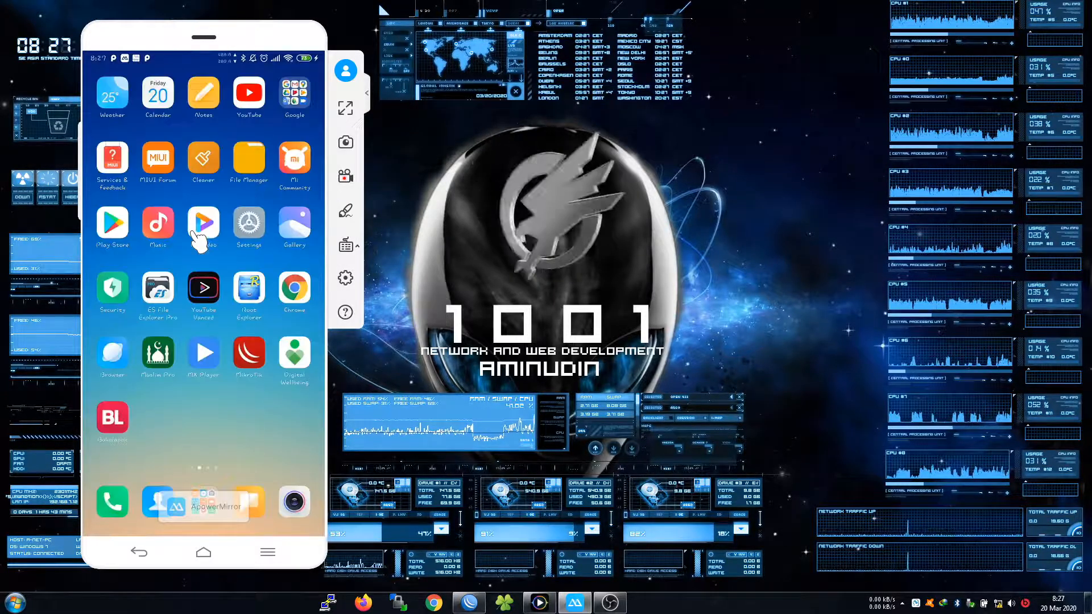
pyautogui.click(196, 234)
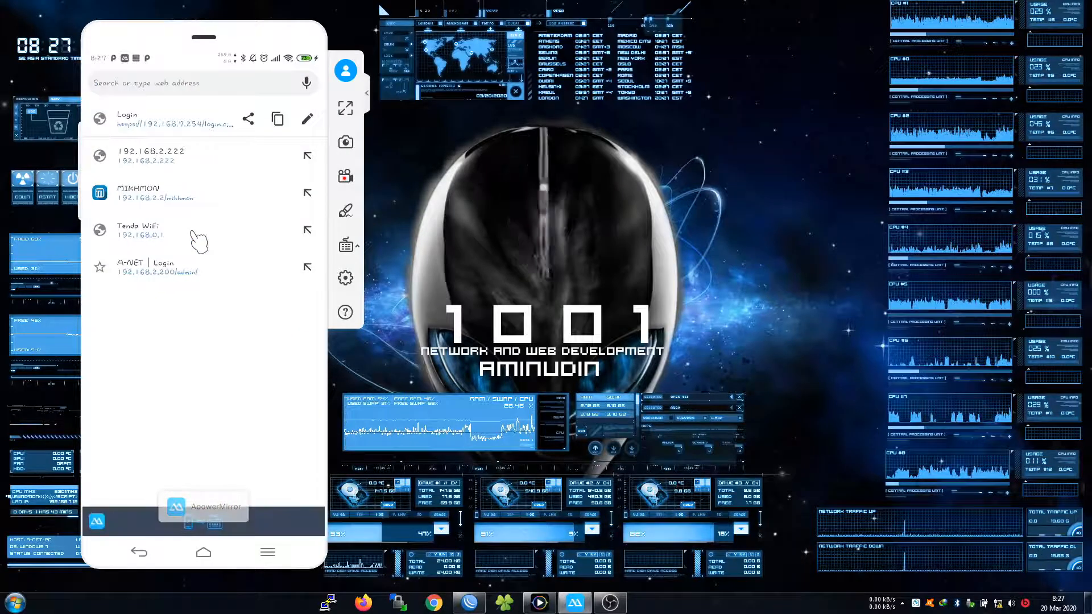
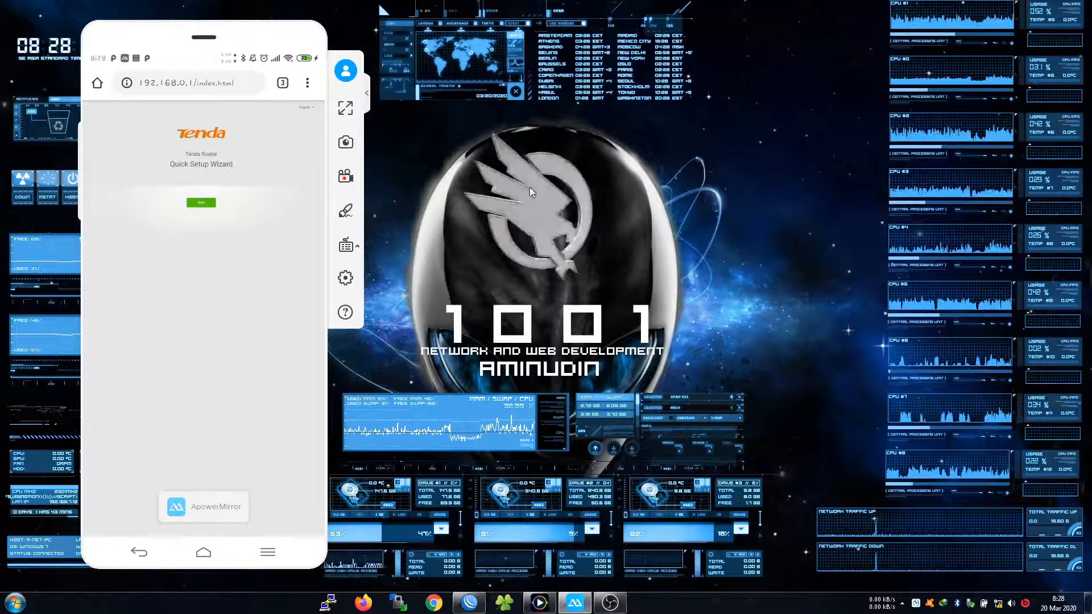
# Run the Tenda quick setup: skip Ethernet, mask the WiFi password, decline a login password, finish
pyautogui.click(205, 203)
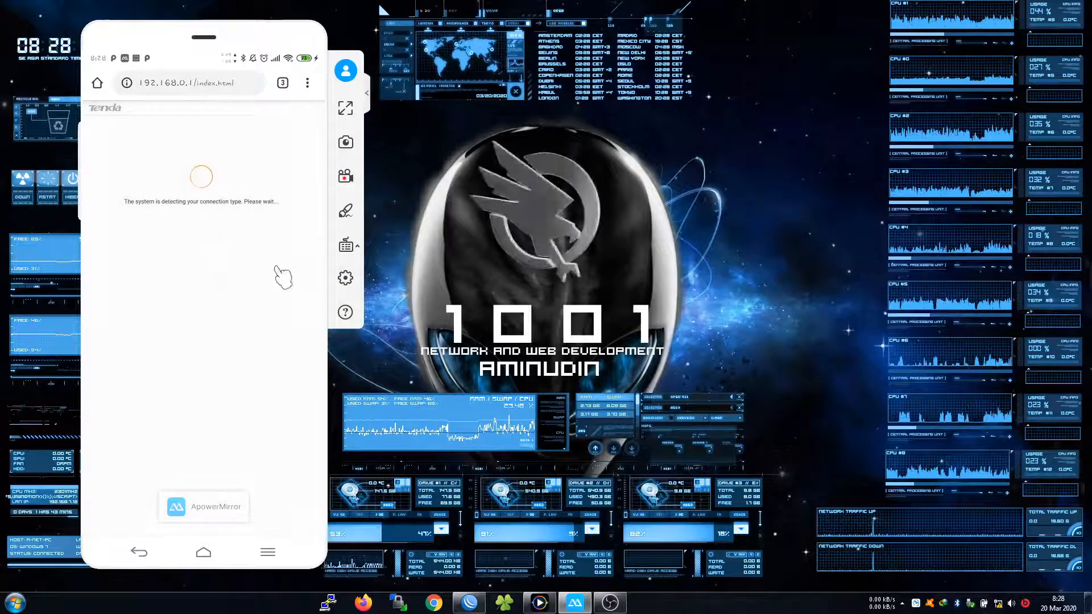
pyautogui.click(202, 258)
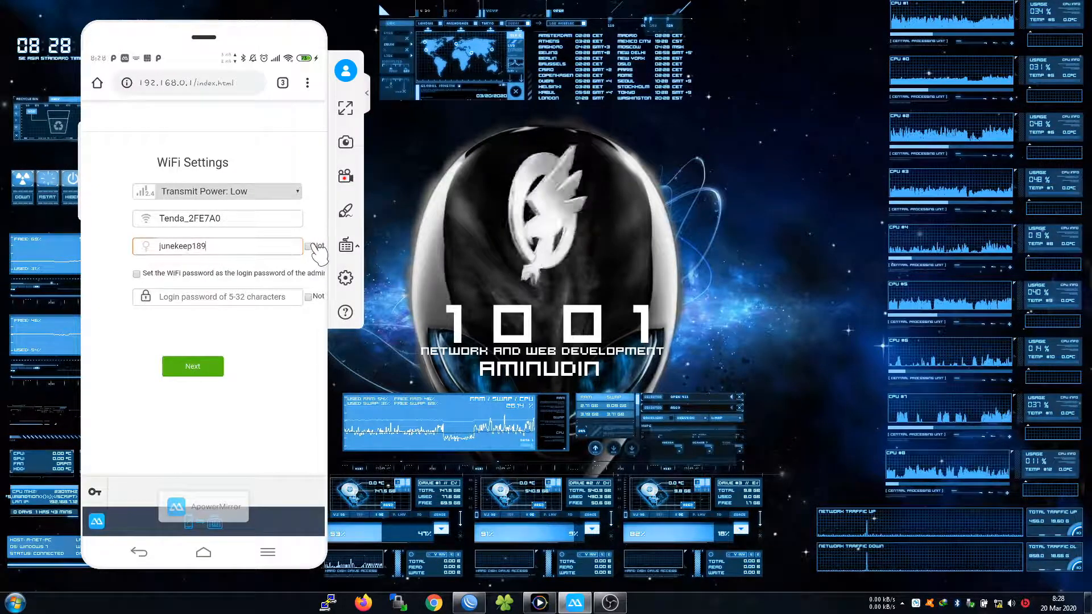
pyautogui.click(308, 247)
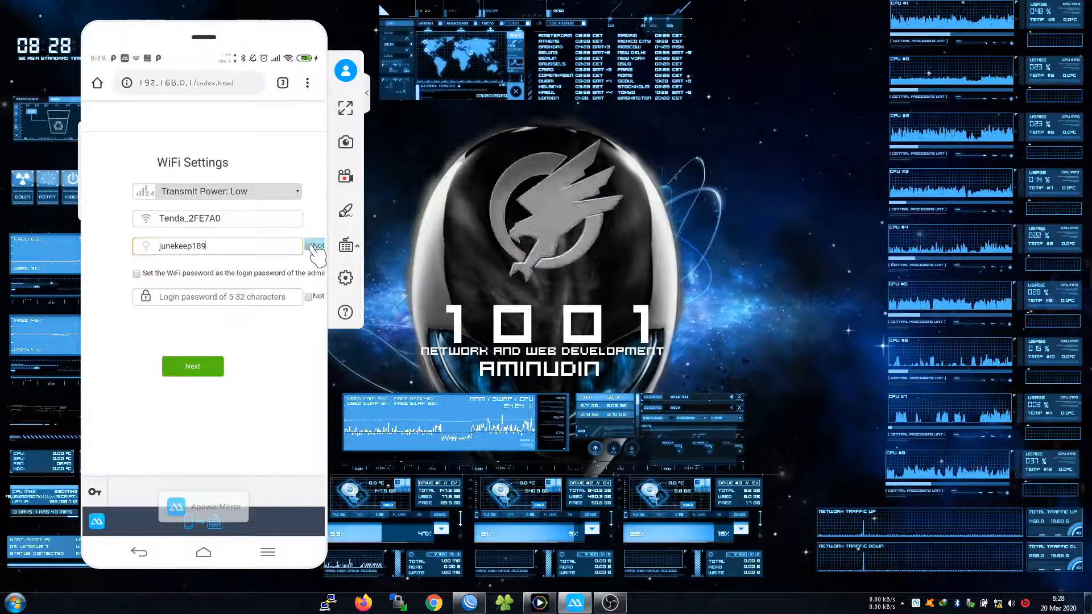
pyautogui.click(308, 297)
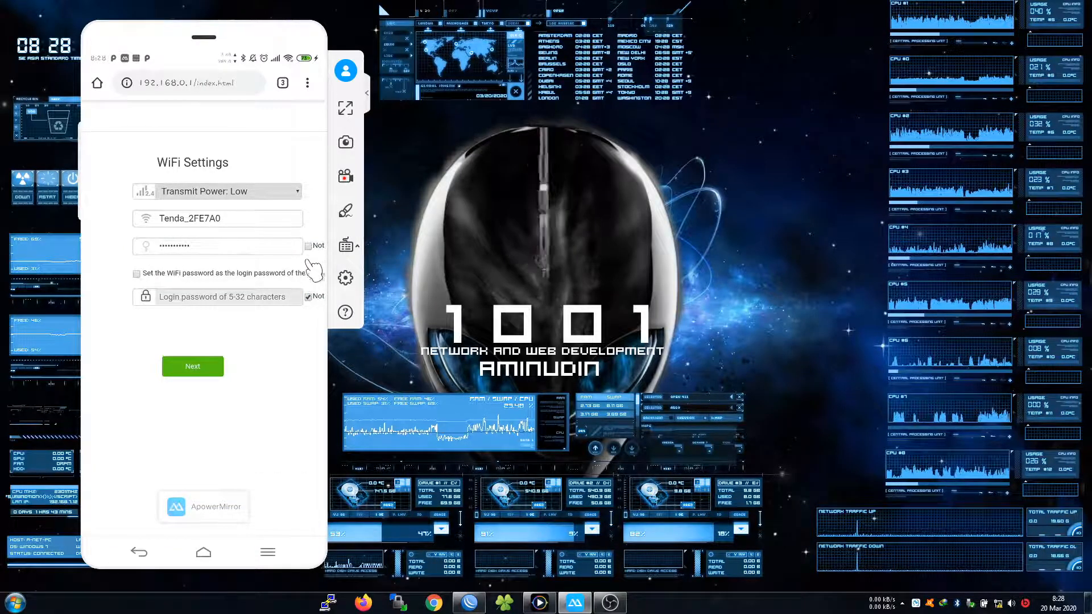
pyautogui.click(194, 367)
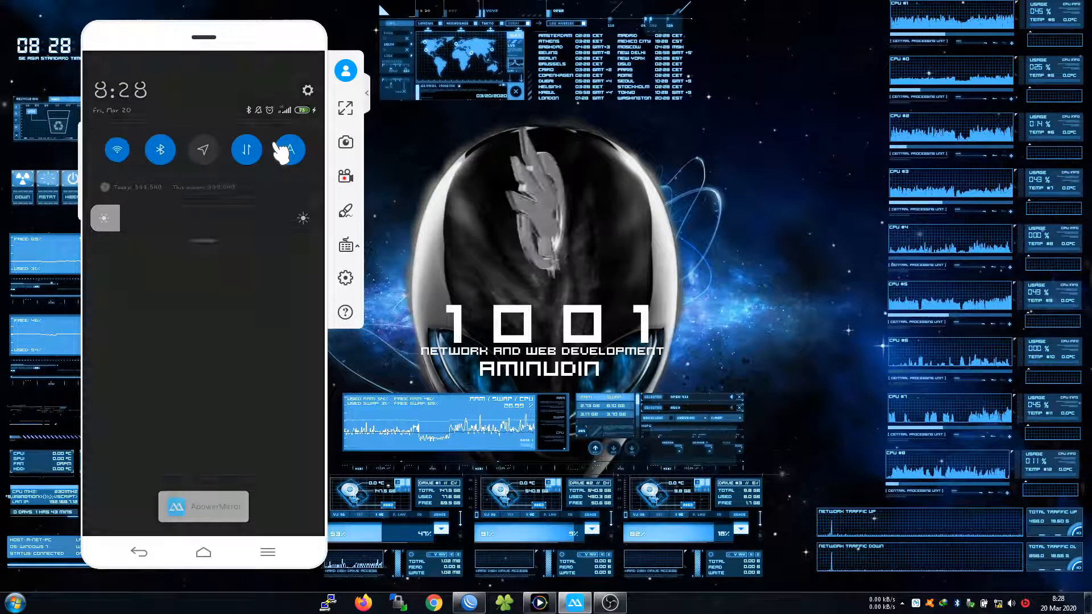
# Check that the phone is connected to Tenda_2FE7A0, then return to the browser
pyautogui.click(282, 151)
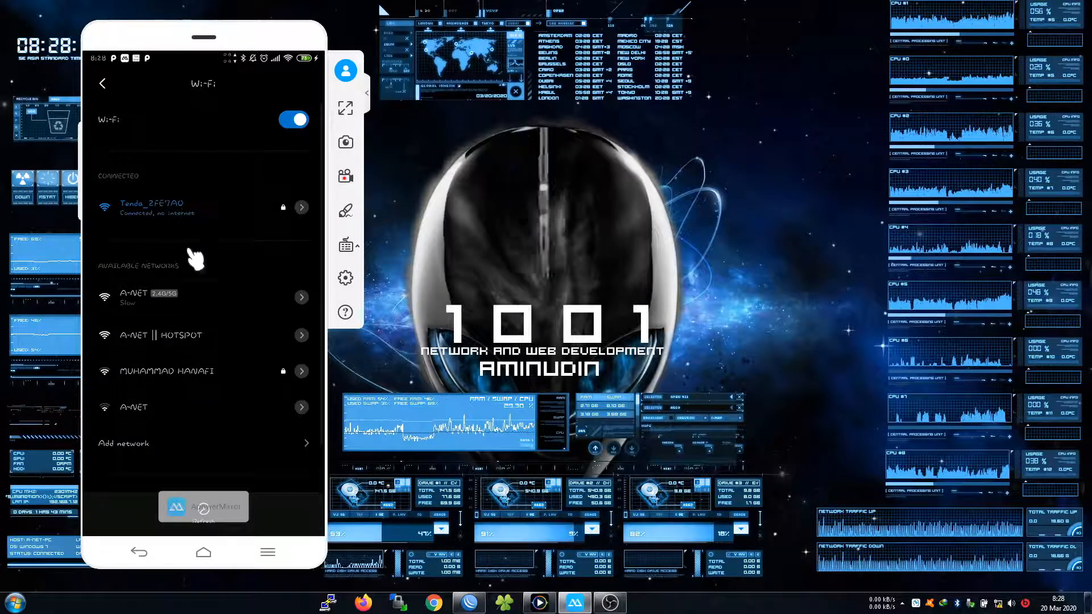
pyautogui.rightClick(250, 236)
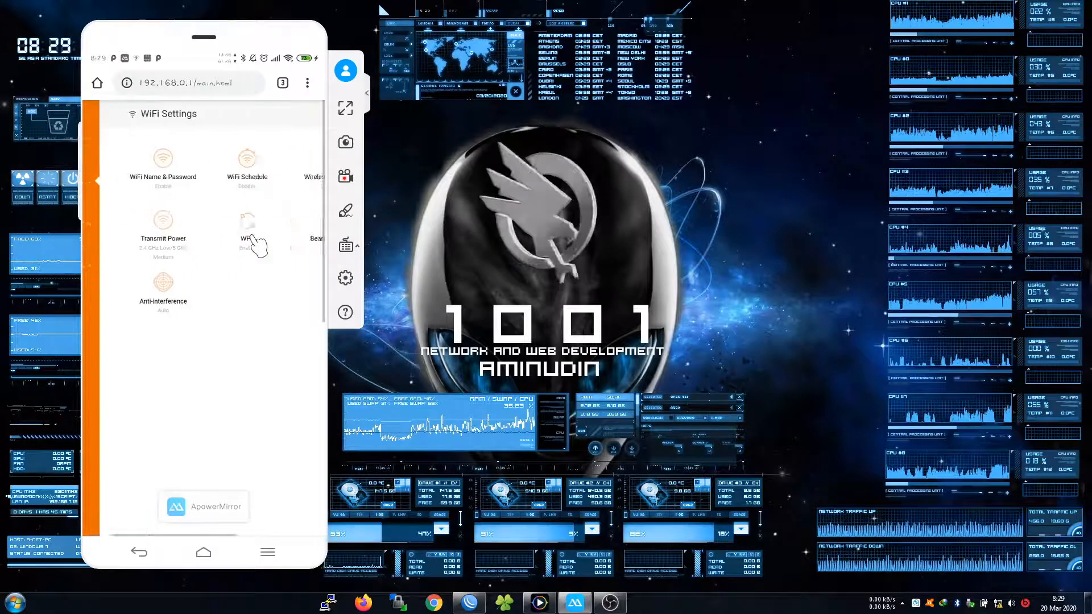
# In WiFi Name & Password, tick Hide for both the 5 GHz and 2.4 GHz networks
pyautogui.click(257, 244)
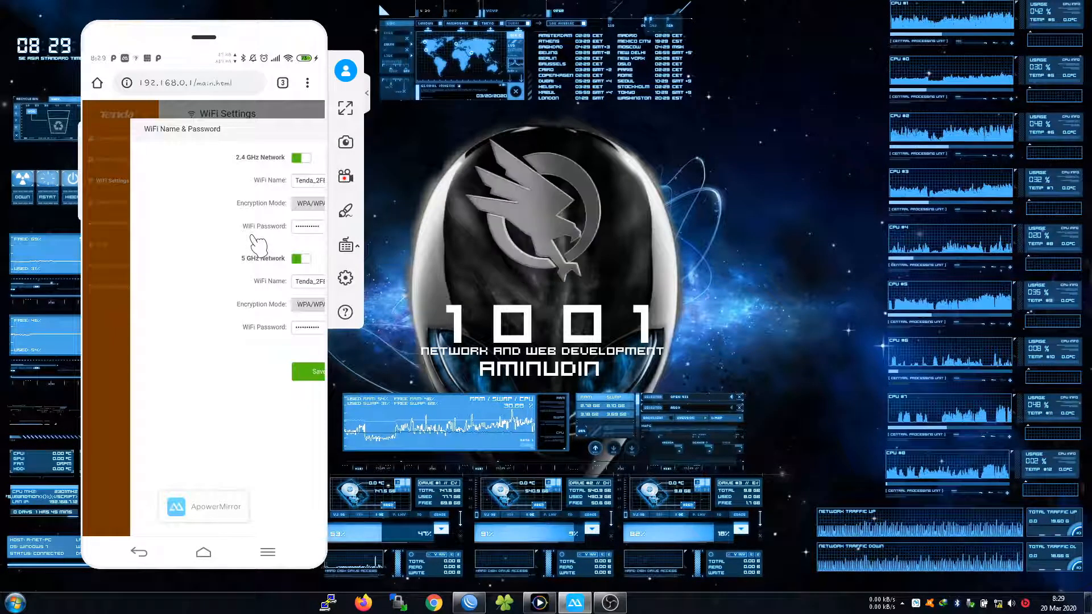
pyautogui.moveTo(247, 235); pyautogui.dragTo(178, 238)
pyautogui.moveTo(285, 251); pyautogui.dragTo(234, 250)
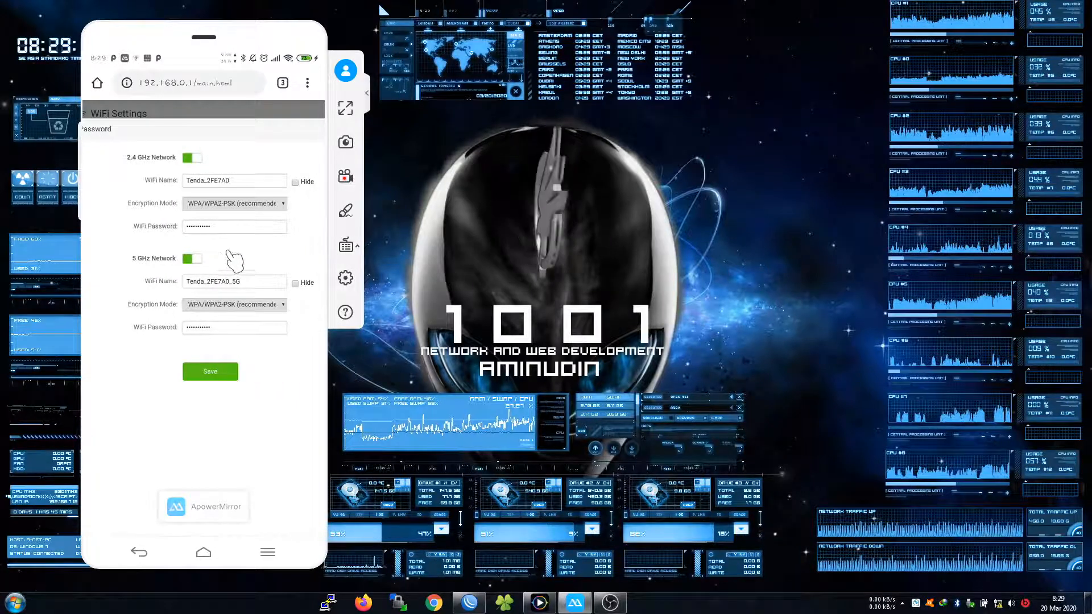
pyautogui.click(295, 282)
pyautogui.click(295, 182)
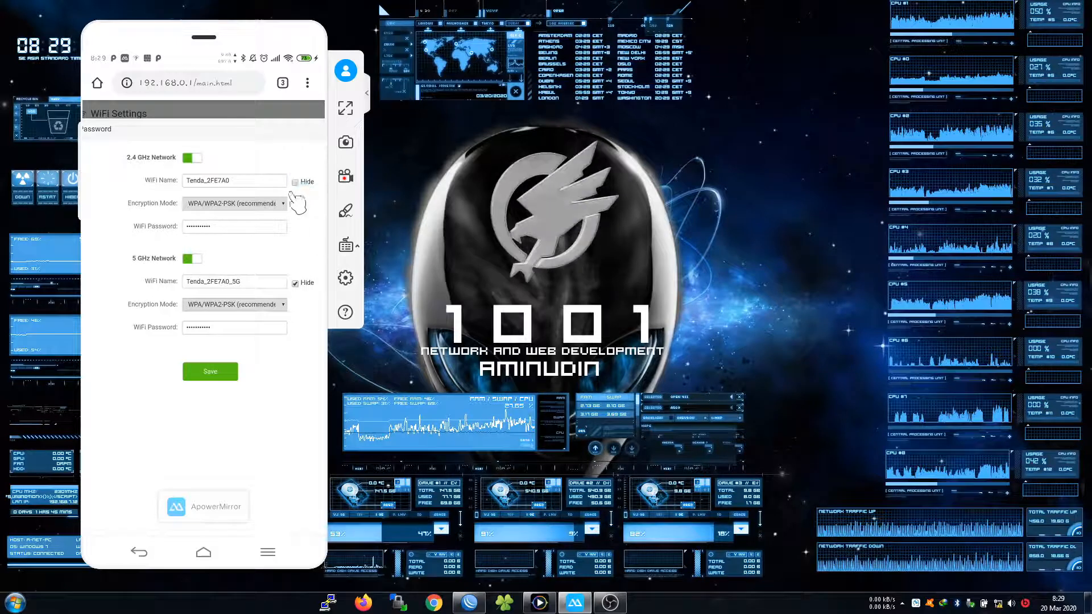
# Set Encryption Mode to None for both the 2.4 GHz and 5 GHz networks
pyautogui.moveTo(261, 286)
pyautogui.mouseDown()
pyautogui.moveTo(220, 286)
pyautogui.moveTo(243, 287)
pyautogui.mouseUp()
pyautogui.click(244, 283)
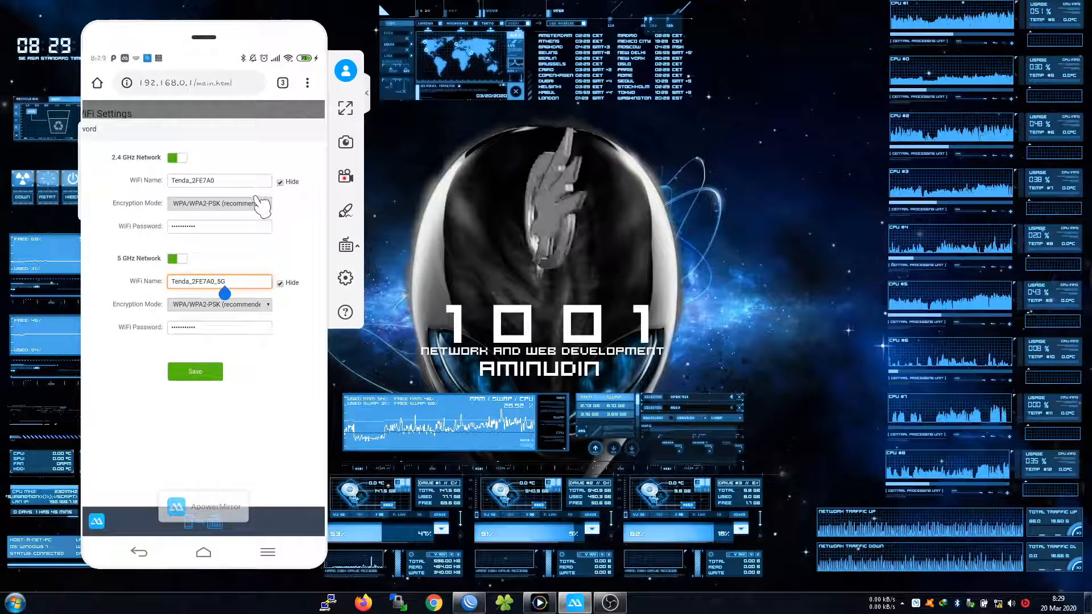
pyautogui.click(261, 206)
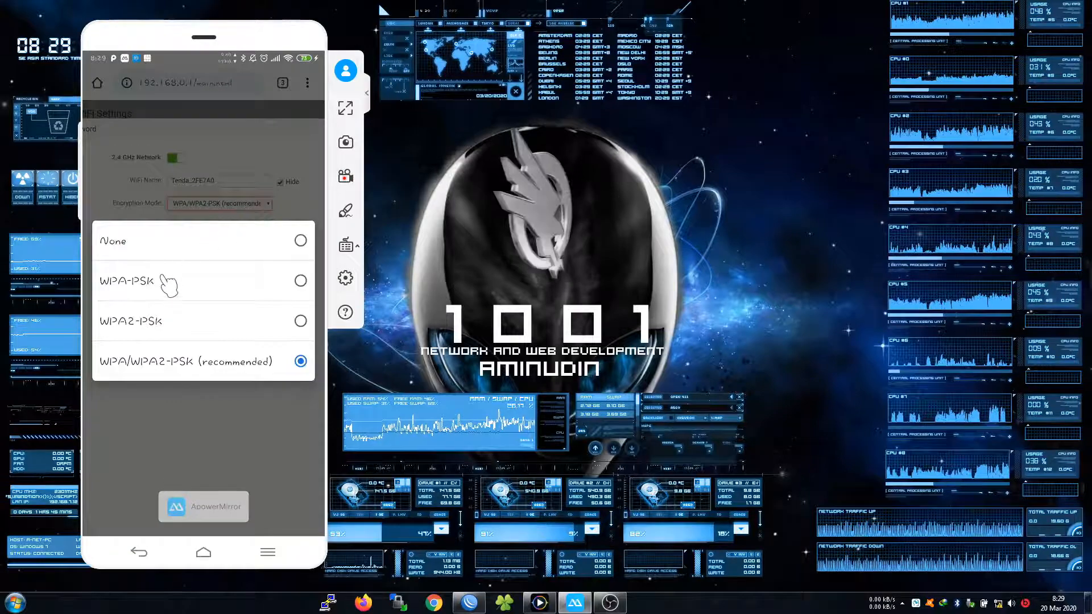
pyautogui.click(177, 253)
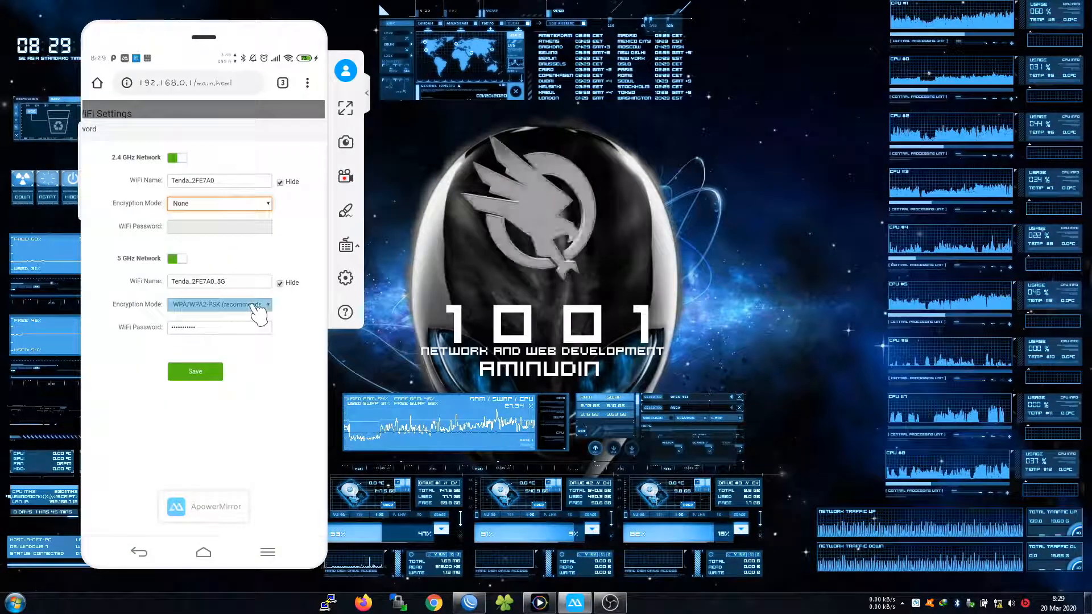
pyautogui.click(264, 312)
pyautogui.click(286, 281)
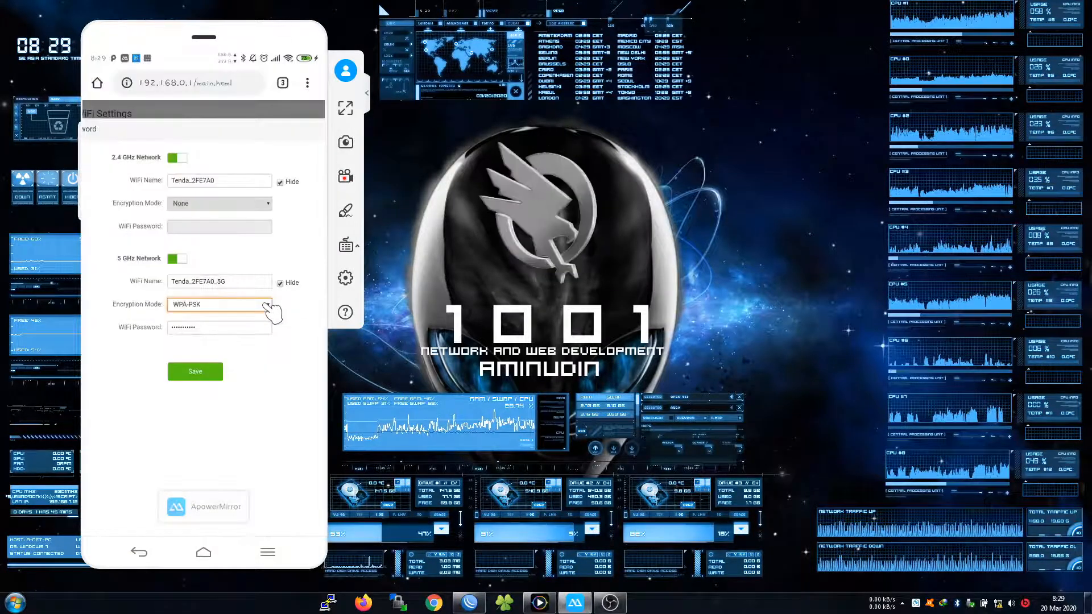
pyautogui.click(278, 307)
pyautogui.click(281, 256)
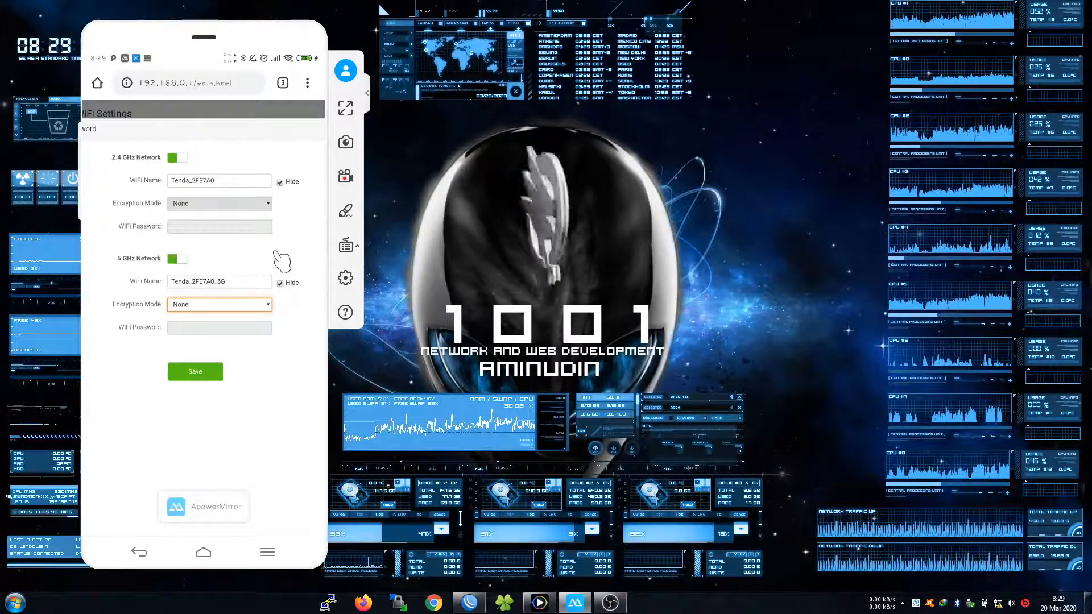
pyautogui.click(228, 182)
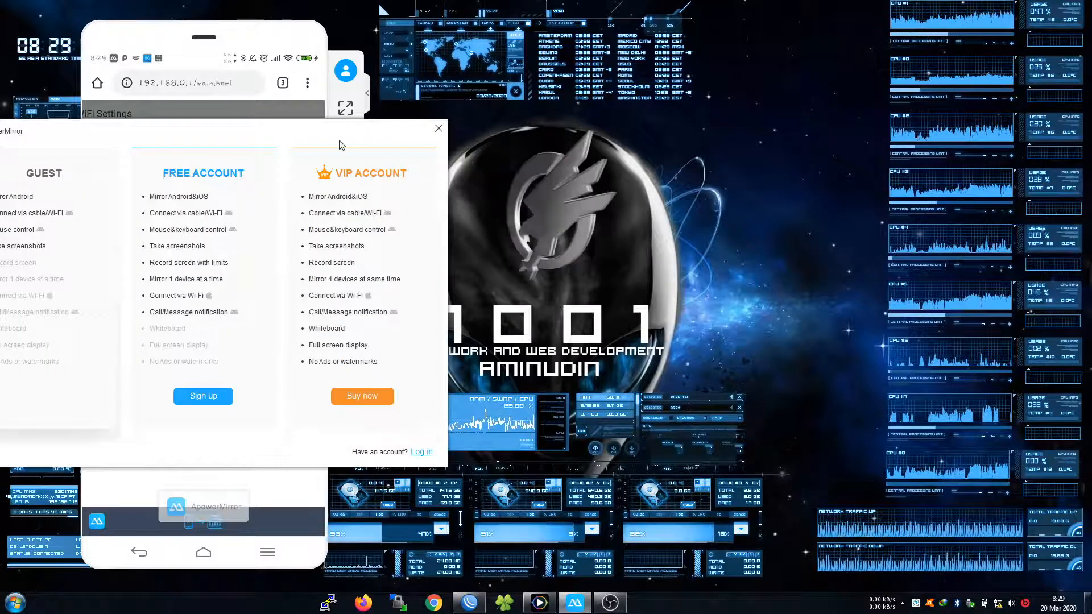
# Dismiss the ApowerMirror upgrade prompt and select the 2.4 GHz WiFi Name field
pyautogui.click(439, 128)
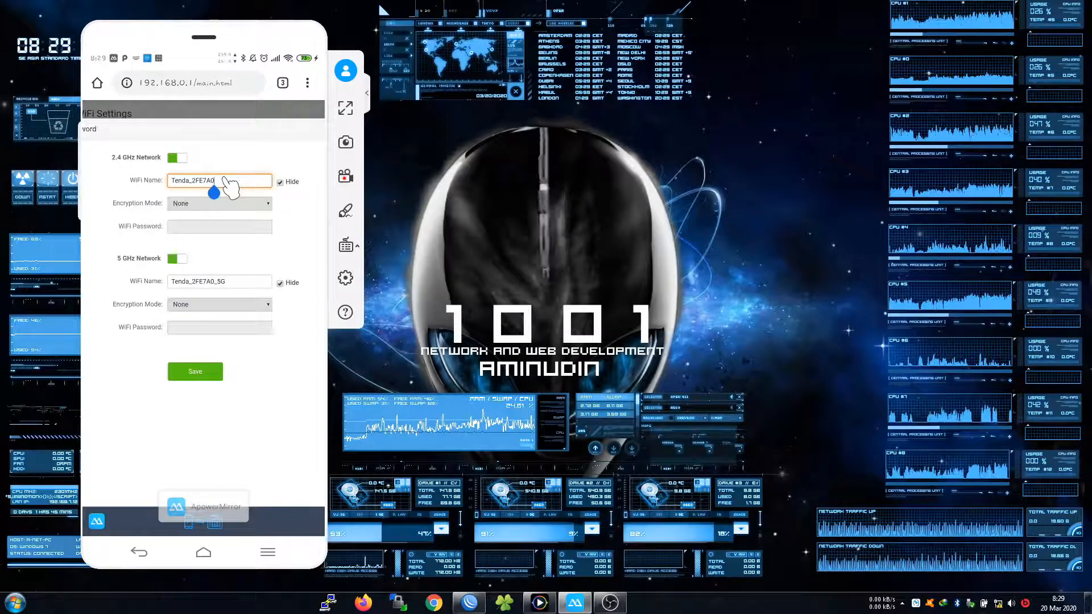
pyautogui.press('BackSpace')
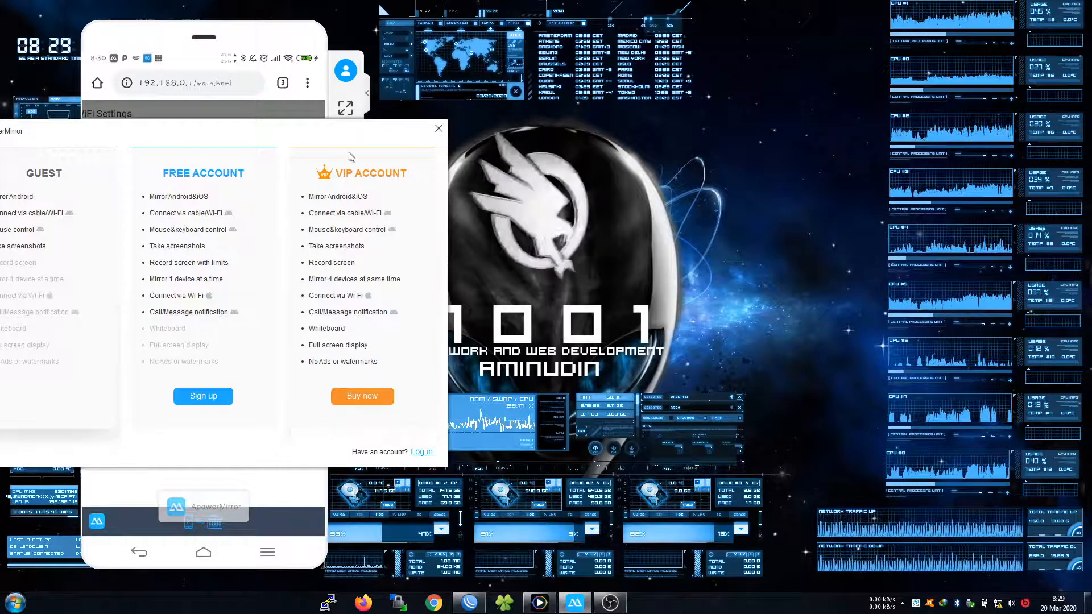
pyautogui.click(439, 129)
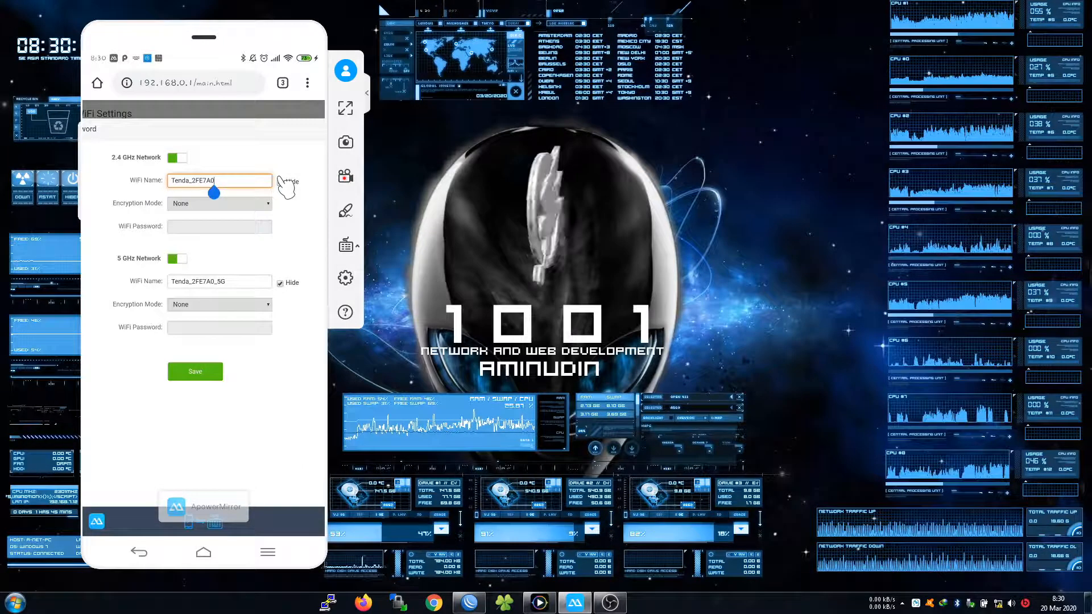
pyautogui.click(225, 291)
pyautogui.click(214, 192)
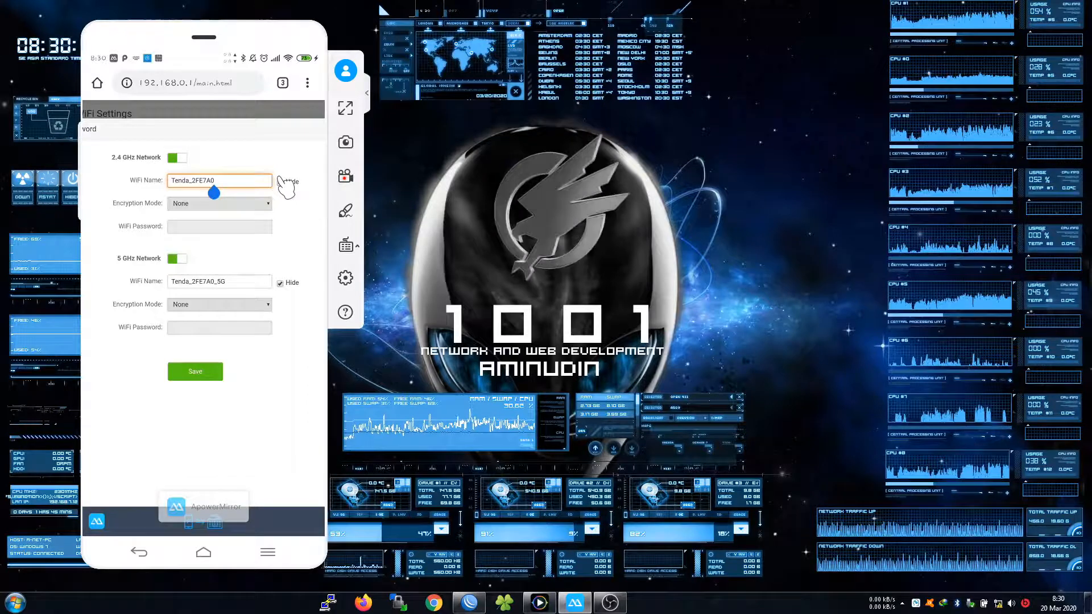
# Replace the 2.4 GHz network name Tenda_2FE7A0 with ZNET
pyautogui.press('BackSpace')
pyautogui.press('BackSpace')
pyautogui.press('BackSpace')
pyautogui.press('BackSpace')
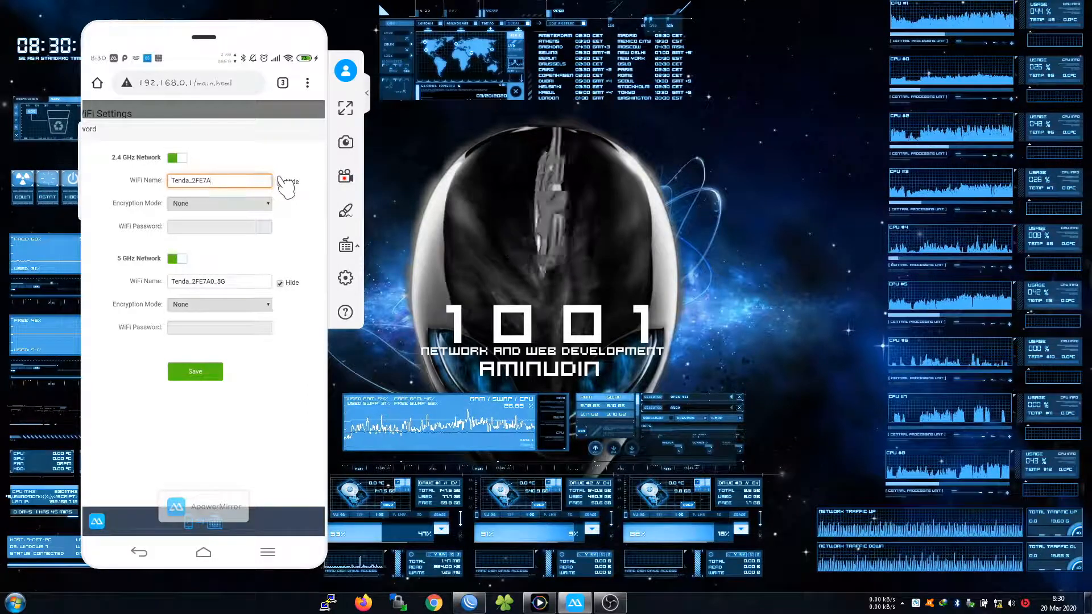
pyautogui.press('BackSpace')
pyautogui.press('BackSpace')
pyautogui.press('BackSpace')
pyautogui.press('BackSpace')
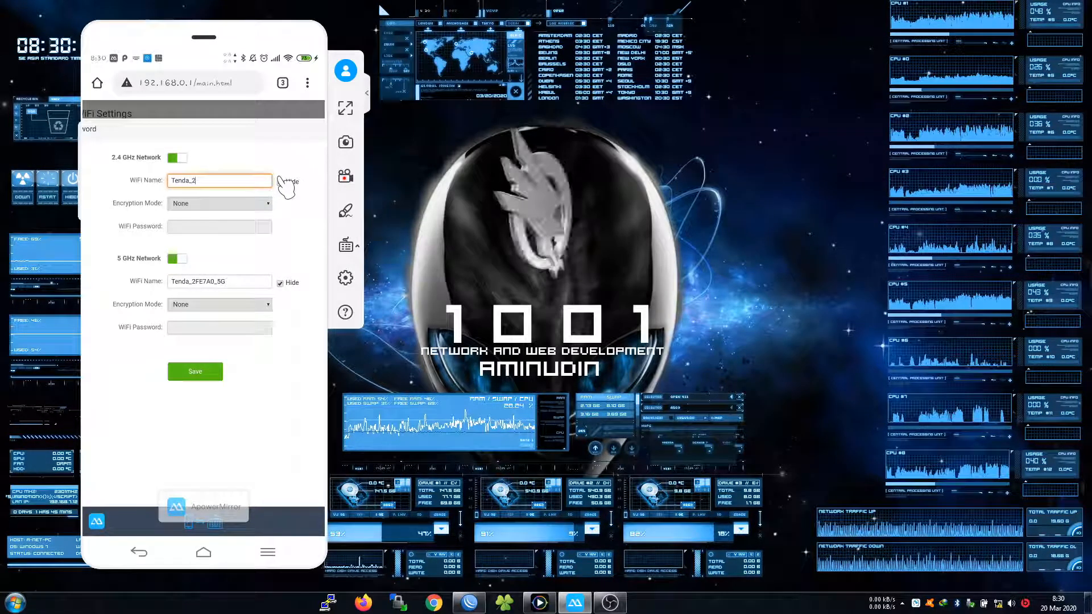
pyautogui.press('BackSpace')
pyautogui.press('BackSpace')
pyautogui.press('BackSpace')
pyautogui.press('BackSpace')
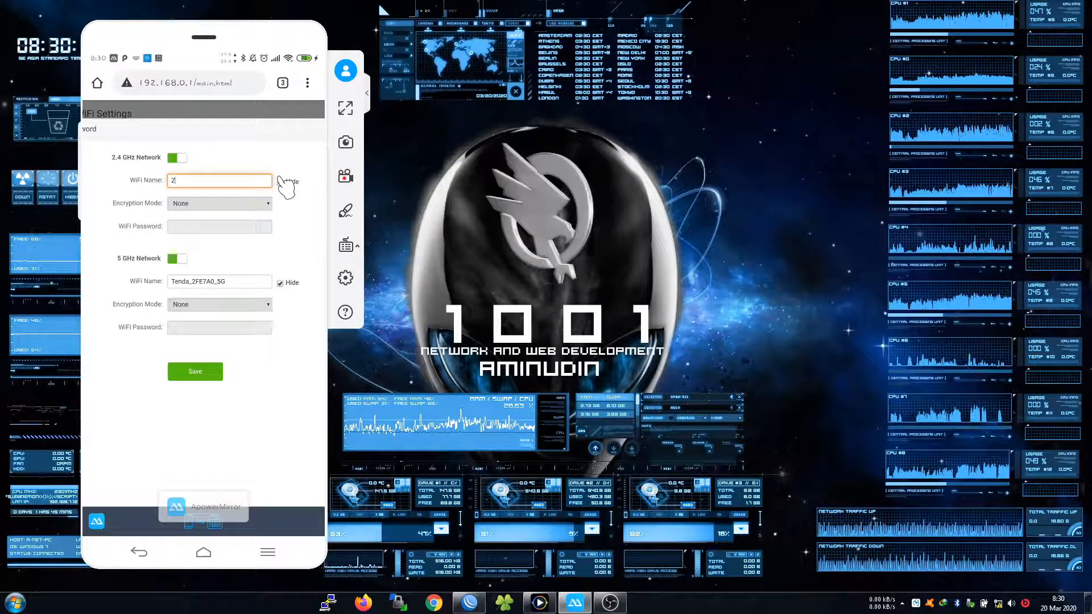
pyautogui.write('NET')
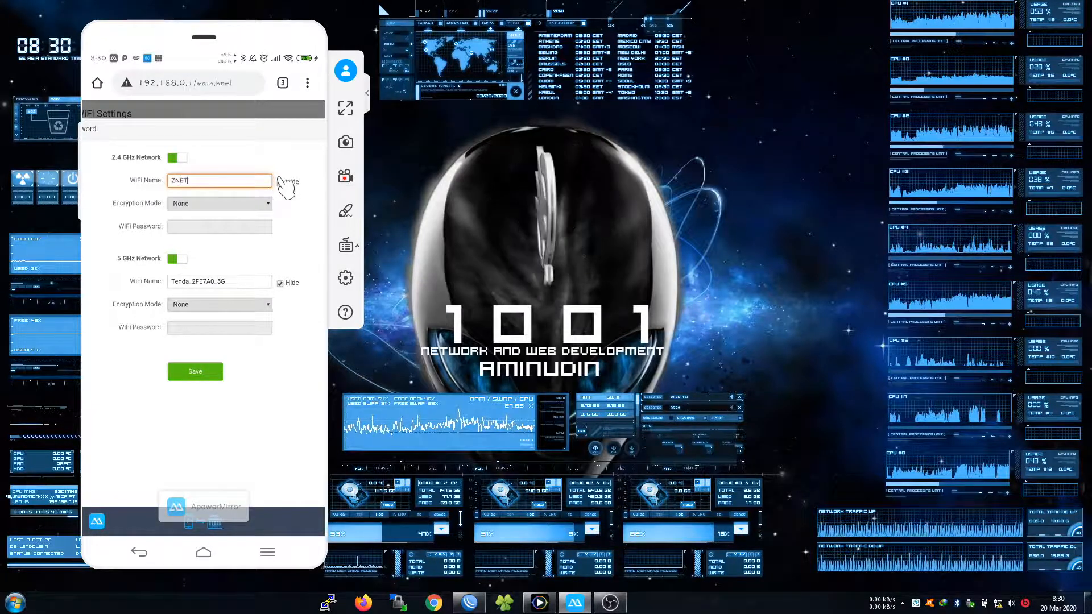
pyautogui.press('BackSpace')
pyautogui.press('BackSpace')
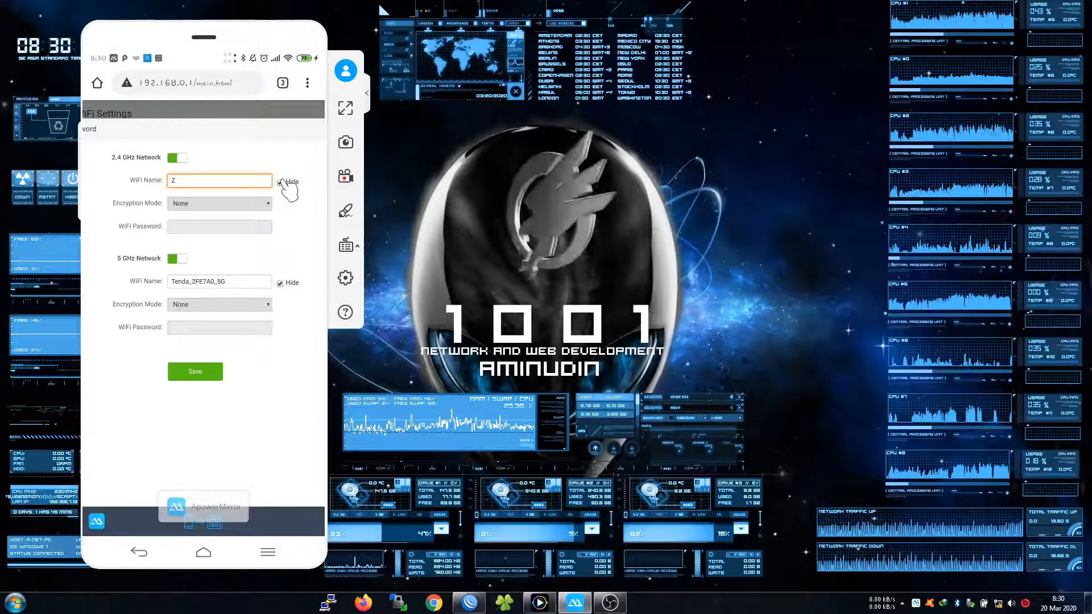
pyautogui.press('BackSpace')
pyautogui.write('NET')
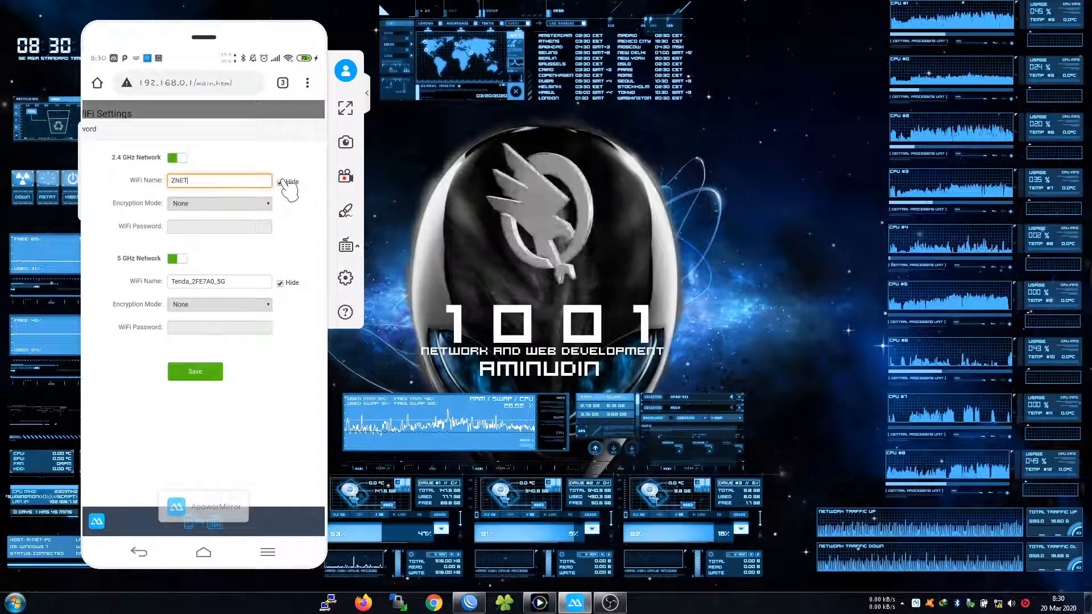
# Dismiss the upgrade prompt again and place the cursor in the 5 GHz network name
pyautogui.click(236, 281)
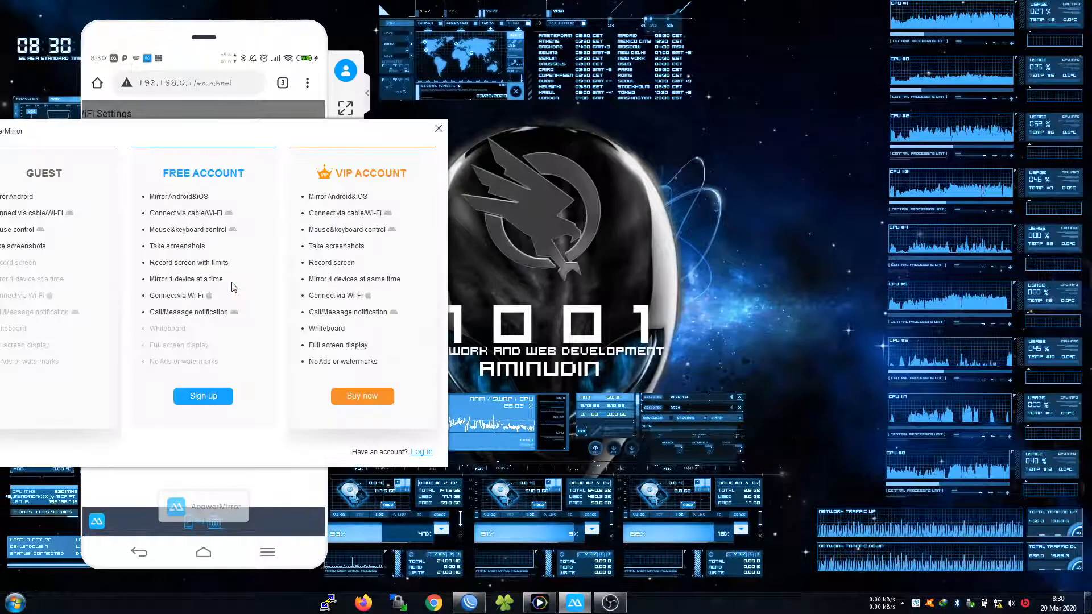
pyautogui.click(439, 129)
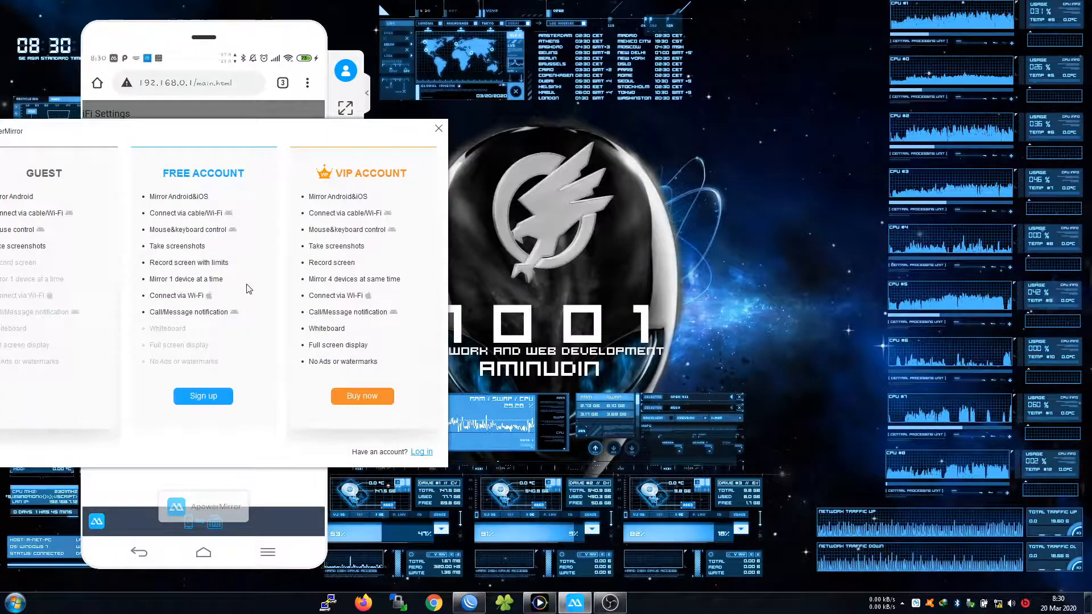
pyautogui.click(439, 130)
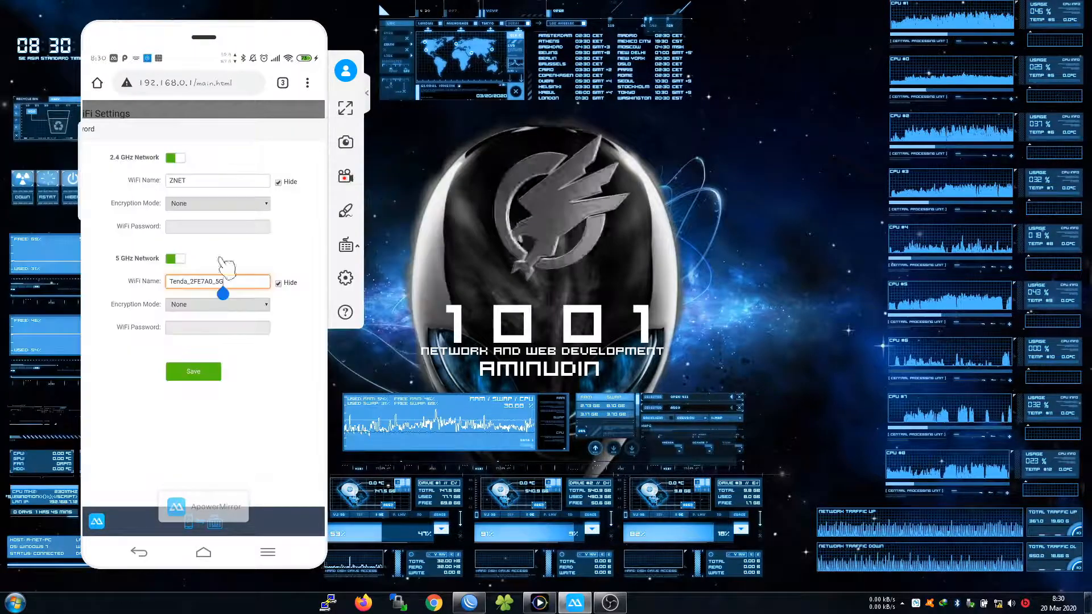
pyautogui.click(199, 282)
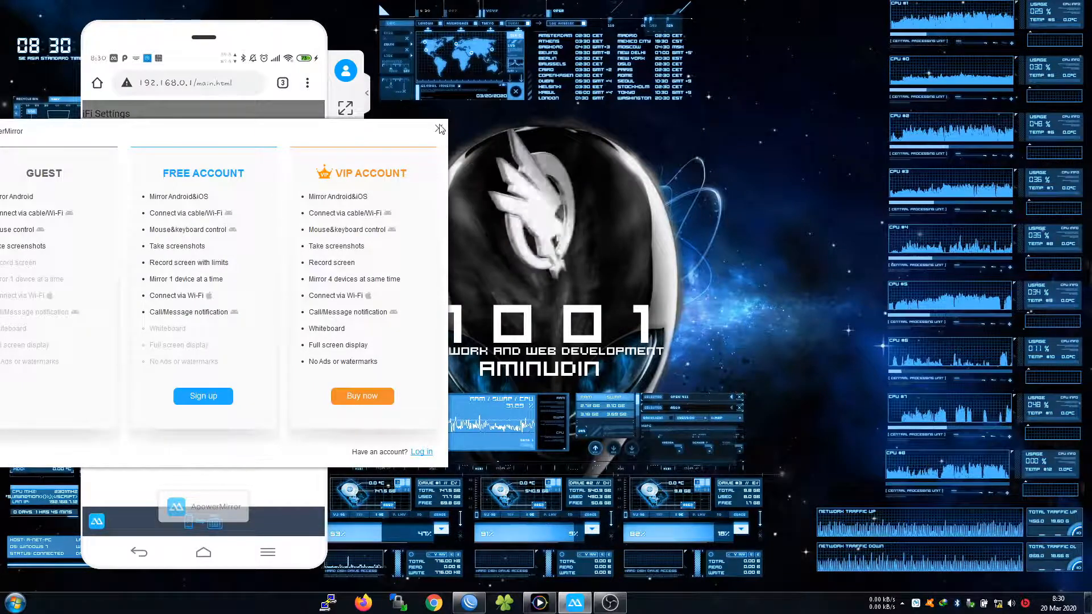
# Replace the 5 GHz network name with ZNET
pyautogui.click(439, 129)
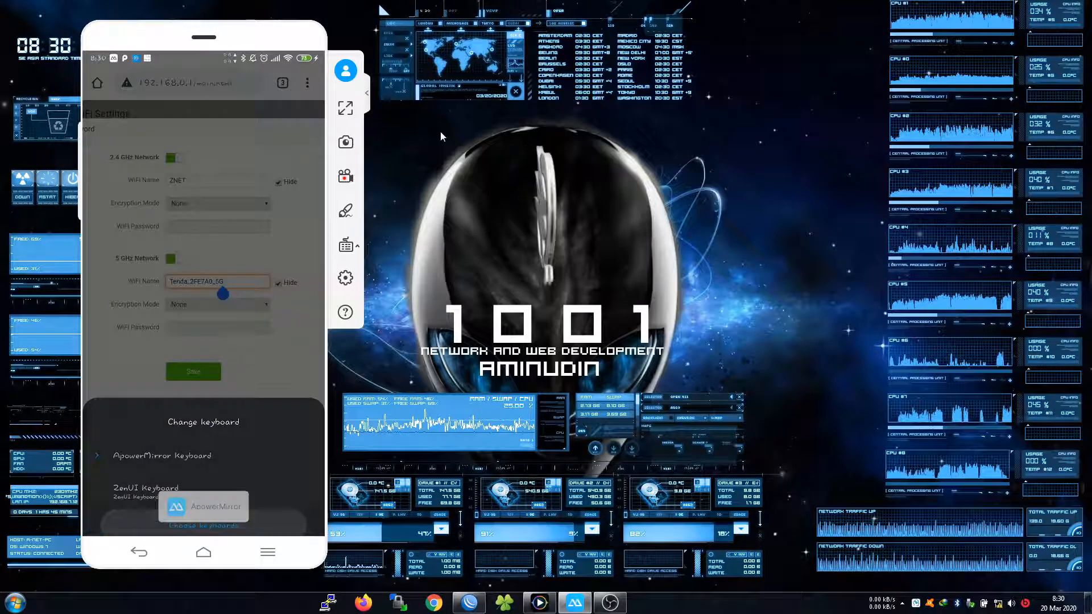
pyautogui.press('BackSpace')
pyautogui.press('BackSpace')
pyautogui.press('BackSpace')
pyautogui.press('BackSpace')
pyautogui.press('BackSpace')
pyautogui.press('BackSpace')
pyautogui.press('BackSpace')
pyautogui.press('BackSpace')
pyautogui.press('BackSpace')
pyautogui.press('BackSpace')
pyautogui.press('BackSpace')
pyautogui.press('BackSpace')
pyautogui.press('BackSpace')
pyautogui.press('BackSpace')
pyautogui.press('BackSpace')
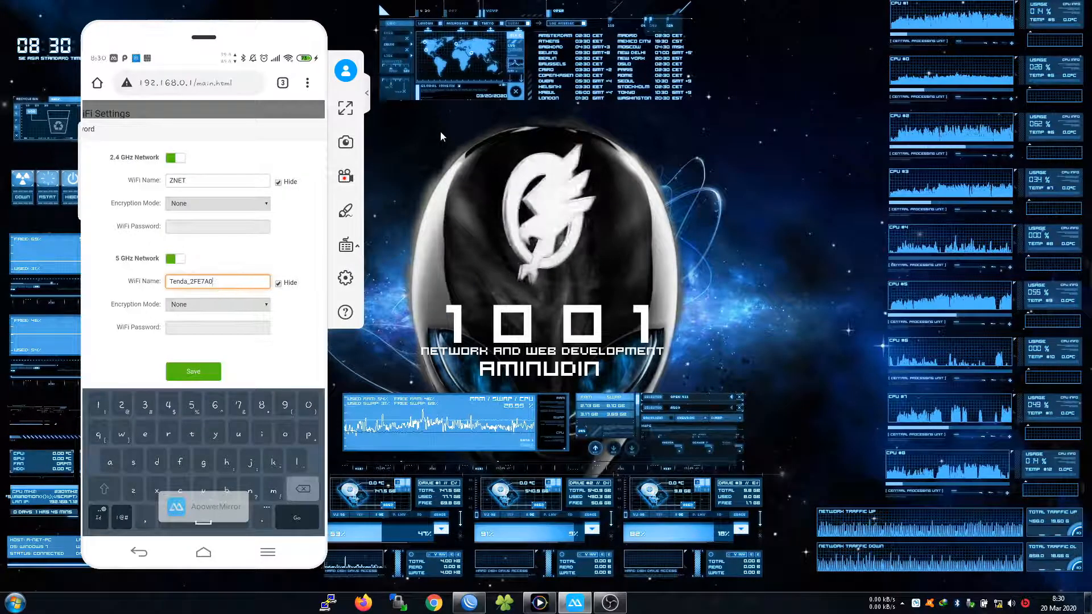
pyautogui.write('ZNET')
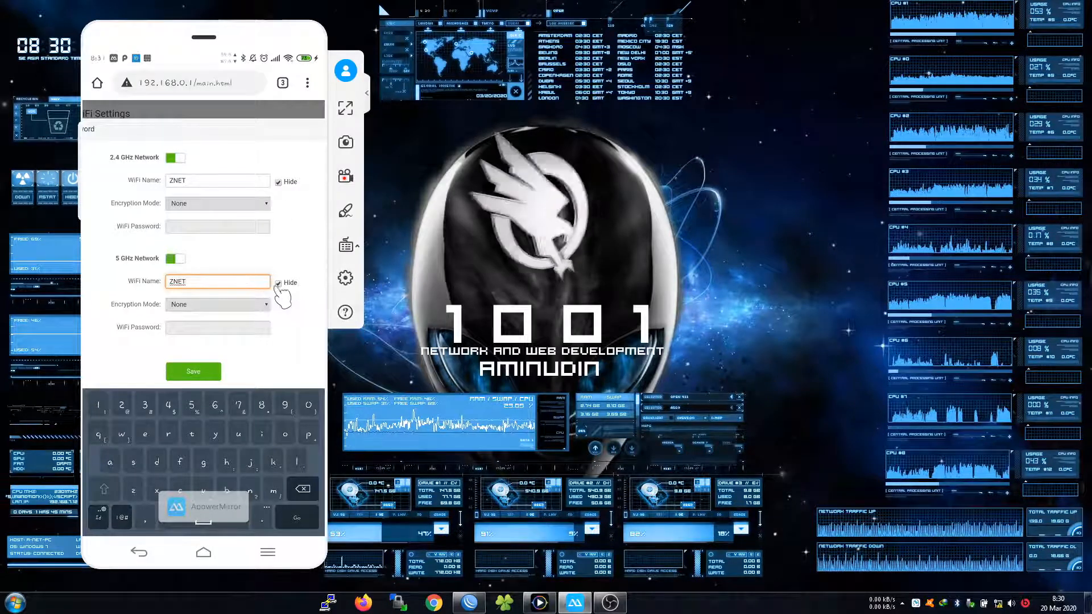
pyautogui.click(281, 182)
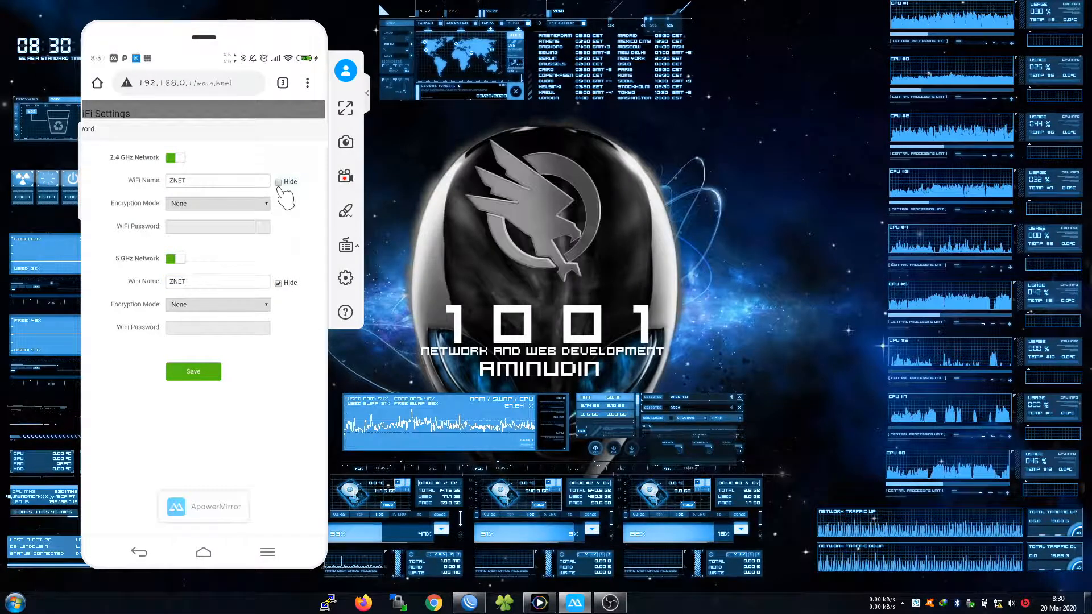
# Untick Hide for both the 2.4 GHz and 5 GHz networks and save
pyautogui.click(281, 182)
pyautogui.click(281, 282)
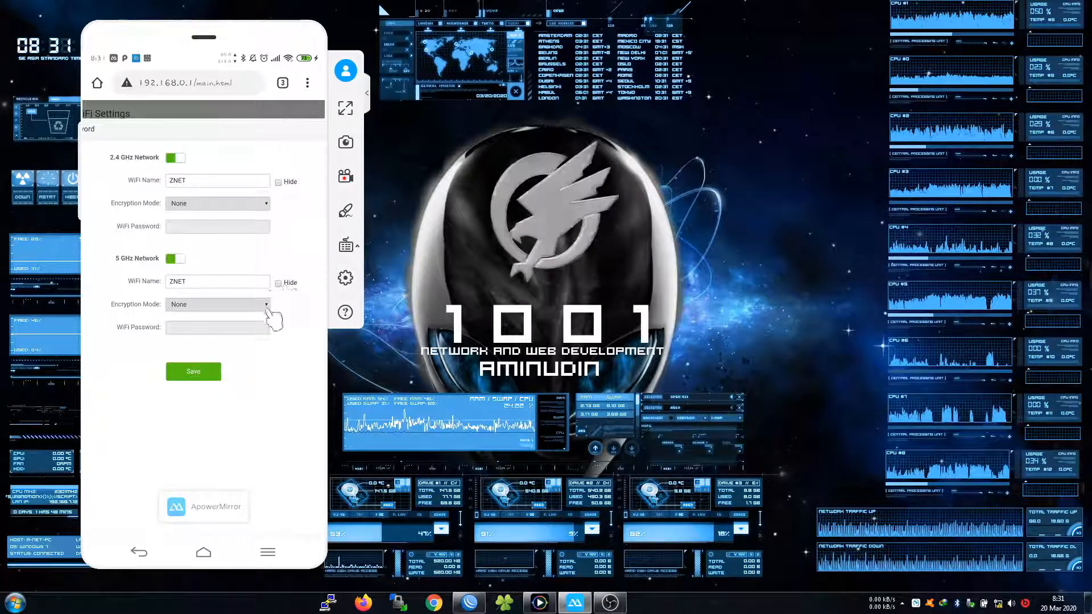
pyautogui.click(214, 377)
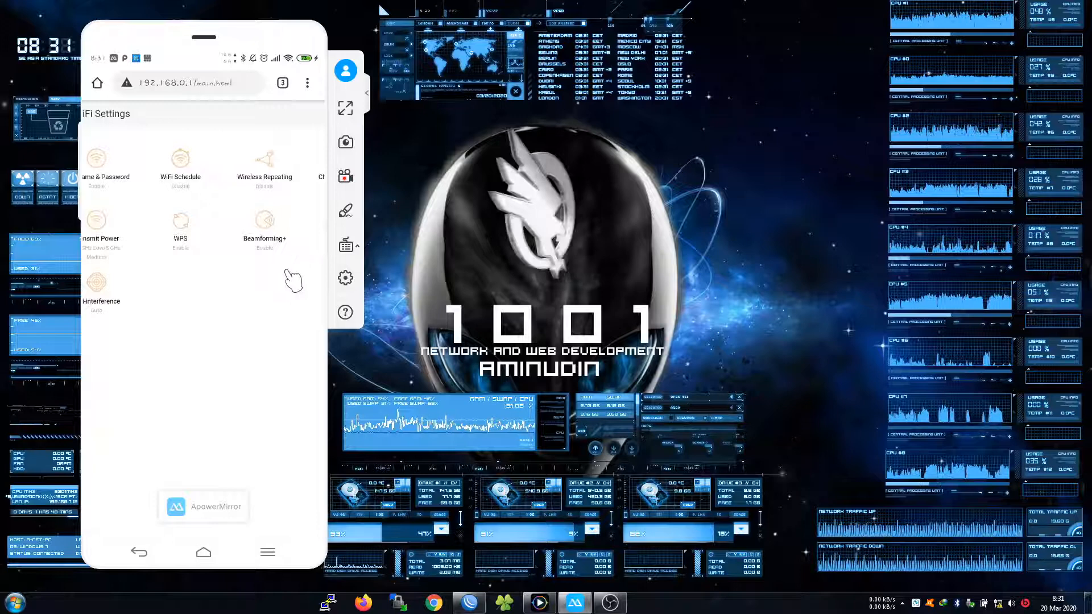
# Join the phone to ZNET, cancelling the prompt for the old Tenda_2FE7A0_5G network
pyautogui.moveTo(203, 305); pyautogui.dragTo(221, 335)
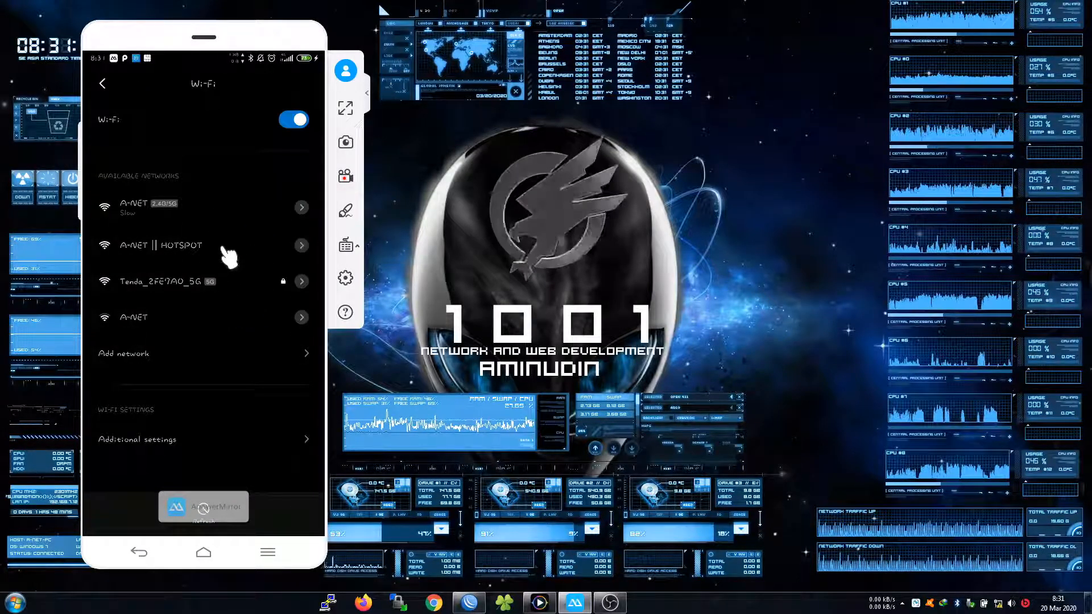
pyautogui.click(202, 282)
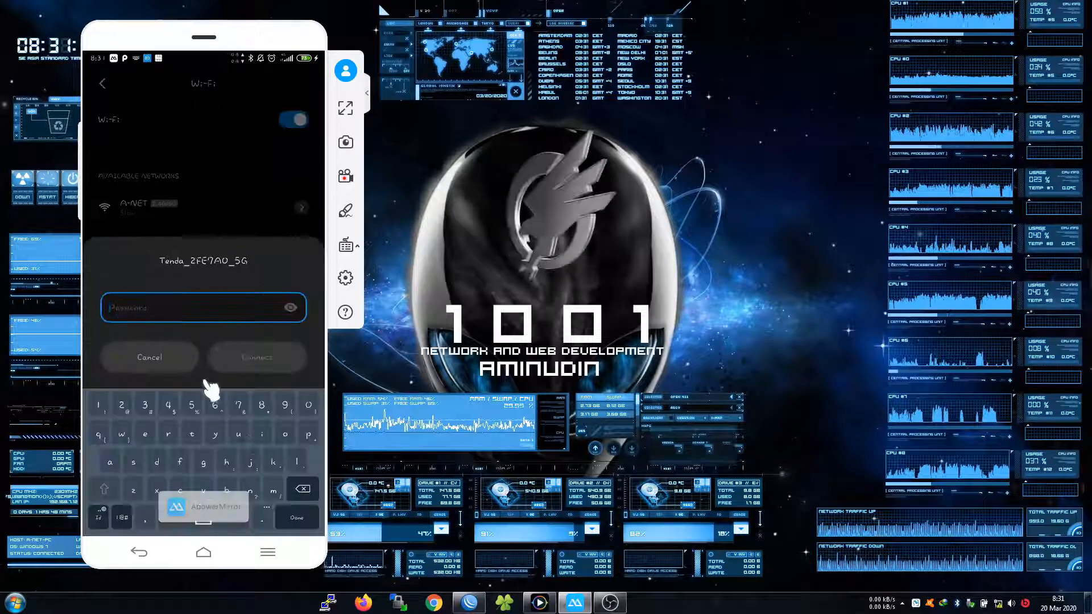
pyautogui.click(171, 358)
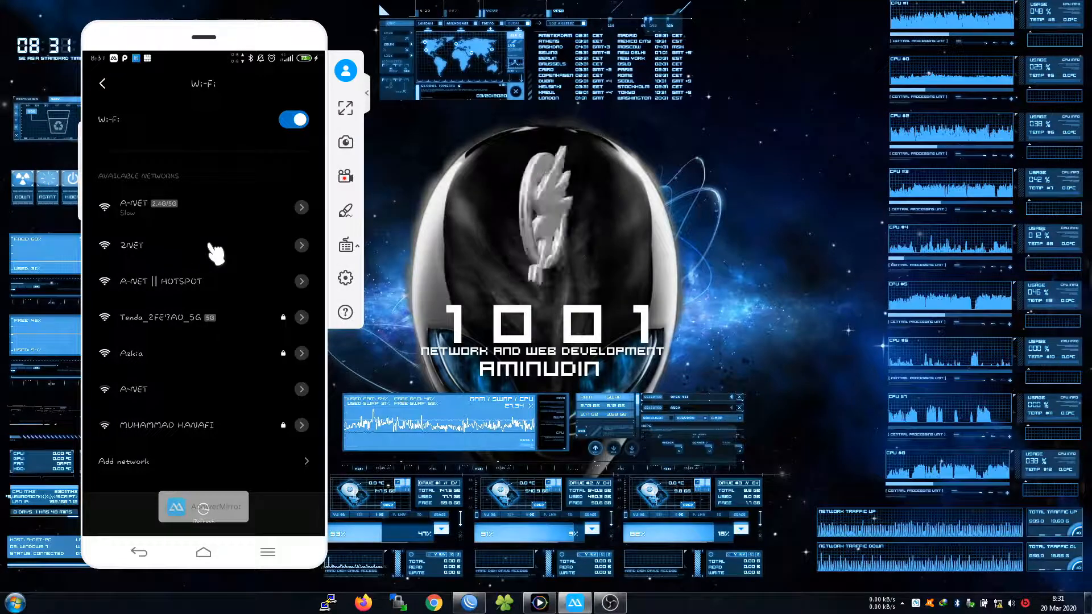
pyautogui.click(190, 247)
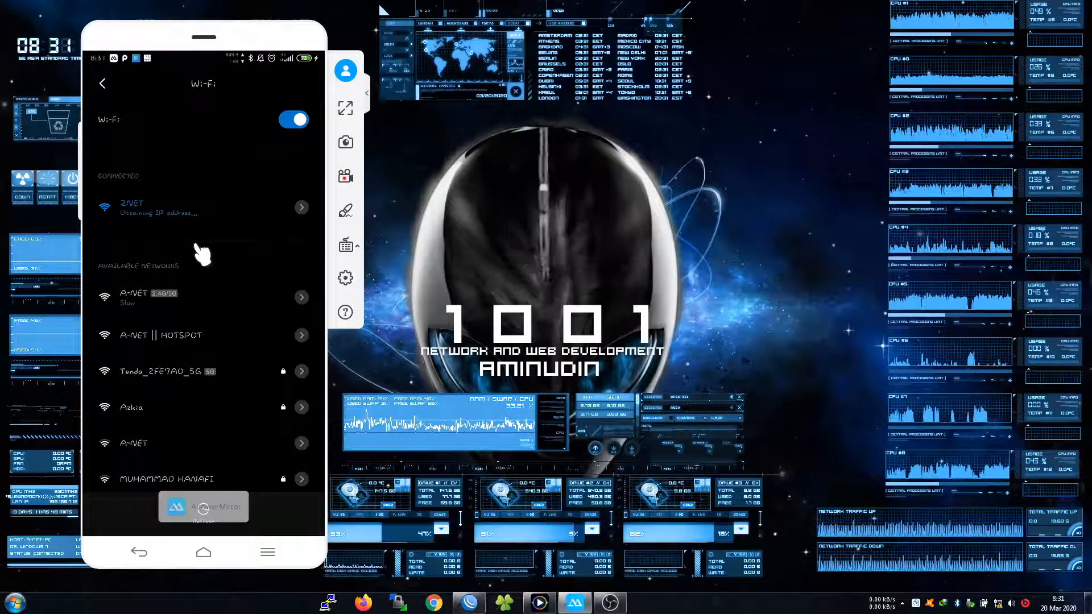
# Back in the browser, reload the Tenda admin page and go to WiFi Settings
pyautogui.rightClick(230, 242)
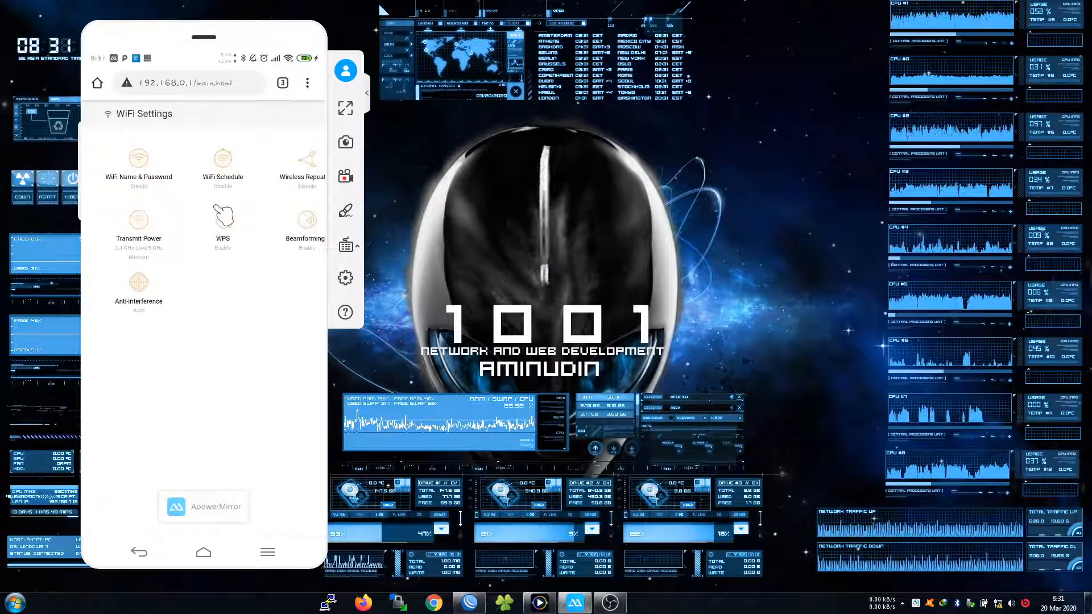
pyautogui.click(307, 83)
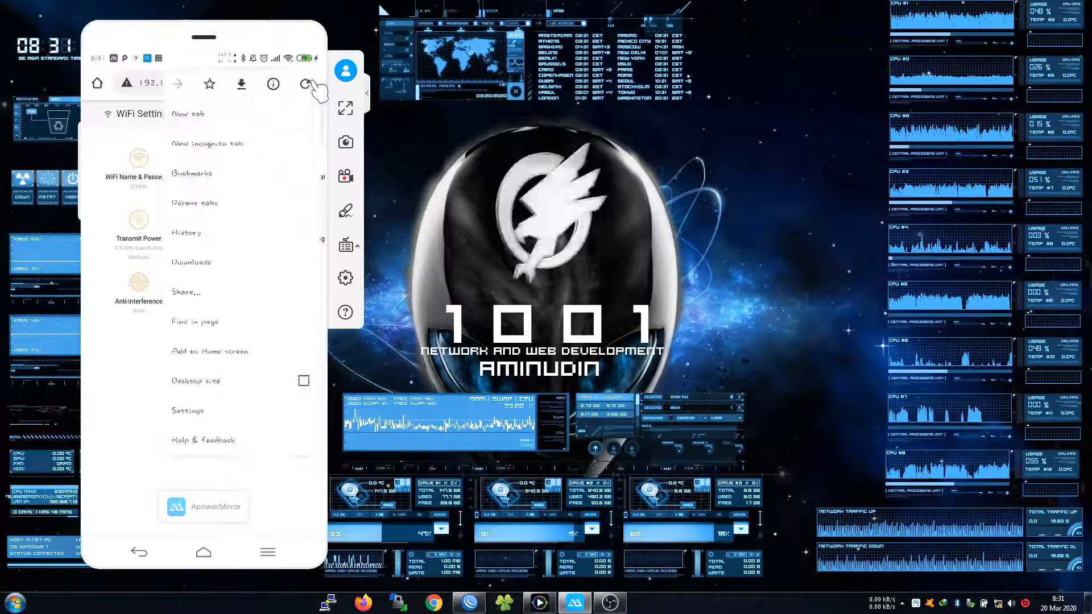
pyautogui.click(305, 82)
pyautogui.click(112, 183)
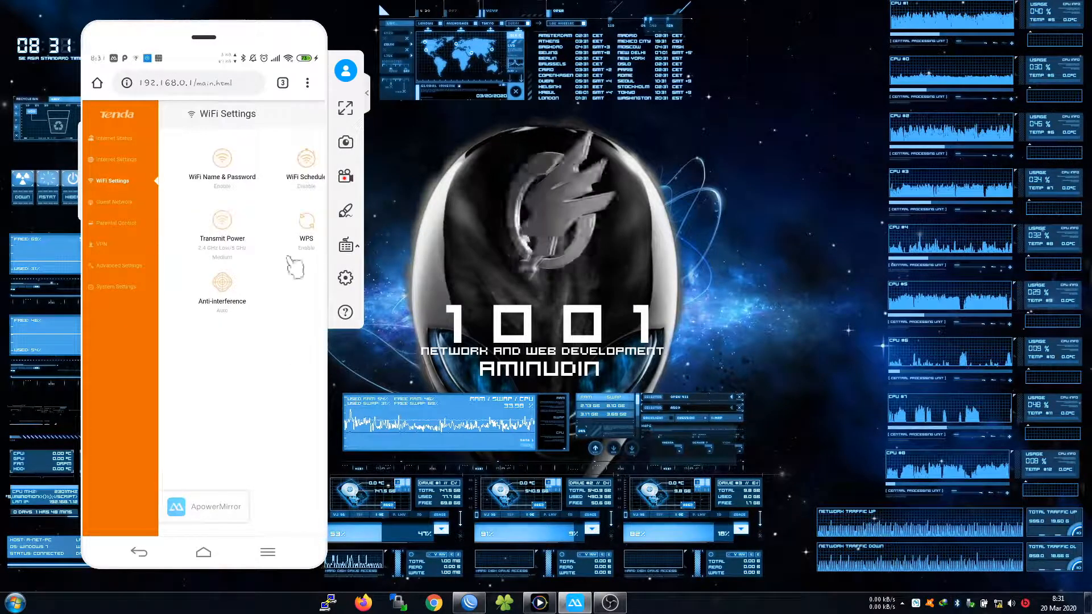
# Turn AP Mode on, save and confirm the router reboot, then switch back to WinBox
pyautogui.moveTo(288, 256); pyautogui.dragTo(162, 287)
pyautogui.click(252, 231)
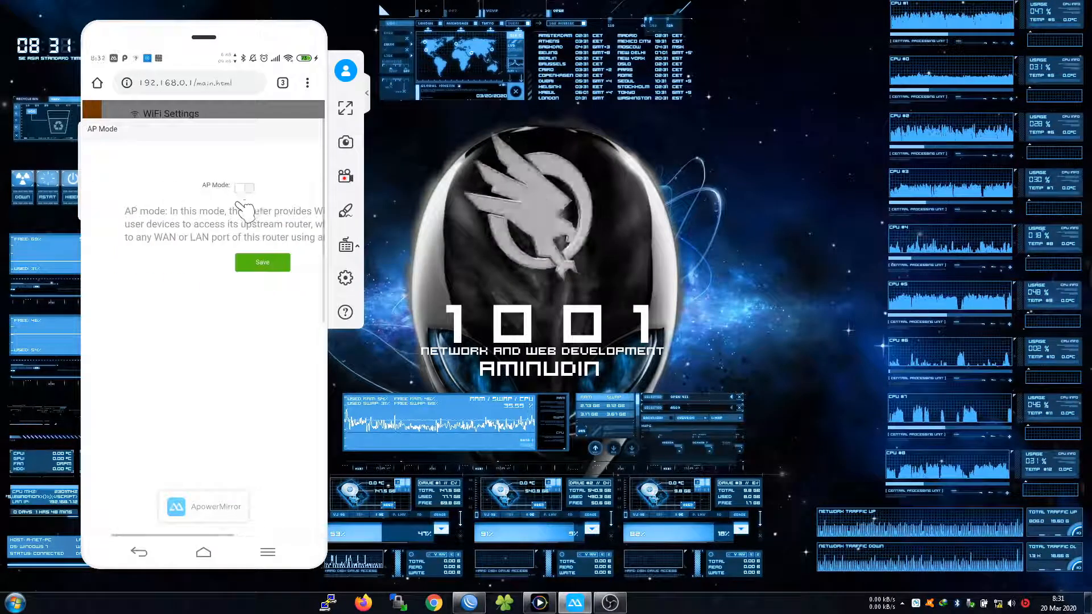
pyautogui.click(238, 187)
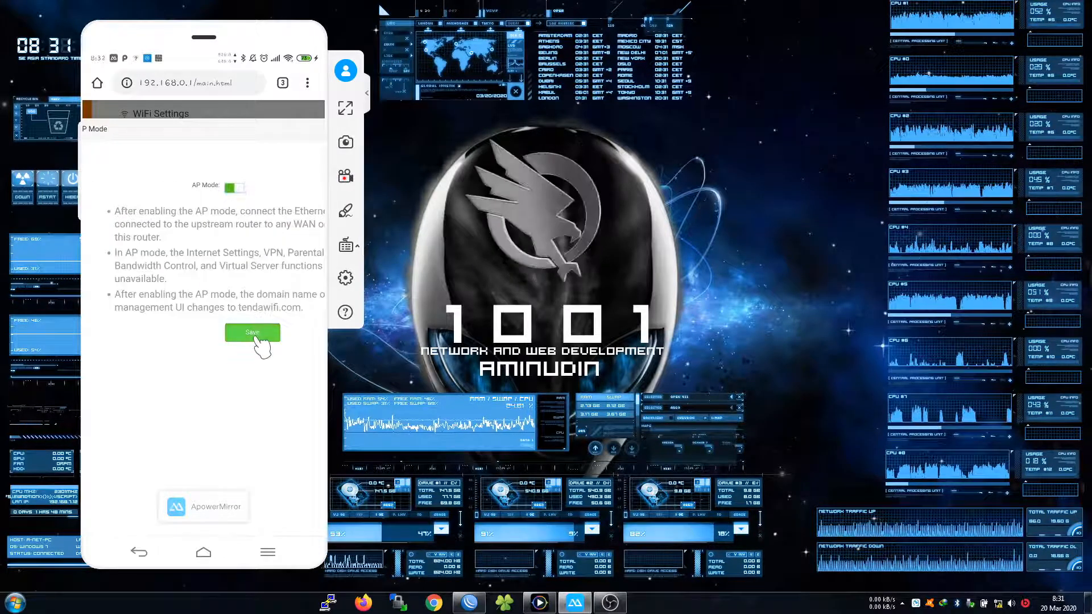
pyautogui.click(256, 333)
pyautogui.click(280, 343)
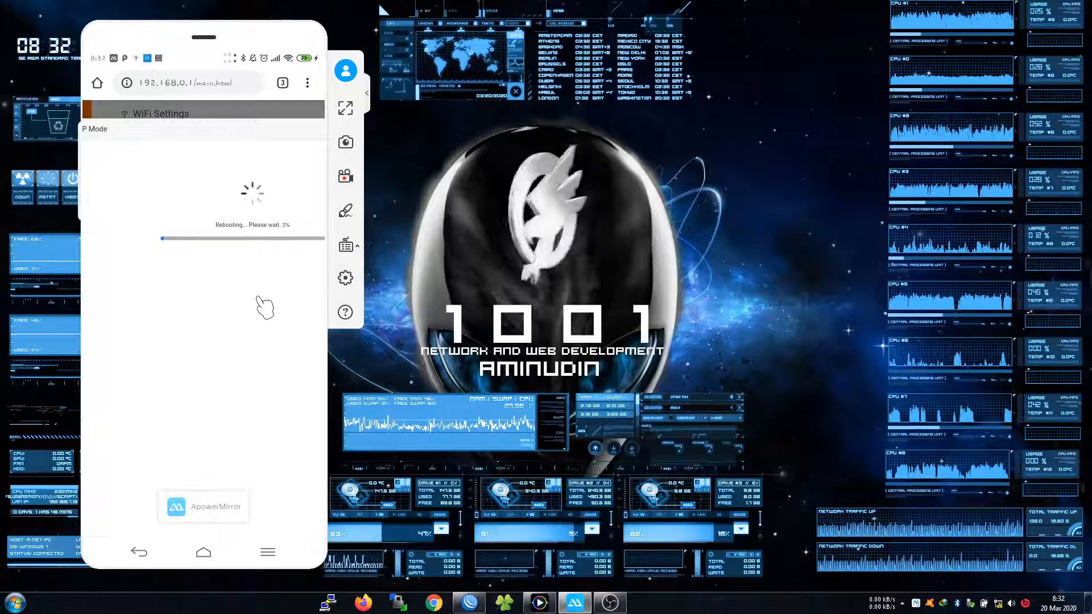
pyautogui.click(470, 604)
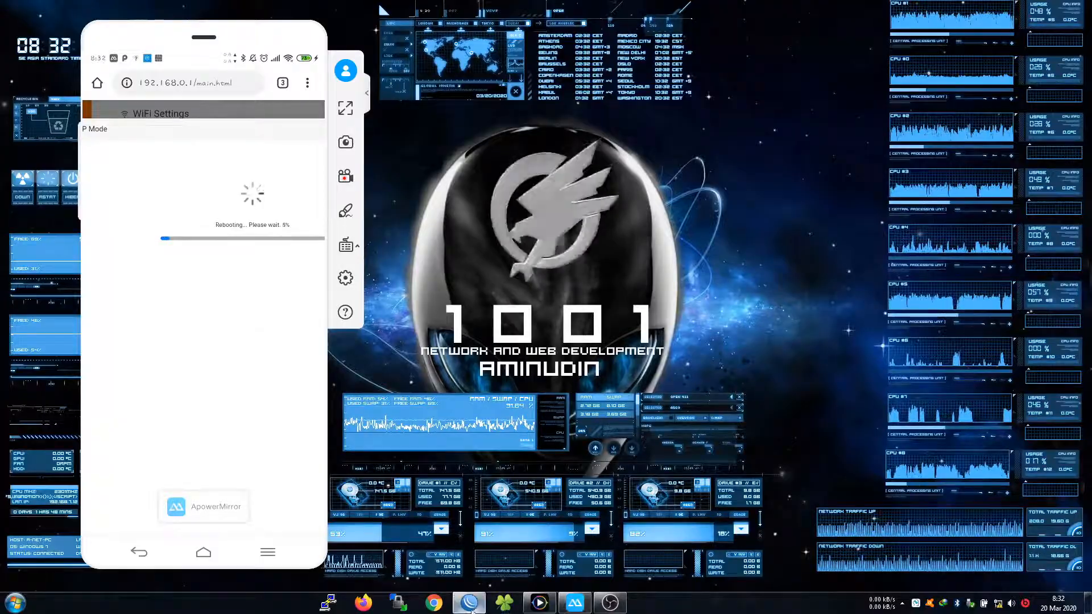
pyautogui.click(272, 291)
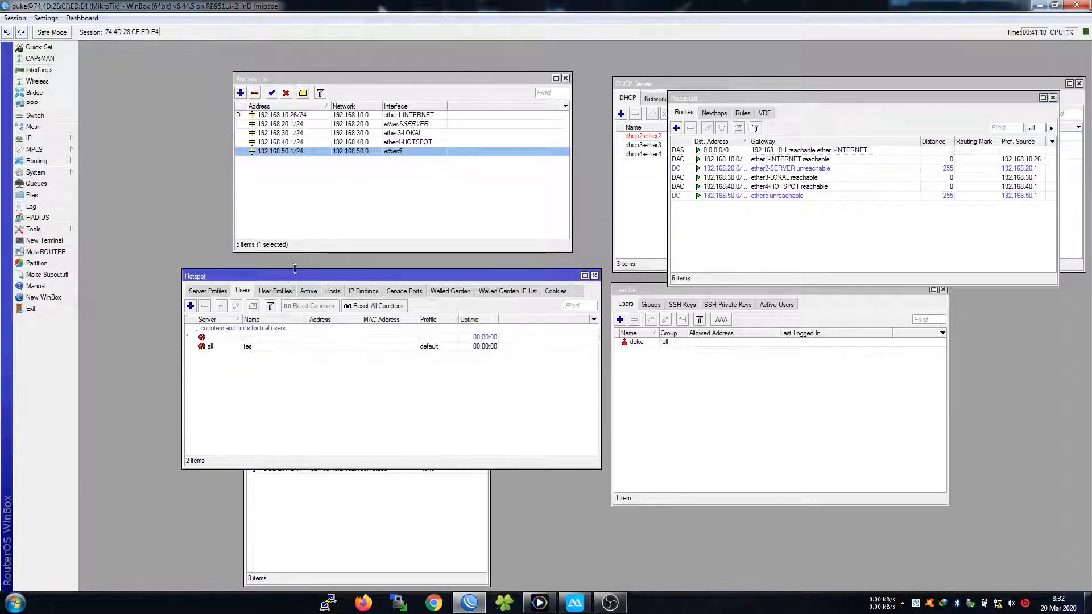
# Check the router reboot on the phone, then show Hotspot User Profiles in WinBox
pyautogui.moveTo(299, 277); pyautogui.dragTo(313, 195)
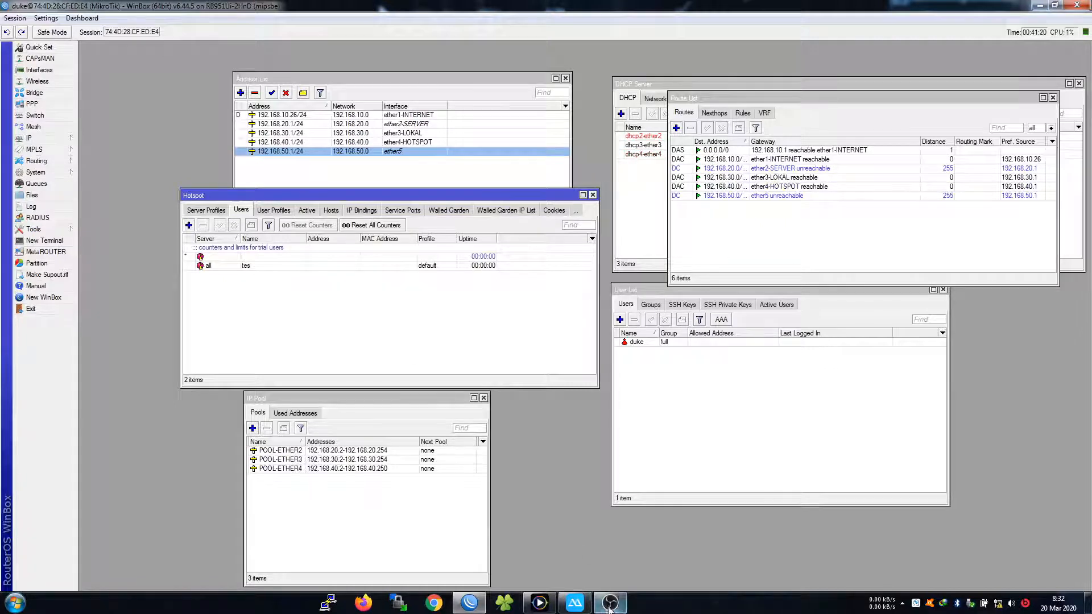
pyautogui.click(575, 602)
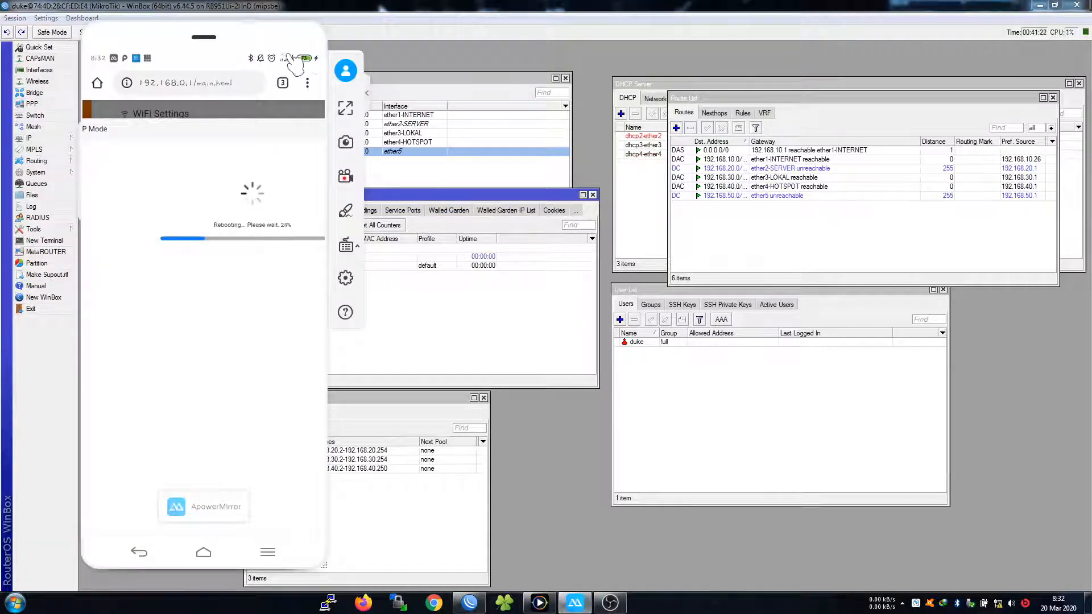
pyautogui.click(450, 311)
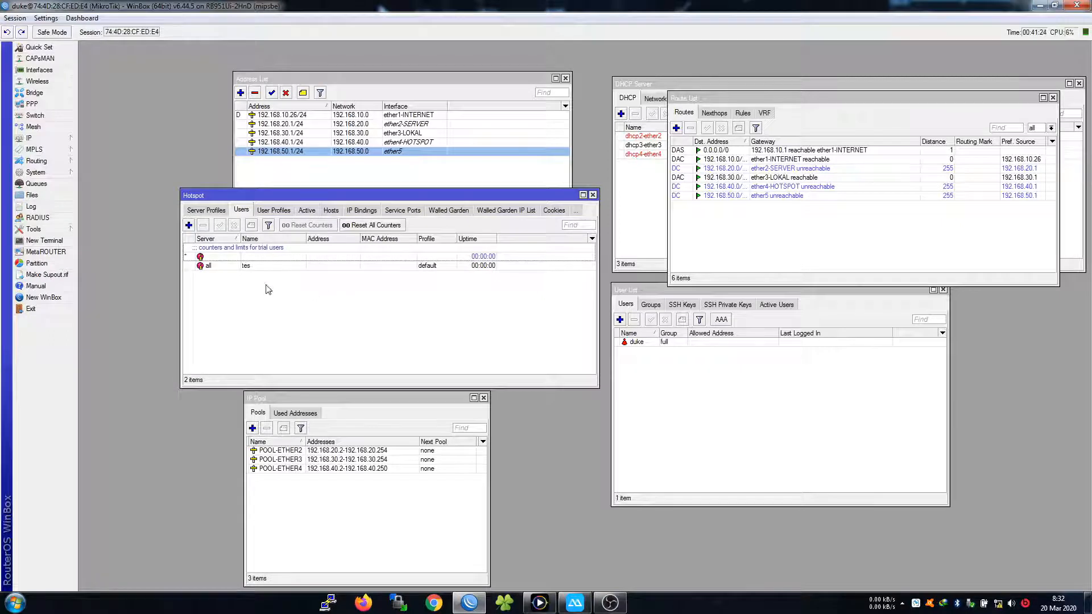
pyautogui.click(274, 210)
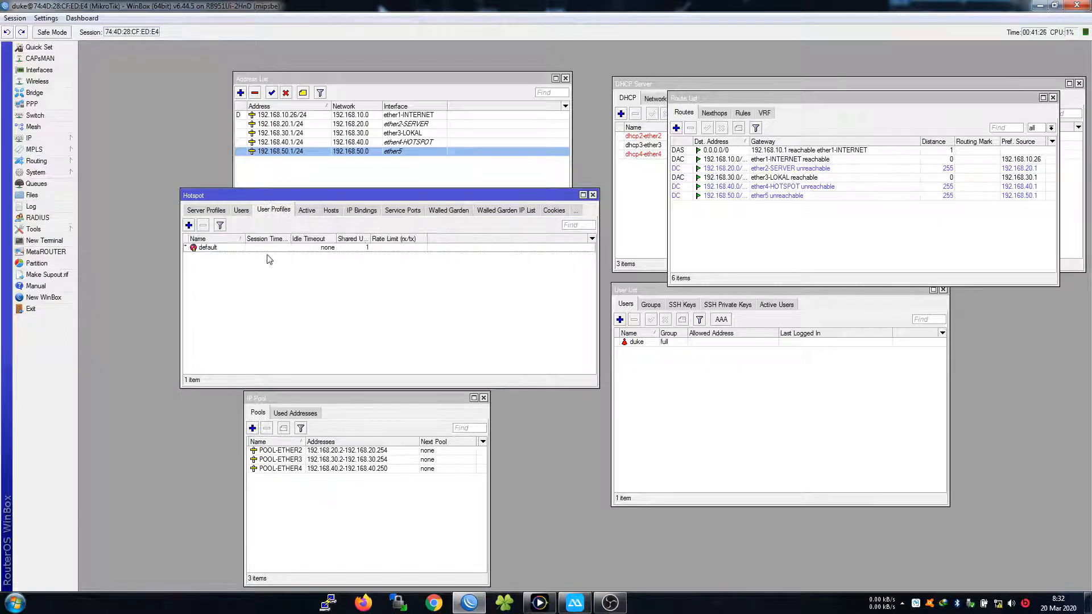
# Add a hotspot user profile named paket-3Jam
pyautogui.click(189, 225)
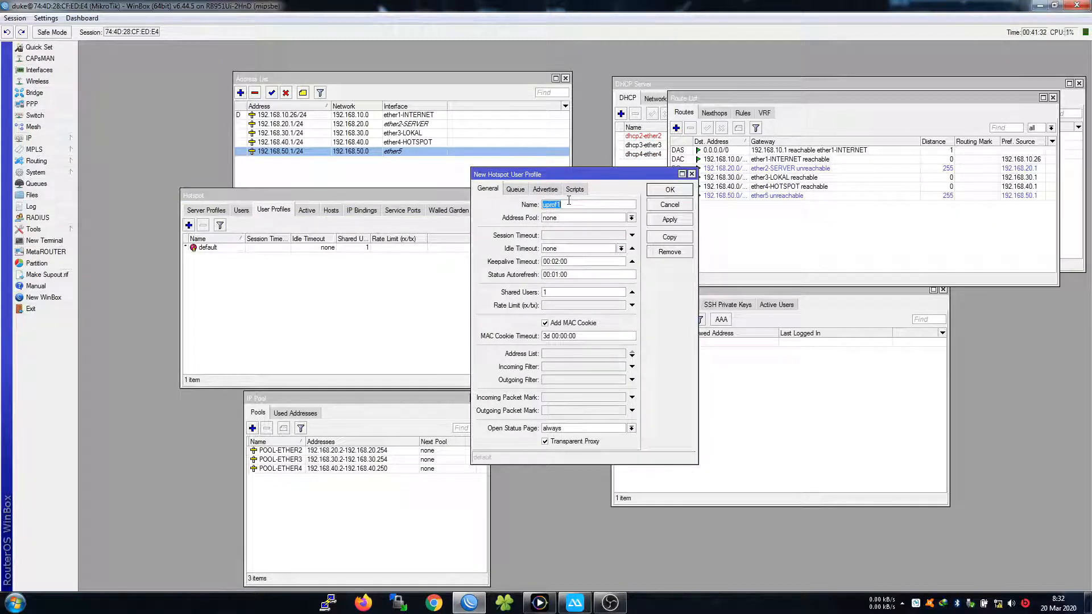
pyautogui.press('BackSpace')
pyautogui.write('pKA')
pyautogui.press('BackSpace')
pyautogui.write('ket-3Jam')
pyautogui.click(663, 191)
# Add a second user profile named Paket-24jam
pyautogui.click(189, 226)
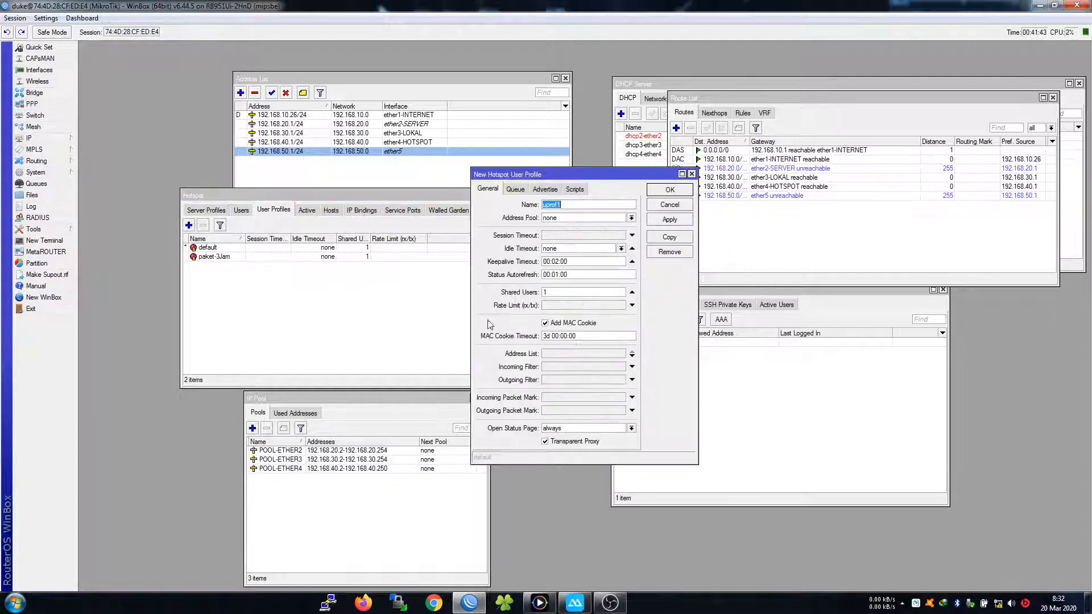
pyautogui.write('Paket-24jam')
pyautogui.click(660, 190)
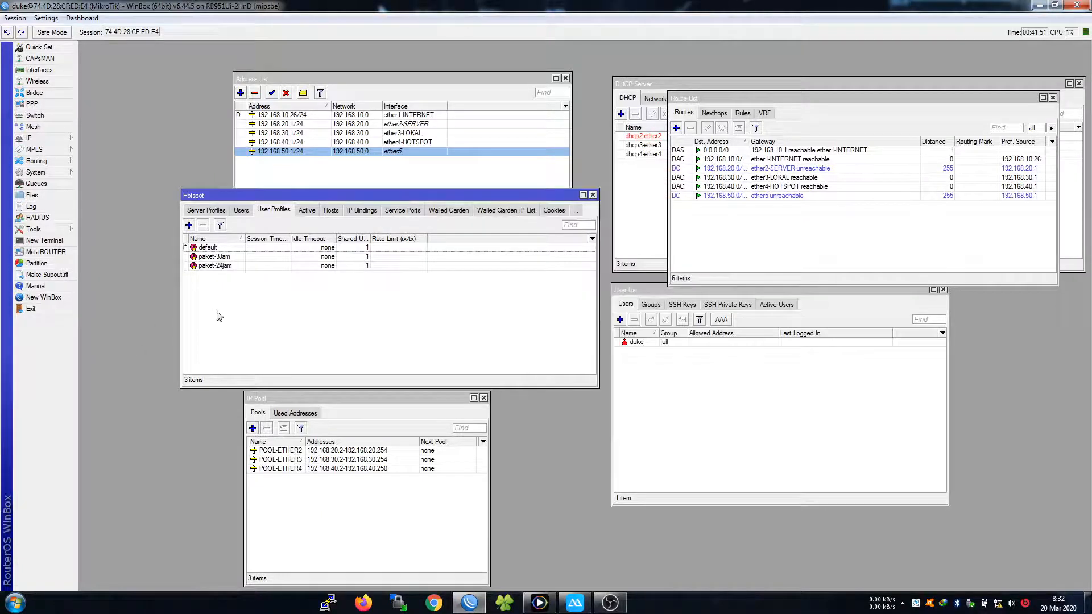
# Resize the Shared Users column and browse the hotspot users and profiles lists
pyautogui.moveTo(369, 238); pyautogui.dragTo(419, 238)
pyautogui.click(368, 258)
pyautogui.click(355, 265)
pyautogui.click(353, 259)
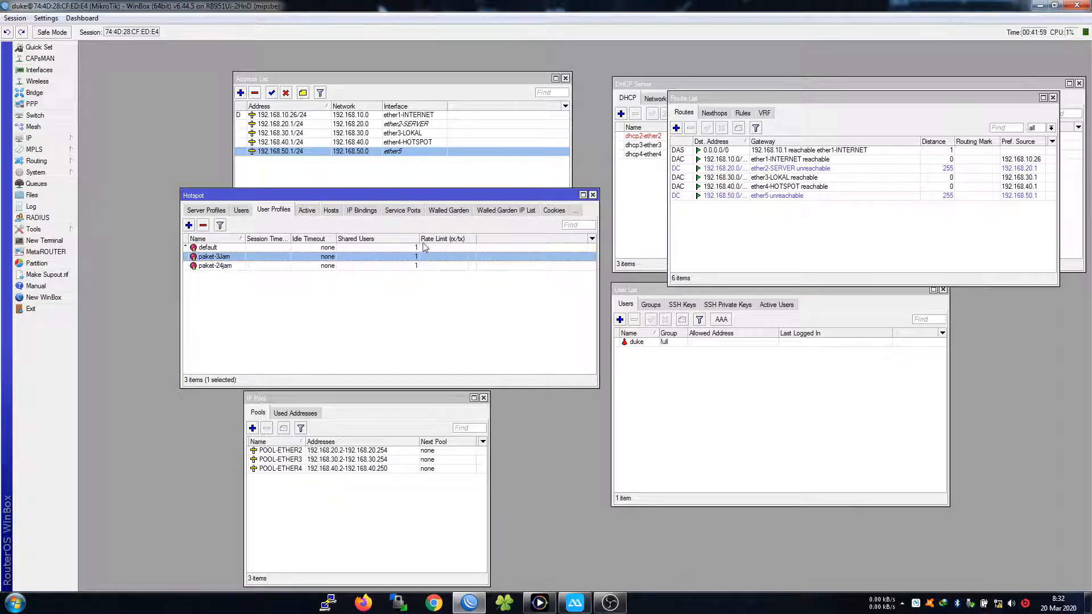
pyautogui.moveTo(419, 238); pyautogui.dragTo(393, 239)
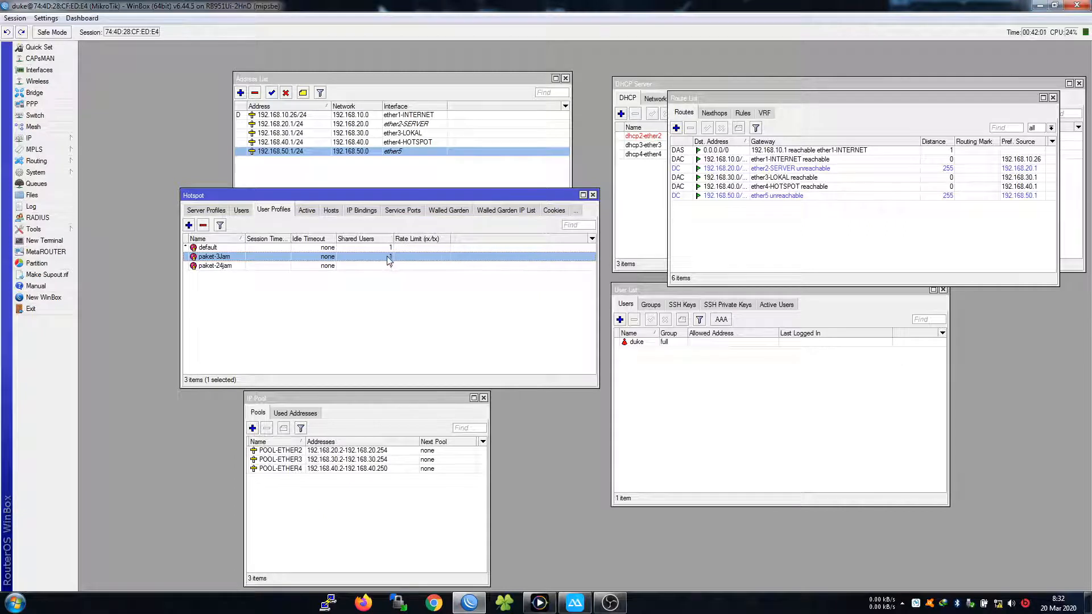
pyautogui.click(243, 210)
pyautogui.click(281, 210)
# Give paket-3Jam a 1M/2M rate limit, leaving its parent queue unset
pyautogui.doubleClick(390, 257)
pyautogui.click(673, 205)
pyautogui.click(379, 296)
pyautogui.doubleClick(222, 257)
pyautogui.click(523, 193)
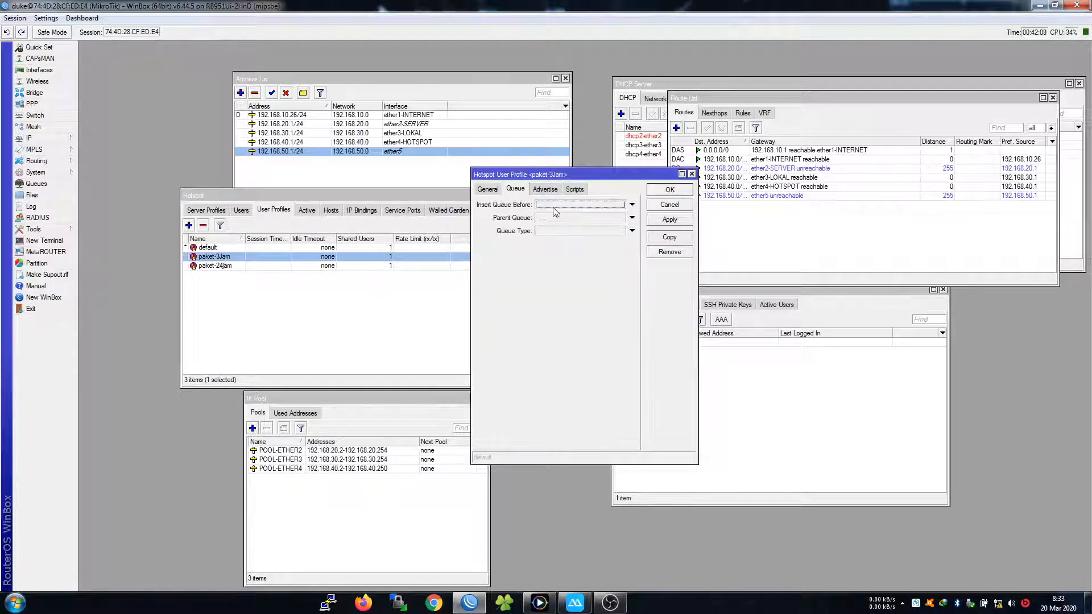
pyautogui.click(557, 218)
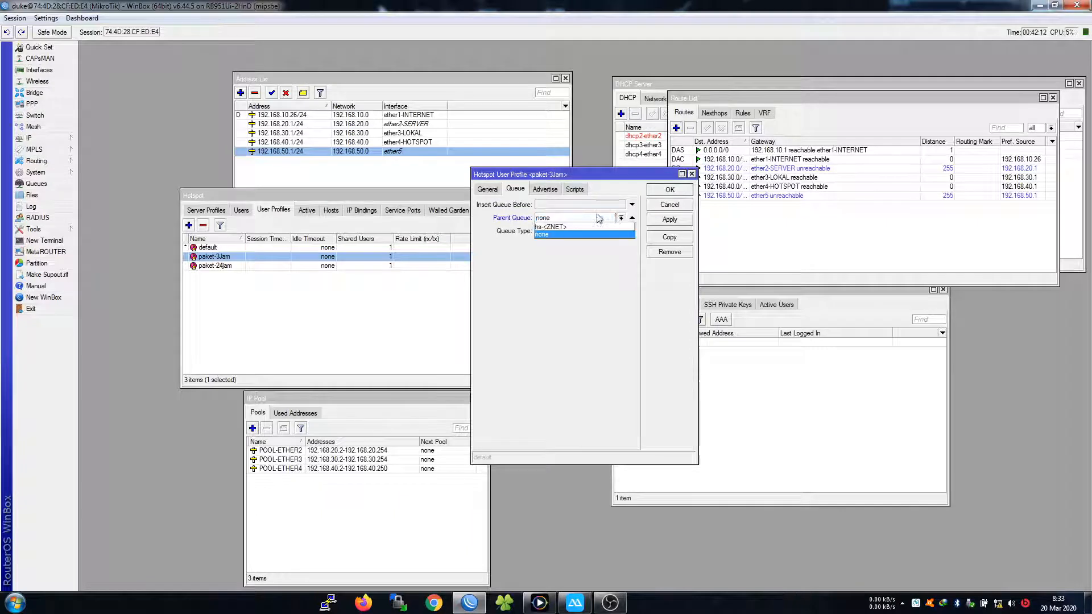
pyautogui.click(632, 218)
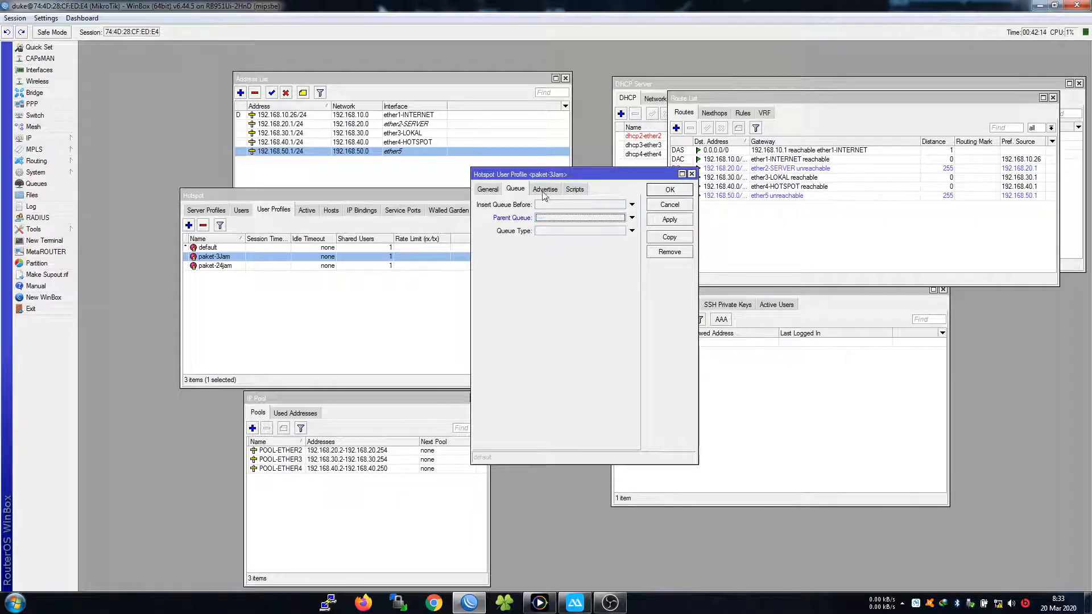
pyautogui.click(489, 190)
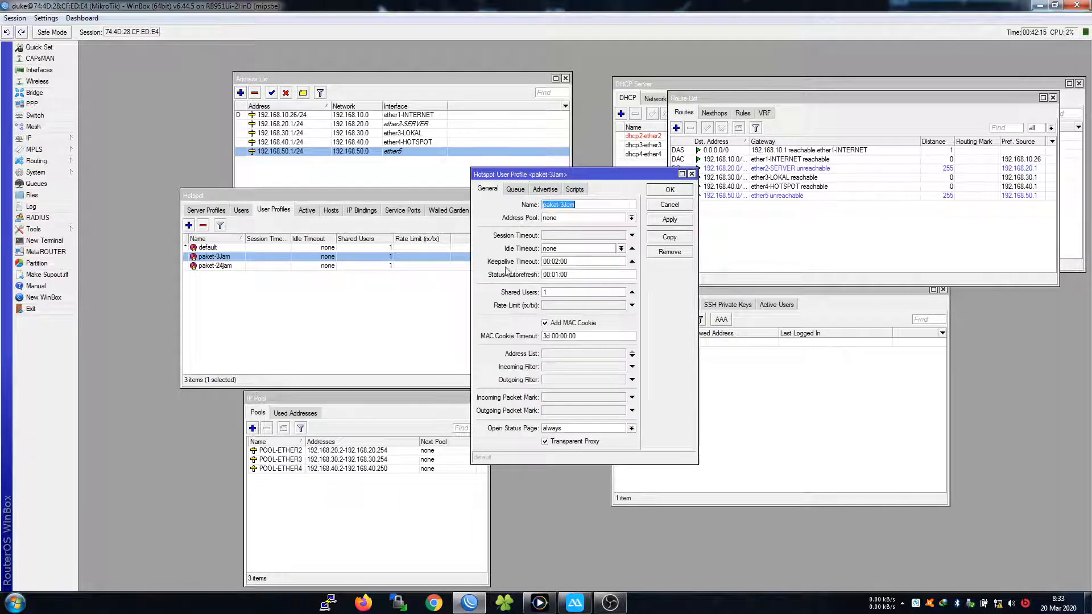
pyautogui.click(559, 307)
pyautogui.write('1M/2')
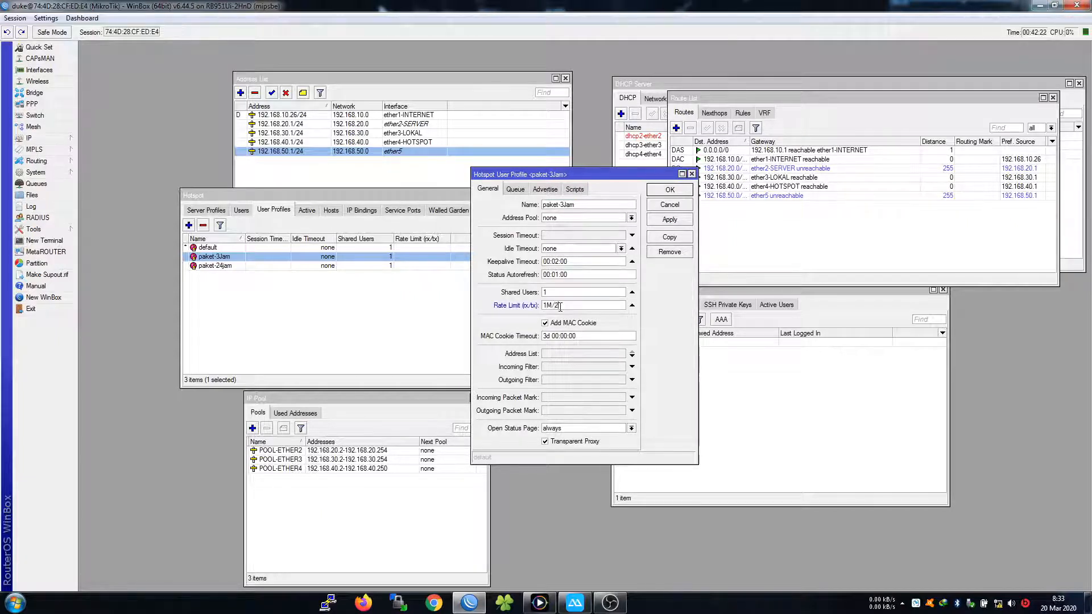
pyautogui.write('M')
pyautogui.click(669, 190)
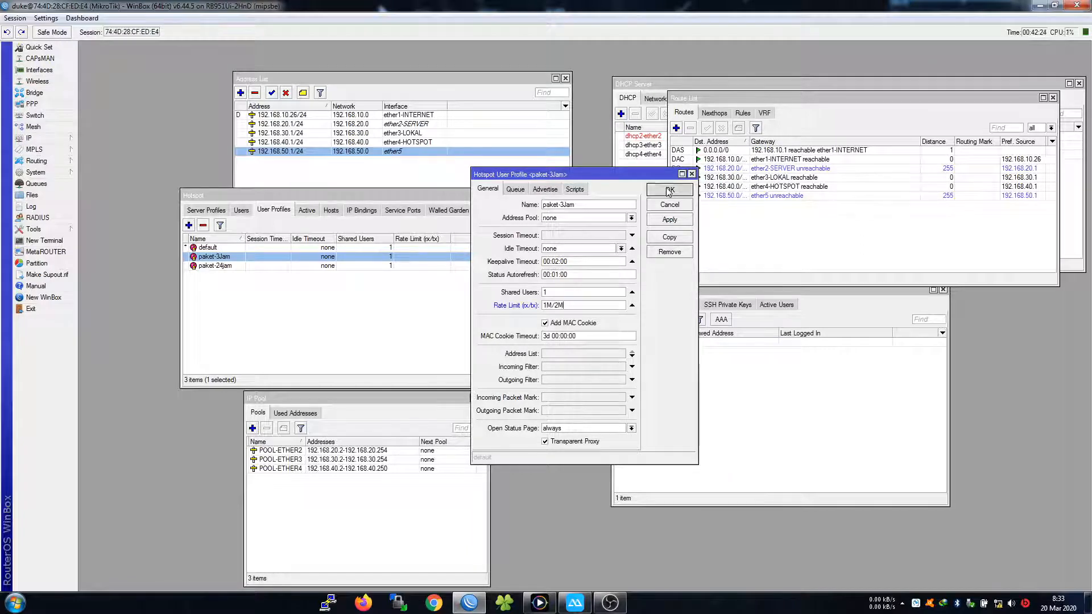
pyautogui.click(282, 265)
# Give paket-24jam a 2M/3M rate limit
pyautogui.doubleClick(282, 266)
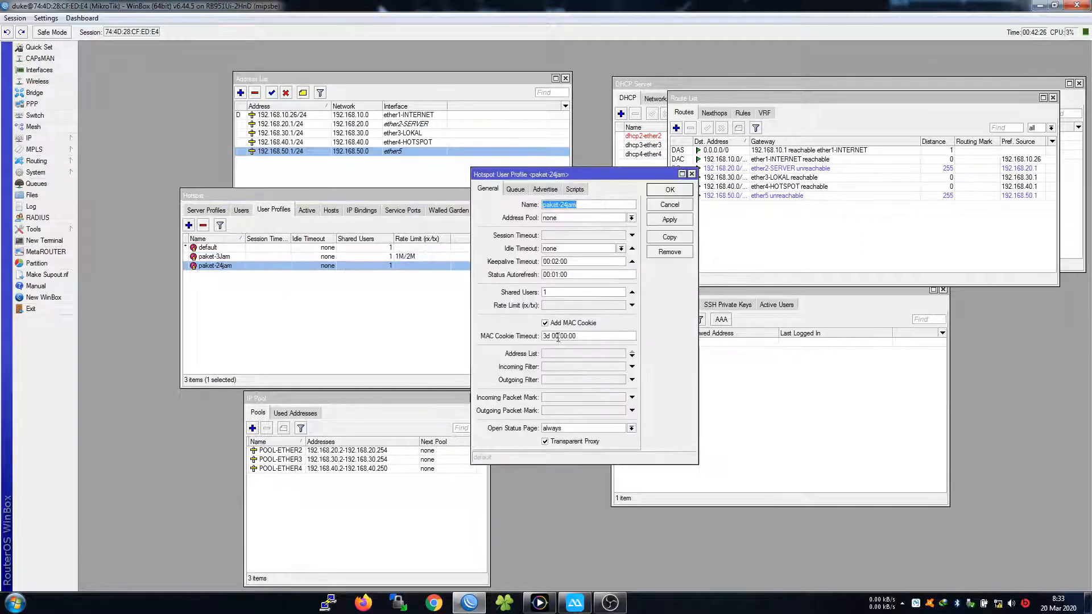
pyautogui.click(557, 305)
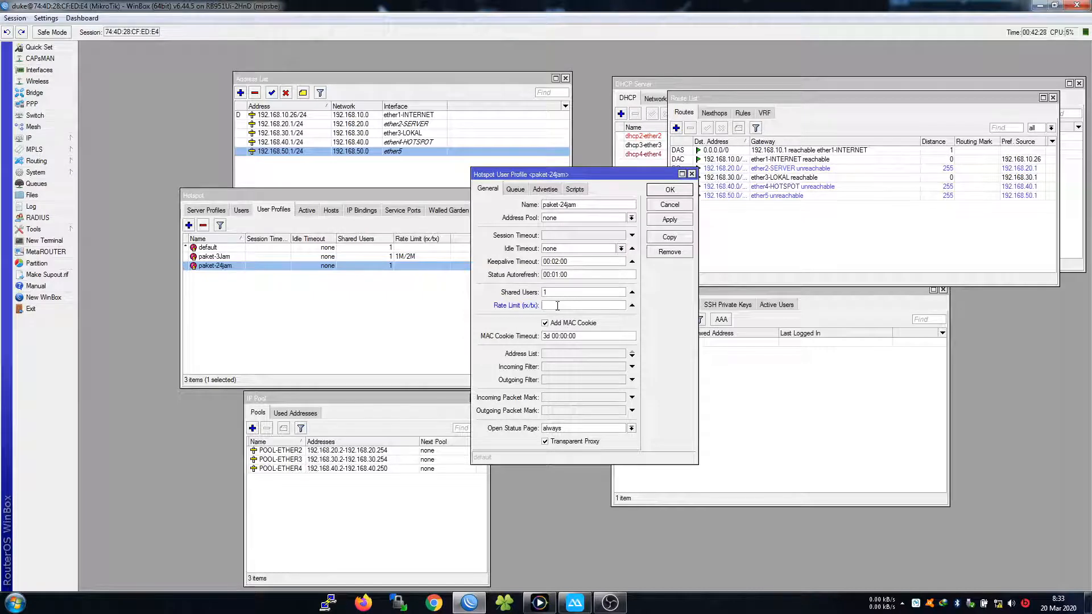
pyautogui.write('2M/3M')
pyautogui.click(654, 193)
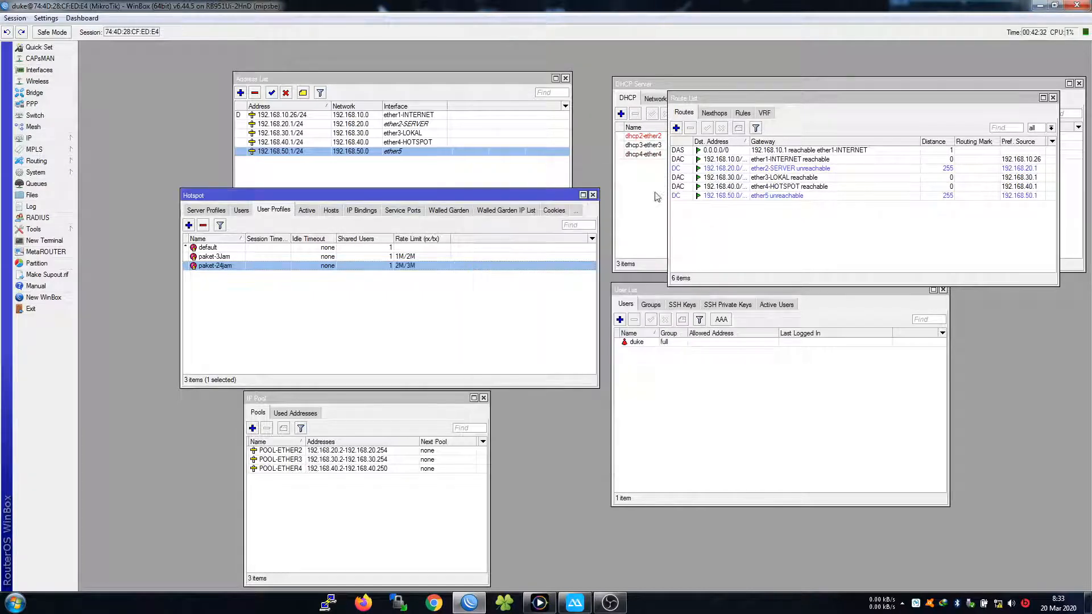
pyautogui.click(387, 336)
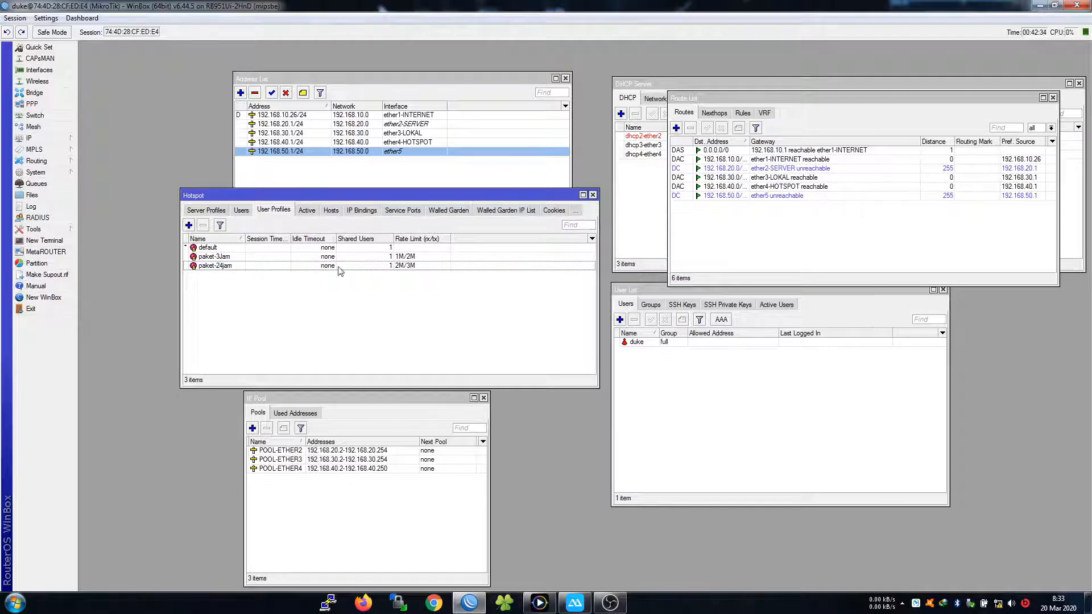
# Recheck paket-3Jam's rate limit, then show the Queue List
pyautogui.doubleClick(261, 257)
pyautogui.click(576, 306)
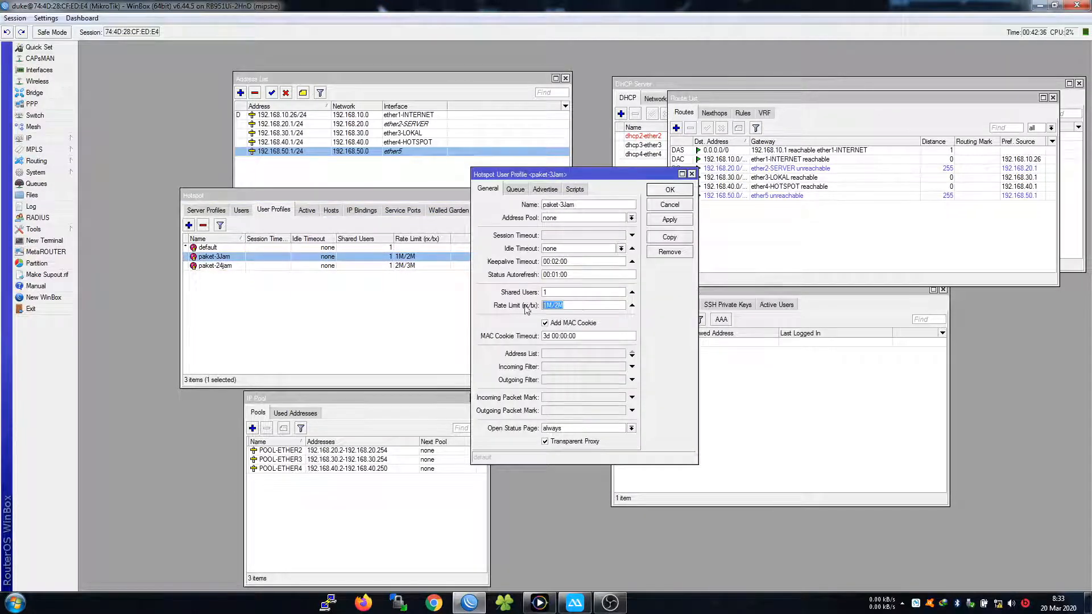
pyautogui.click(671, 193)
pyautogui.click(36, 184)
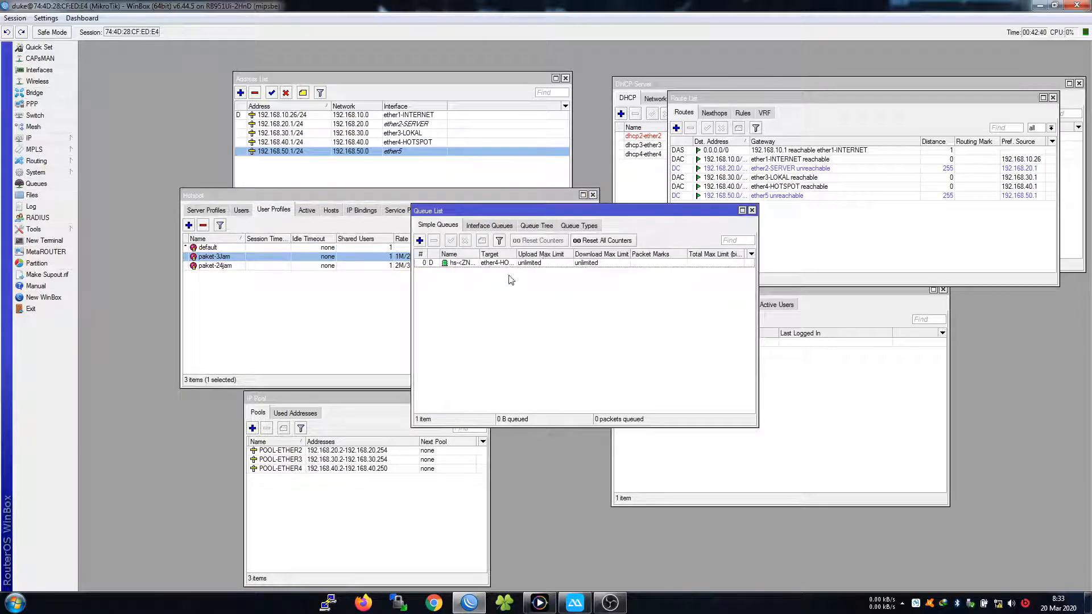
# Widen the Name column, inspect the hs-<ZNET> dynamic queue, then close the Queue List
pyautogui.moveTo(479, 254); pyautogui.dragTo(500, 255)
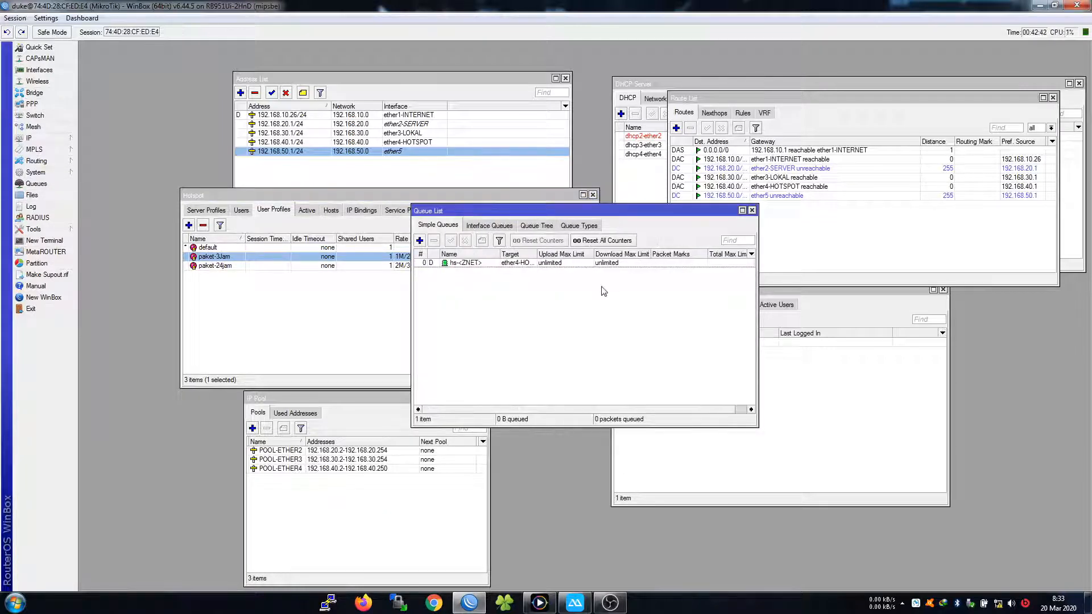
pyautogui.click(487, 263)
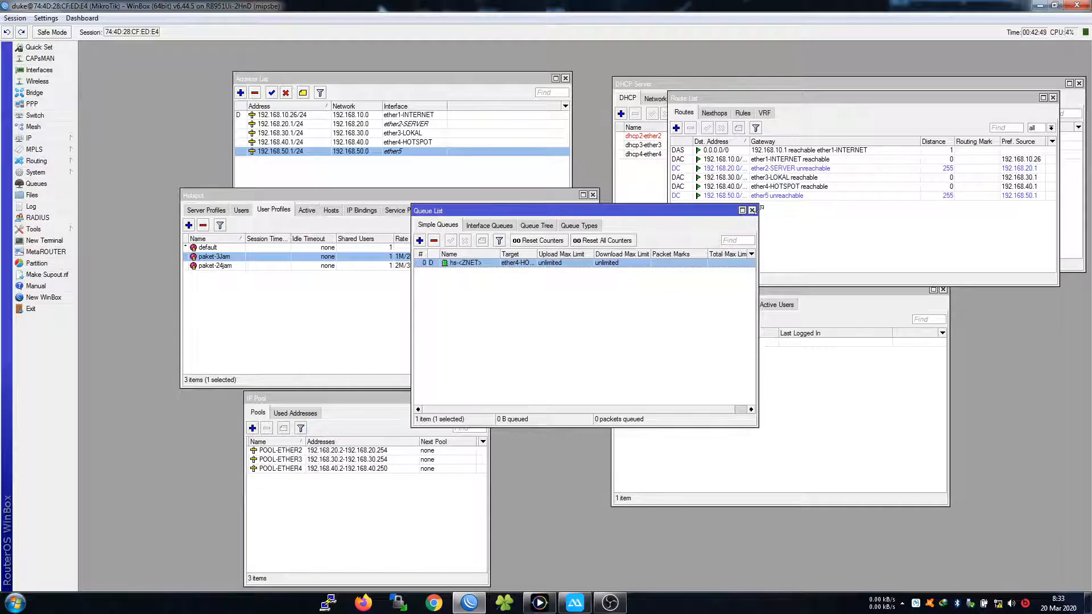
pyautogui.click(752, 210)
# Switch to the Hotspot Users list and select the single test user on the default profile
pyautogui.click(240, 210)
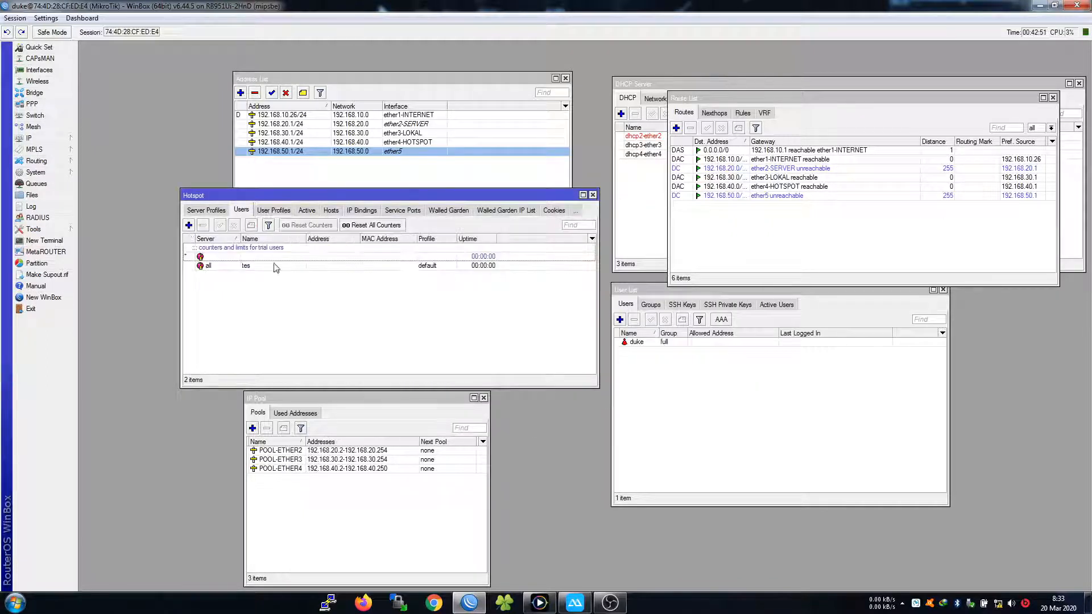
pyautogui.click(273, 210)
pyautogui.click(250, 265)
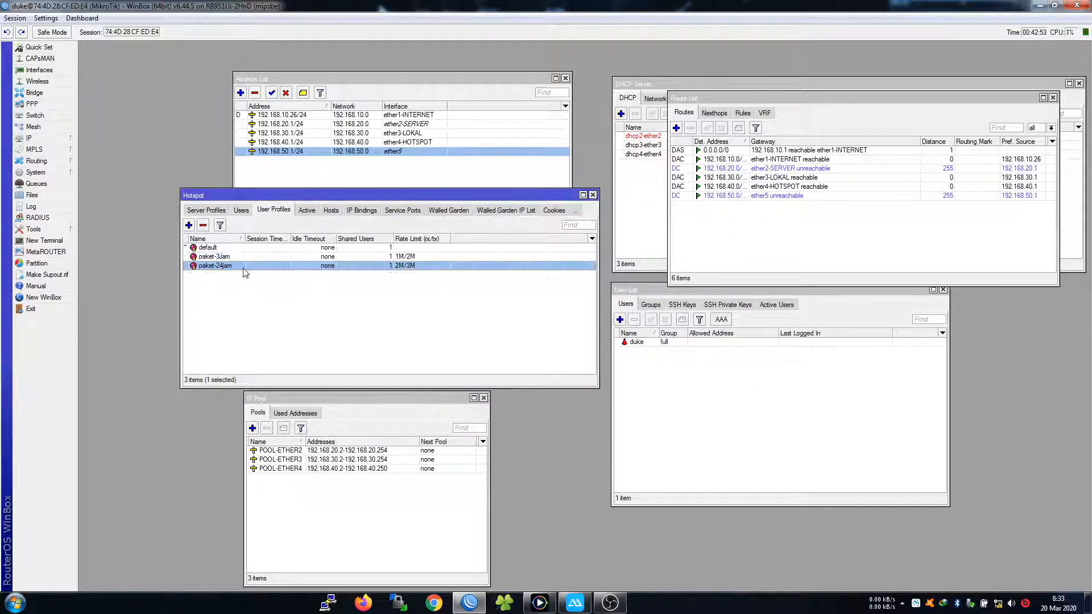
pyautogui.click(574, 602)
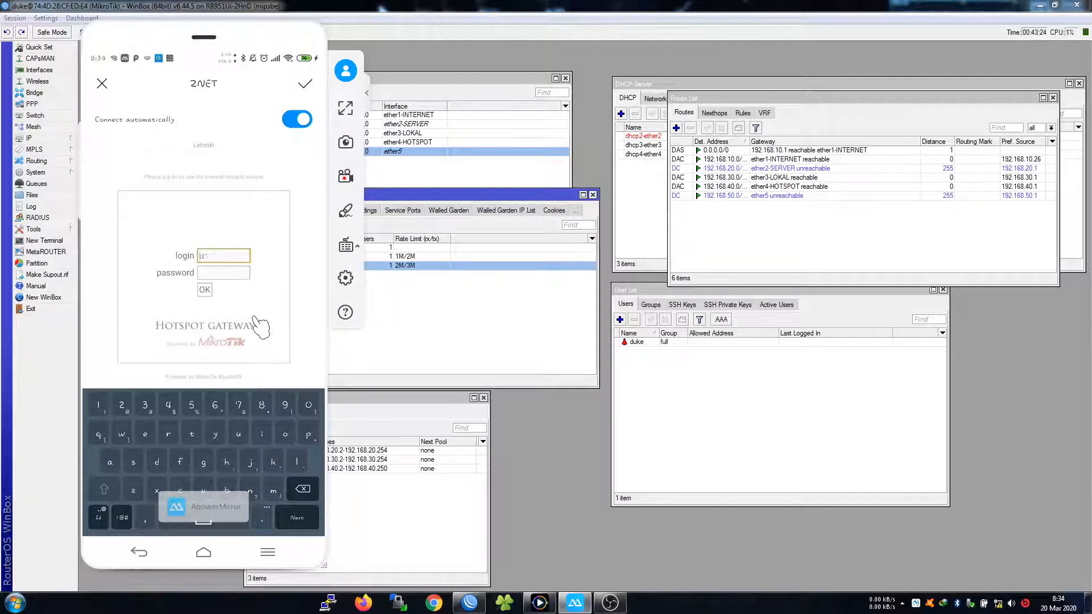
pyautogui.click(450, 302)
pyautogui.click(249, 211)
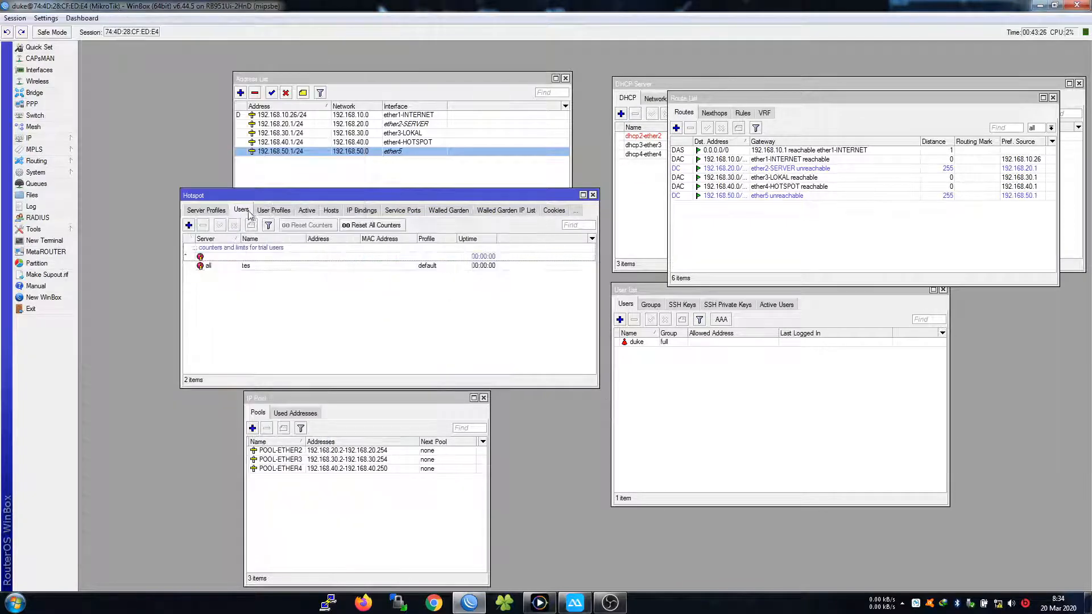
pyautogui.click(245, 267)
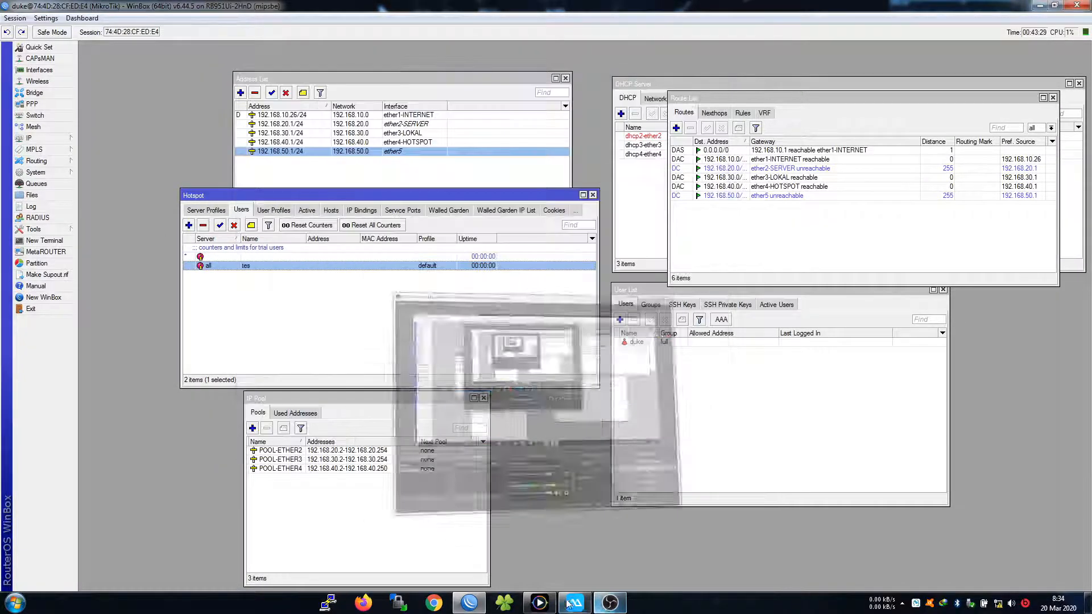
# On the mirrored phone, submit the test user's login and password on the Hotspot Gateway page
pyautogui.click(573, 602)
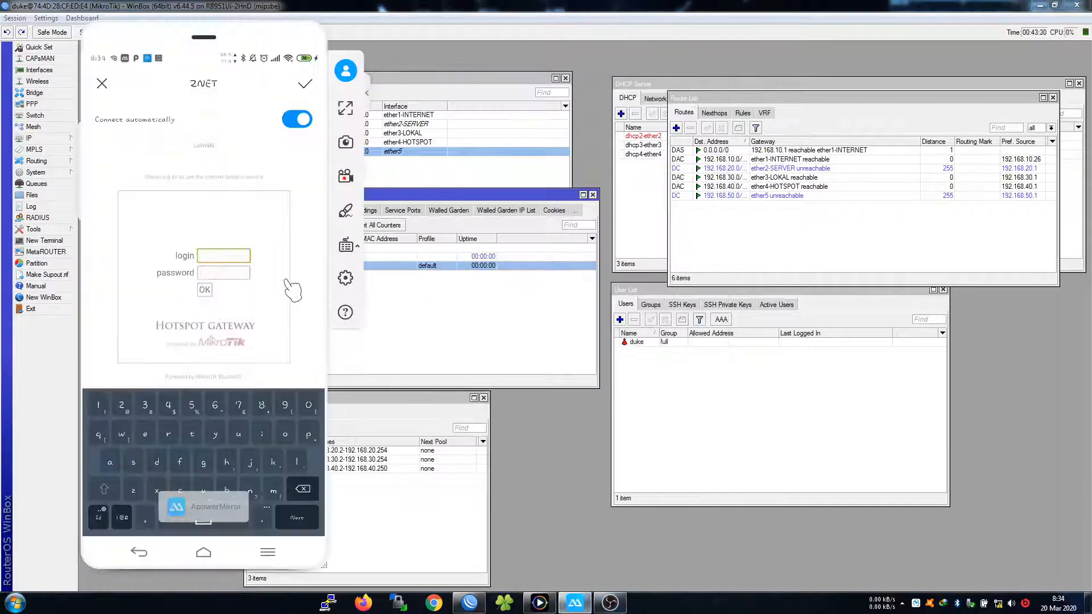
pyautogui.write('tes')
pyautogui.press('Tab')
pyautogui.write('tes')
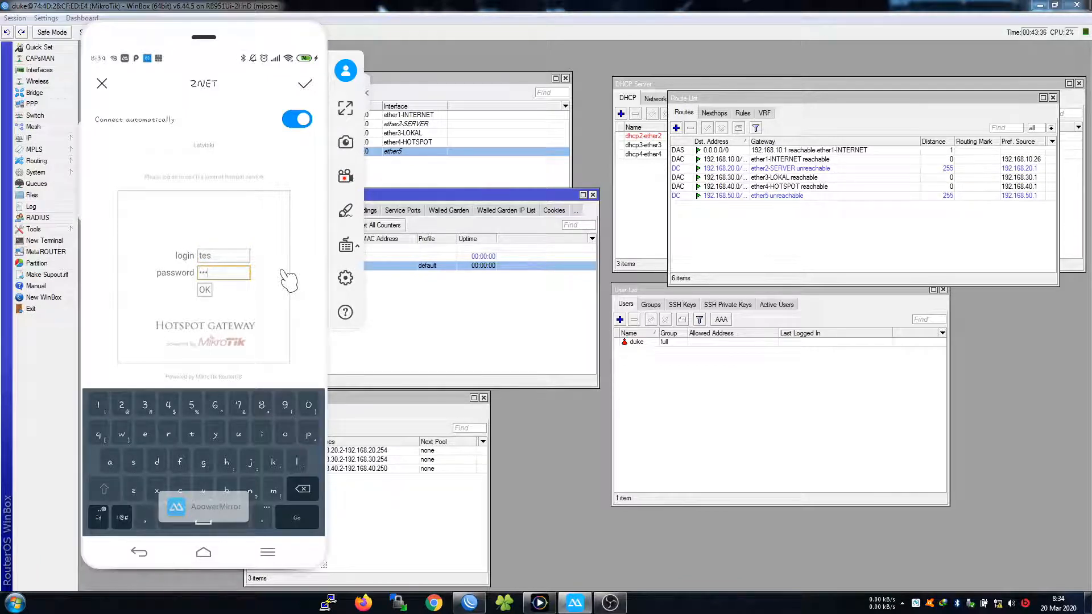
pyautogui.click(508, 323)
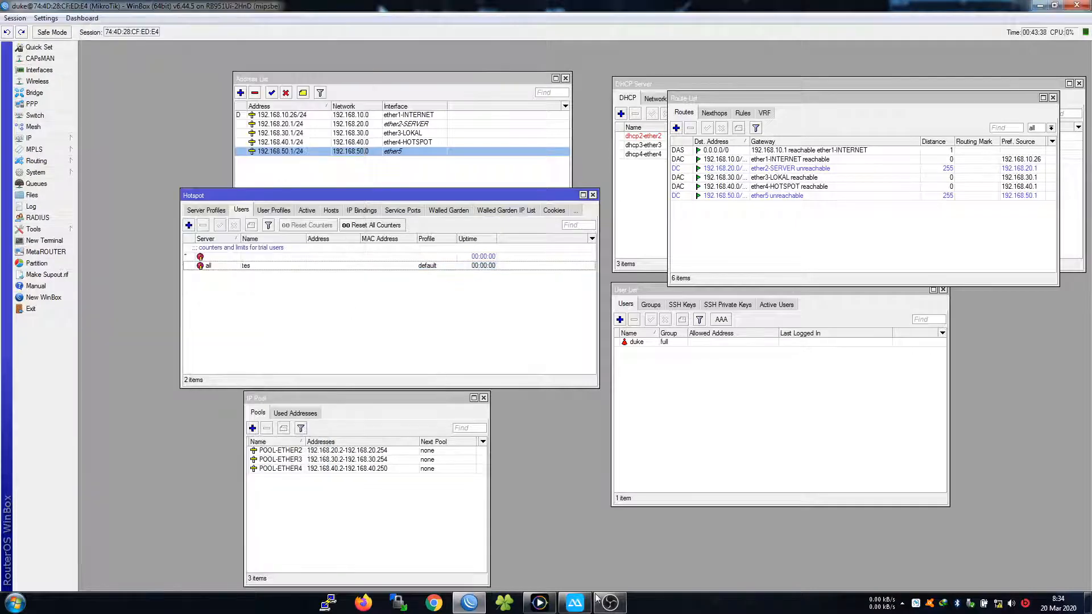
pyautogui.moveTo(551, 608)
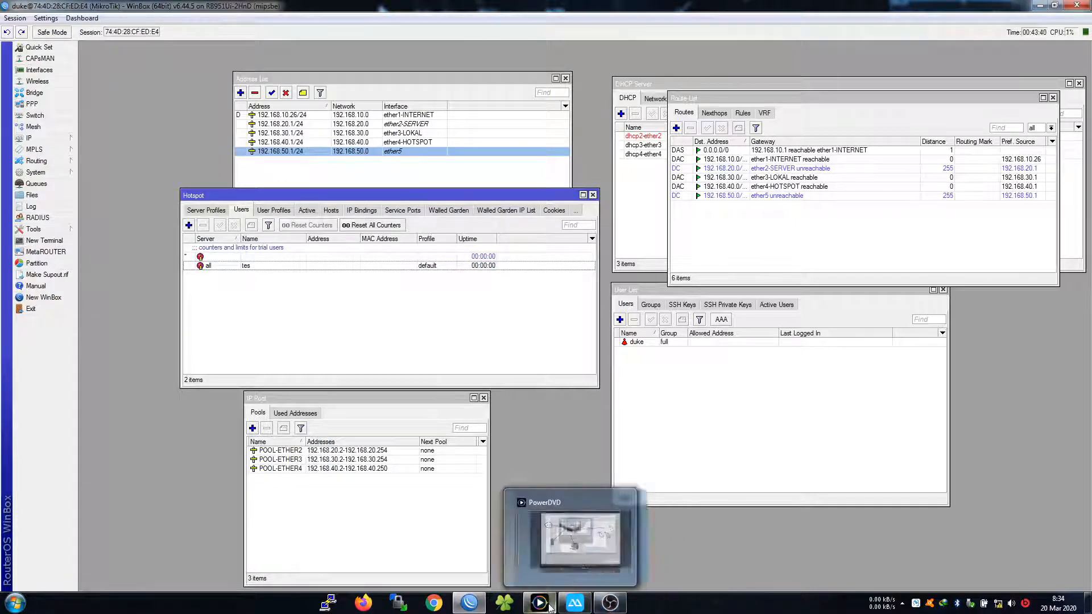
pyautogui.click(575, 603)
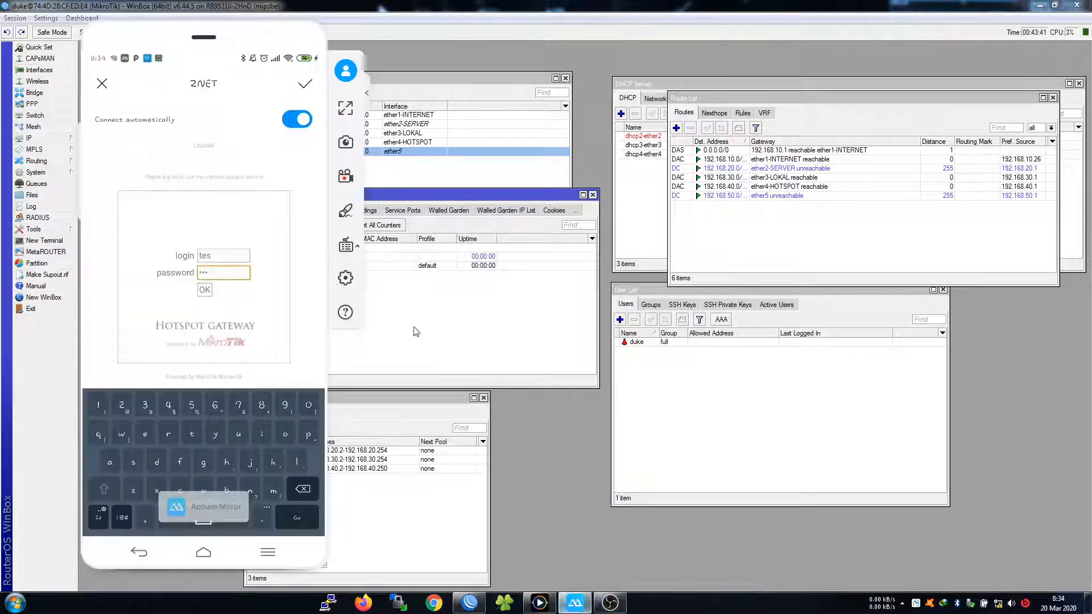
pyautogui.click(204, 290)
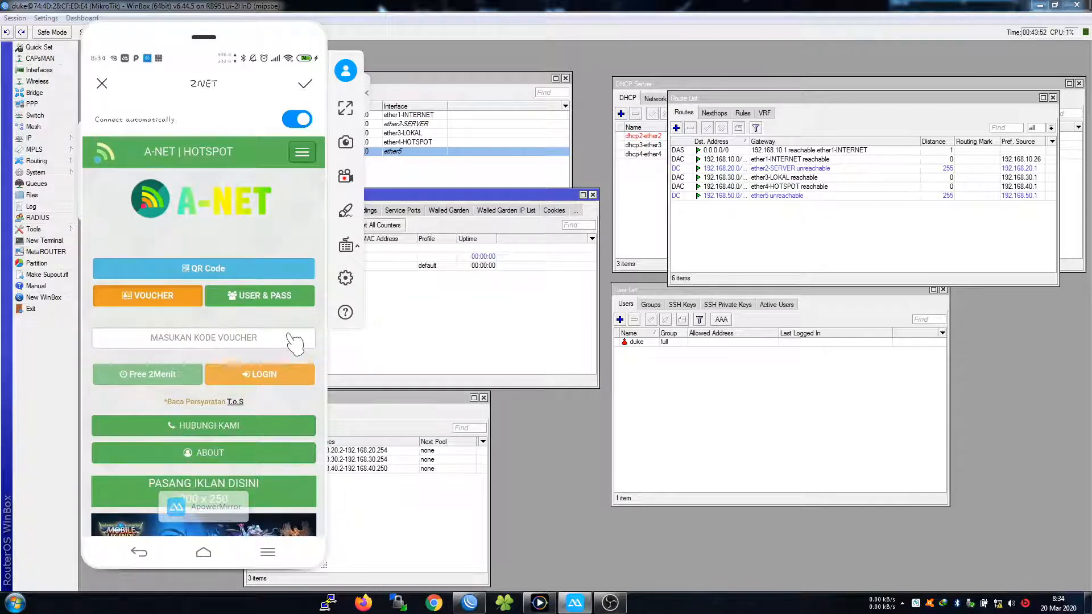
# Connect the laptop to the A-NET Wi-Fi network and return to WinBox
pyautogui.click(997, 600)
pyautogui.click(967, 435)
pyautogui.click(1015, 451)
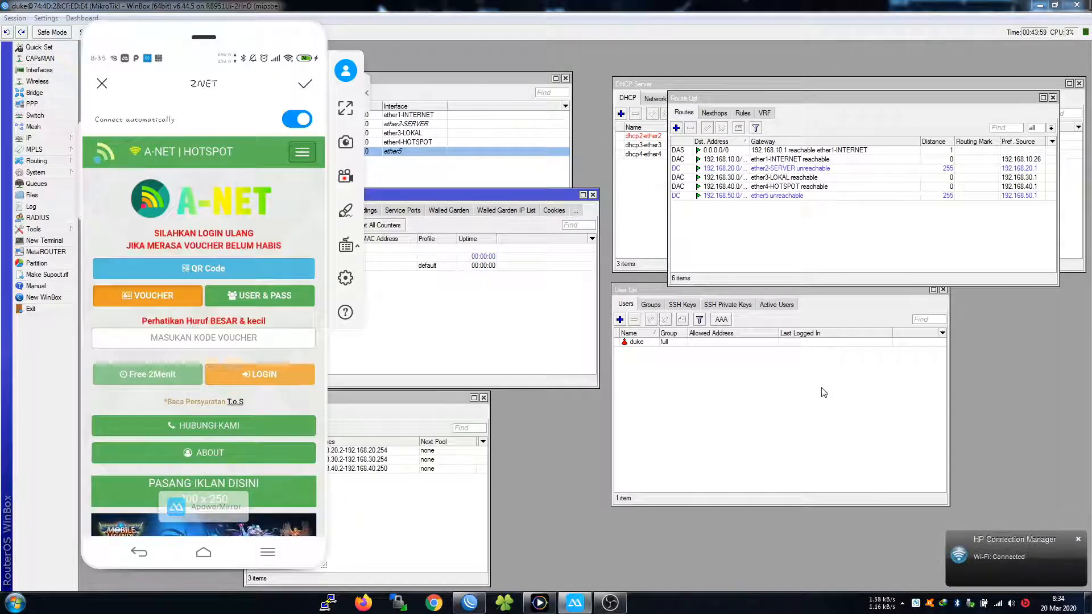
pyautogui.click(482, 606)
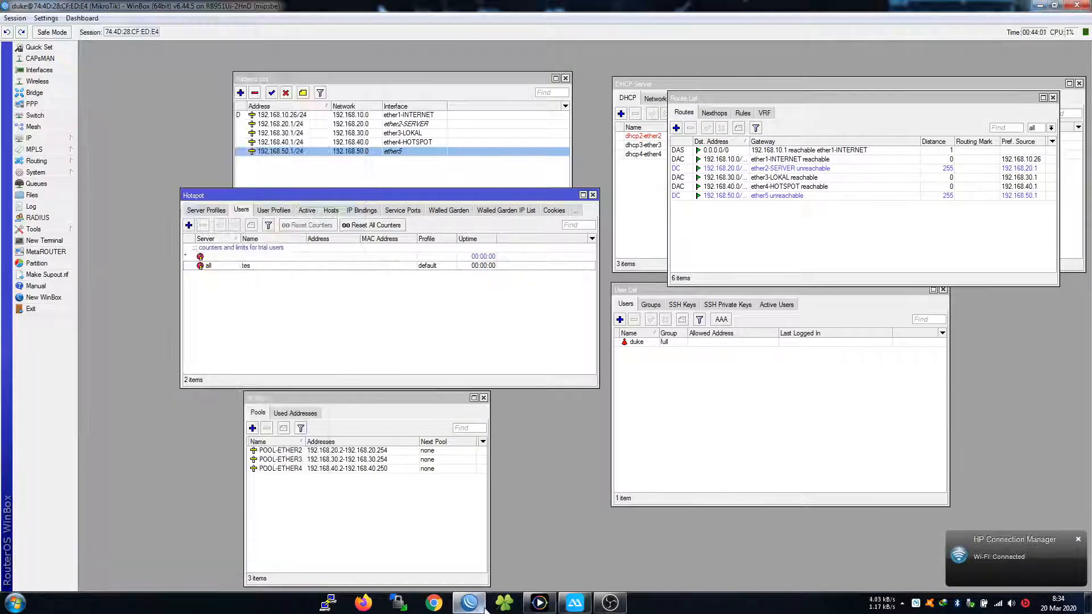
# Exit the current session, unlock the Managed list with the master password, and connect to the saved remote router
pyautogui.click(21, 18)
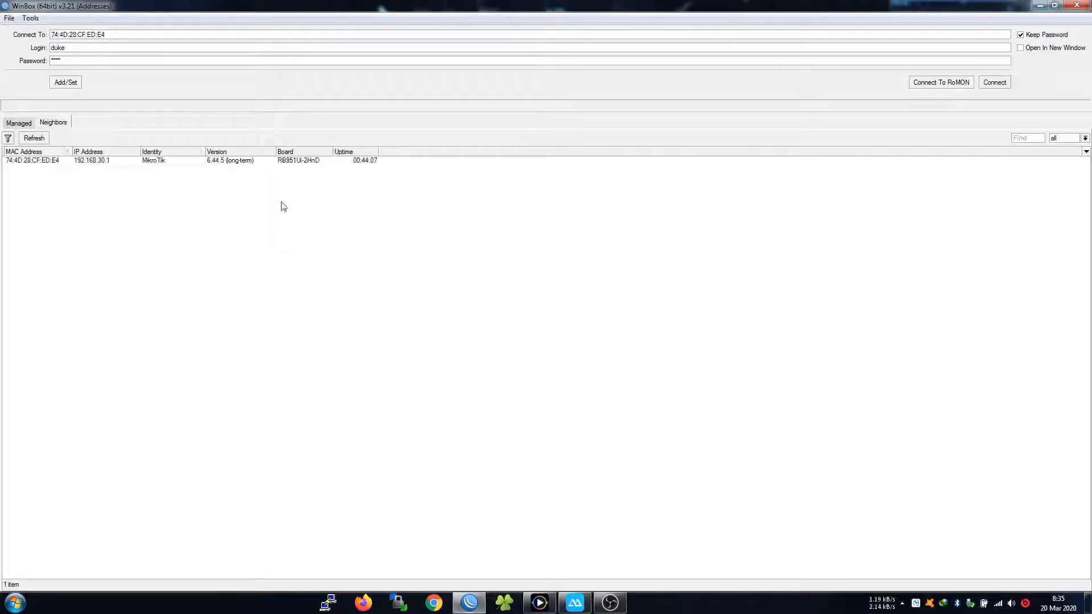
pyautogui.click(19, 123)
pyautogui.click(58, 157)
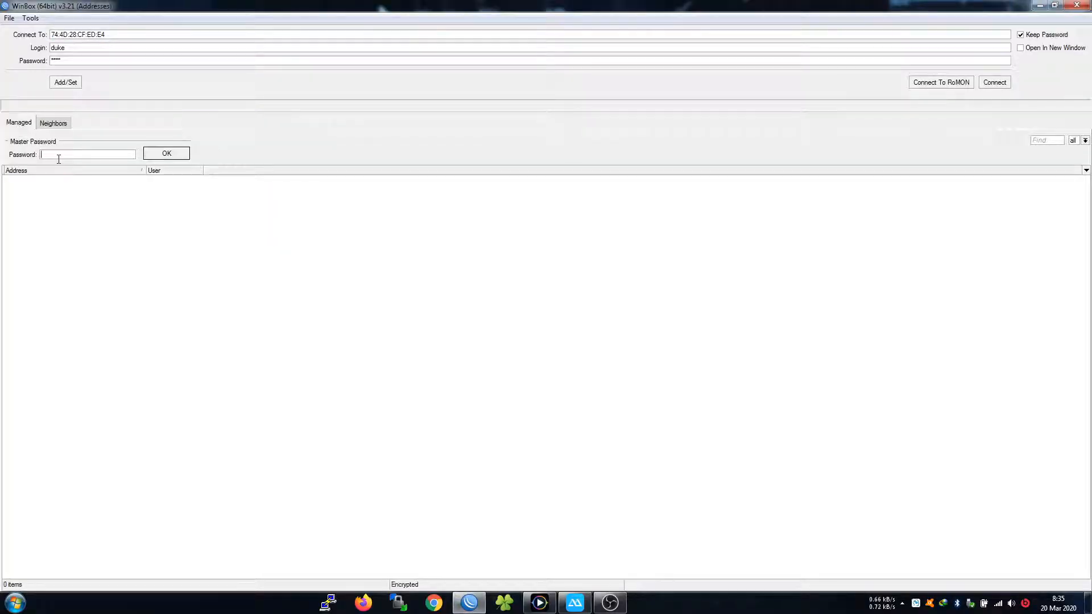
pyautogui.write('*****')
pyautogui.press('Tab')
pyautogui.press('Return')
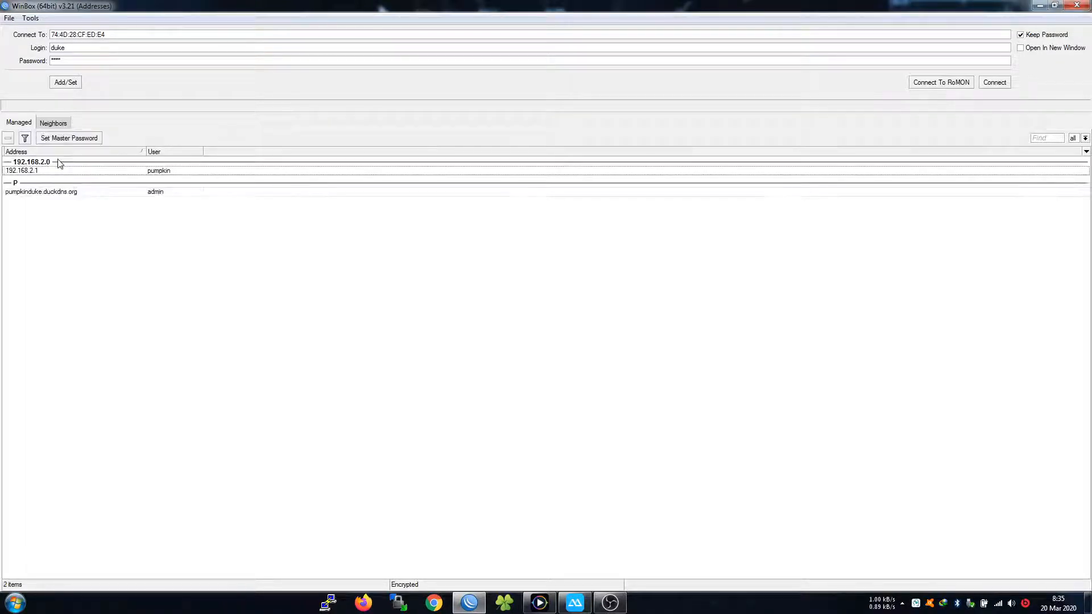
pyautogui.doubleClick(49, 191)
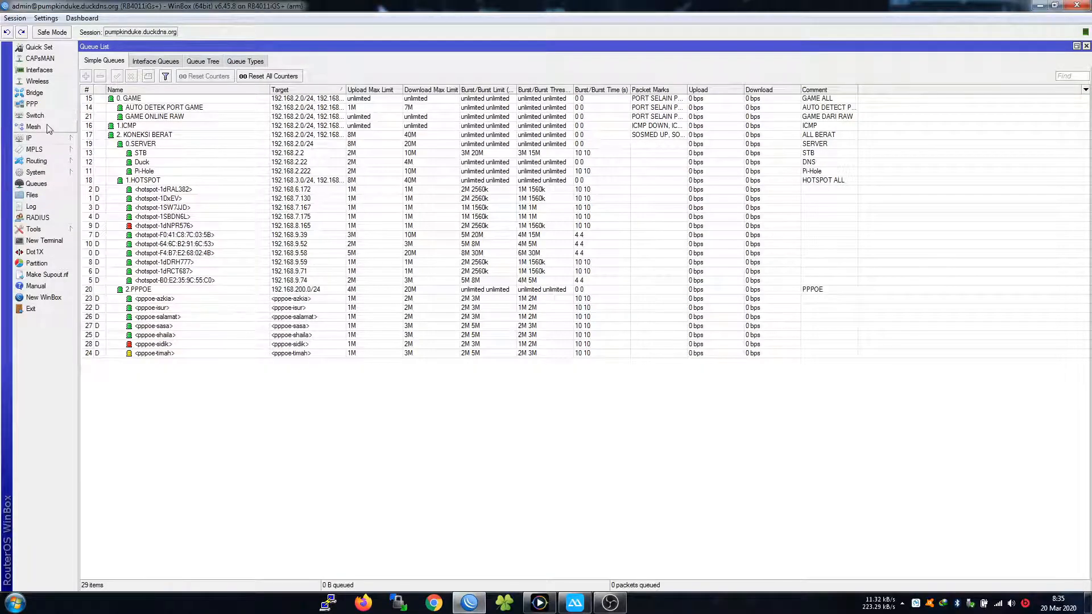
# Check the remote router's IP > Hotspot servers
pyautogui.click(63, 137)
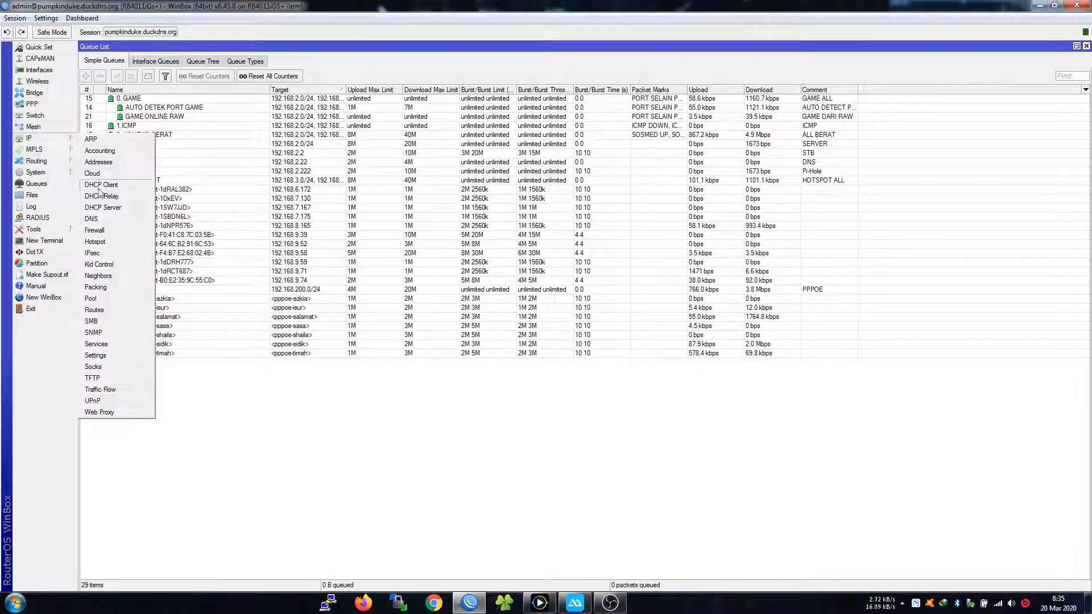
pyautogui.click(98, 241)
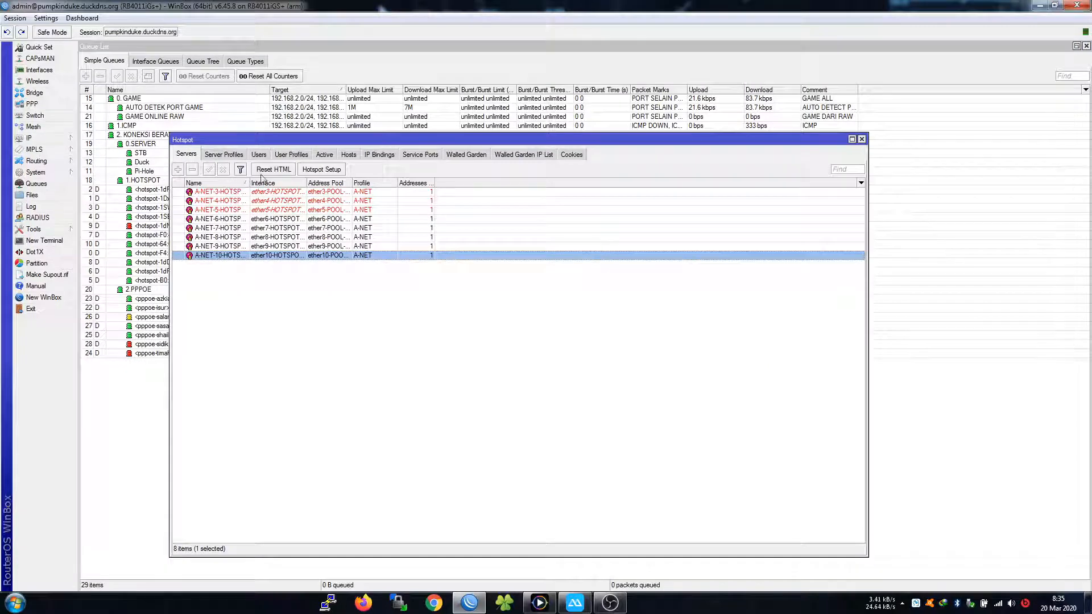
pyautogui.click(260, 310)
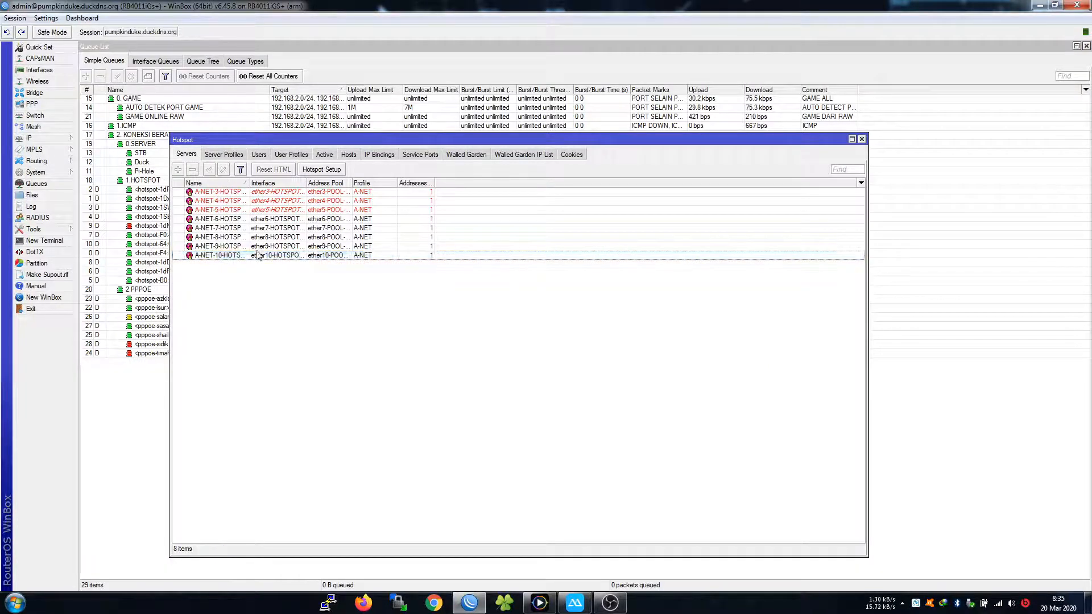
# End the remote session and pick saved router 192.168.2.1 with its login name
pyautogui.click(15, 18)
pyautogui.click(59, 134)
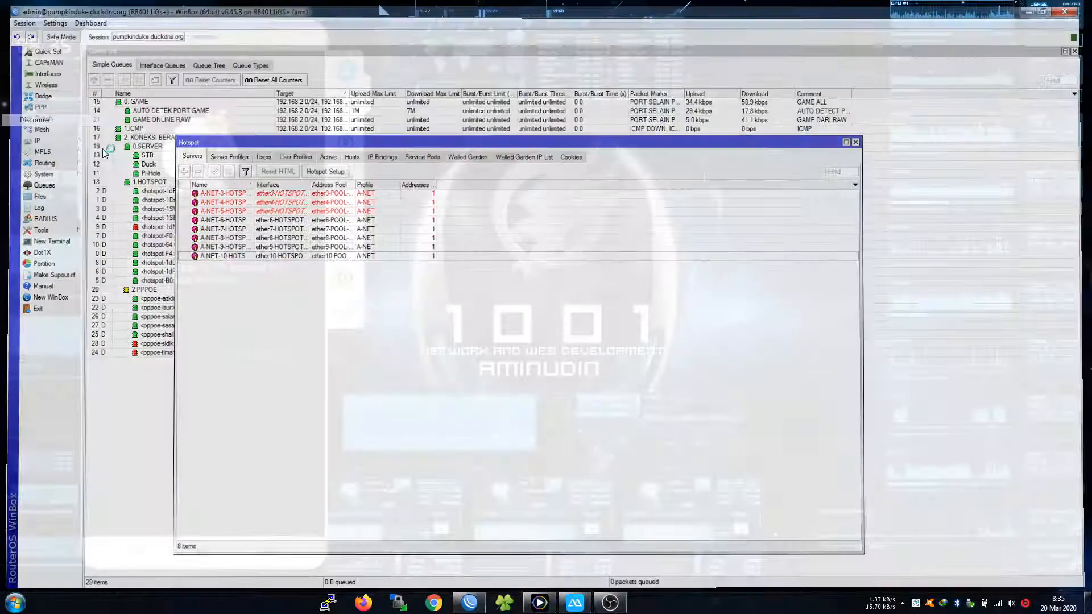
pyautogui.click(51, 172)
pyautogui.click(108, 51)
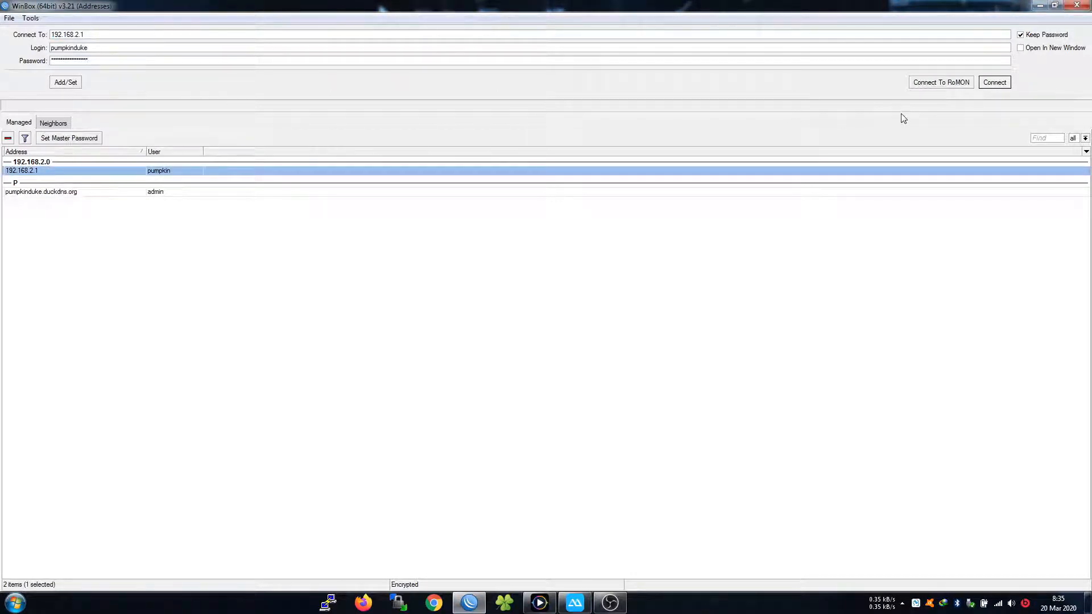
# Connect to 192.168.2.1 and disable hotspot server A-NET-10-HOTSPOT-PPPOE
pyautogui.click(995, 82)
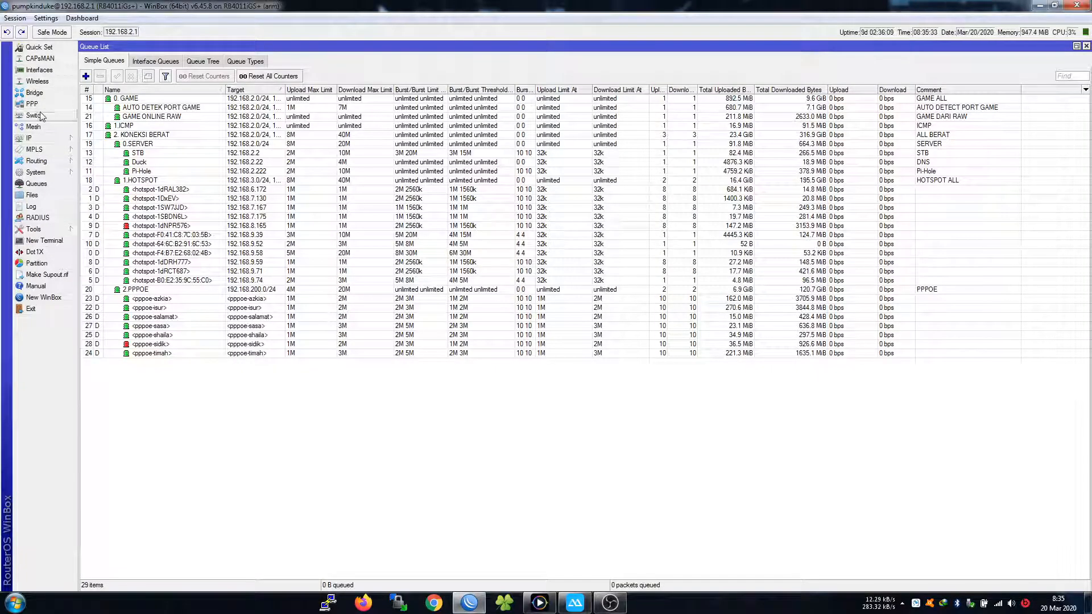
pyautogui.click(34, 137)
pyautogui.click(96, 242)
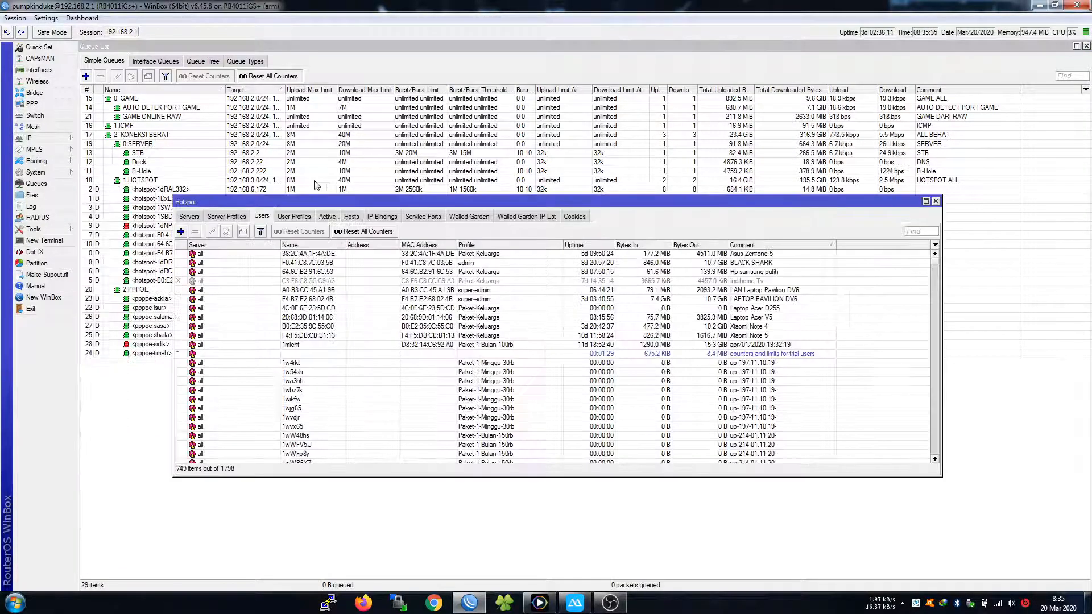
pyautogui.click(189, 216)
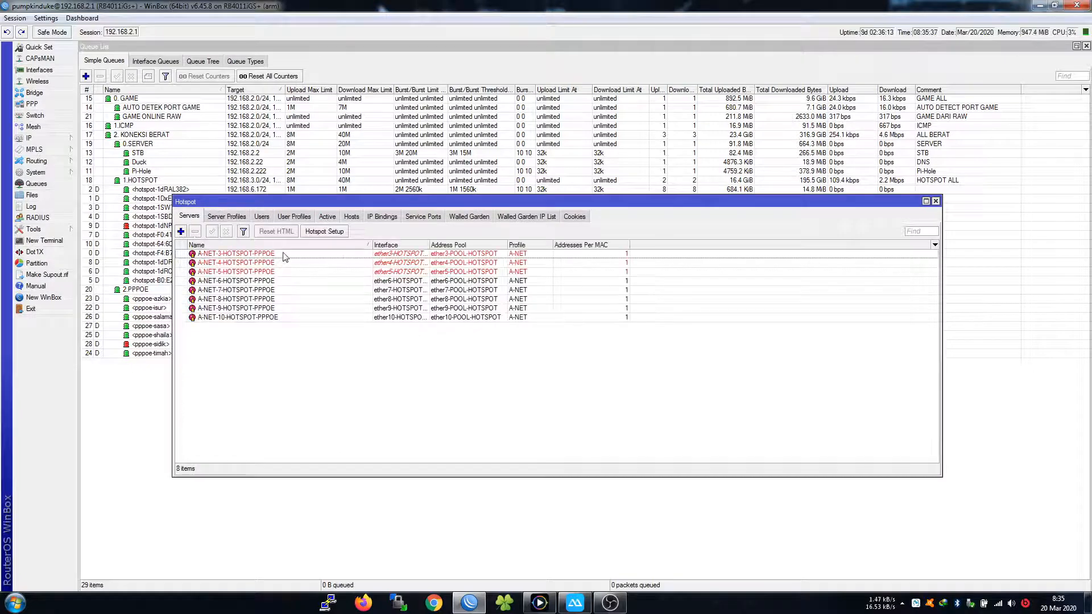
pyautogui.click(244, 318)
pyautogui.click(226, 232)
# Disconnect from 192.168.2.1 and list the routers discovered in Neighbors
pyautogui.moveTo(912, 199); pyautogui.dragTo(903, 213)
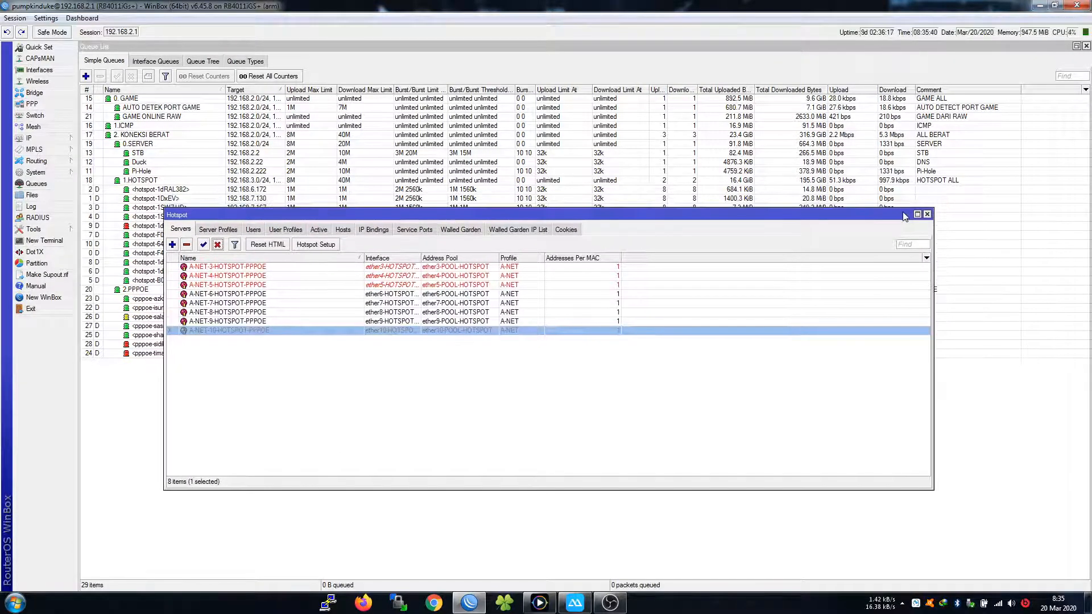
pyautogui.click(1039, 5)
pyautogui.click(469, 603)
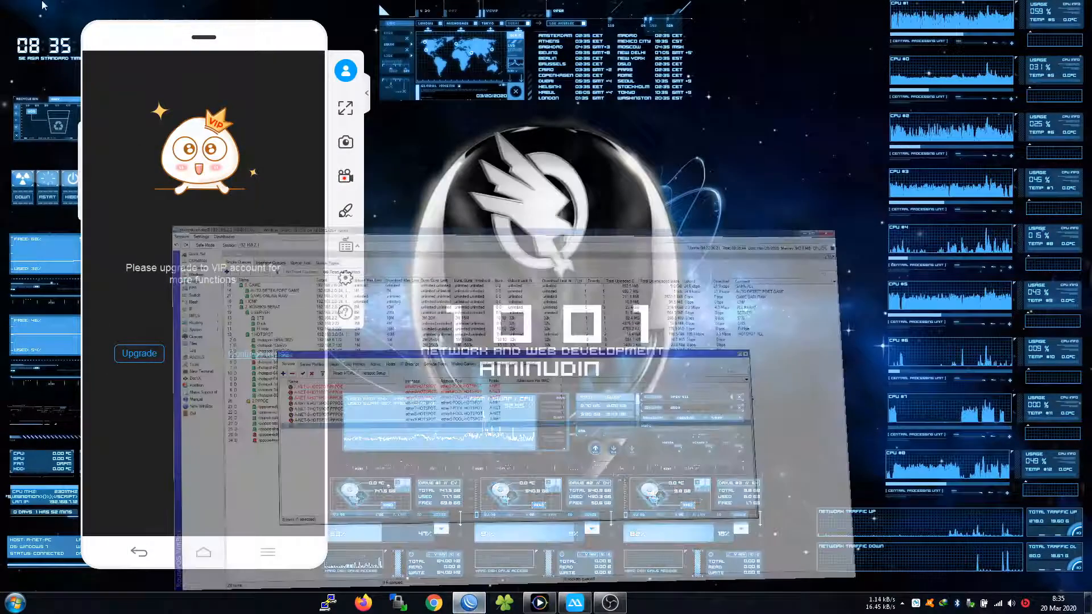
pyautogui.click(15, 17)
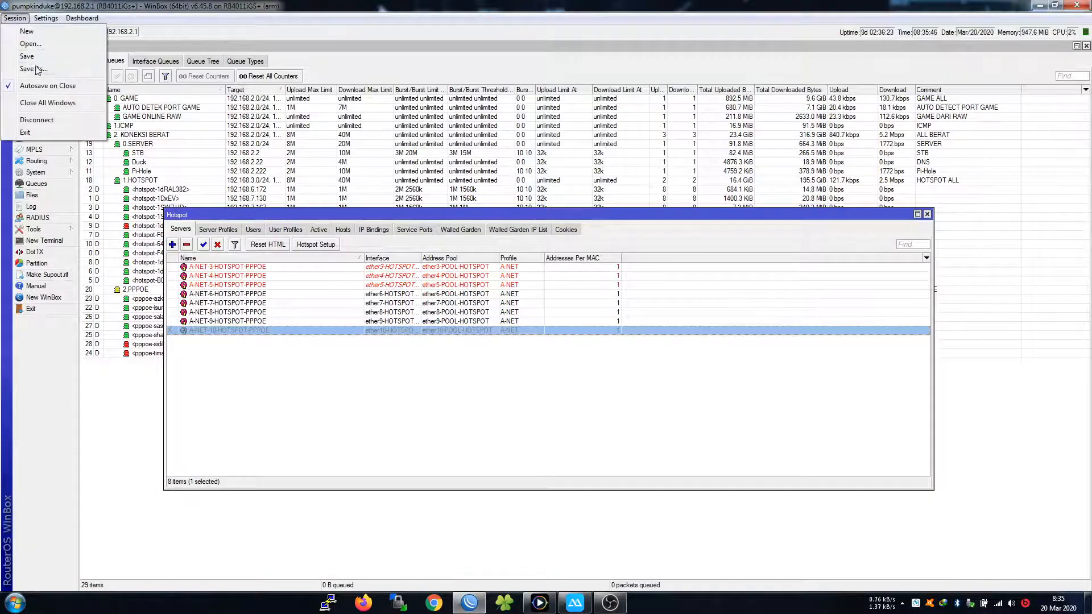
pyautogui.click(34, 114)
pyautogui.click(52, 123)
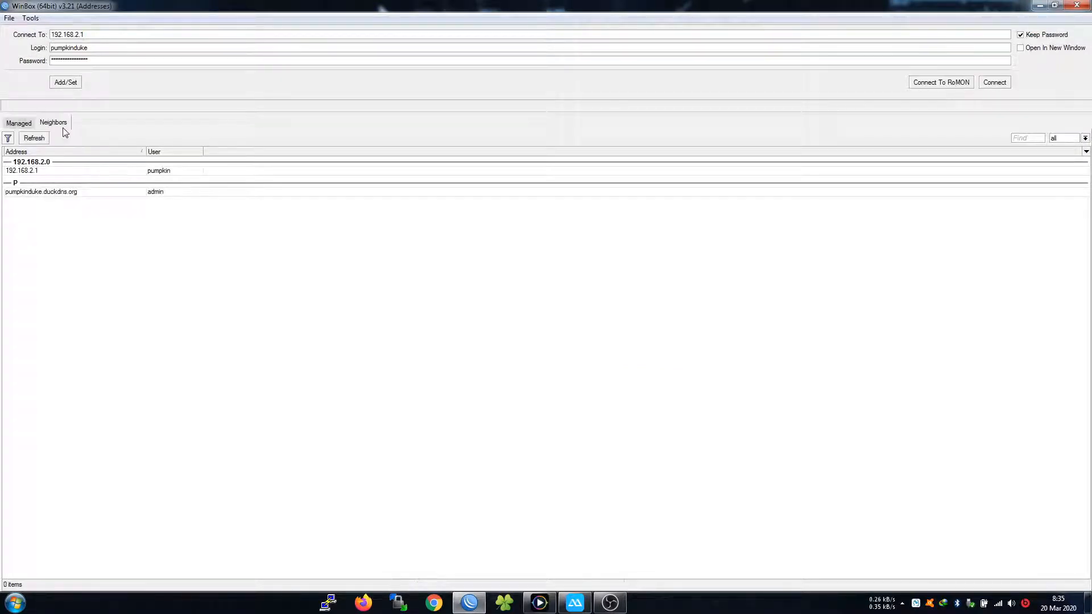
# Connect to neighbour MikroTik 74:4D:28:CF:ED:E4 (RB951Ui-2HnD, 192.168.30.1) after correcting the admin login and password
pyautogui.click(42, 161)
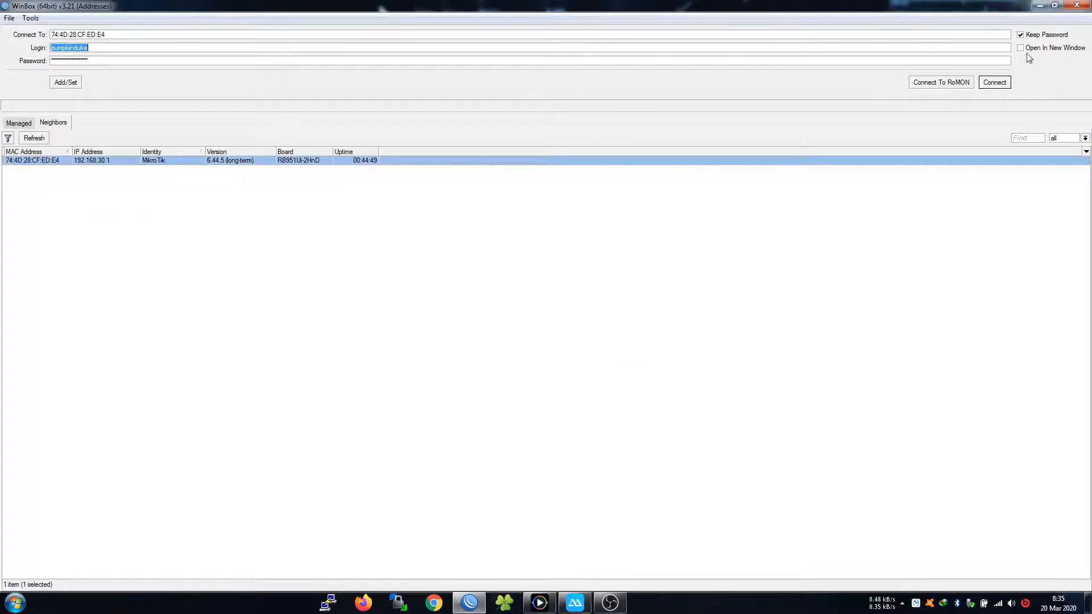
pyautogui.click(992, 85)
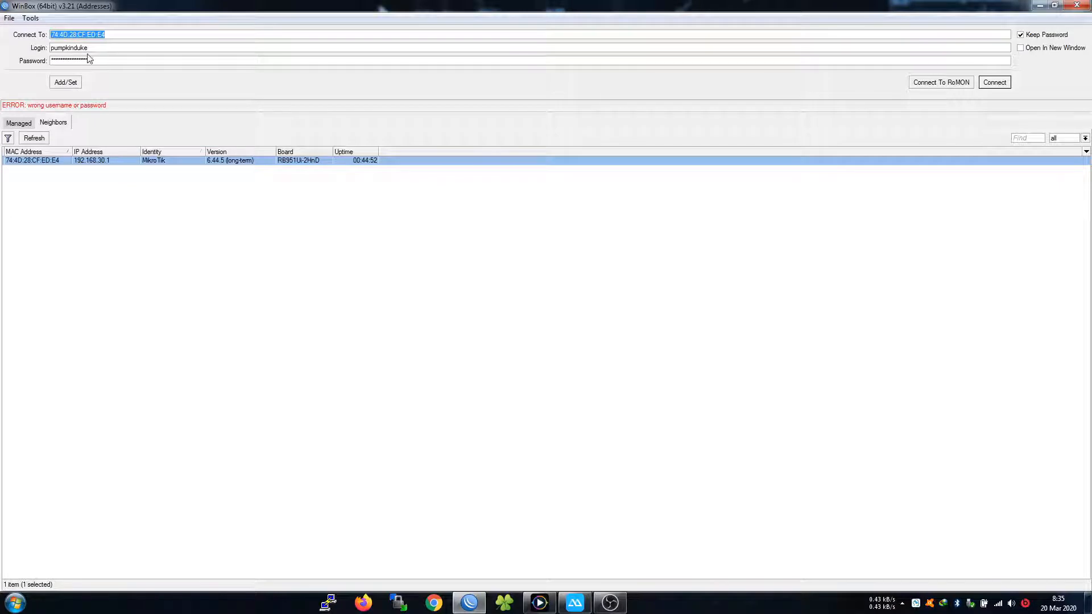
pyautogui.moveTo(93, 48); pyautogui.dragTo(31, 48)
pyautogui.write('d')
pyautogui.press('Tab')
pyautogui.write('p')
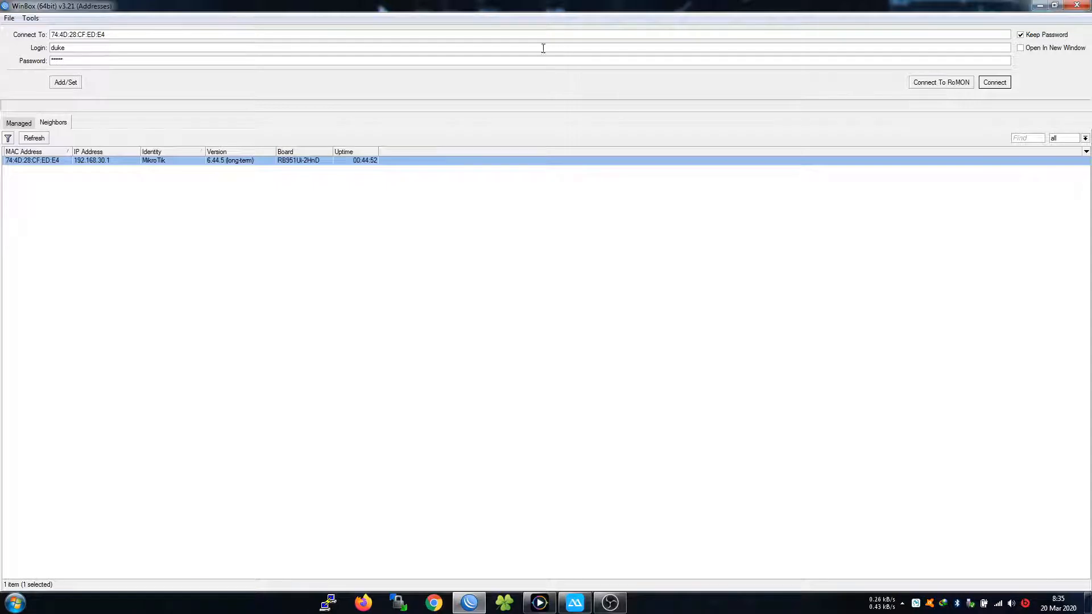
pyautogui.click(999, 85)
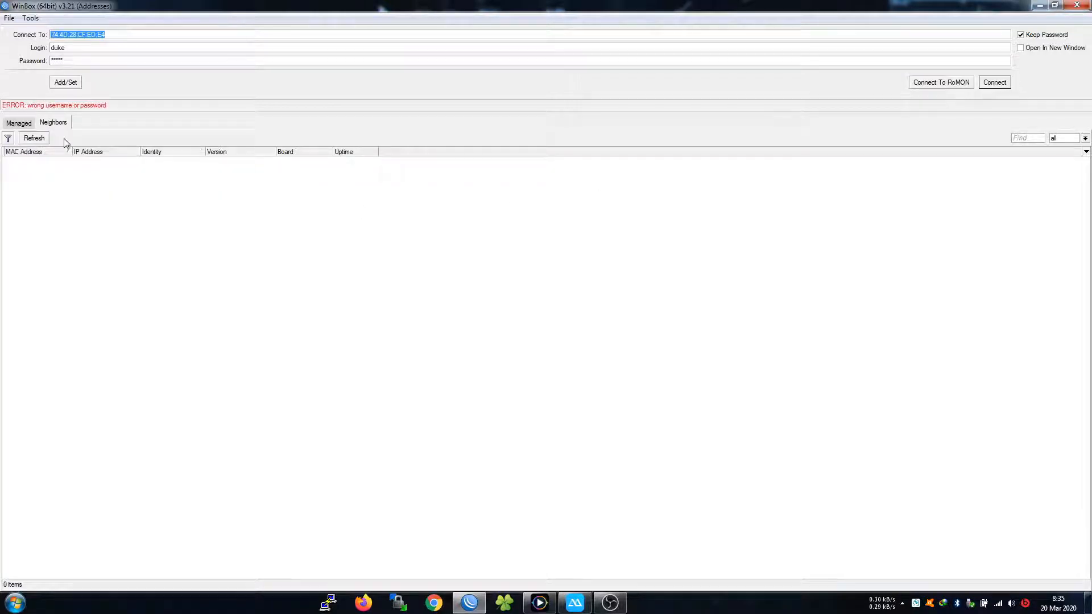
pyautogui.click(37, 162)
pyautogui.press('Tab')
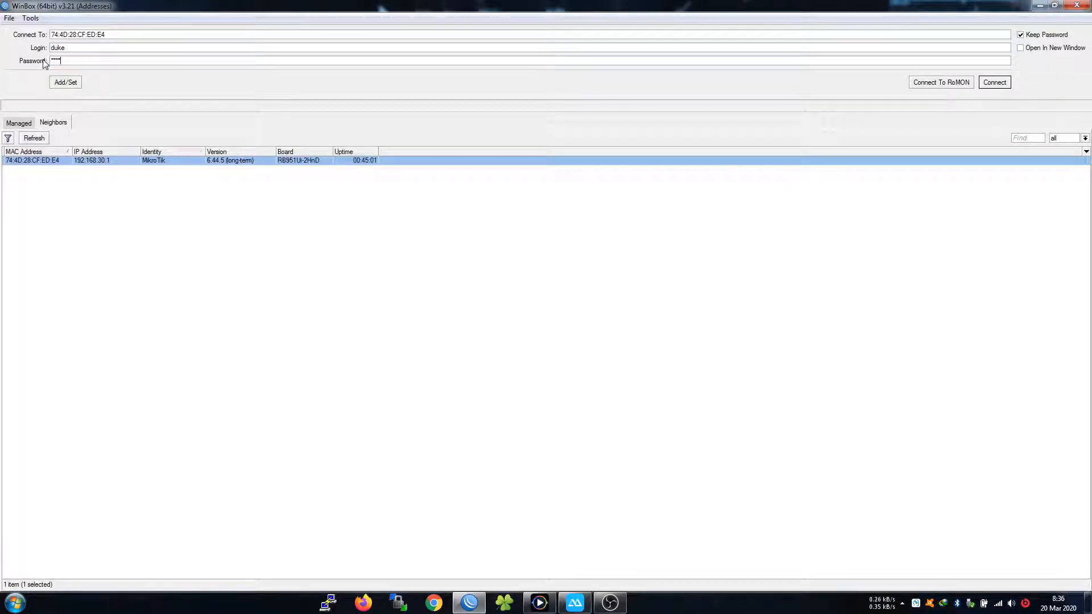
pyautogui.click(995, 84)
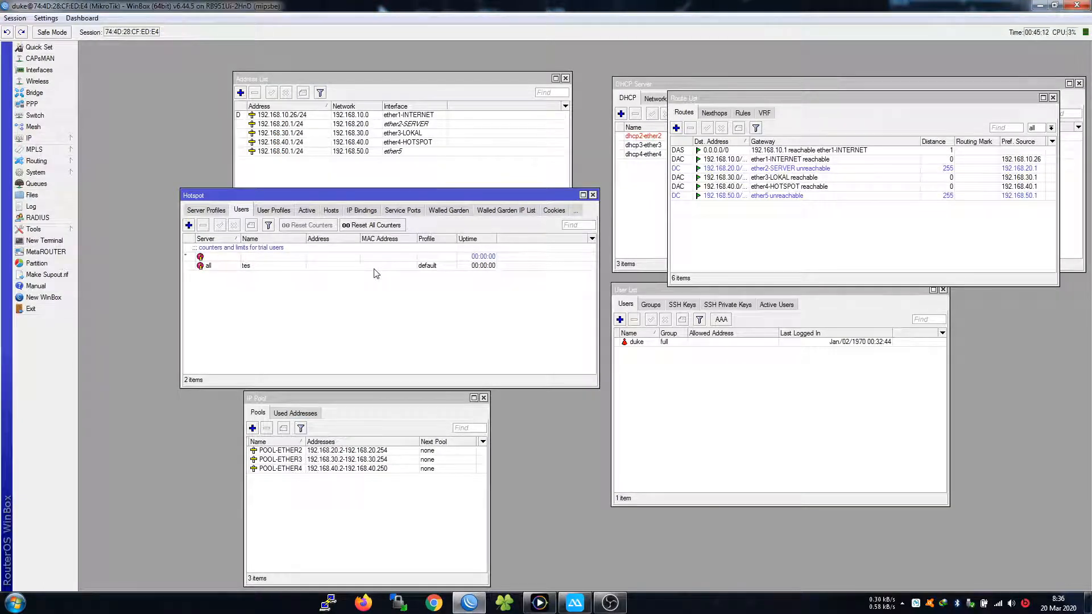
# Review the Hotspot Hosts list, showing clients 192.168.40.249 and 192.168.40.250
pyautogui.click(575, 602)
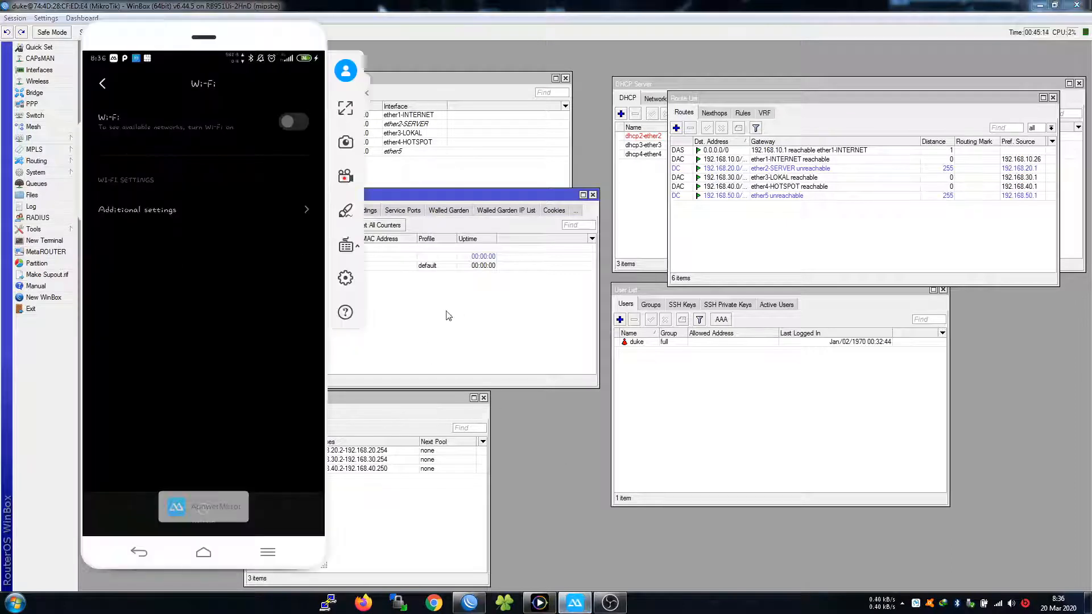
pyautogui.click(448, 315)
pyautogui.click(293, 266)
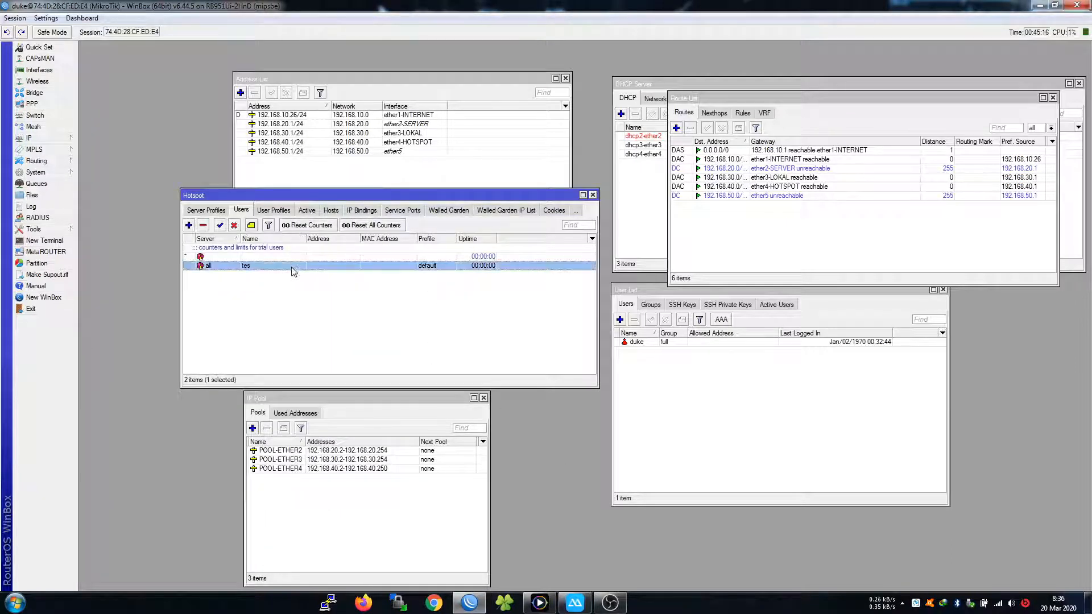
pyautogui.click(330, 210)
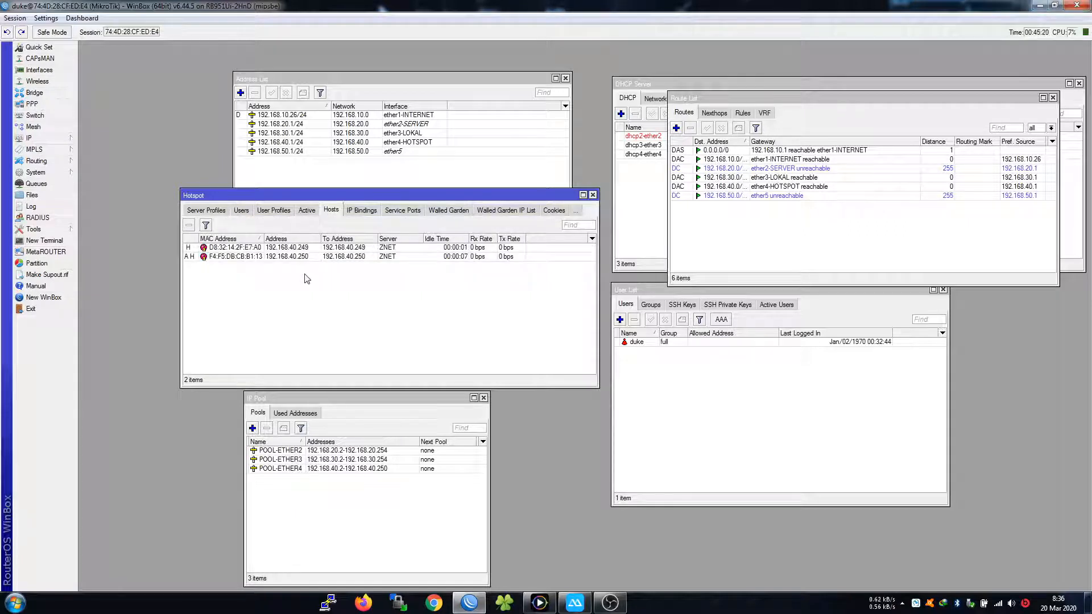
pyautogui.click(268, 259)
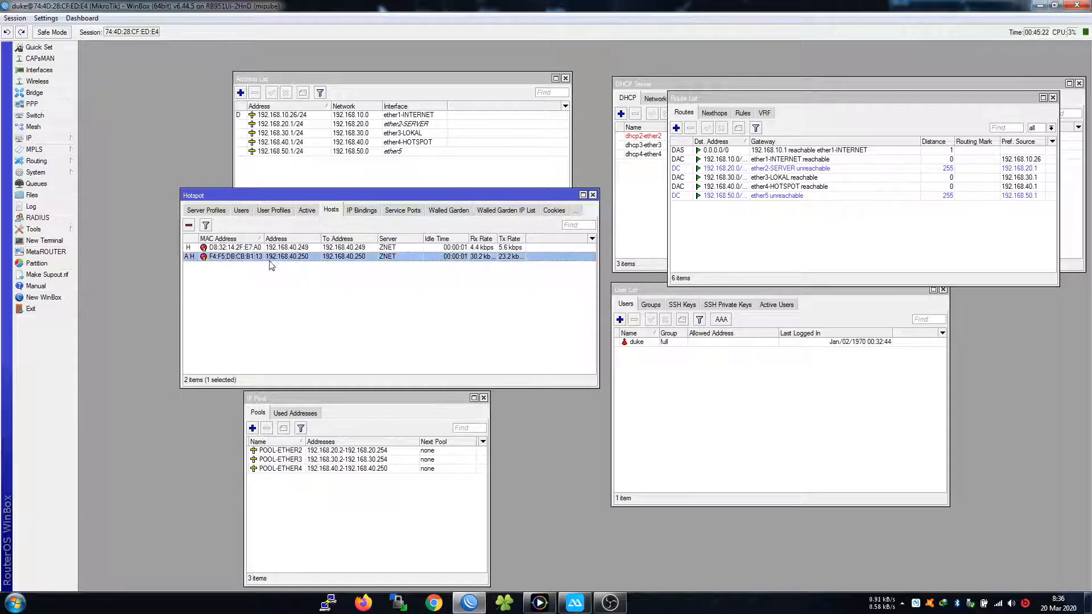
pyautogui.click(240, 249)
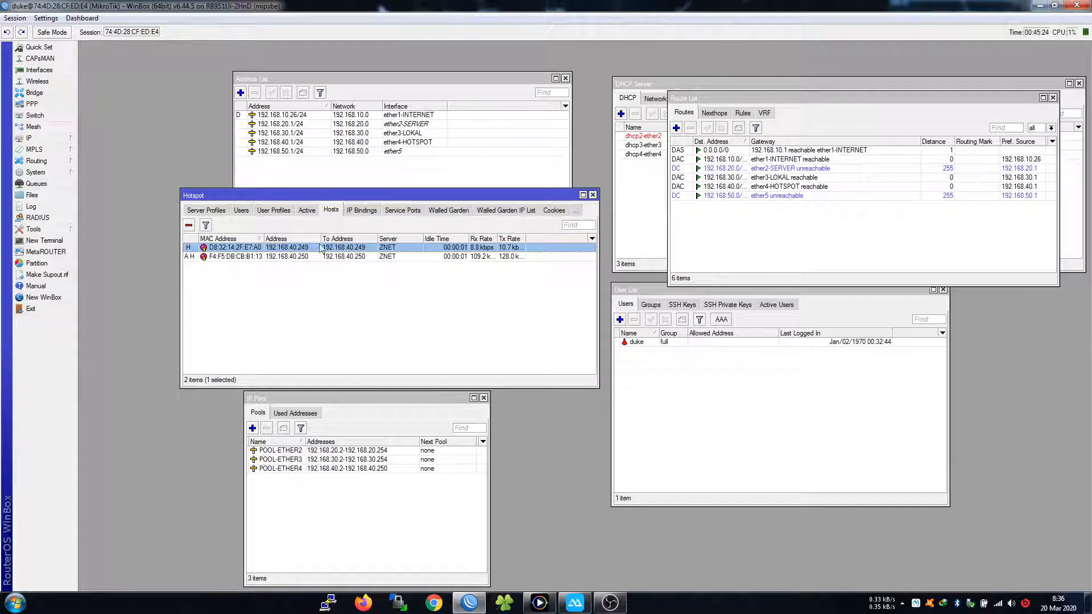
pyautogui.click(330, 270)
pyautogui.click(300, 249)
pyautogui.click(327, 301)
# Glance at the phone screen, then open a New Terminal on the router
pyautogui.click(574, 602)
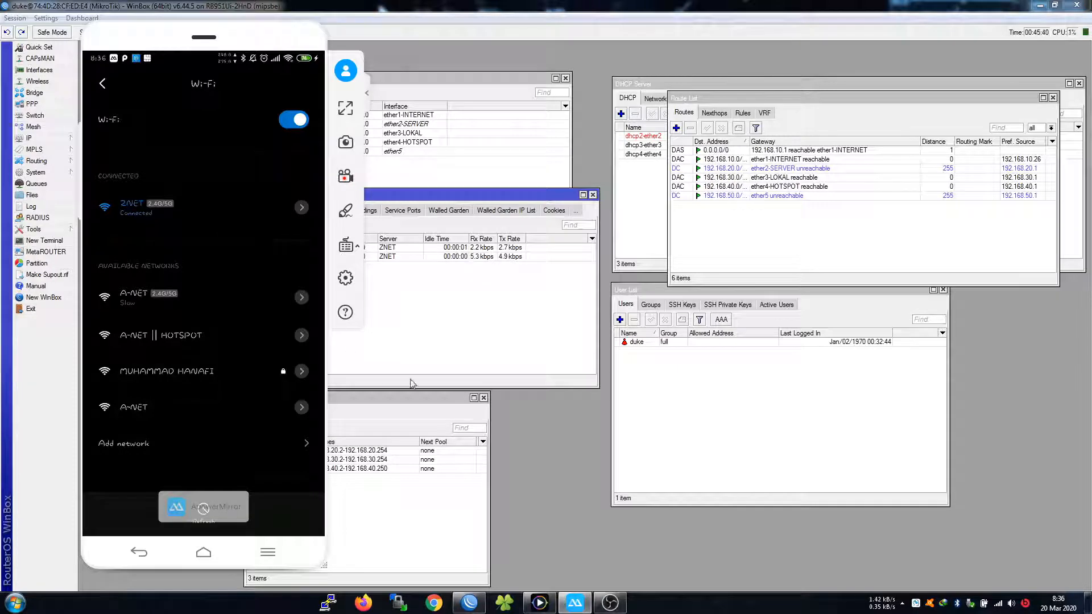
pyautogui.click(441, 345)
pyautogui.click(45, 241)
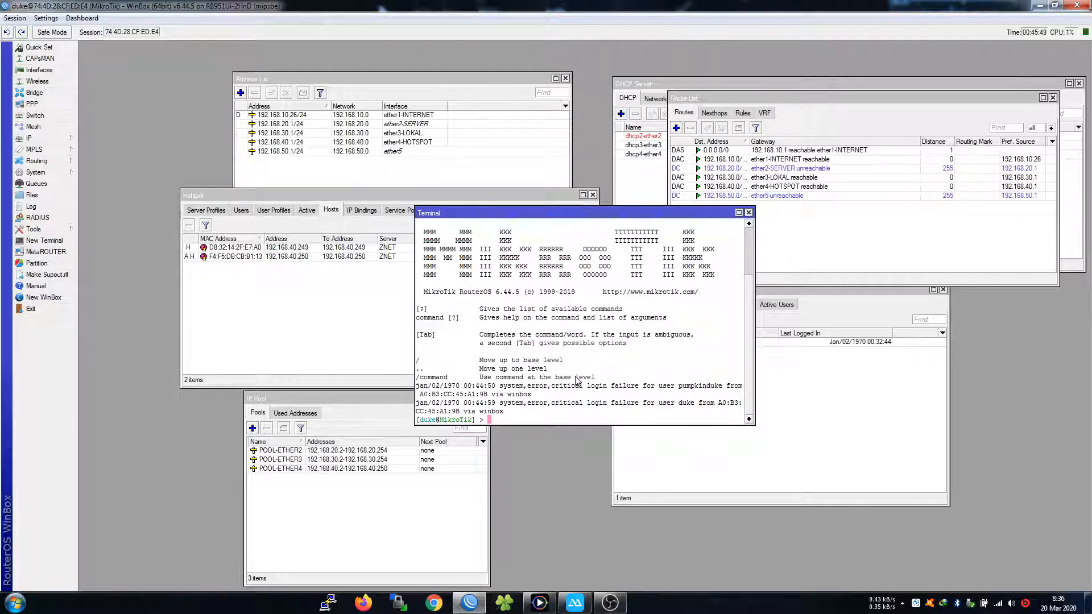
# Ping 8.8.8.8 from the terminal, getting replies of about 24–27 ms, then close it
pyautogui.write('ng 8.8.8.8')
pyautogui.press('Return')
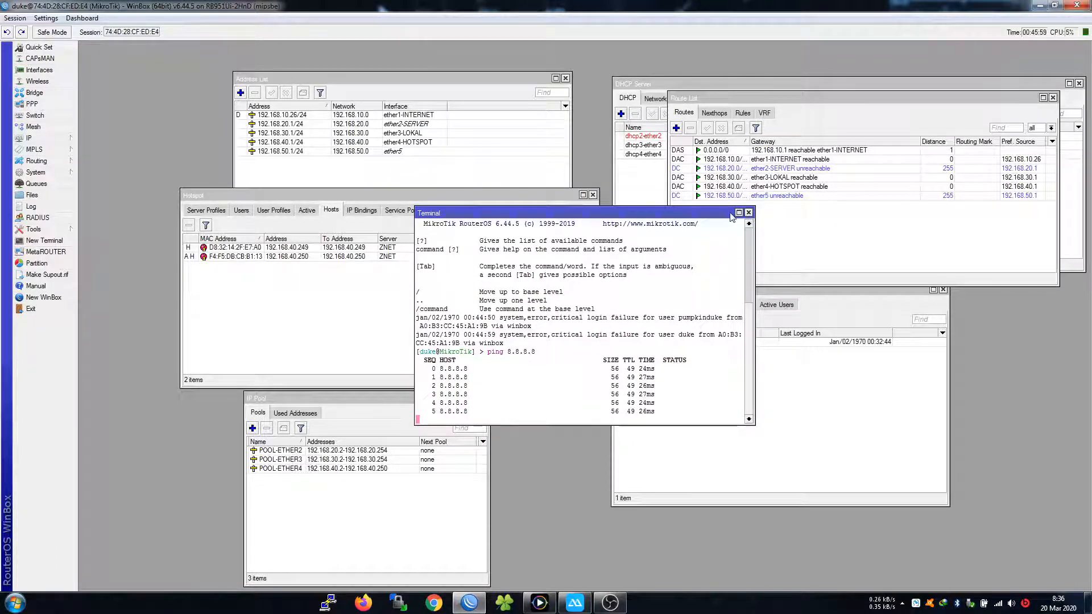
pyautogui.click(749, 212)
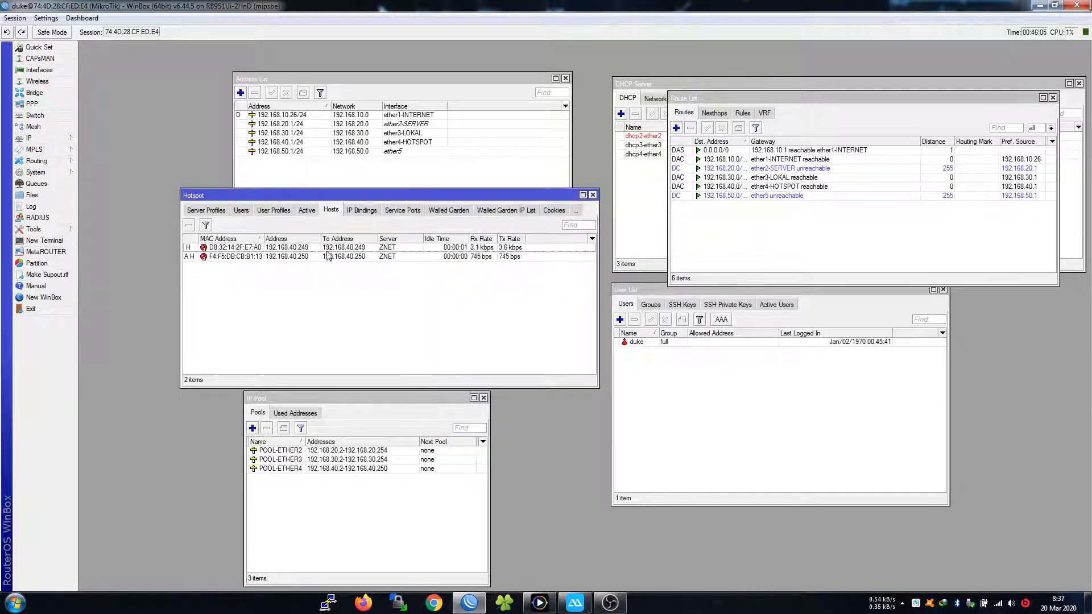
# Hide the network diagram player and return to WinBox's Hotspot Users list
pyautogui.click(575, 604)
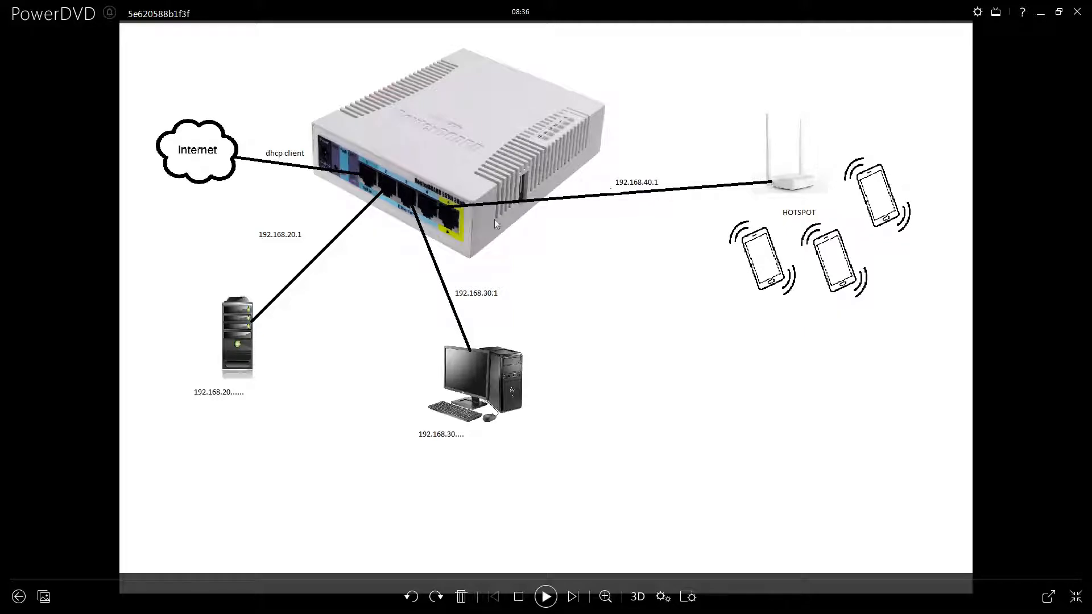
pyautogui.click(1040, 19)
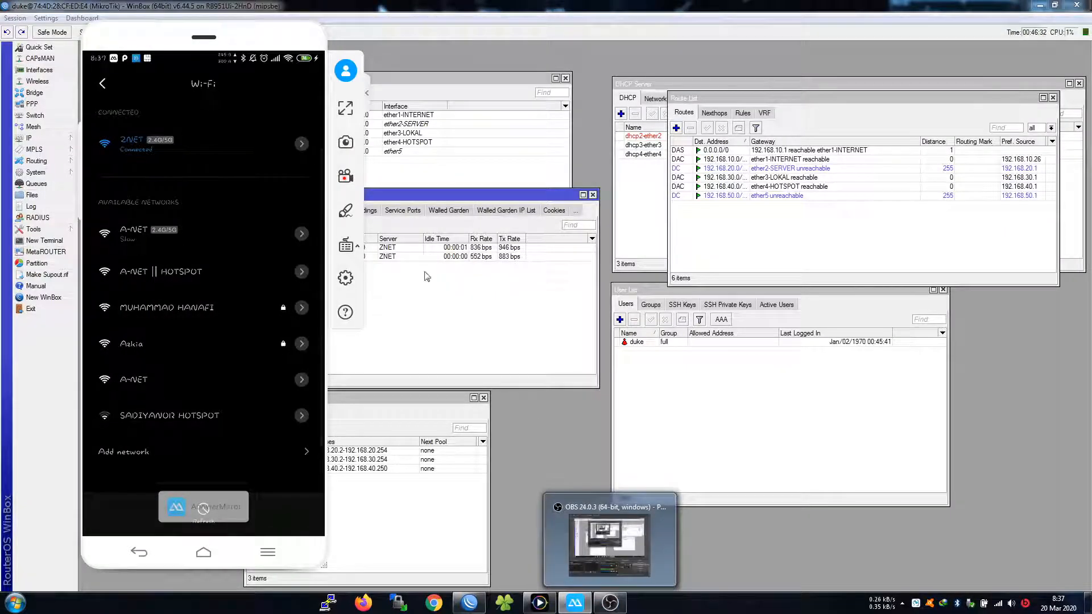
pyautogui.click(404, 319)
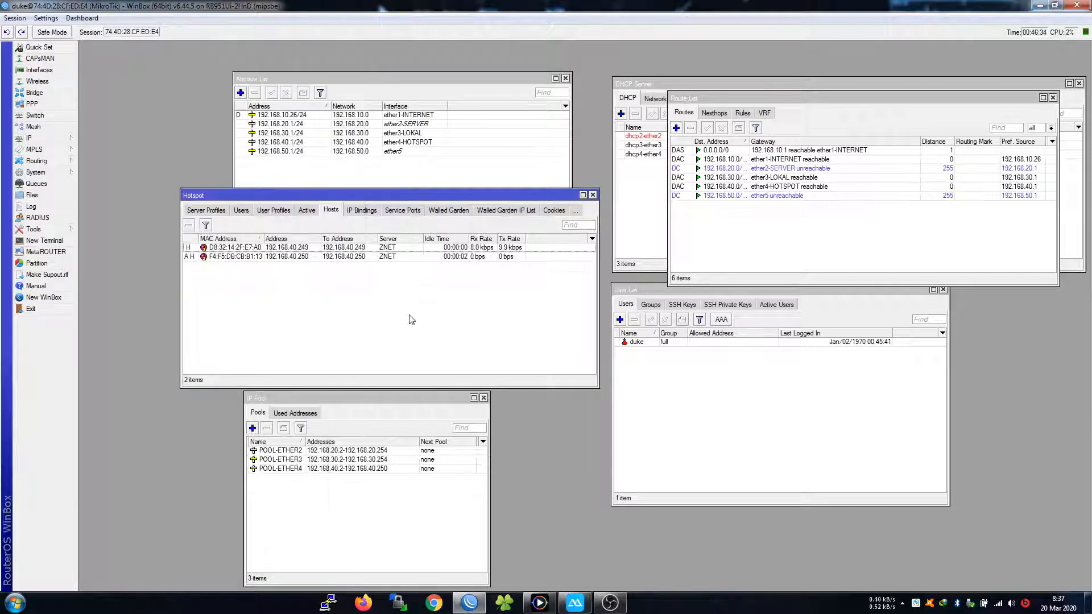
pyautogui.click(242, 210)
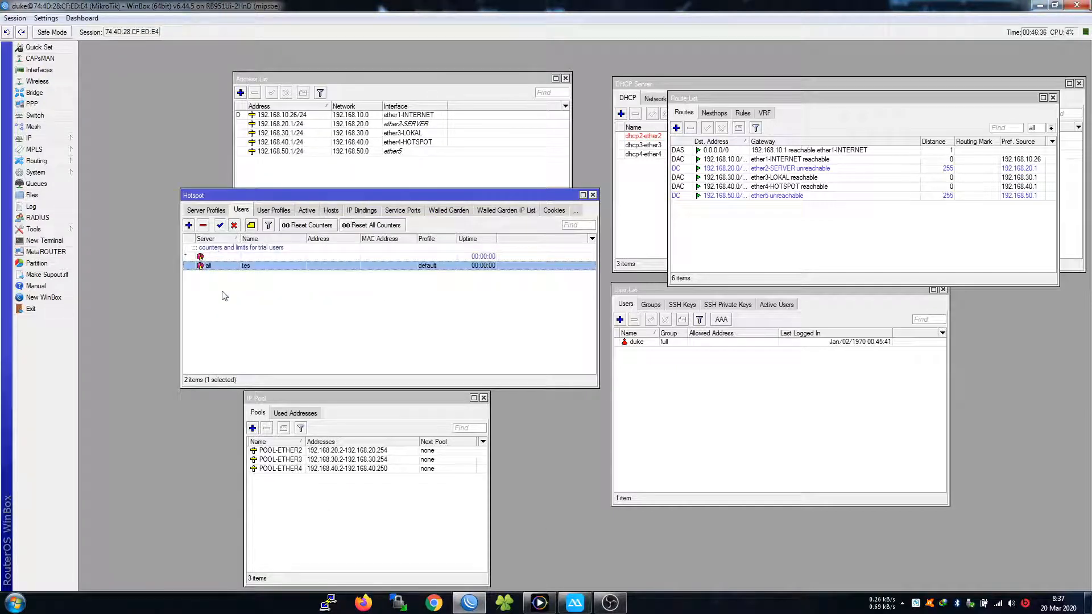
# Add hotspot user coba with a password on server all and save it
pyautogui.click(189, 225)
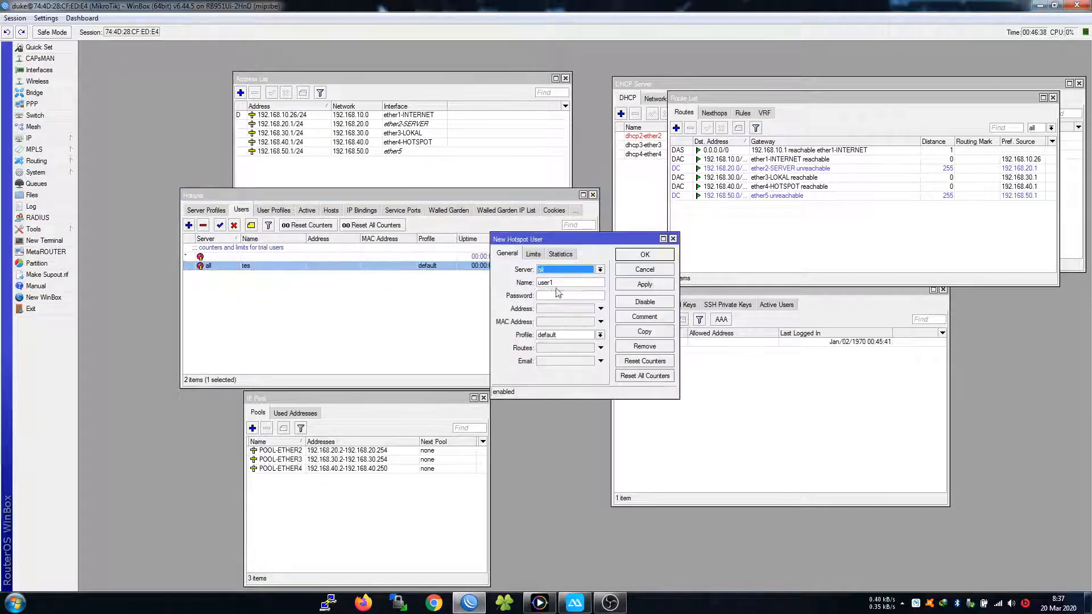
pyautogui.press('Tab')
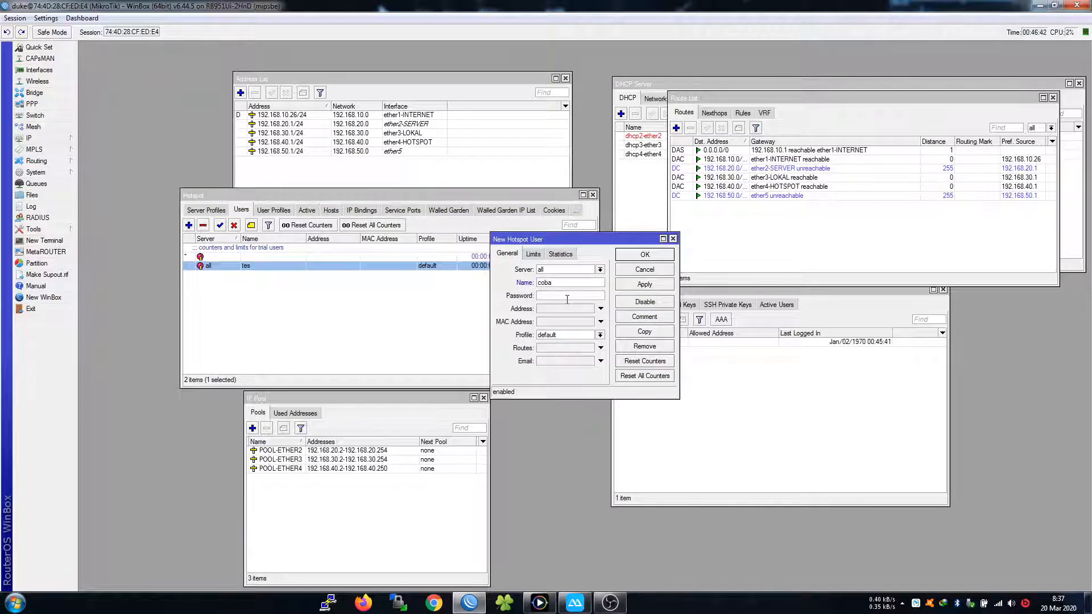
pyautogui.click(645, 254)
pyautogui.click(576, 603)
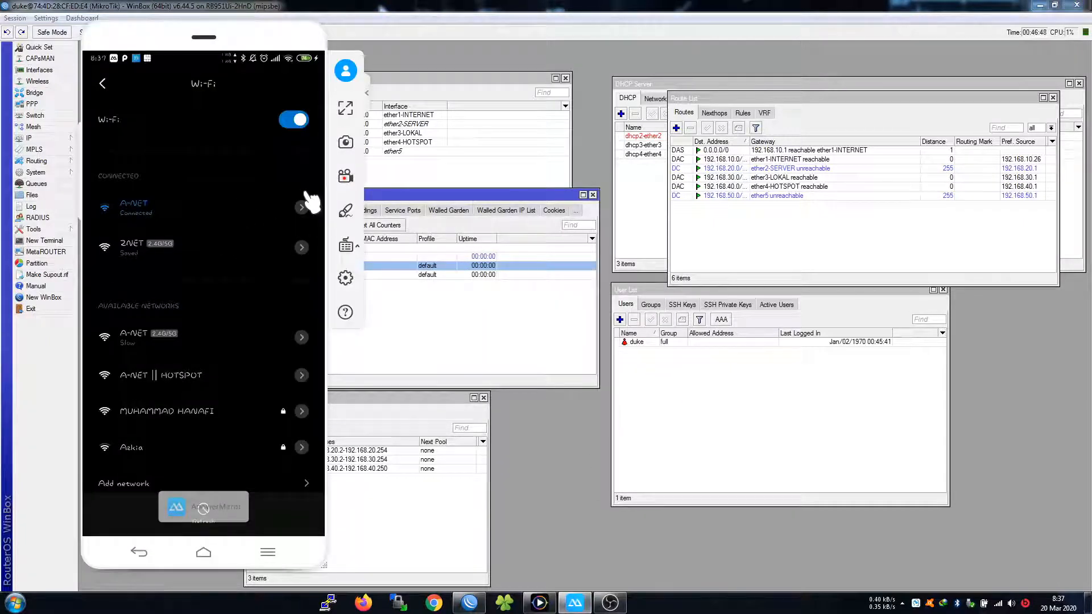
# Load z.net in the phone's browser, then bring WinBox's hotspot user list back to front
pyautogui.rightClick(306, 194)
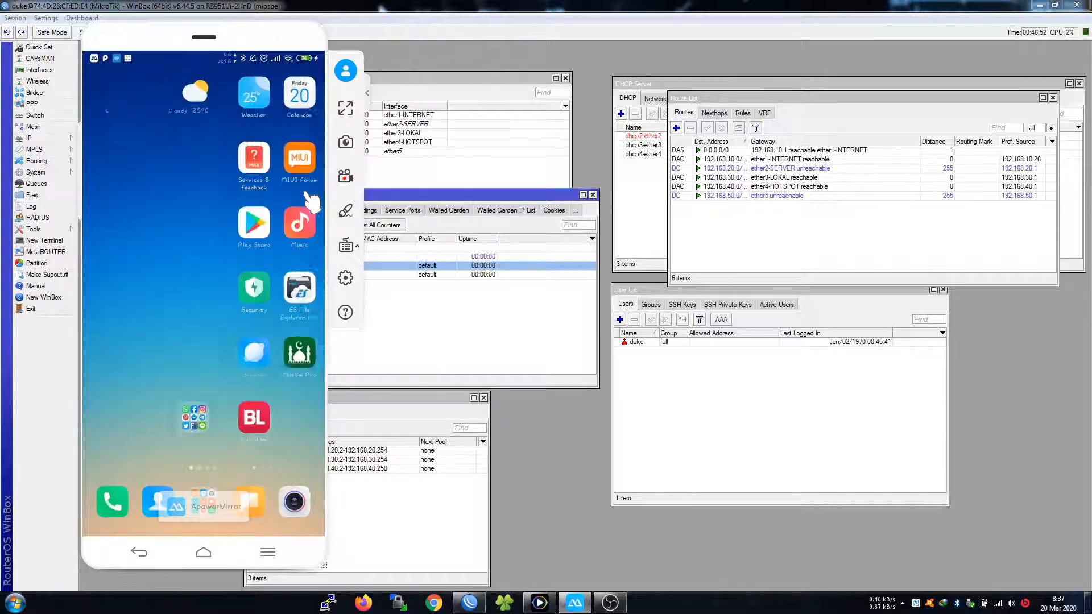
pyautogui.click(311, 199)
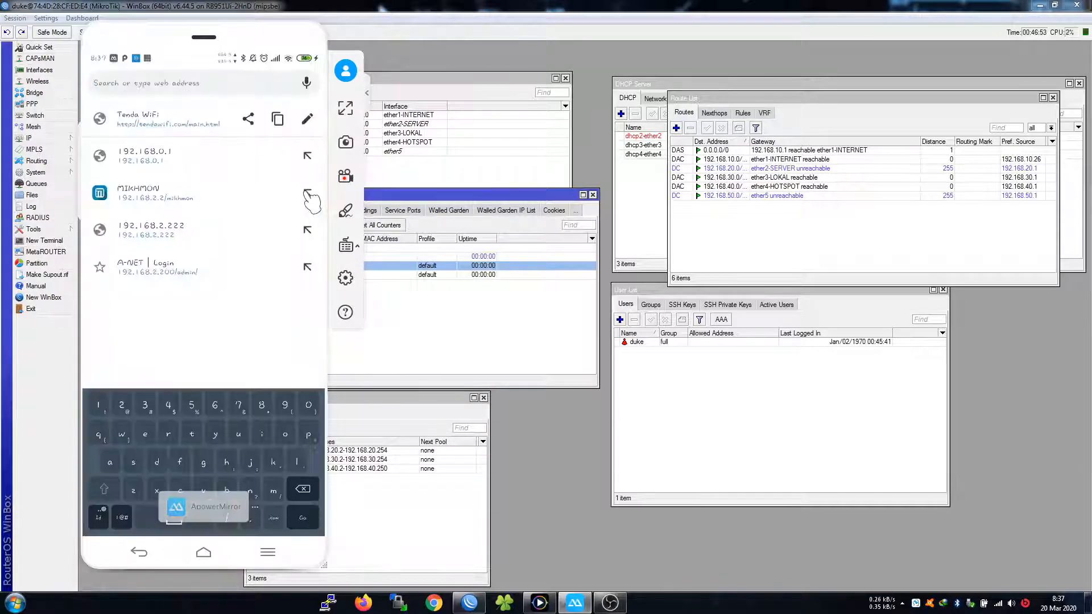
pyautogui.write('z.net')
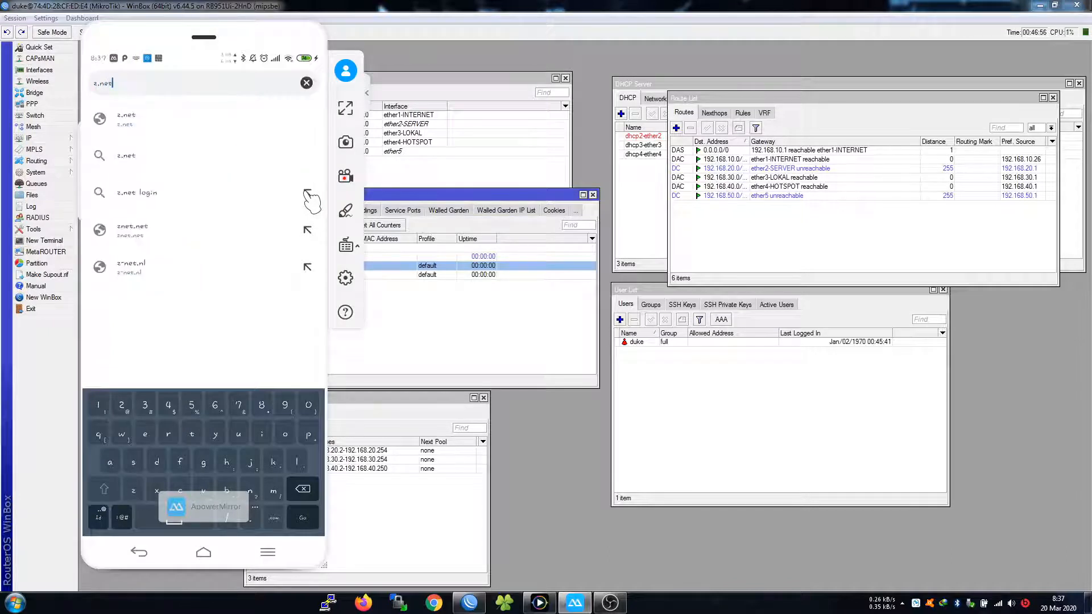
pyautogui.press('Return')
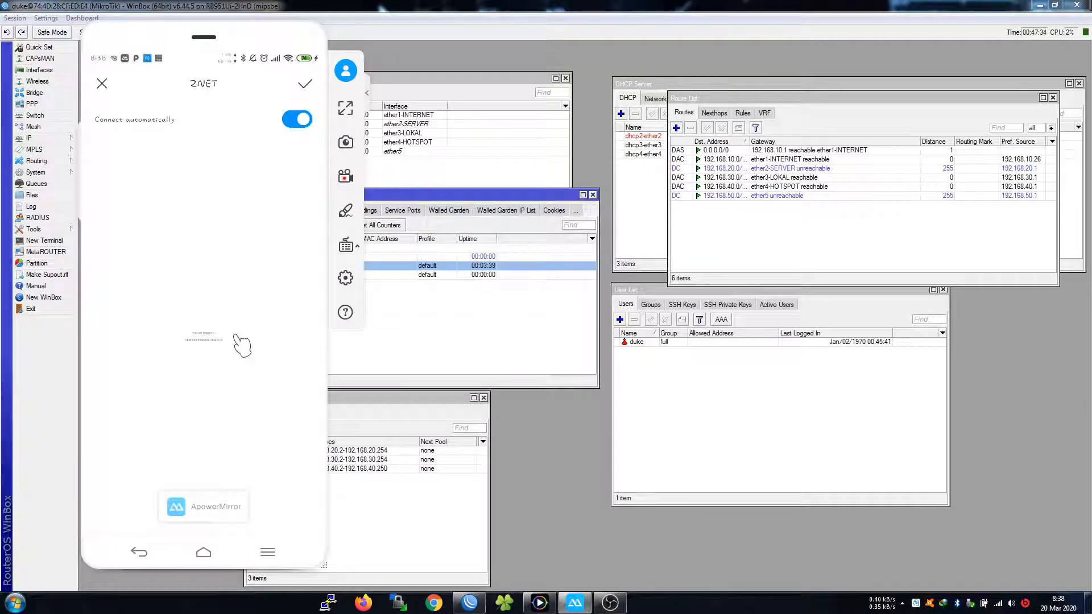
pyautogui.click(395, 339)
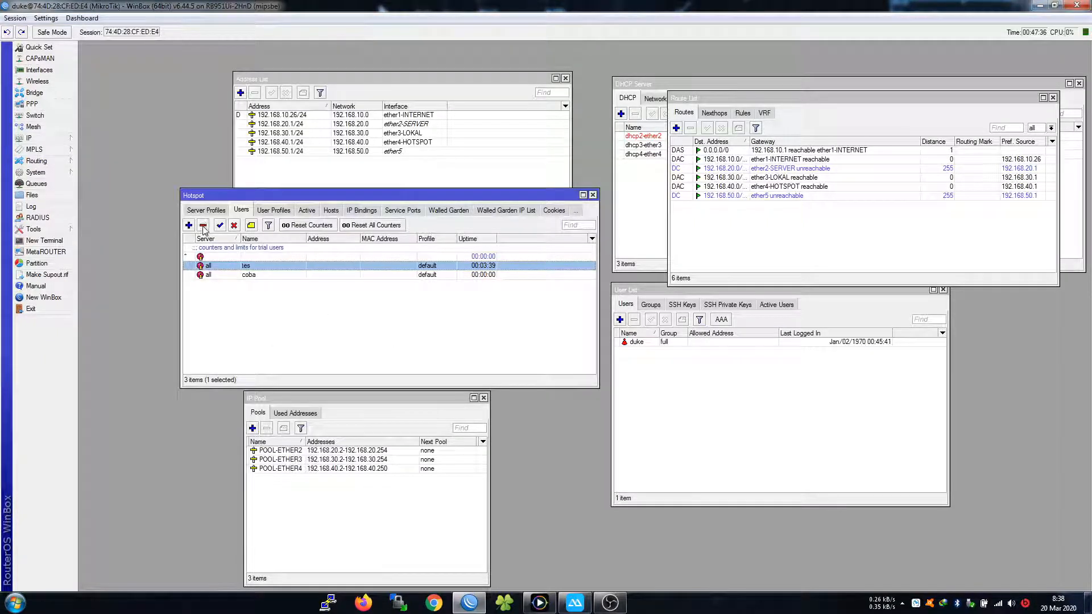
# Delete hotspot user tes and remove the connected clients from the Hosts list
pyautogui.click(203, 225)
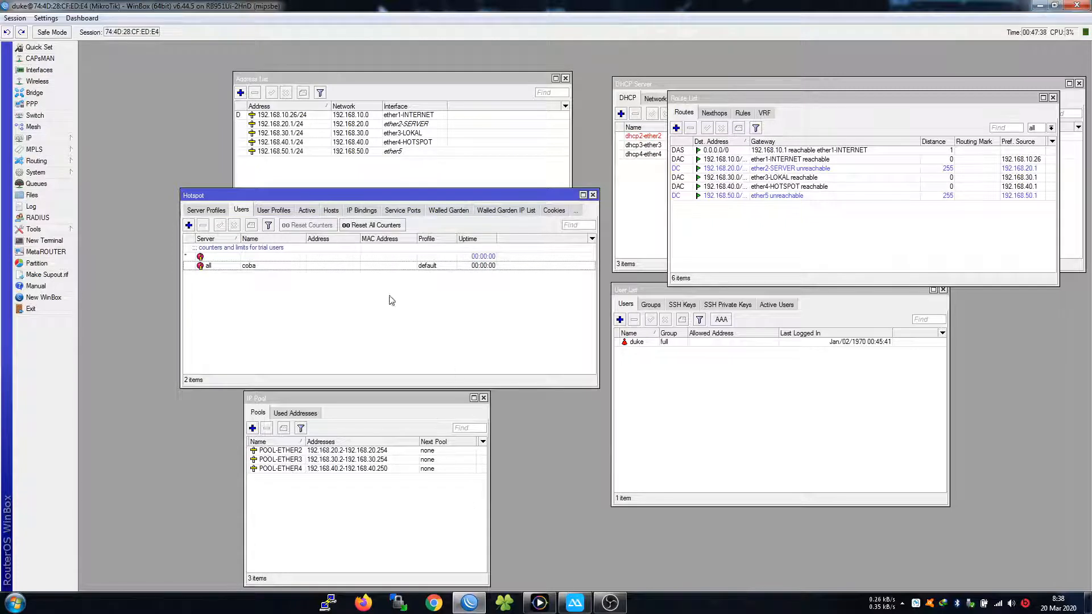
pyautogui.click(331, 210)
pyautogui.click(262, 248)
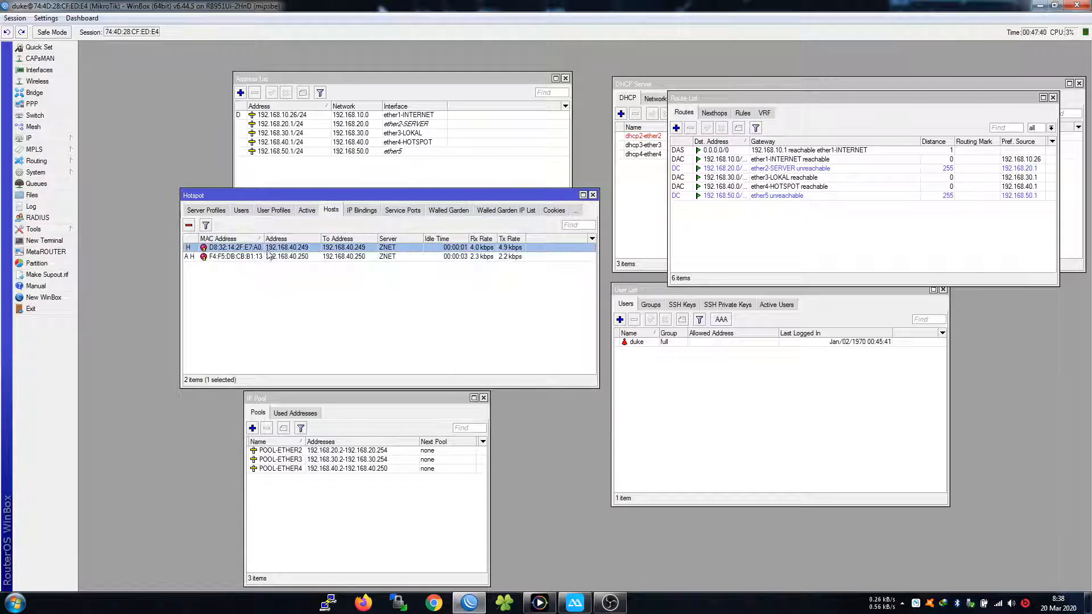
pyautogui.click(253, 256)
pyautogui.click(190, 226)
pyautogui.click(220, 239)
pyautogui.click(222, 247)
pyautogui.click(188, 226)
pyautogui.click(239, 248)
# Return the phone to the hotspot login page and select user coba in Users
pyautogui.click(275, 211)
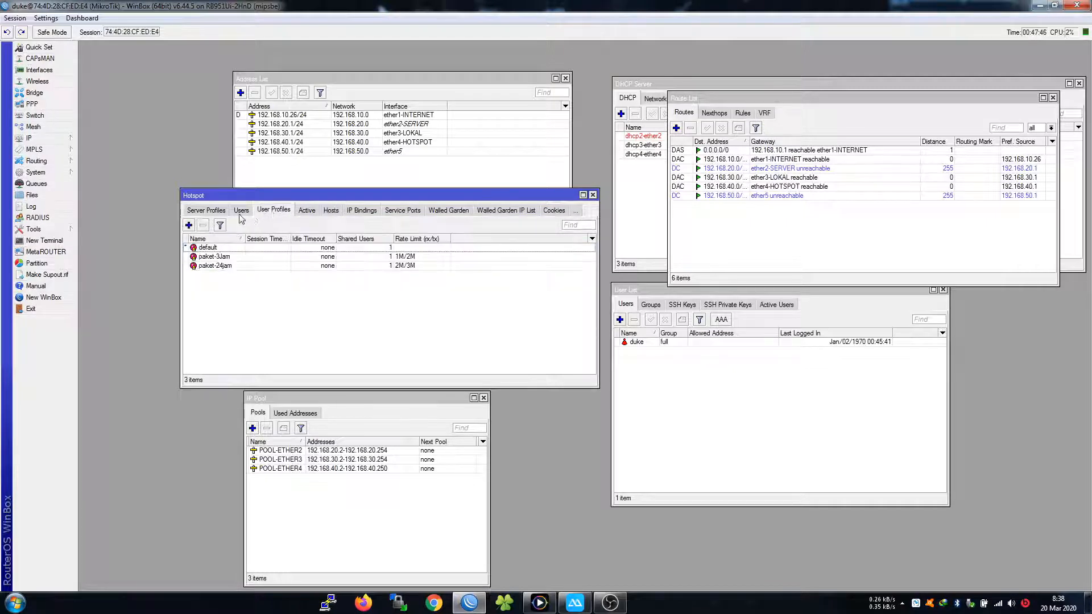
pyautogui.click(241, 211)
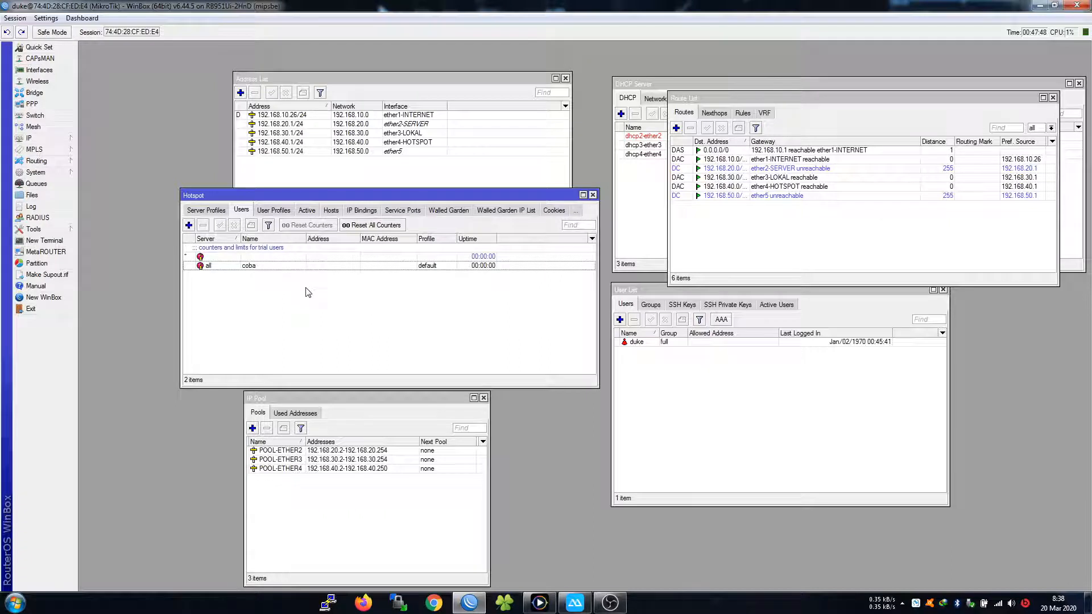
pyautogui.click(574, 602)
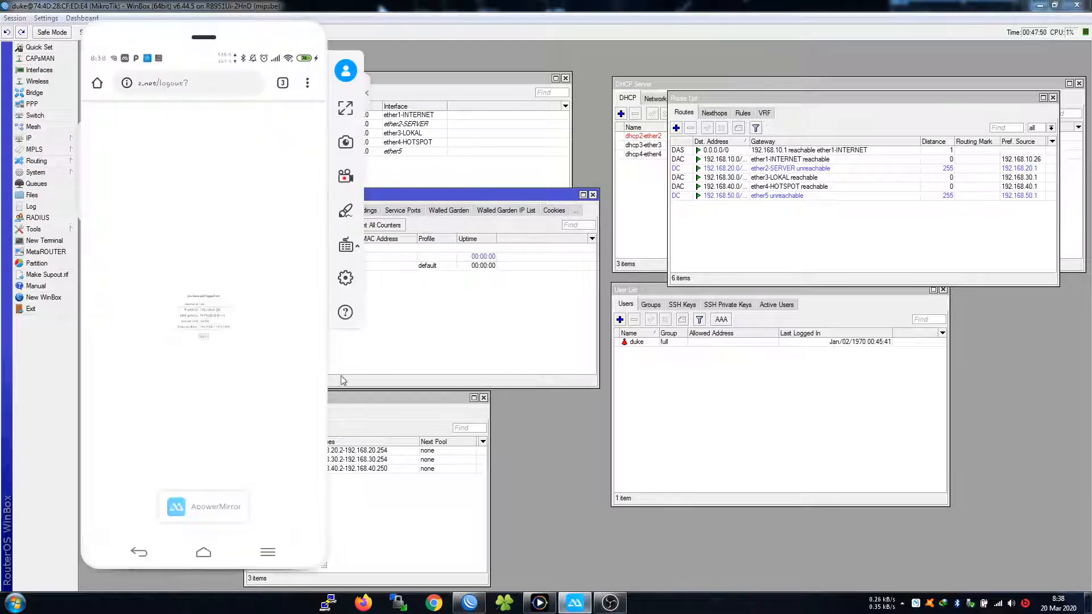
pyautogui.click(205, 337)
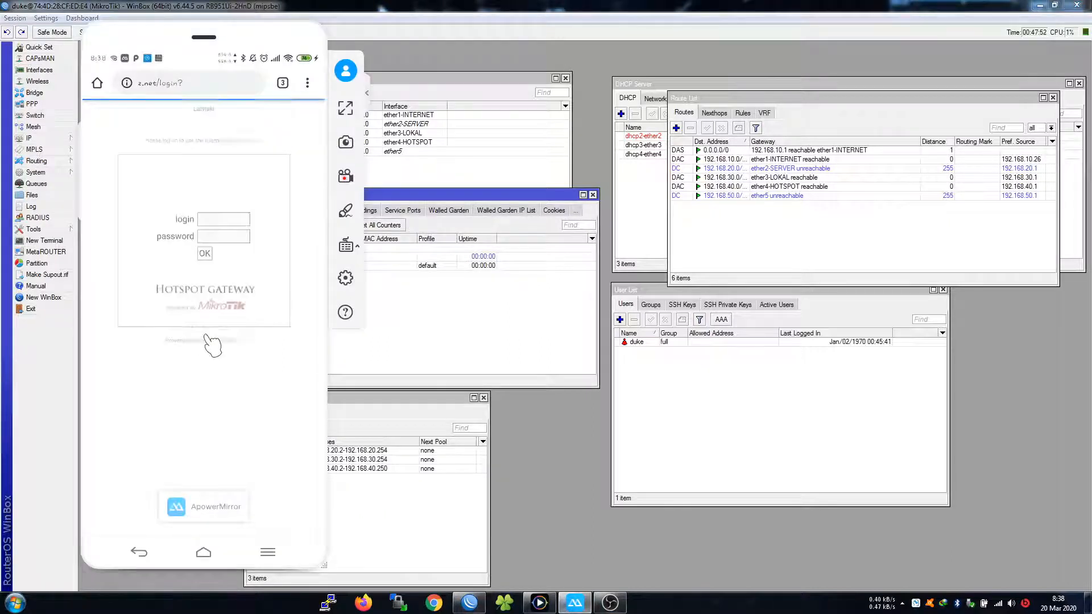
pyautogui.click(445, 297)
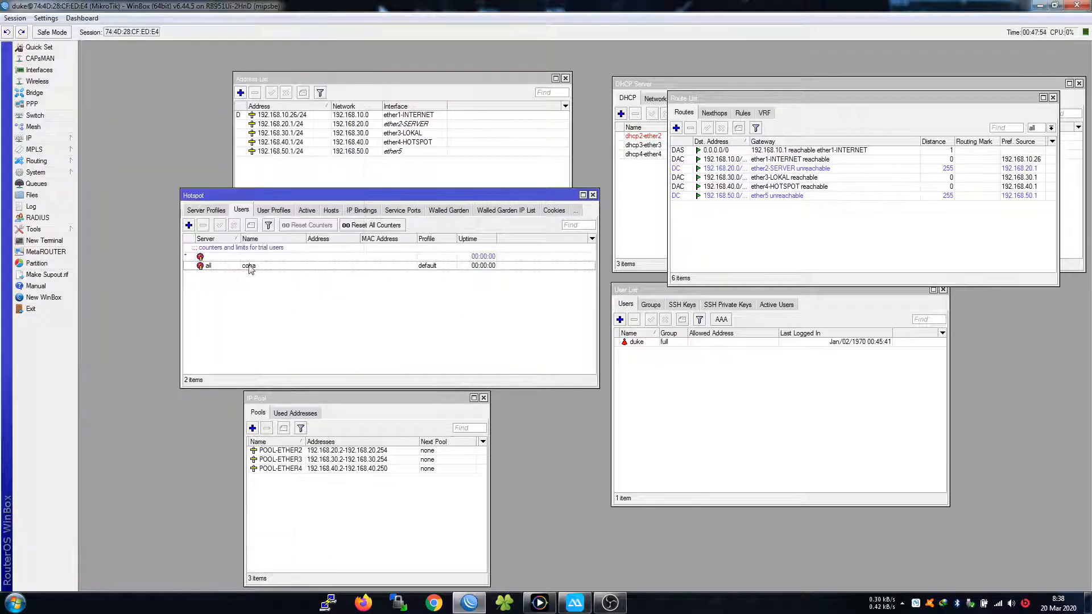
pyautogui.click(250, 266)
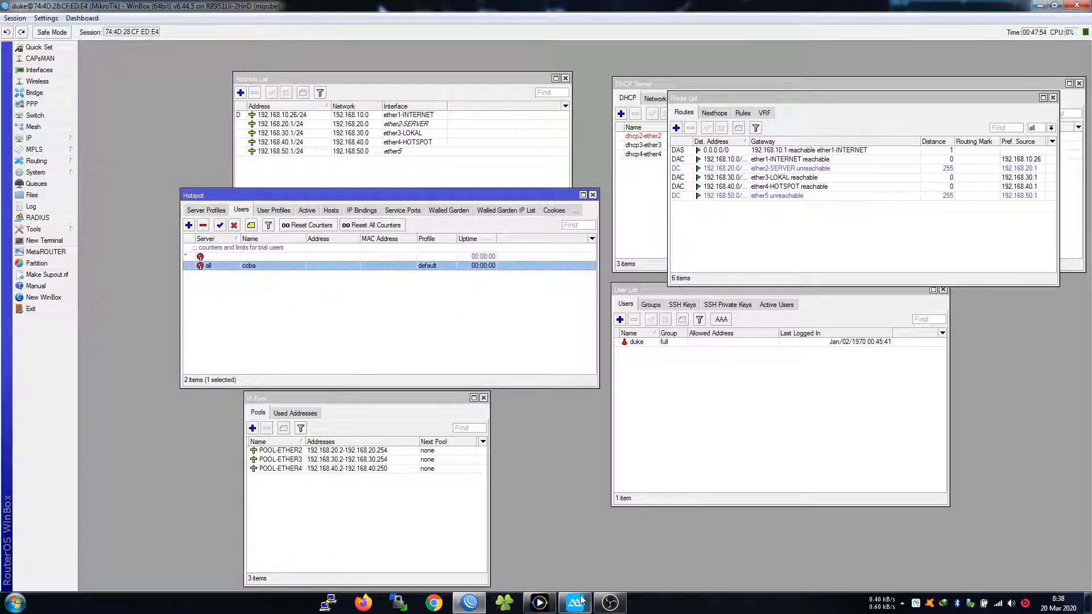
# Assign user coba the paket-3Jam profile, then open the Queue List and move it aside
pyautogui.doubleClick(274, 269)
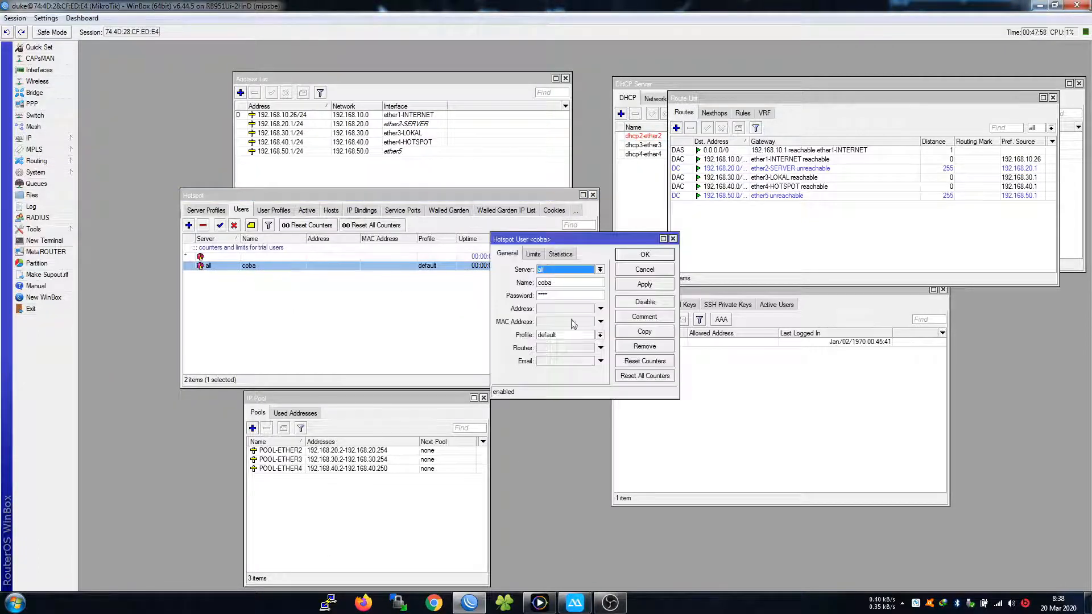
pyautogui.click(583, 334)
pyautogui.click(583, 356)
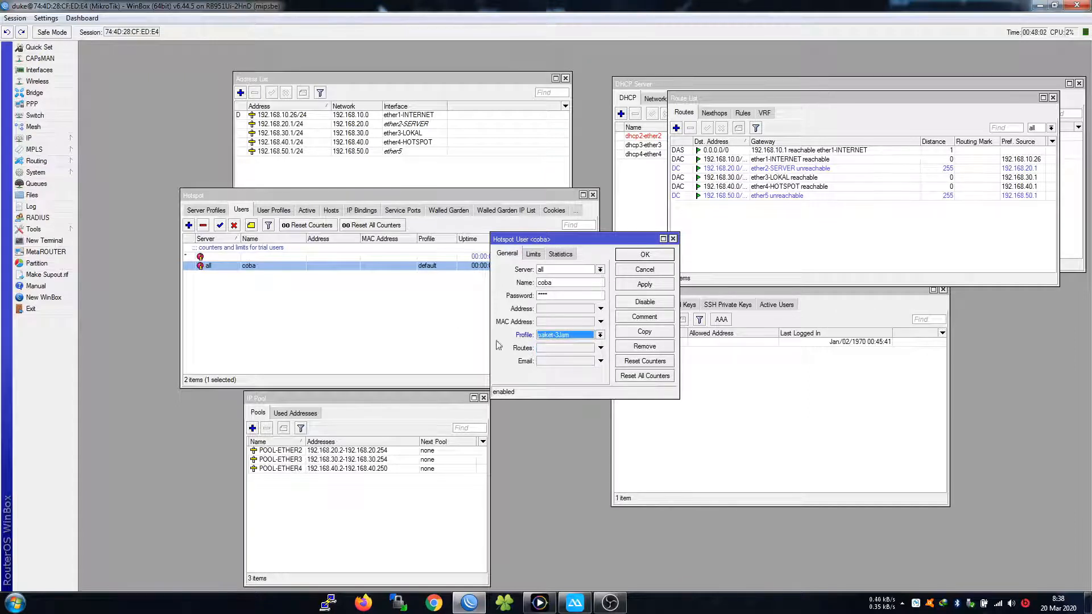
pyautogui.click(639, 256)
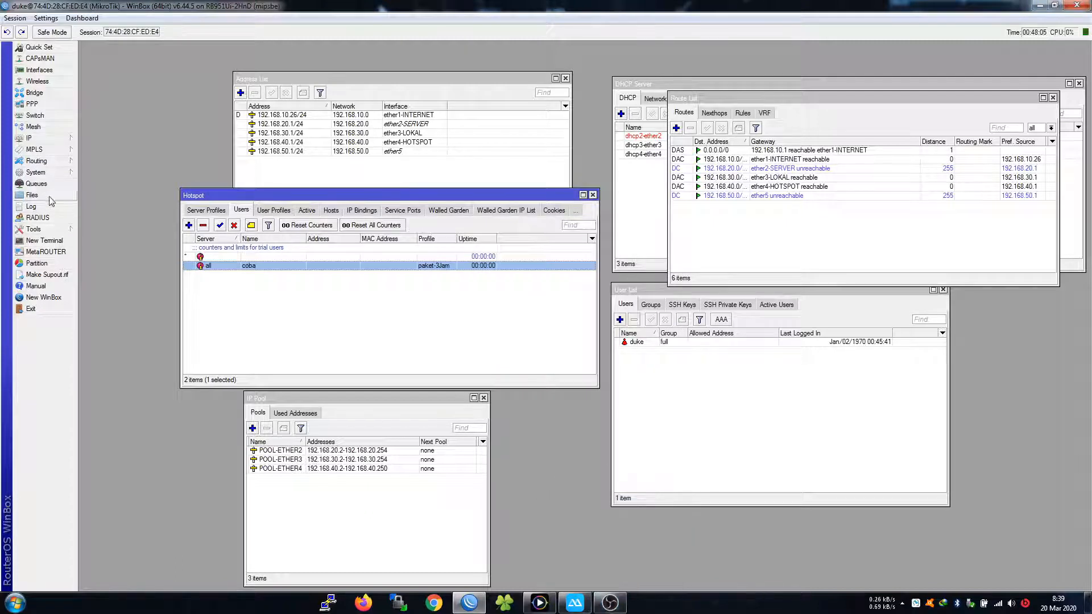
pyautogui.click(36, 183)
pyautogui.moveTo(597, 216); pyautogui.dragTo(839, 256)
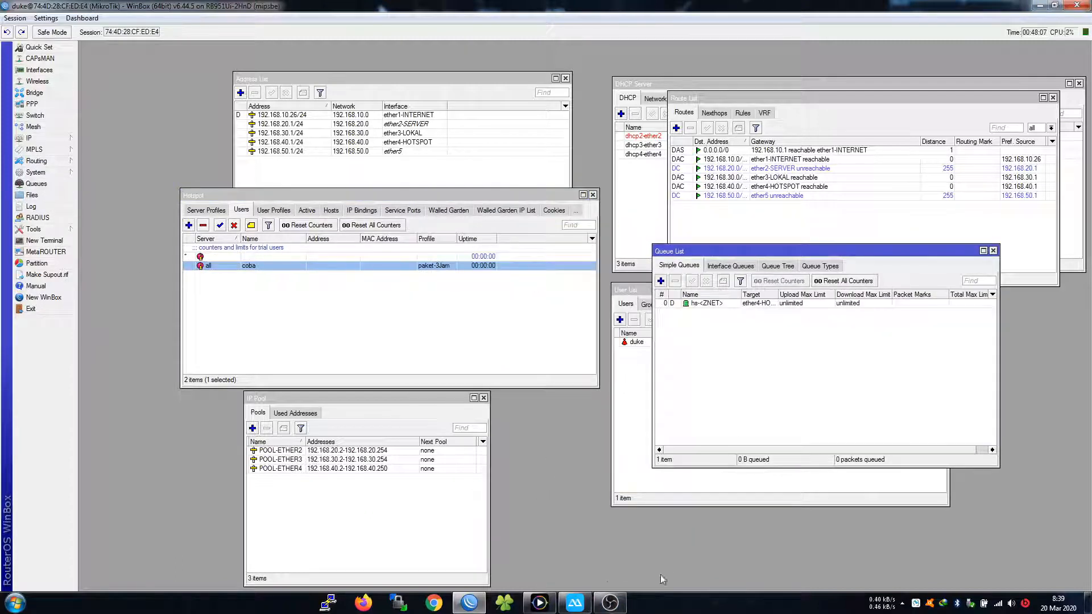
# Log the phone into the hotspot with login coba and its password, then check WinBox's Queue List
pyautogui.click(574, 601)
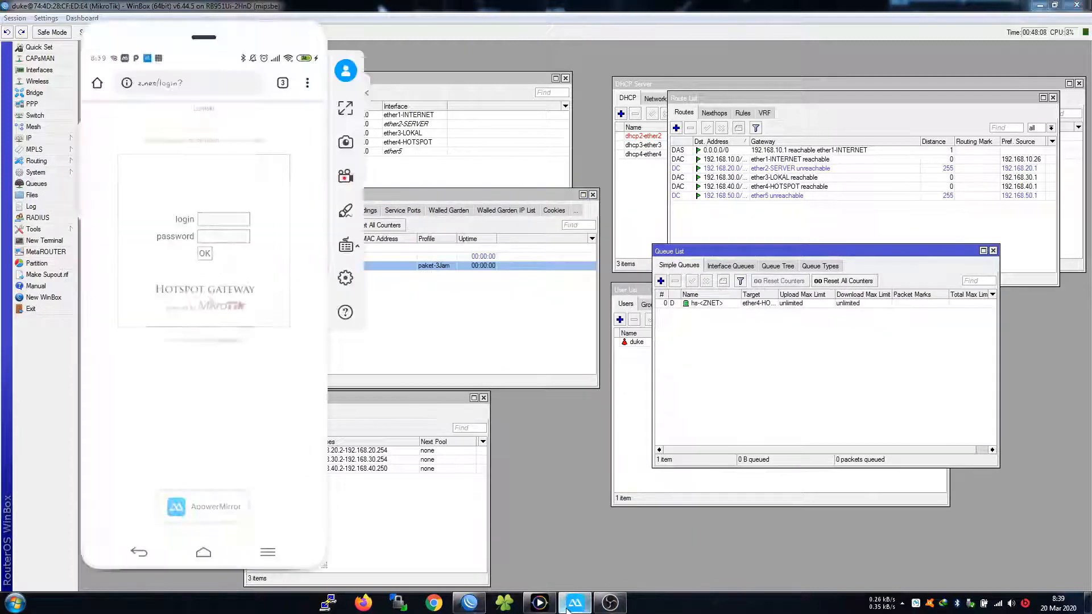
pyautogui.click(224, 219)
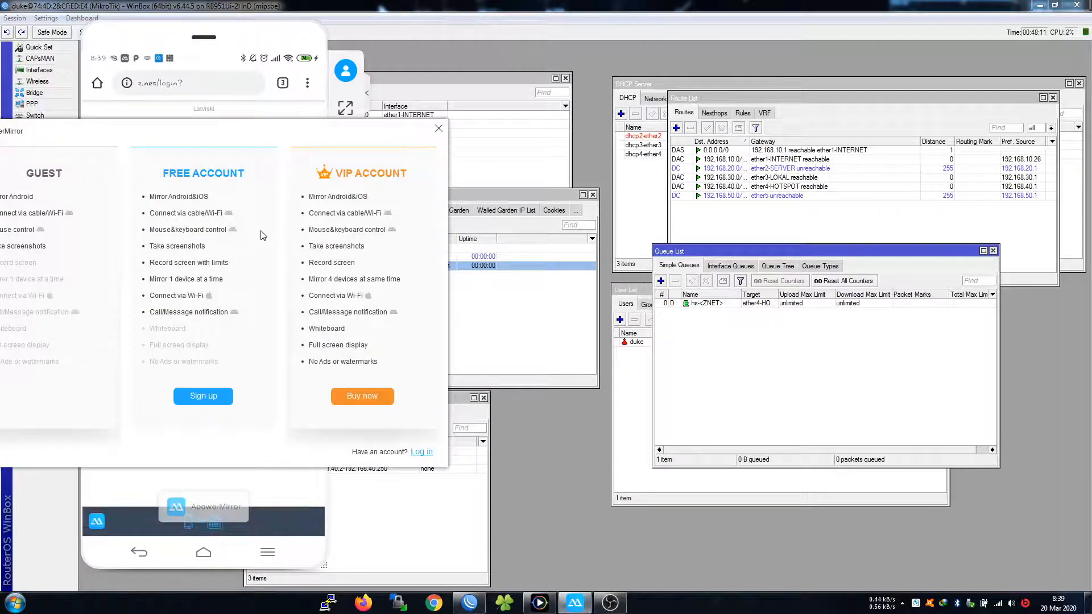
pyautogui.click(438, 128)
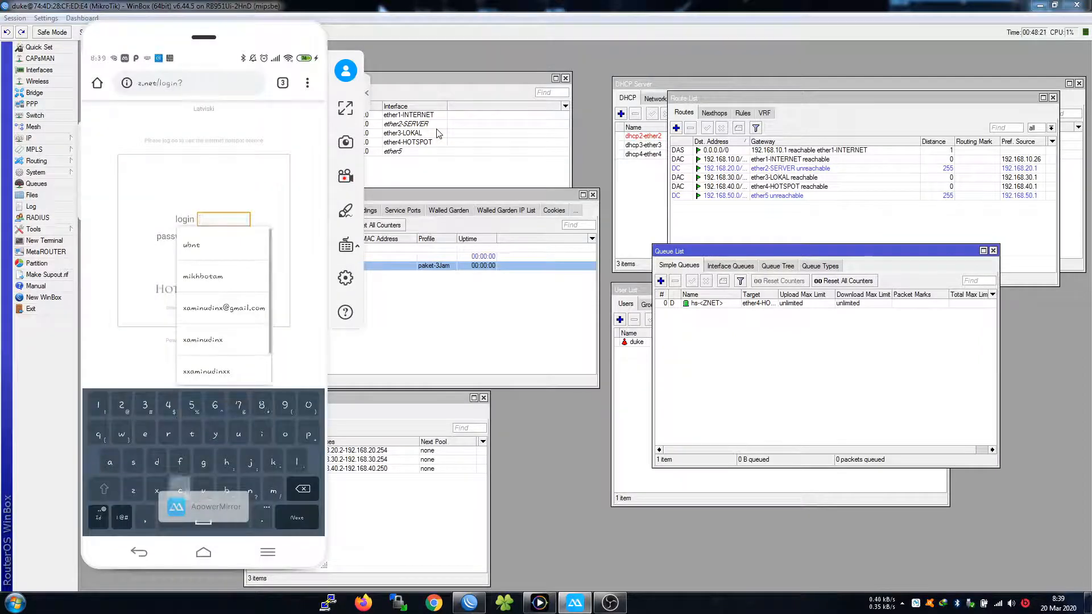
pyautogui.write('coba')
pyautogui.press('Tab')
pyautogui.write('bcba')
pyautogui.press('Return')
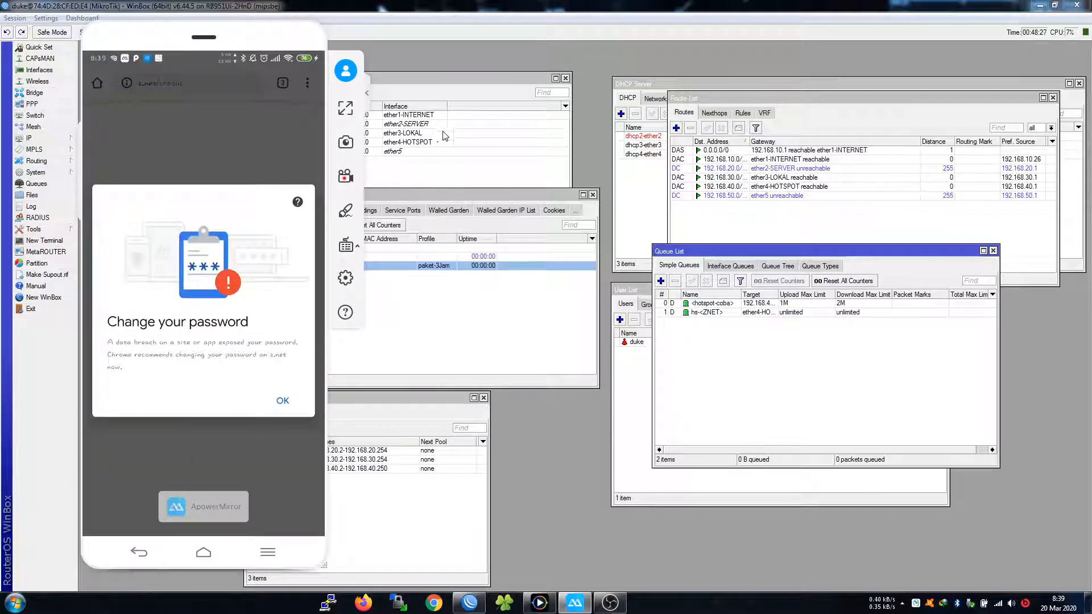
pyautogui.click(778, 307)
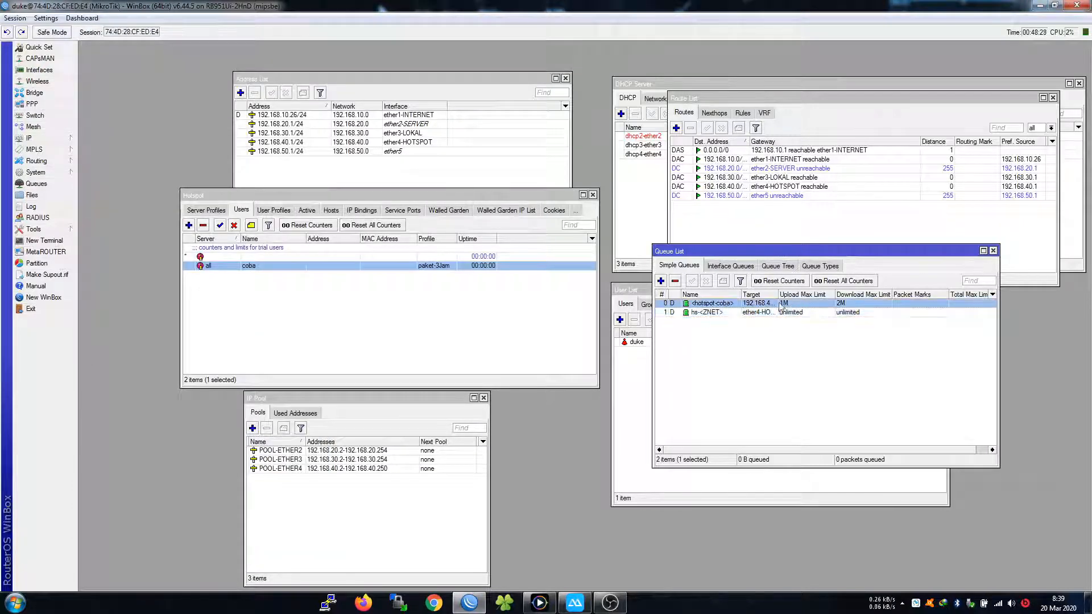
# Confirm the coba queue targets 192.168.40.250 and paket-3Jam limits 1M/2M, then minimise WinBox
pyautogui.moveTo(777, 295); pyautogui.dragTo(802, 294)
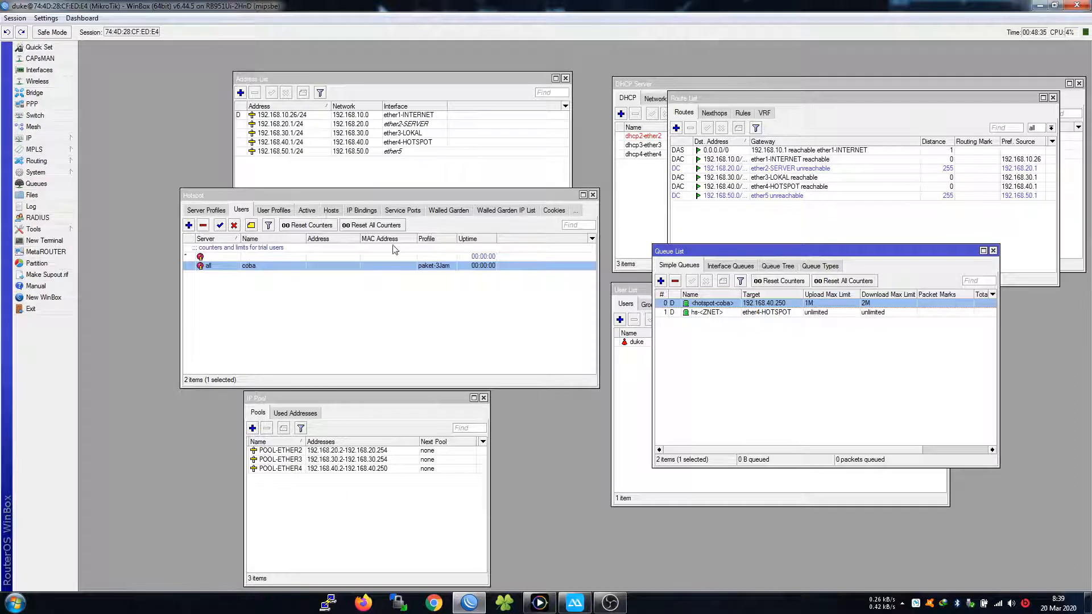
pyautogui.click(274, 210)
pyautogui.doubleClick(273, 257)
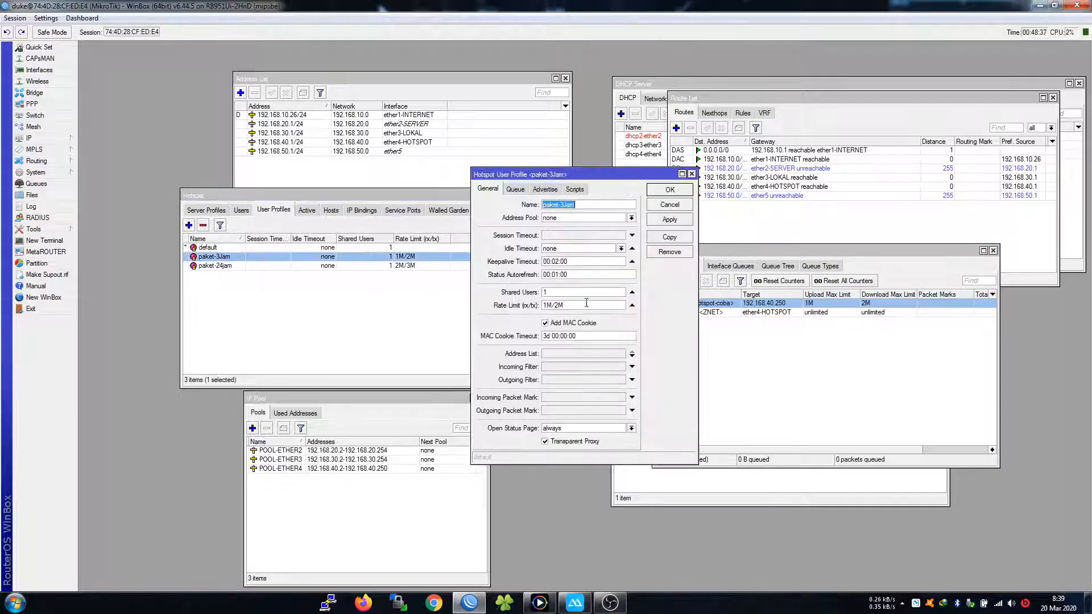
pyautogui.click(599, 335)
pyautogui.click(670, 190)
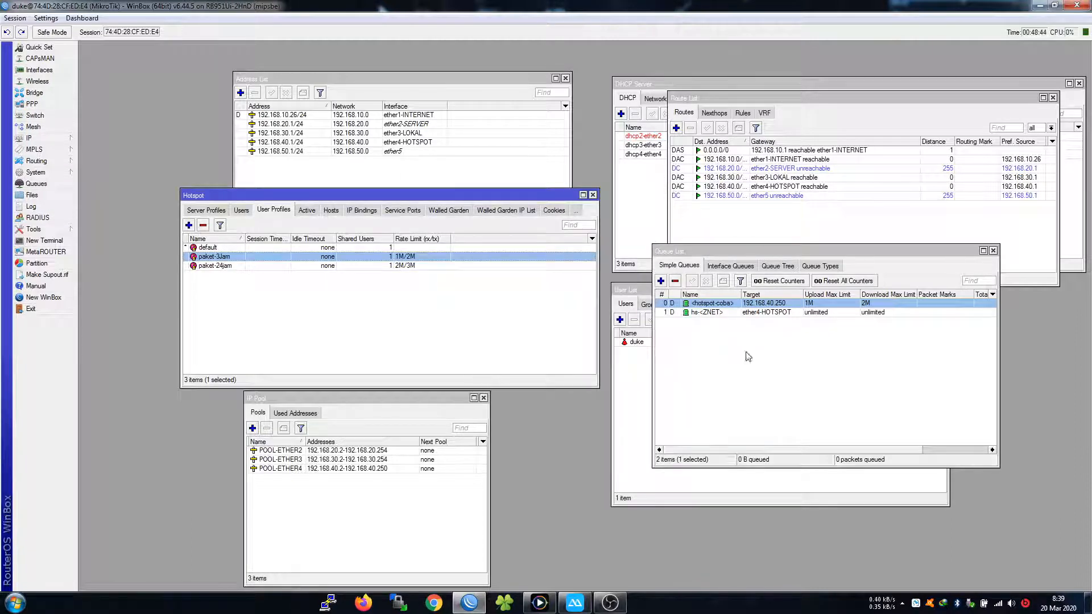
pyautogui.click(765, 352)
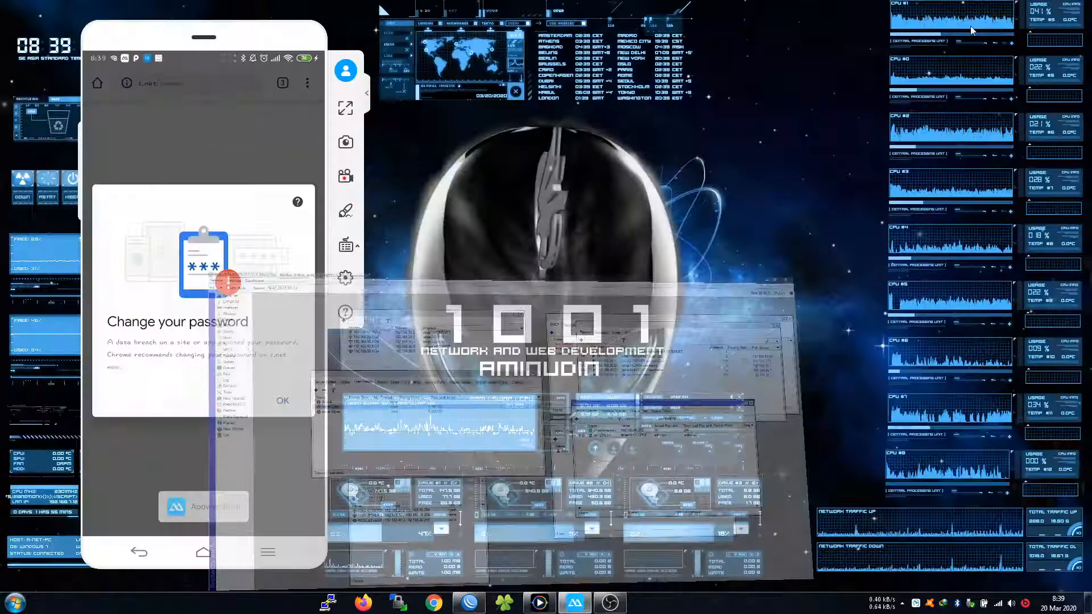
pyautogui.click(1041, 5)
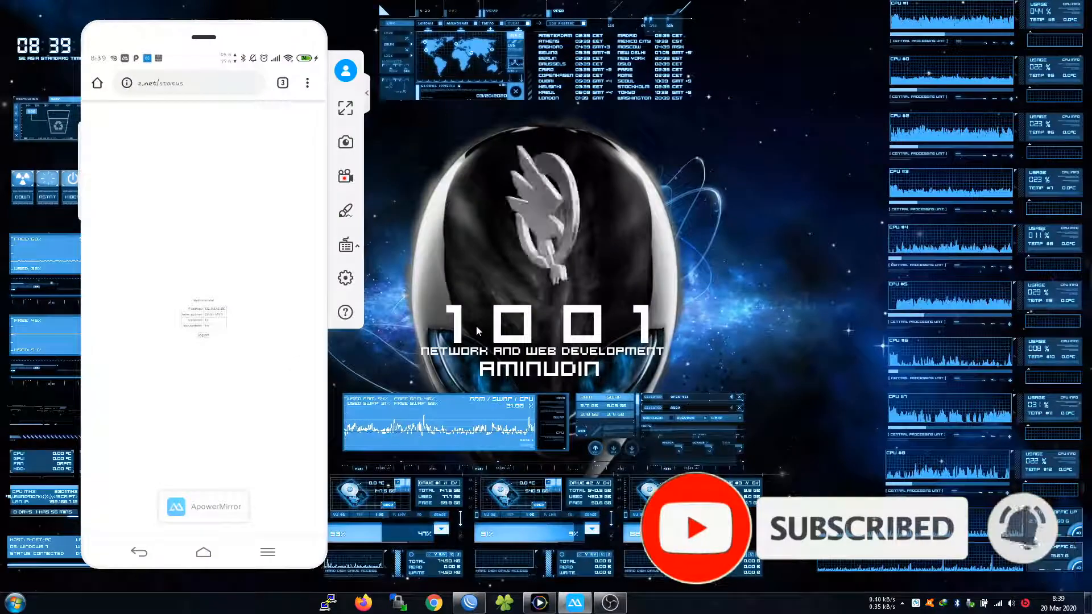